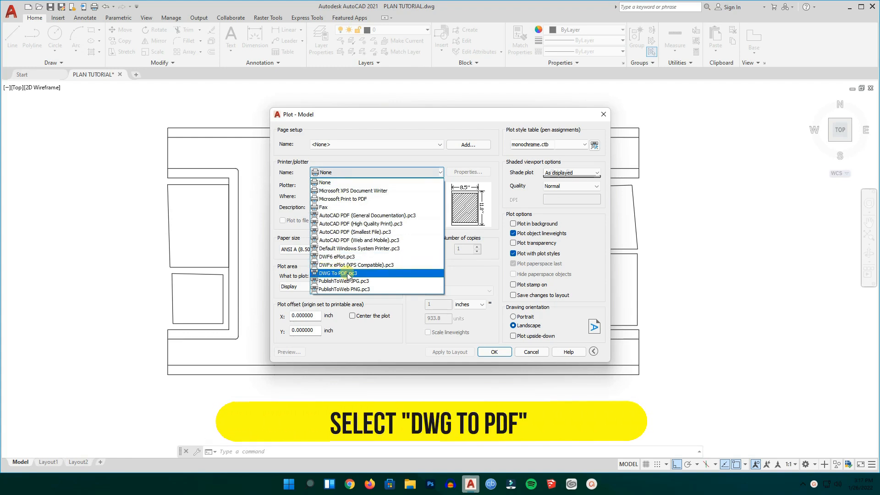
- Set the plotter to DWG To PDF.pc3 and the paper size to ISO A1 (841.00 x 594.00 MM)
{"action": "left_click", "coordinate": [344, 274]}
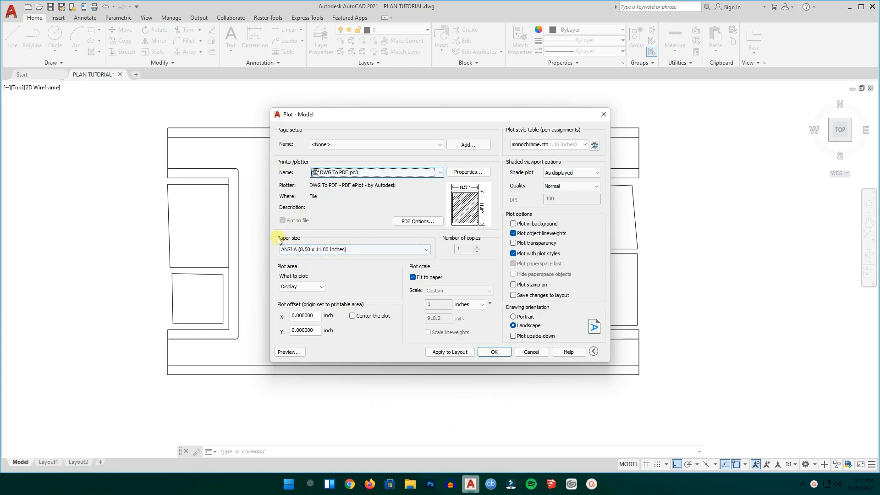
{"action": "left_click", "coordinate": [316, 249]}
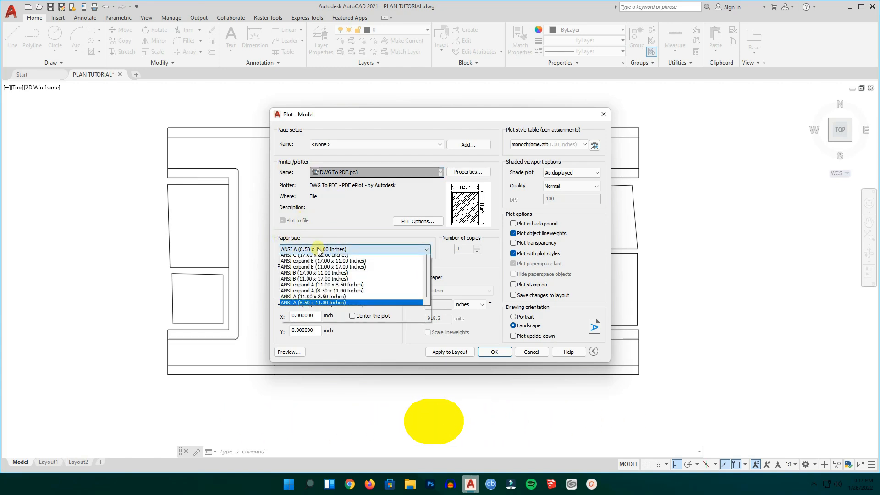
{"action": "scroll", "coordinate": [321, 317], "scroll_direction": "up", "scroll_amount": 4}
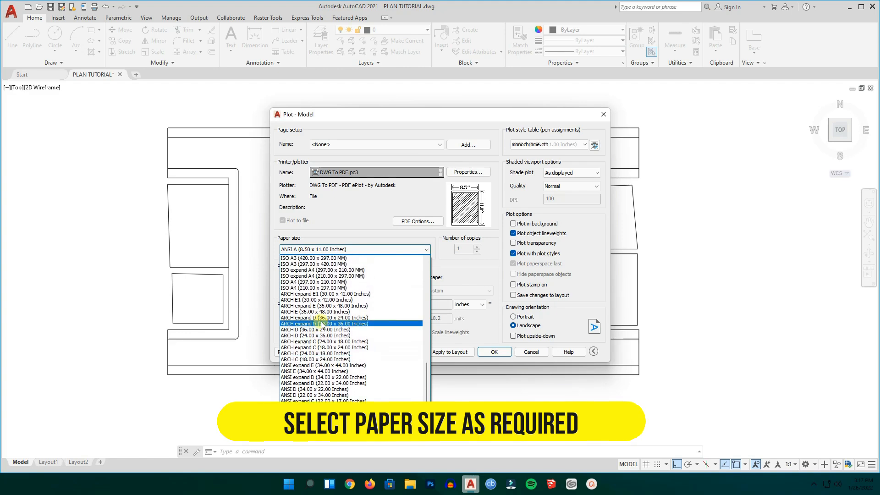
{"action": "scroll", "coordinate": [323, 324], "scroll_direction": "up", "scroll_amount": 2}
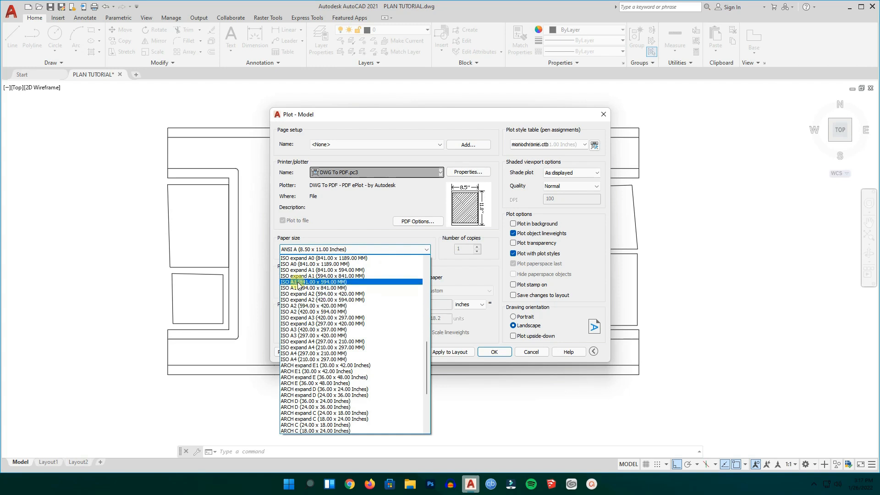
{"action": "left_click", "coordinate": [299, 283]}
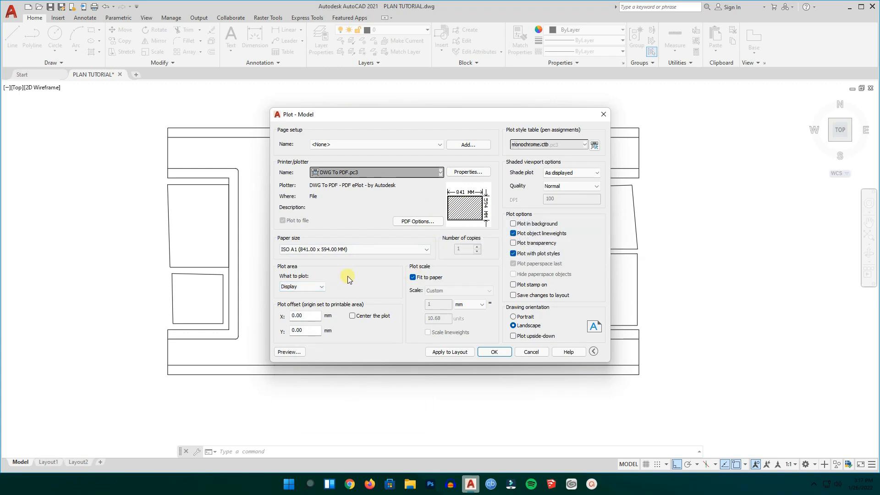
- Set the plot area to Window, enclosing the central building block with parts of the side blocks and both horizontal roads
{"action": "left_click", "coordinate": [312, 286]}
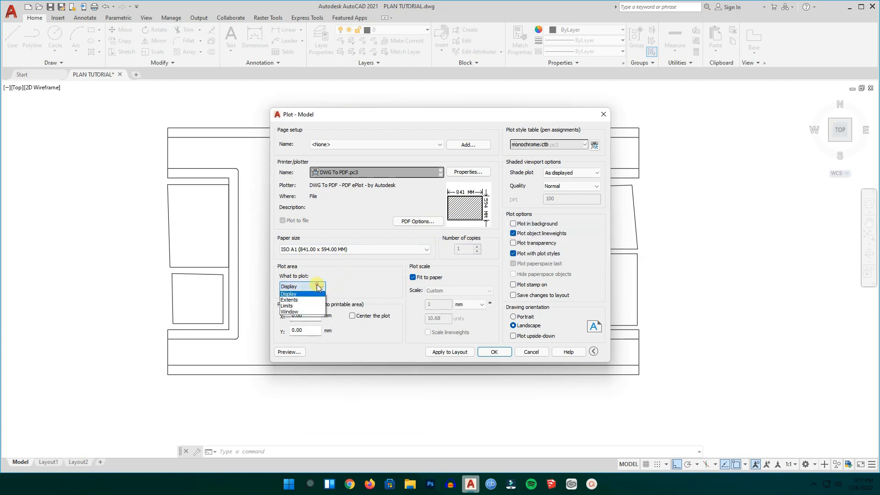
{"action": "left_click", "coordinate": [297, 313]}
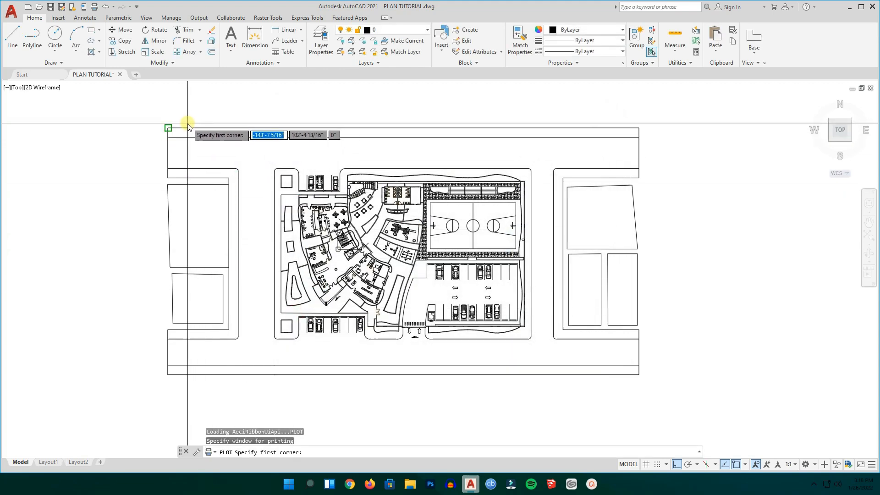
{"action": "left_click", "coordinate": [211, 120]}
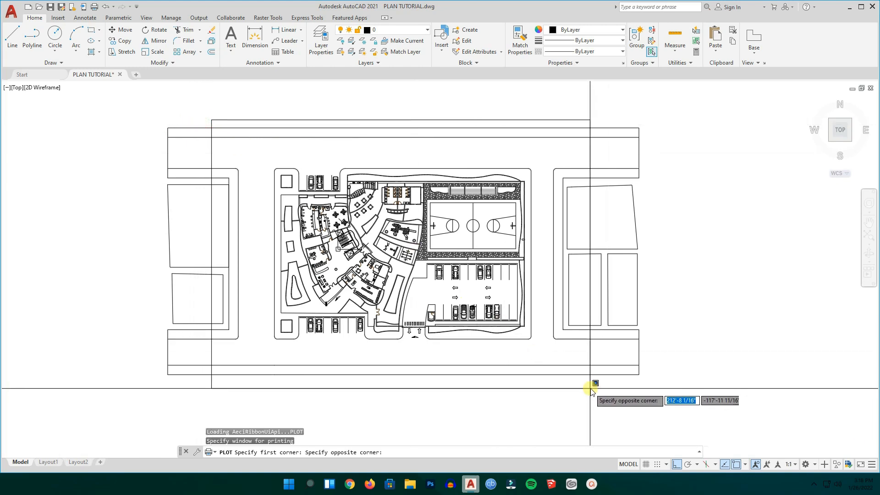
{"action": "left_click", "coordinate": [590, 390]}
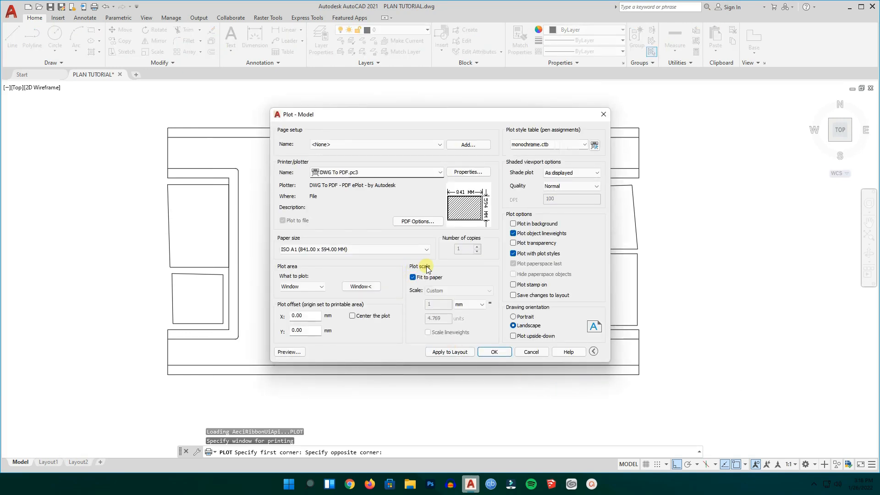
{"action": "left_click", "coordinate": [413, 277]}
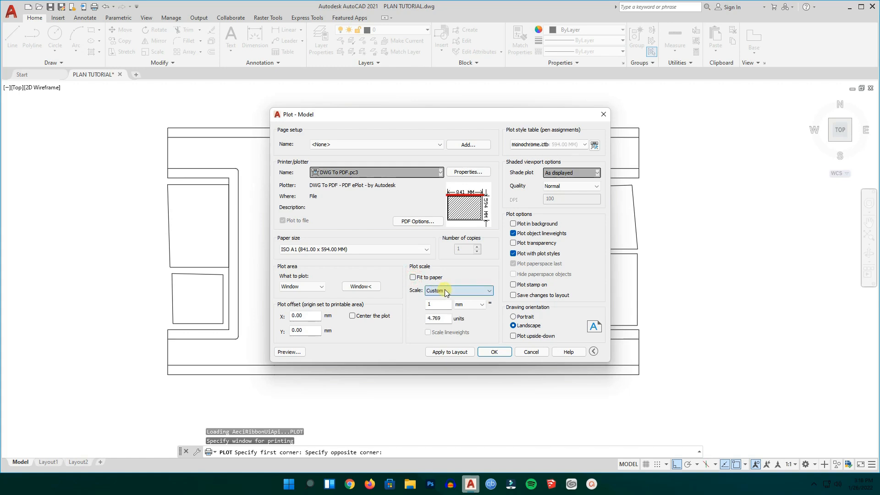
{"action": "left_click", "coordinate": [445, 290]}
{"action": "scroll", "coordinate": [434, 421], "scroll_direction": "down", "scroll_amount": 2}
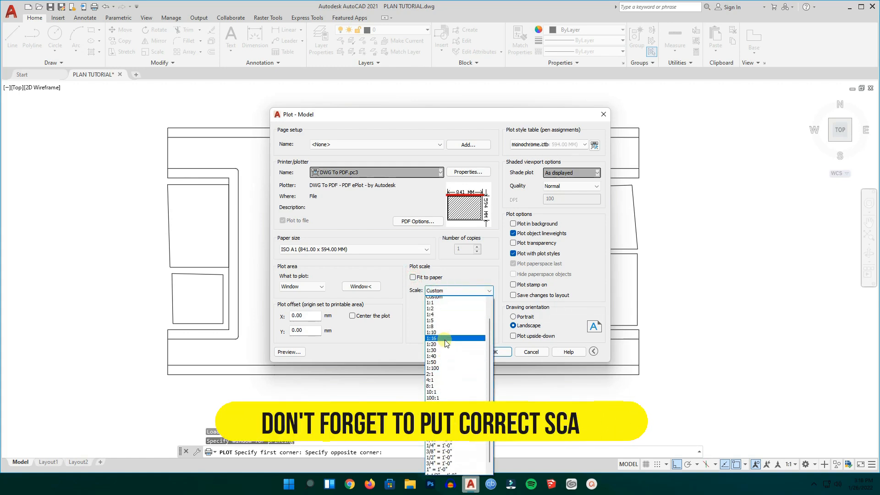
{"action": "scroll", "coordinate": [434, 421], "scroll_direction": "up", "scroll_amount": 2}
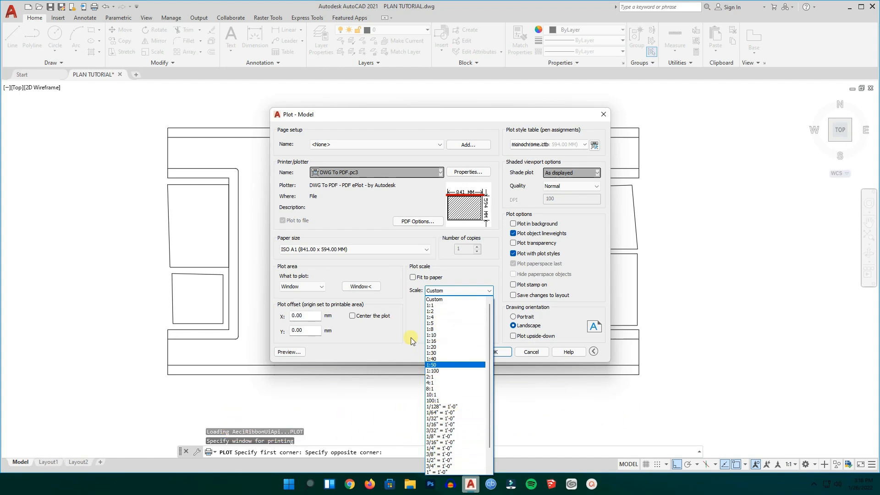
{"action": "left_click", "coordinate": [416, 308]}
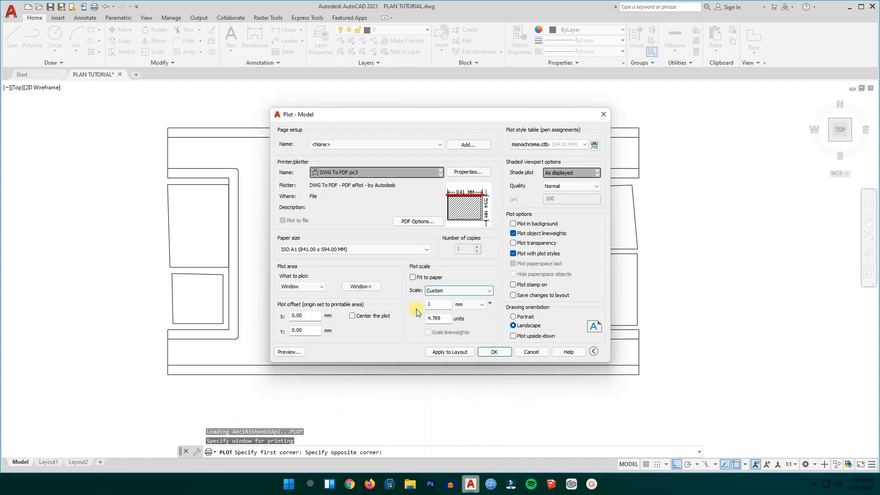
{"action": "left_click", "coordinate": [412, 277]}
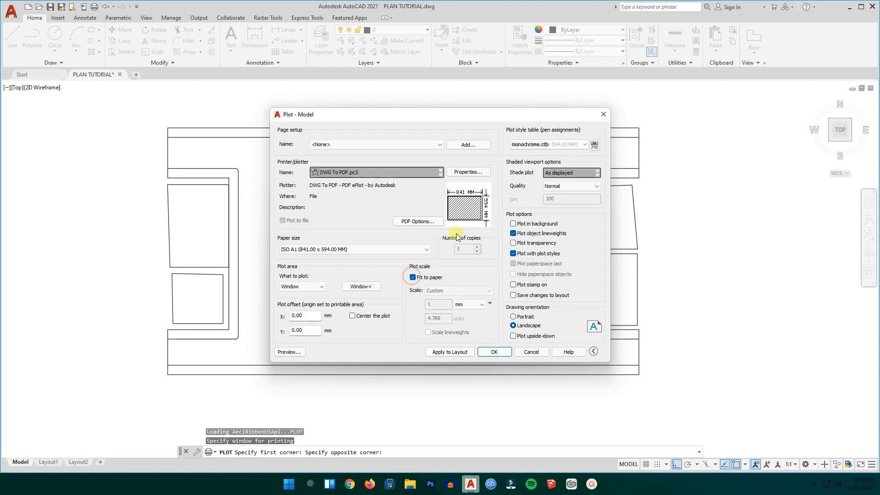
- Center the plot on the sheet and assign the monochrome.ctb plot style table to all layouts
{"action": "left_click", "coordinate": [353, 316]}
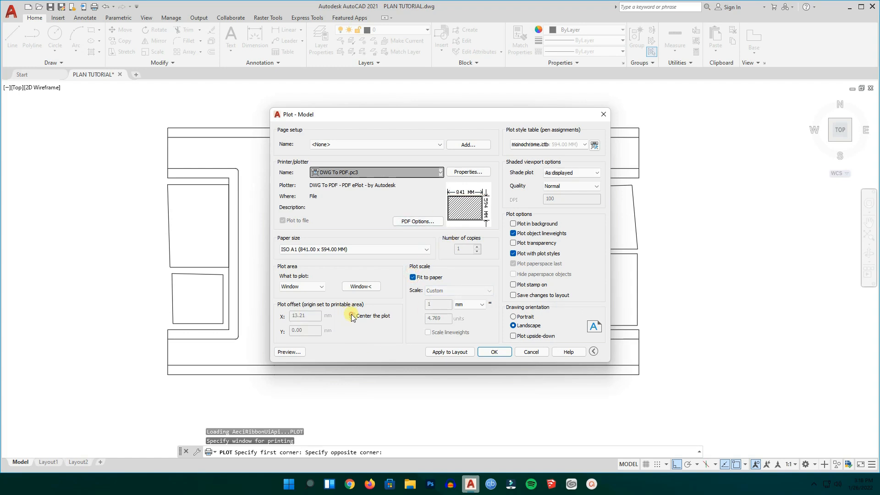
{"action": "left_click", "coordinate": [557, 145]}
{"action": "left_click", "coordinate": [557, 145]}
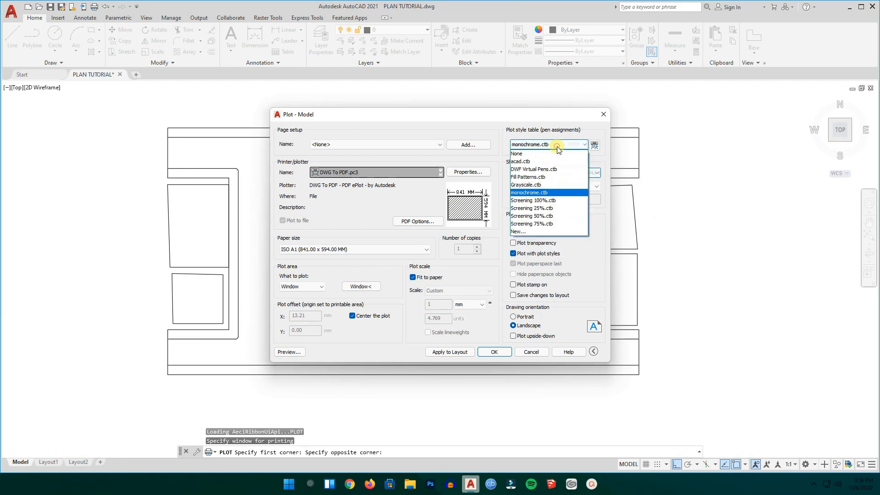
{"action": "left_click", "coordinate": [533, 193]}
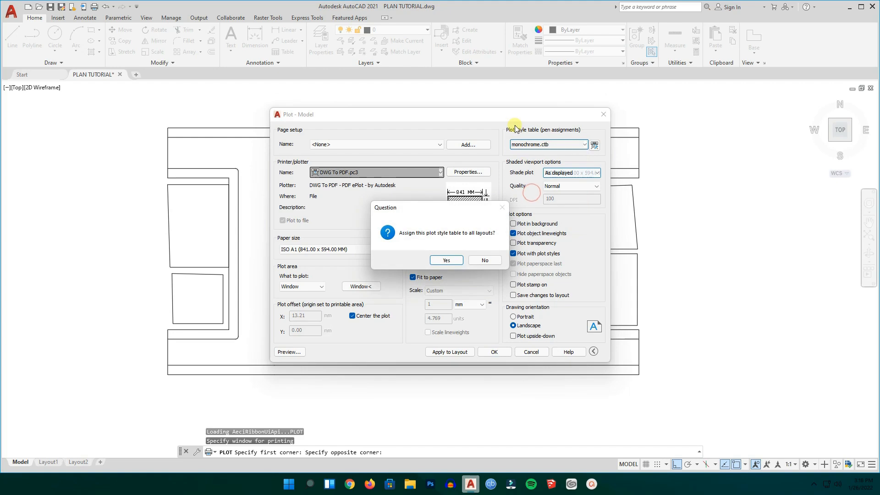
{"action": "left_click", "coordinate": [448, 260]}
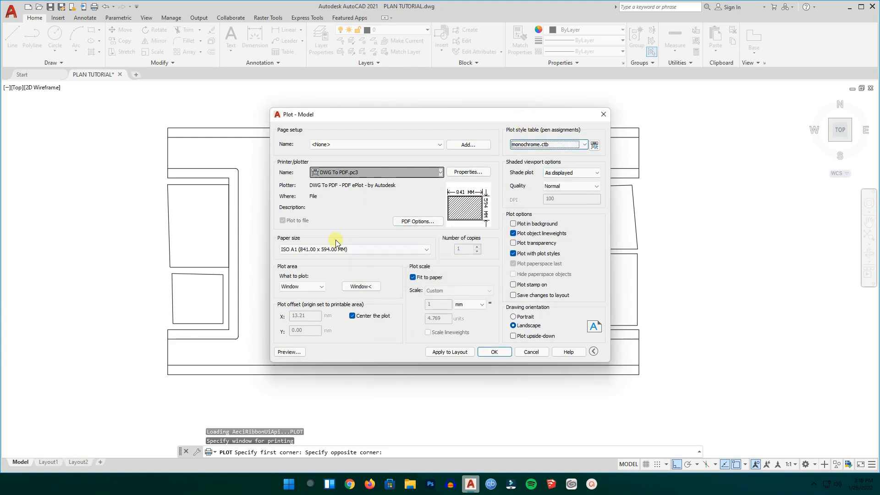
- Preview the plot, inspect the site plan's linework on the sheet, and return to the plot settings
{"action": "left_click", "coordinate": [288, 352]}
{"action": "scroll", "coordinate": [412, 271], "scroll_direction": "up", "scroll_amount": 5}
{"action": "scroll", "coordinate": [412, 263], "scroll_direction": "up", "scroll_amount": 1}
{"action": "scroll", "coordinate": [399, 257], "scroll_direction": "down", "scroll_amount": 8}
{"action": "scroll", "coordinate": [436, 248], "scroll_direction": "up", "scroll_amount": 3}
{"action": "scroll", "coordinate": [459, 248], "scroll_direction": "down", "scroll_amount": 3}
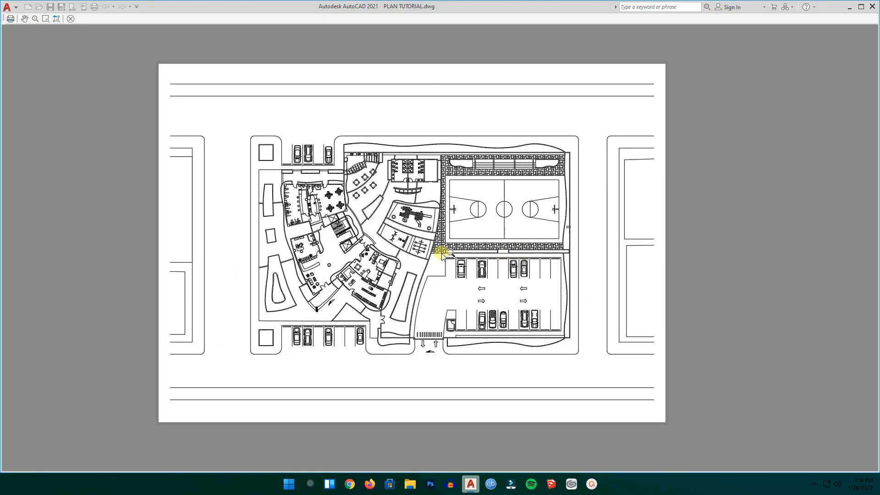
{"action": "left_click", "coordinate": [71, 20]}
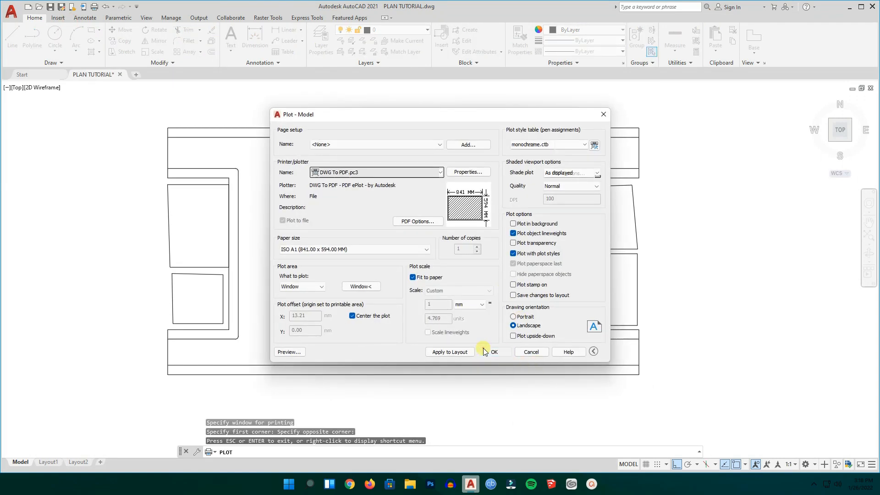
- Plot the drawing to the Desktop as the PDF file PLAN TUTORIAL-Model.pdf
{"action": "left_click", "coordinate": [485, 352]}
{"action": "left_click", "coordinate": [273, 212]}
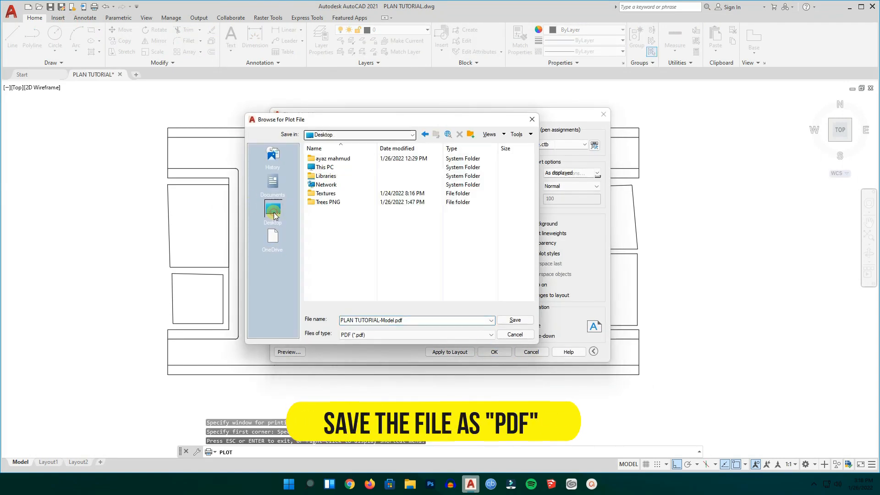
{"action": "left_click", "coordinate": [410, 320]}
{"action": "left_click", "coordinate": [407, 320]}
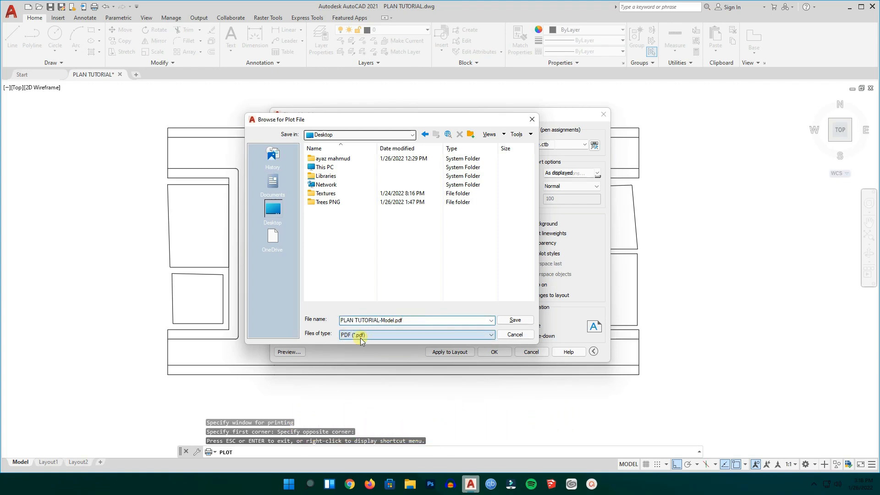
{"action": "left_click", "coordinate": [514, 320]}
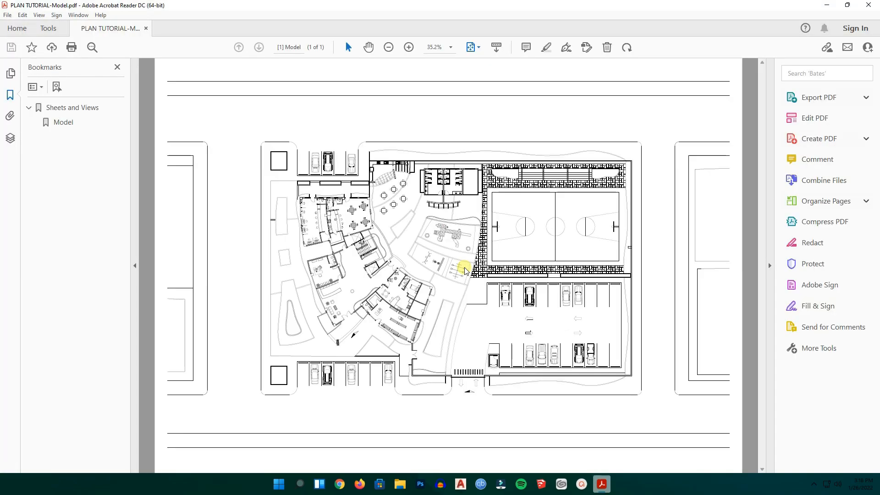
- Examine the plotted PDF up close across the building, court and parking areas, and close the reader
{"action": "left_click", "coordinate": [407, 50]}
{"action": "left_click", "coordinate": [406, 51]}
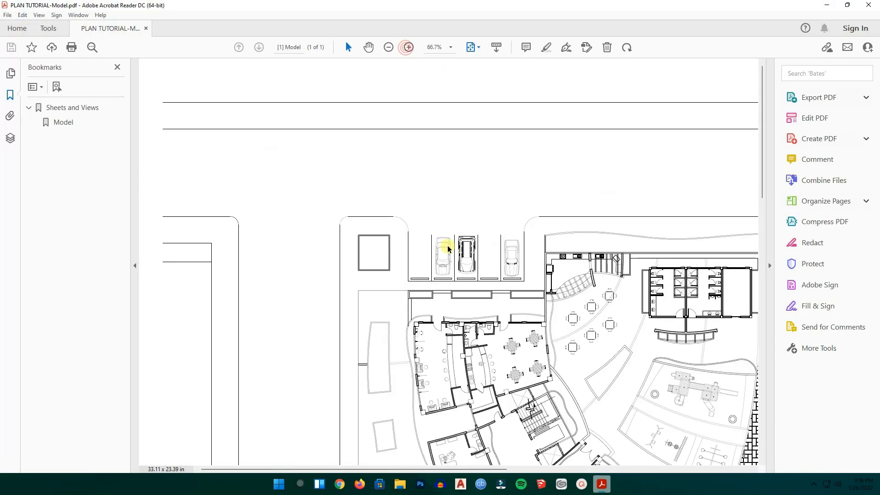
{"action": "left_click_drag", "start_coordinate": [423, 469], "coordinate": [520, 469]}
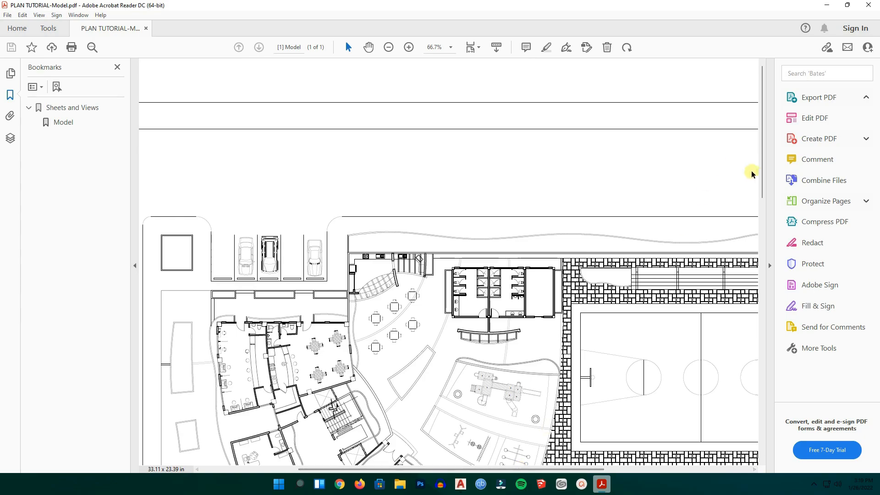
{"action": "left_click_drag", "start_coordinate": [760, 170], "coordinate": [752, 295]}
{"action": "middle_click", "coordinate": [449, 265]}
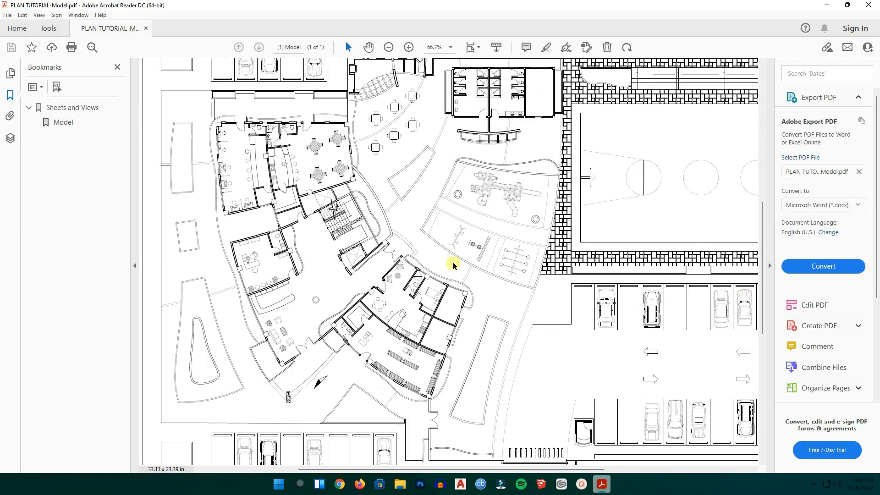
{"action": "scroll", "coordinate": [469, 244], "scroll_direction": "down", "scroll_amount": 10}
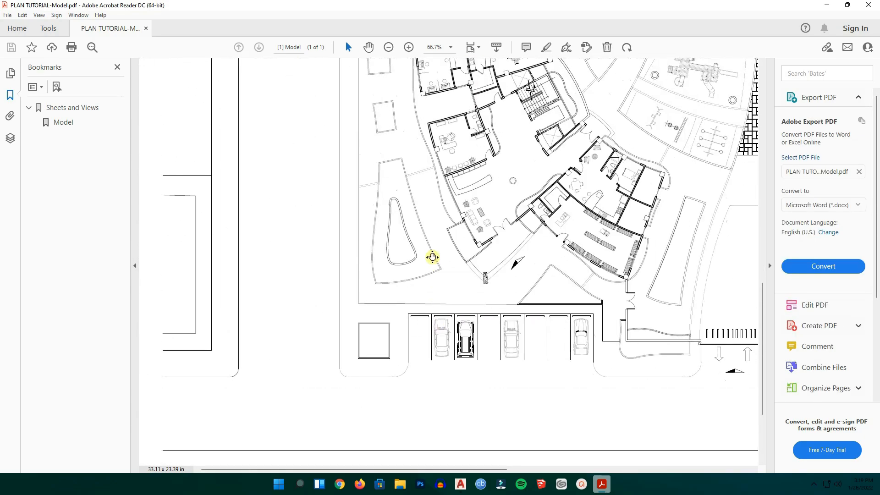
{"action": "left_click", "coordinate": [869, 7]}
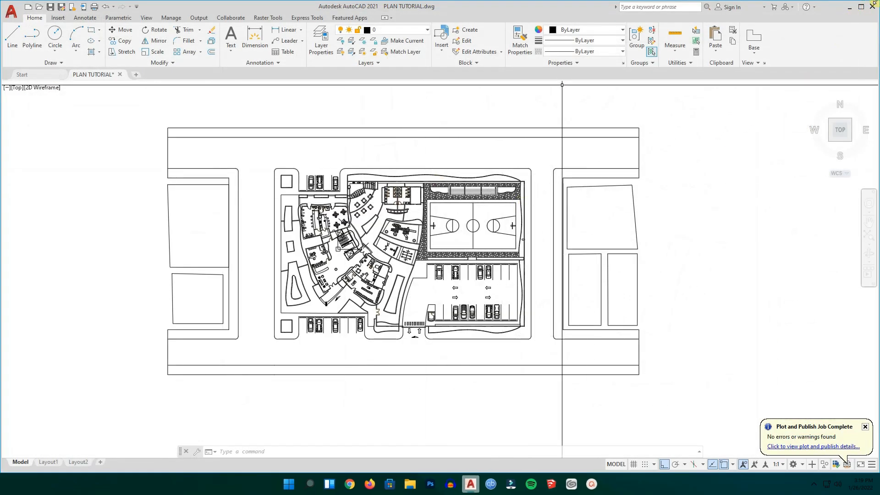
- Quit AutoCAD, saving the changes to PLAN TUTORIAL.dwg, and move the PLAN TUTORIAL-Model PDF to an empty area of the desktop
{"action": "left_click", "coordinate": [873, 6]}
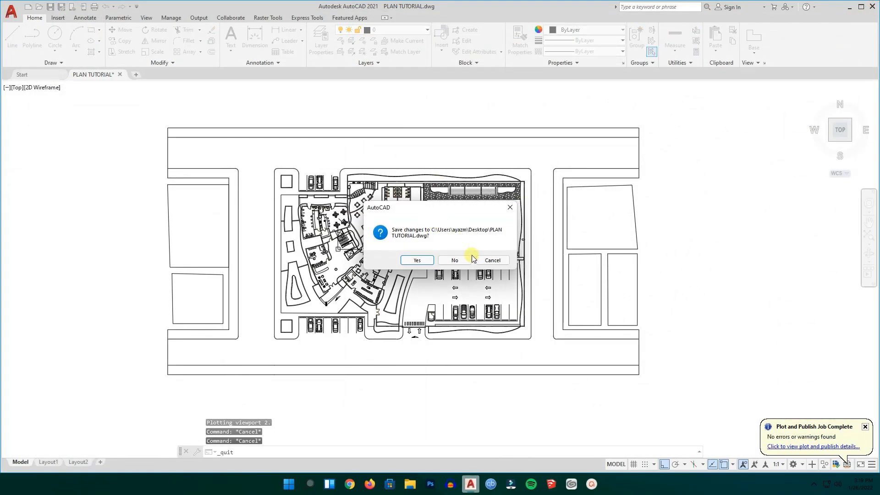
{"action": "left_click", "coordinate": [417, 260]}
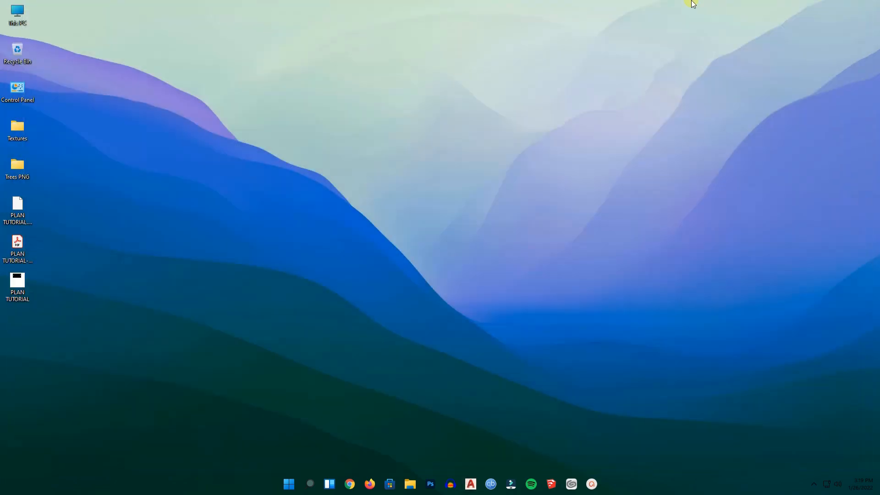
{"action": "left_click_drag", "start_coordinate": [18, 246], "coordinate": [163, 175]}
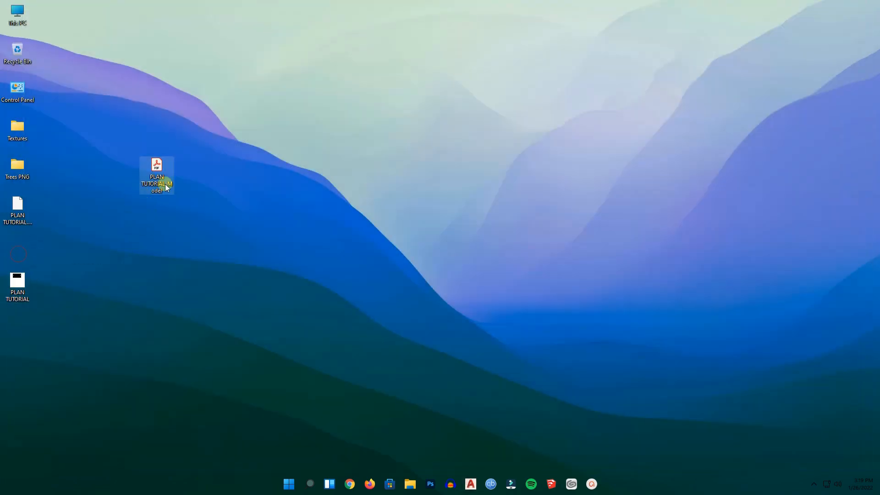
{"action": "left_click", "coordinate": [272, 188]}
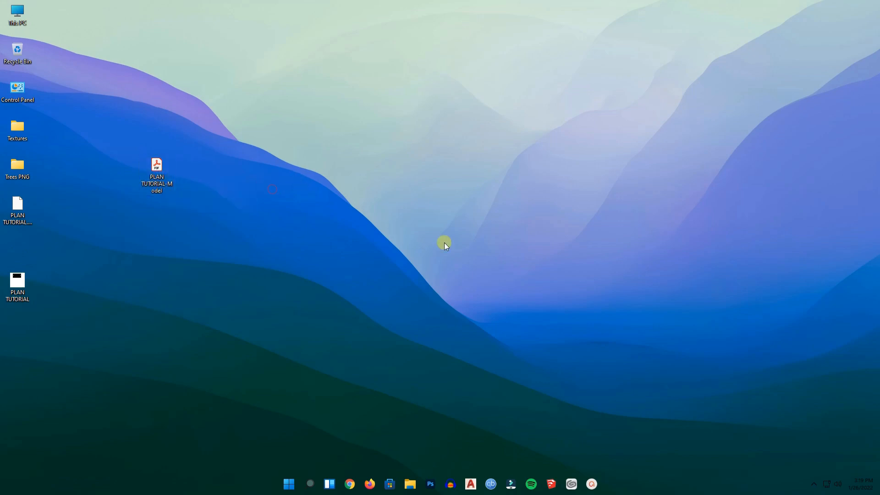
- Switch to Photoshop and import PLAN TUTORIAL-Model.pdf from the desktop as an RGB Color image at 300 pixels/inch, in a maximized window
{"action": "left_click", "coordinate": [430, 485]}
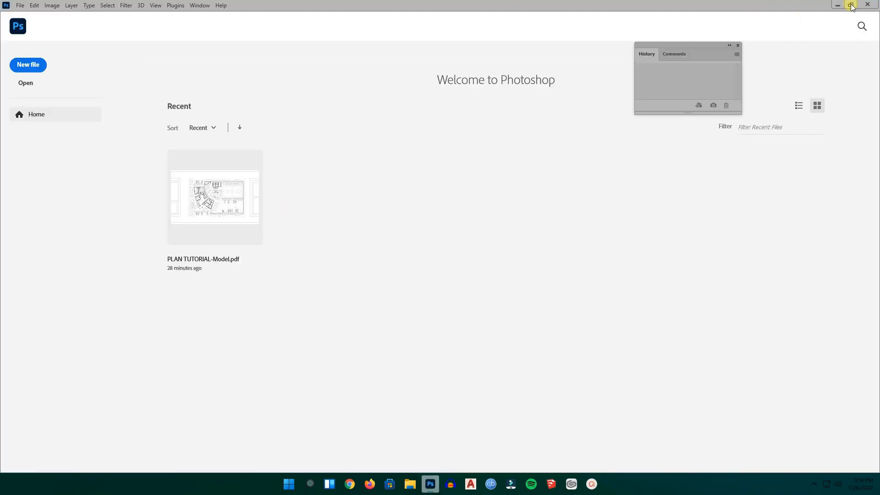
{"action": "left_click", "coordinate": [852, 5]}
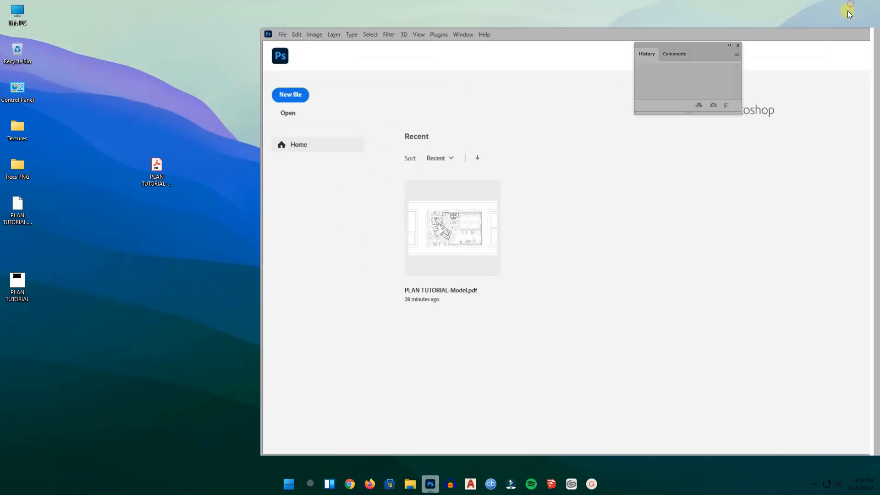
{"action": "left_click_drag", "start_coordinate": [154, 178], "coordinate": [485, 67]}
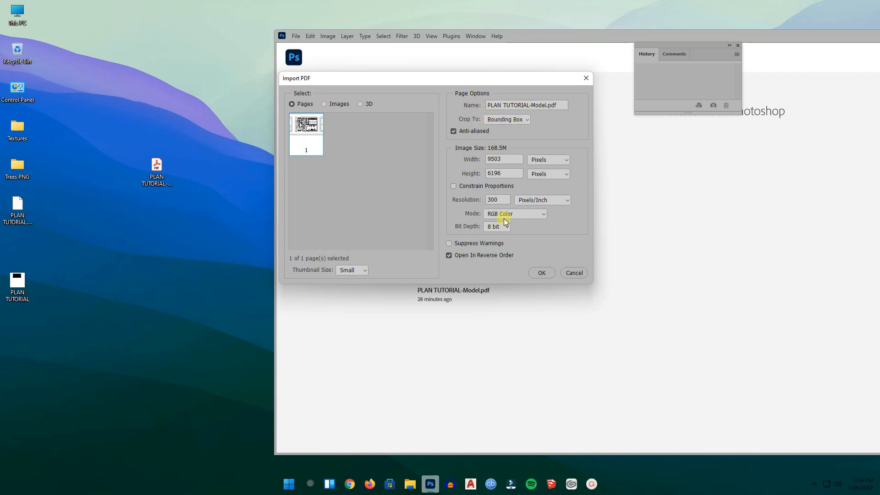
{"action": "double_click", "coordinate": [497, 200]}
{"action": "left_click", "coordinate": [543, 272]}
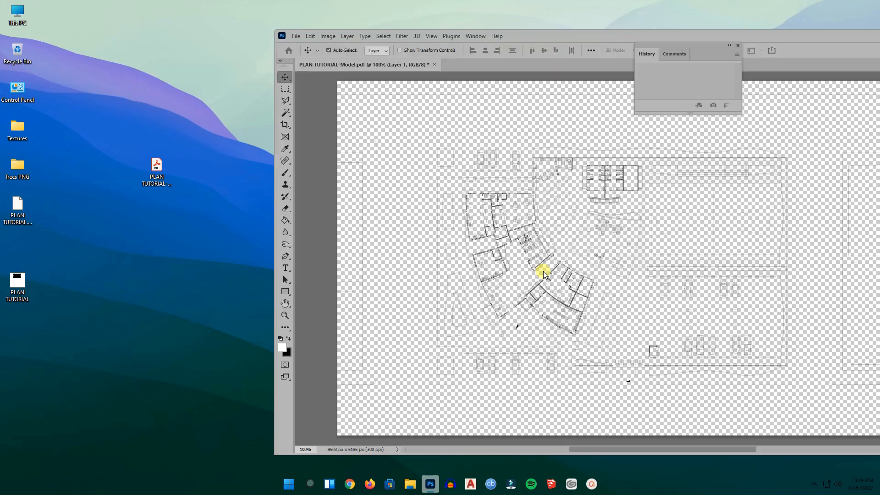
{"action": "double_click", "coordinate": [587, 34]}
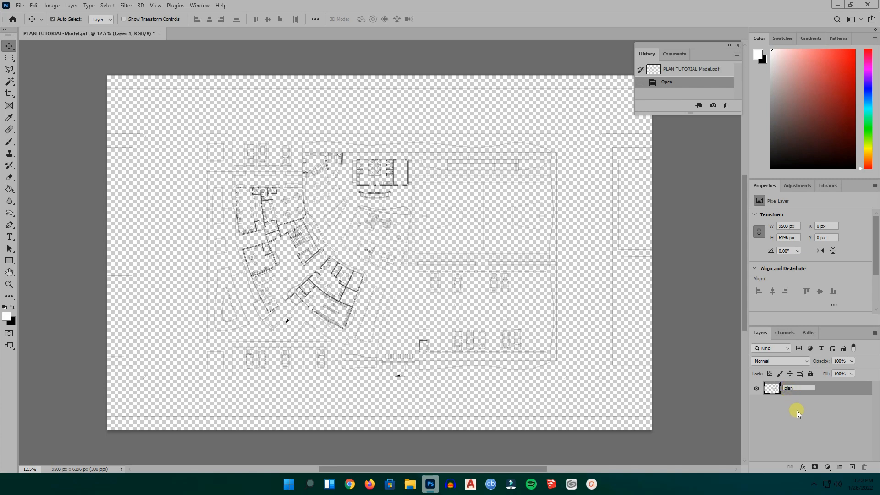
- Rename the imported drawing's layer plan and add a new layer named background beneath it
{"action": "left_click", "coordinate": [794, 409]}
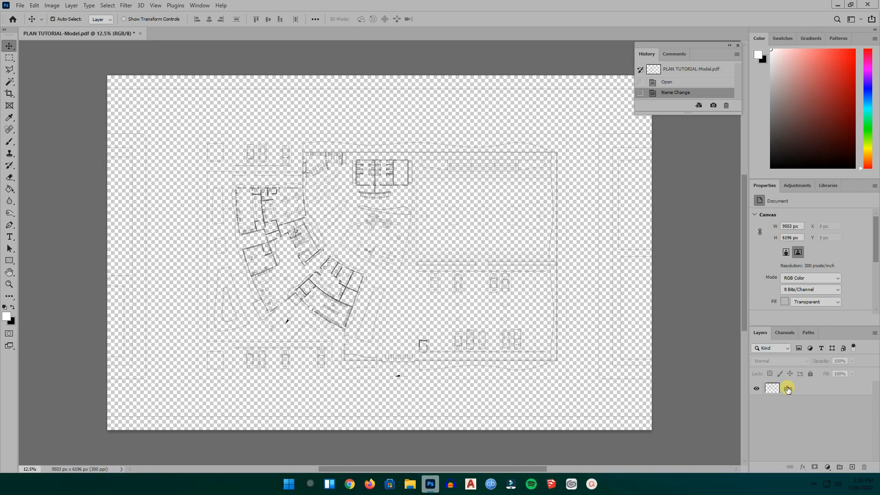
{"action": "left_click", "coordinate": [790, 390]}
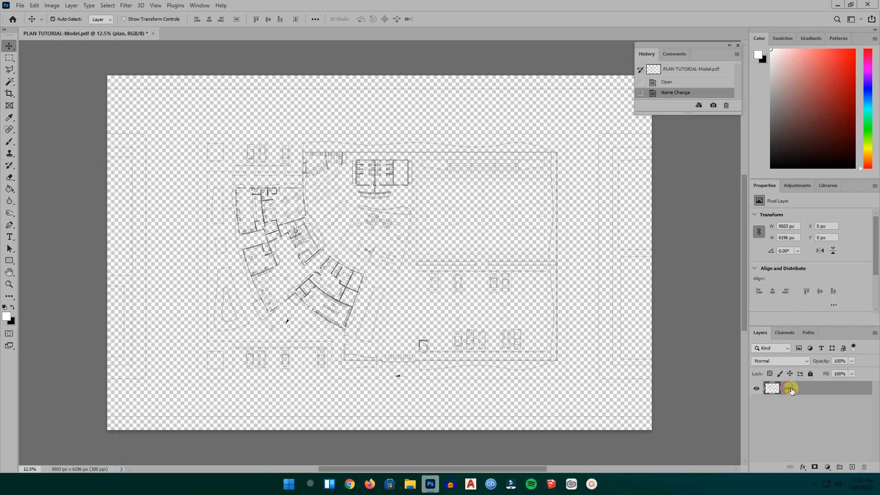
{"action": "left_click", "coordinate": [851, 468]}
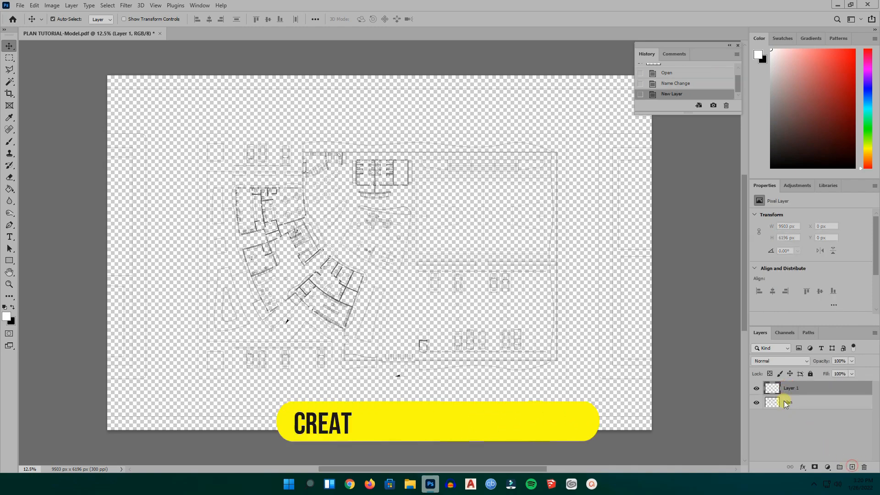
{"action": "left_click_drag", "start_coordinate": [796, 390], "coordinate": [795, 410]}
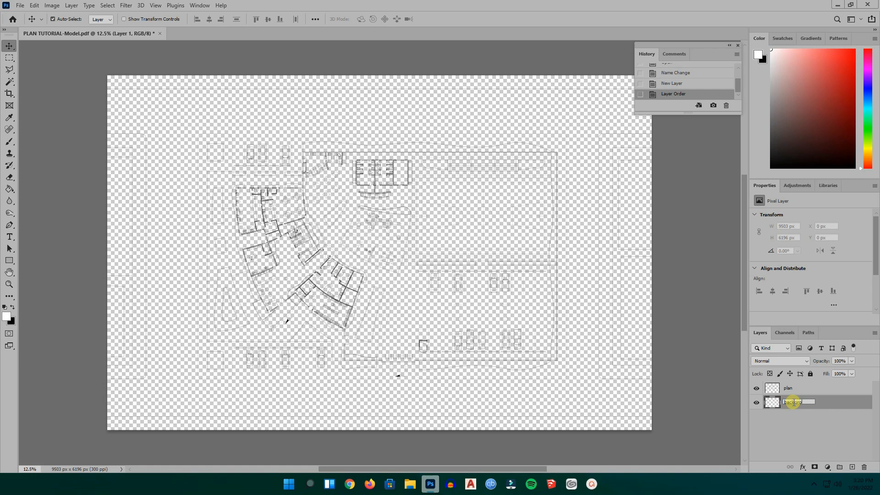
{"action": "key", "text": "Return"}
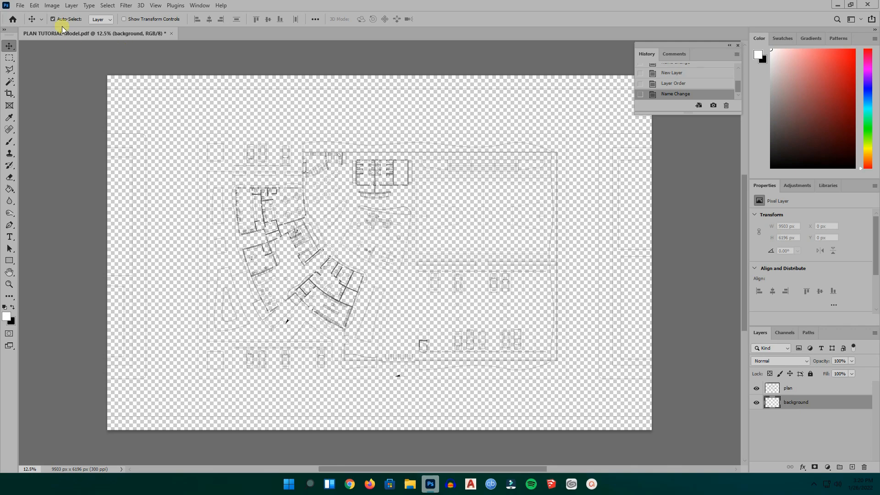
- Fill the background layer with White at 100% opacity in Normal mode
{"action": "left_click", "coordinate": [34, 5]}
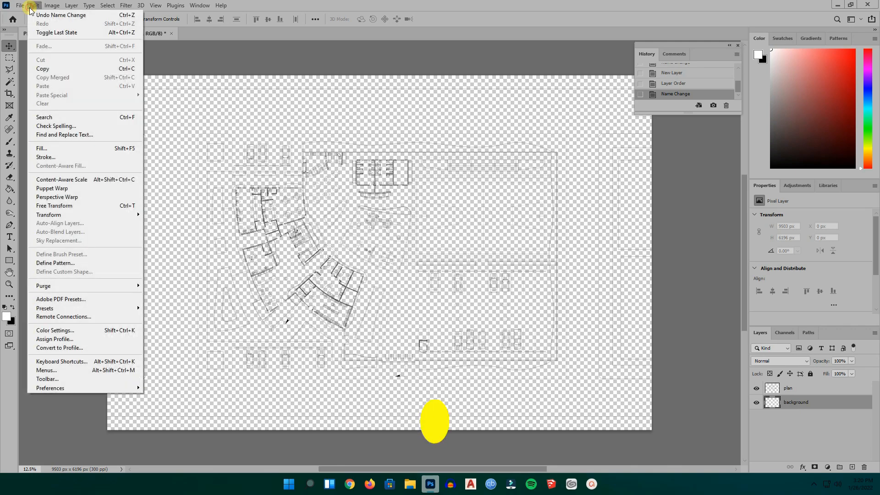
{"action": "left_click", "coordinate": [60, 148]}
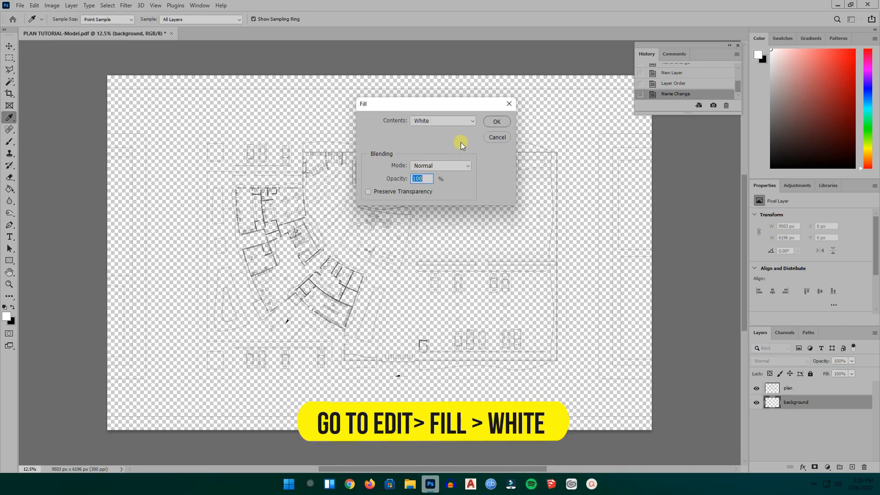
{"action": "left_click", "coordinate": [435, 120]}
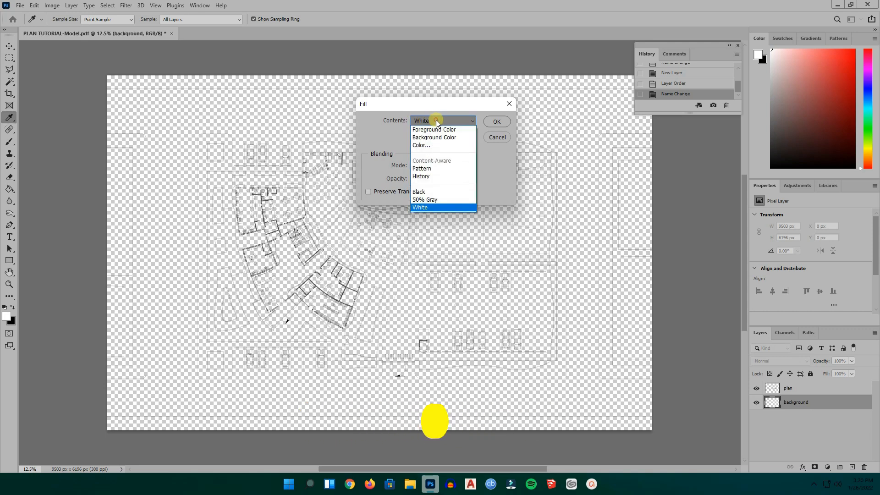
{"action": "left_click", "coordinate": [422, 207]}
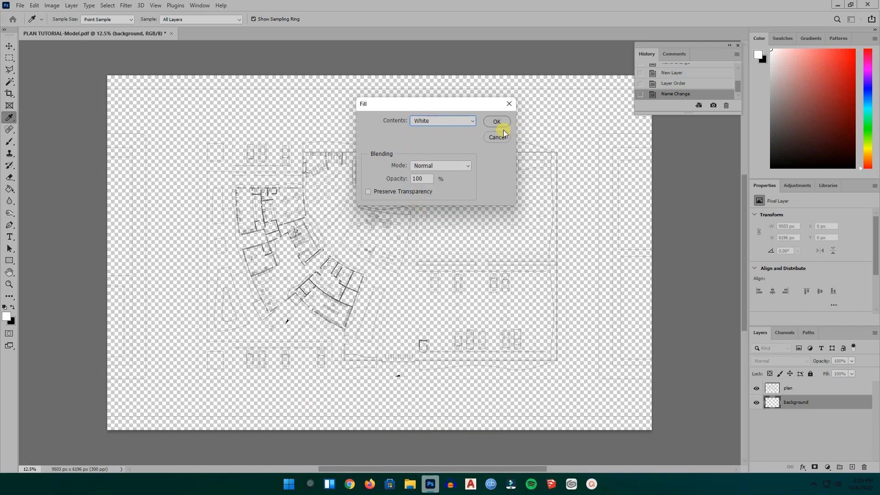
{"action": "left_click", "coordinate": [497, 122]}
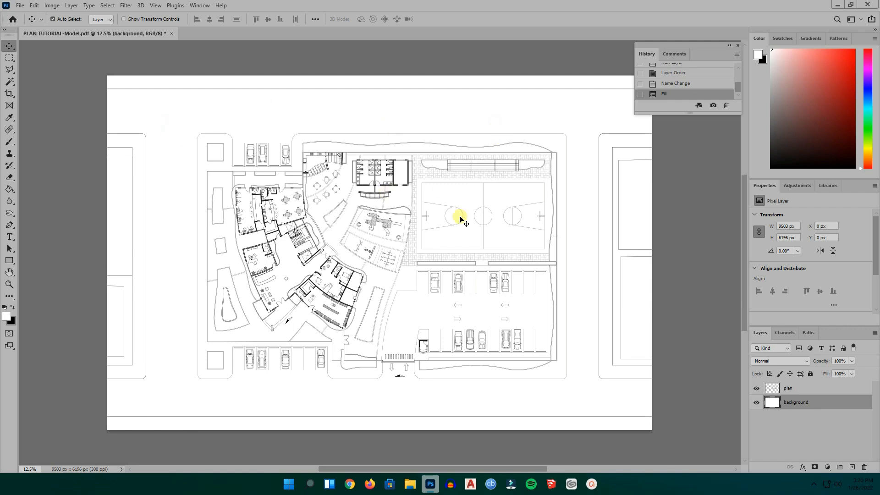
- Hide the plan layer and show it again, and give the layer list more height
{"action": "left_click", "coordinate": [798, 391]}
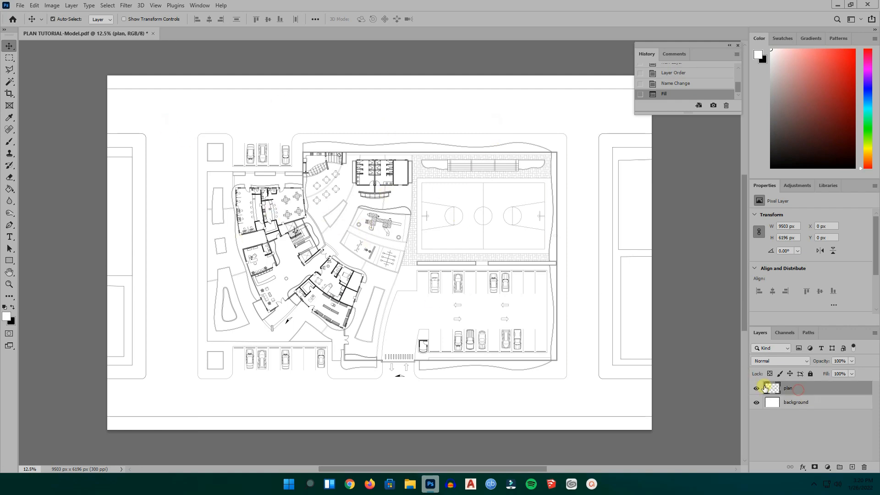
{"action": "left_click", "coordinate": [757, 388]}
{"action": "left_click", "coordinate": [757, 388]}
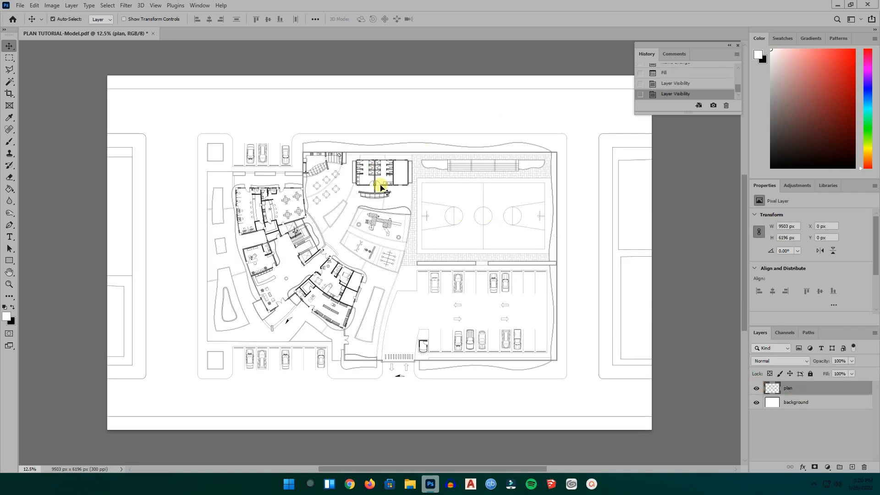
{"action": "left_click_drag", "start_coordinate": [814, 326], "coordinate": [812, 225]}
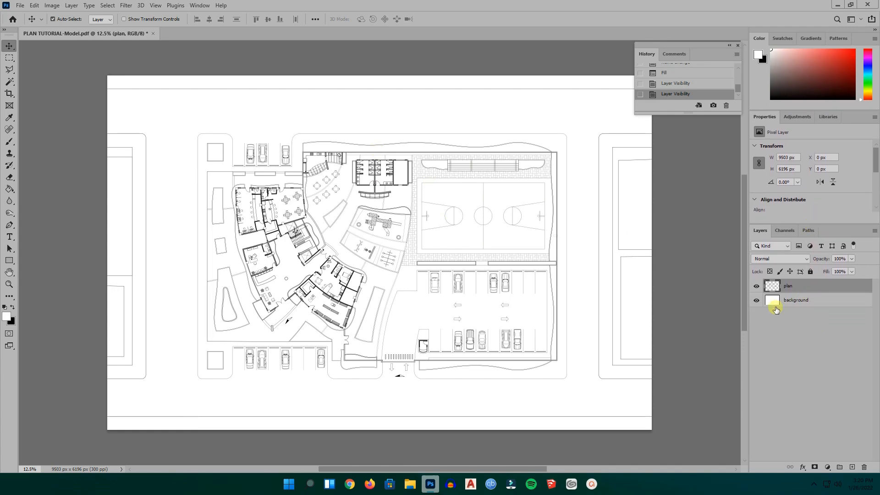
- Duplicate the plan layer as plan copy within PLAN TUTORIAL-Model.pdf
{"action": "scroll", "coordinate": [373, 223], "scroll_direction": "up", "scroll_amount": 5}
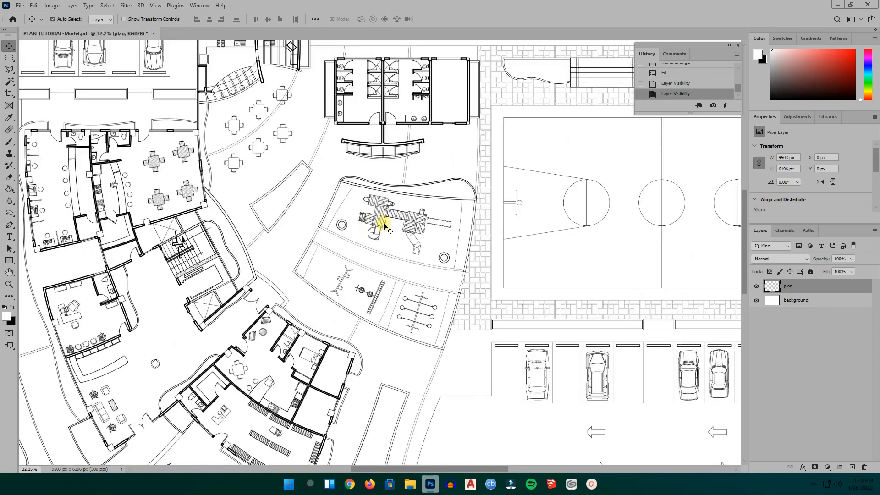
{"action": "scroll", "coordinate": [383, 226], "scroll_direction": "down", "scroll_amount": 3}
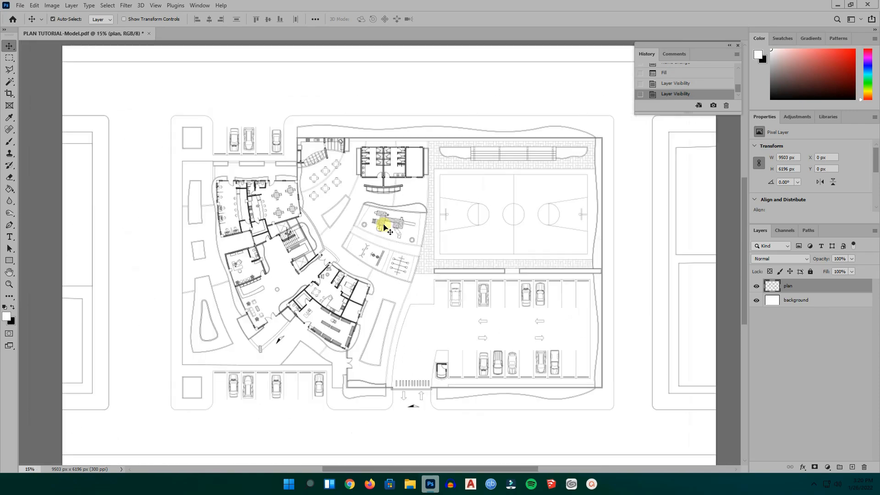
{"action": "right_click", "coordinate": [796, 291]}
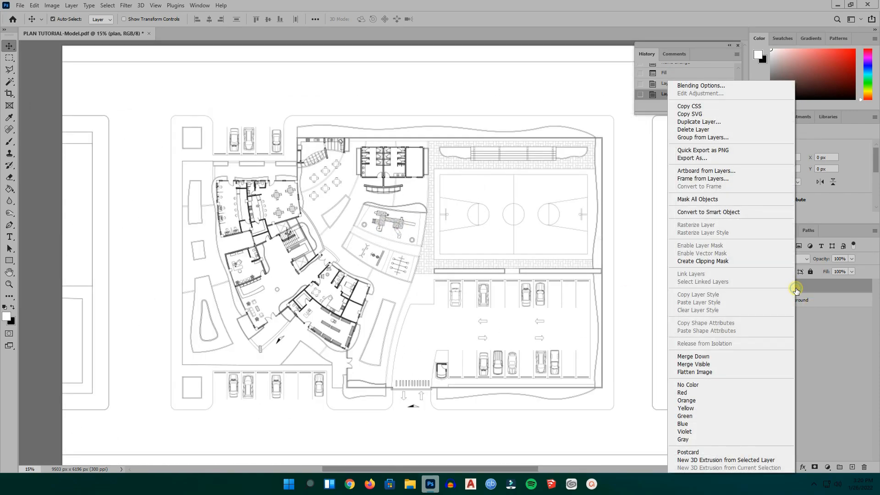
{"action": "left_click", "coordinate": [697, 122]}
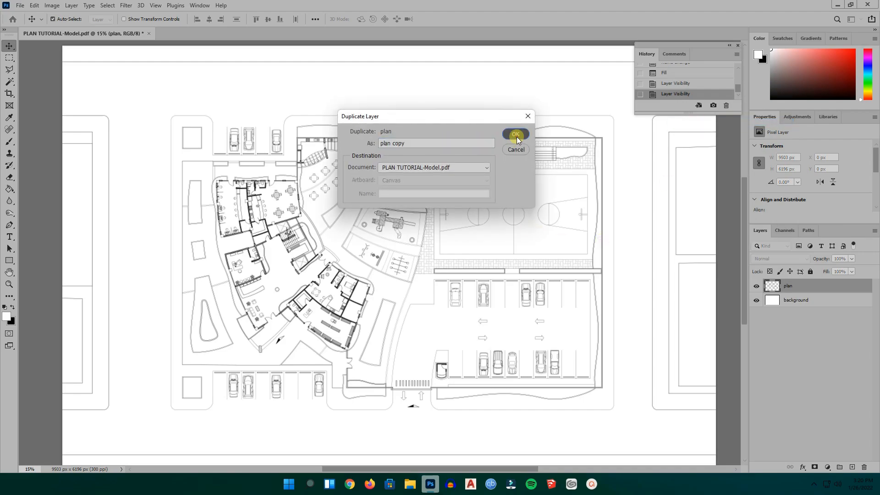
{"action": "left_click", "coordinate": [516, 136]}
{"action": "scroll", "coordinate": [391, 257], "scroll_direction": "up", "scroll_amount": 4}
{"action": "scroll", "coordinate": [392, 268], "scroll_direction": "down", "scroll_amount": 5}
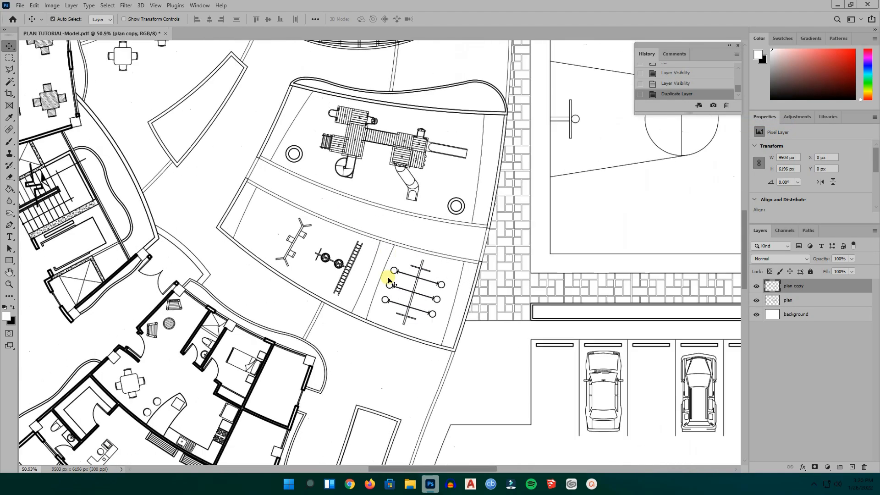
{"action": "scroll", "coordinate": [275, 294], "scroll_direction": "up", "scroll_amount": 4}
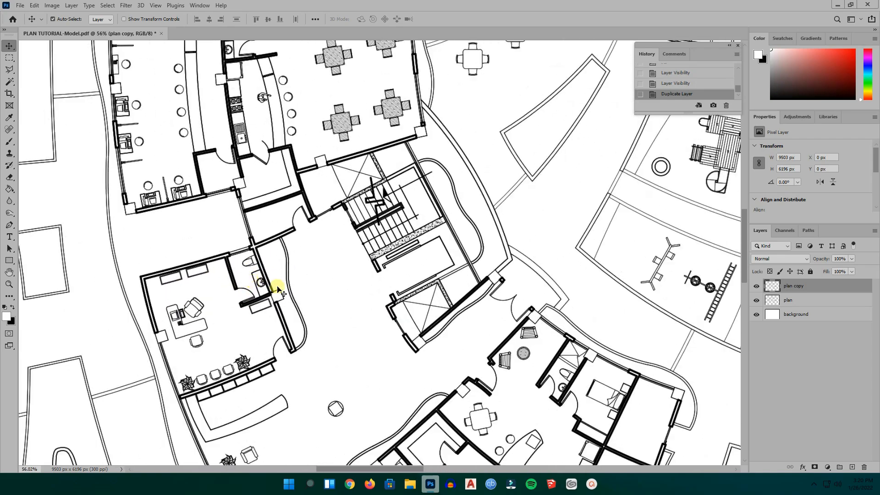
{"action": "scroll", "coordinate": [252, 281], "scroll_direction": "down", "scroll_amount": 3}
{"action": "scroll", "coordinate": [229, 286], "scroll_direction": "down", "scroll_amount": 2}
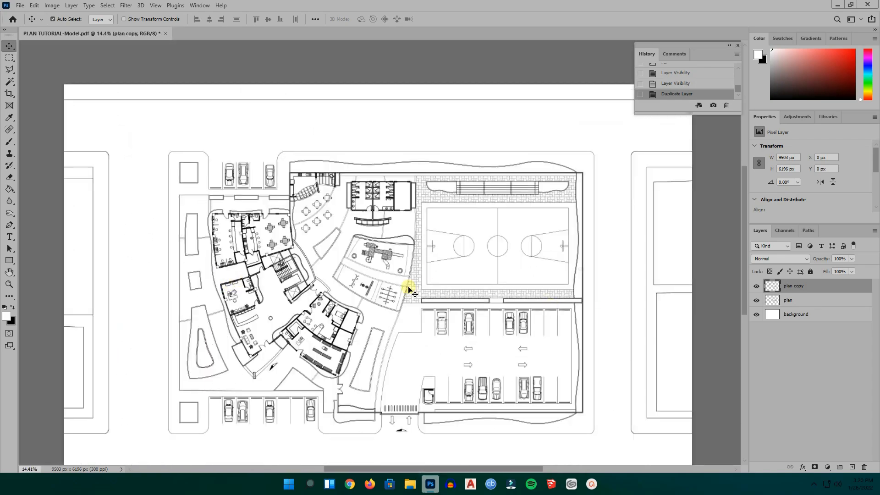
{"action": "scroll", "coordinate": [370, 207], "scroll_direction": "down", "scroll_amount": 1}
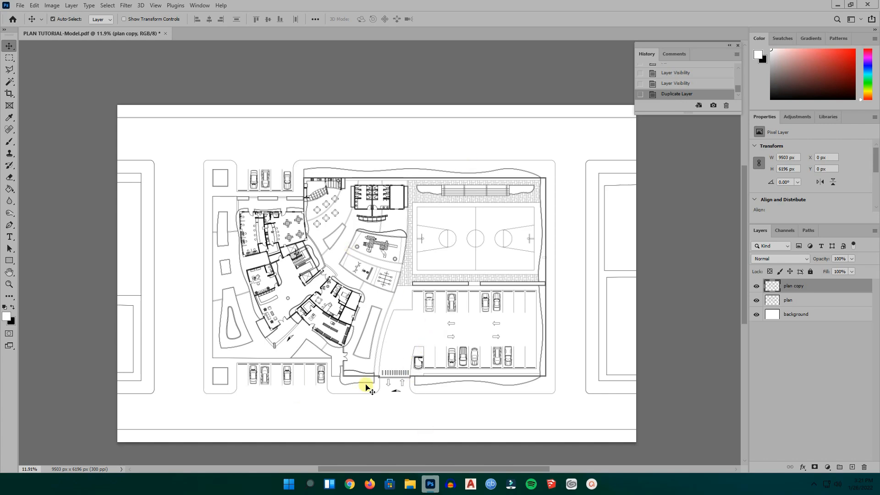
- Open the Desktop's Textures folder in File Explorer and place the CityStreetAsphaltGenericClean001_COL_4K image into the Photoshop plan document
{"action": "left_click", "coordinate": [408, 485]}
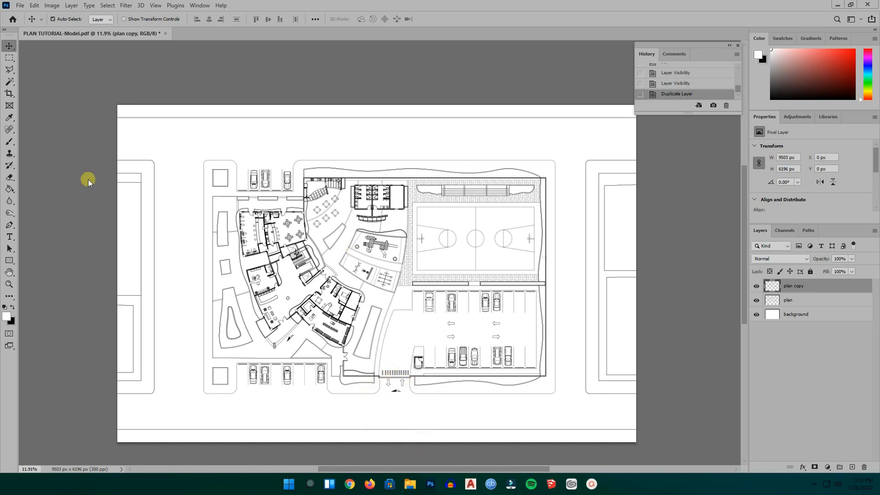
{"action": "left_click", "coordinate": [397, 260]}
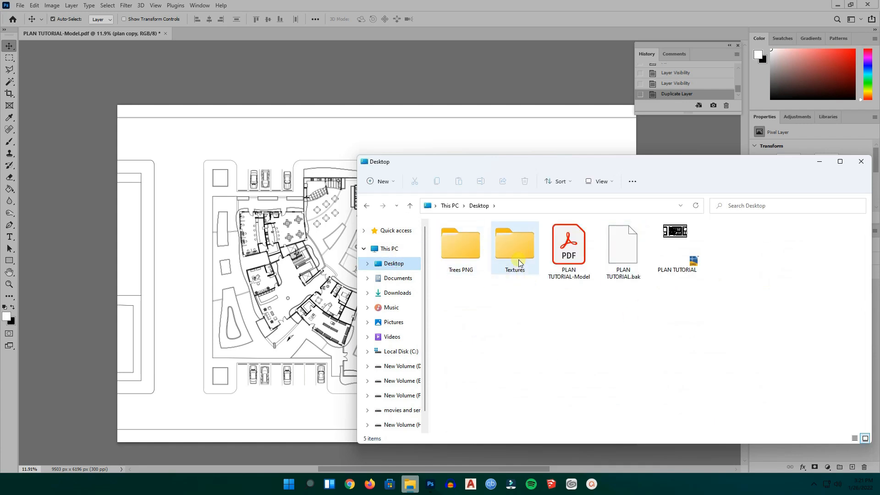
{"action": "double_click", "coordinate": [516, 257]}
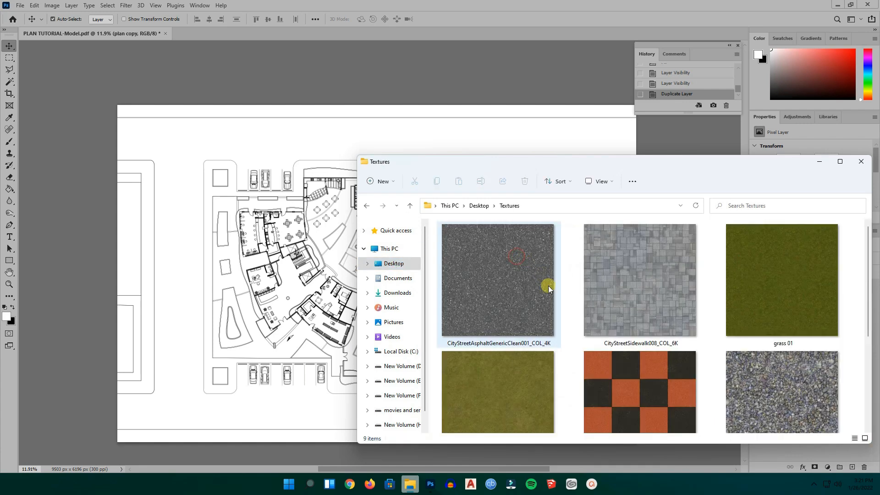
{"action": "left_click", "coordinate": [507, 298]}
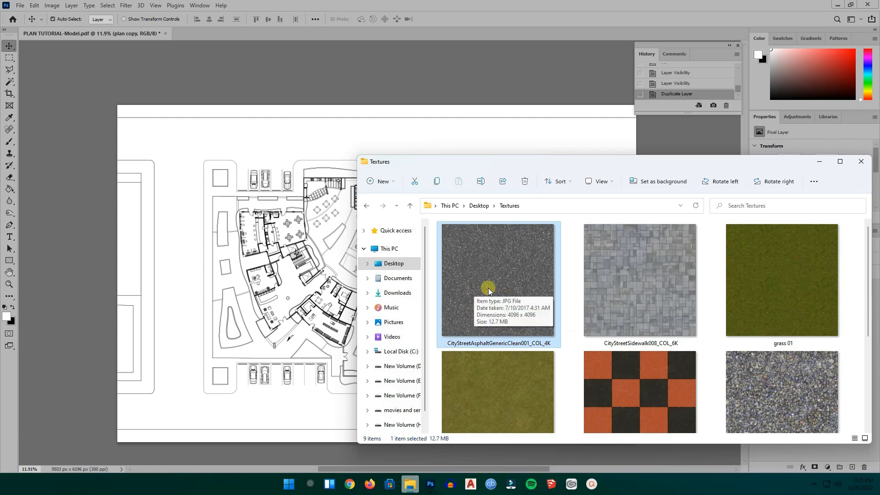
{"action": "scroll", "coordinate": [482, 289], "scroll_direction": "down", "scroll_amount": 3}
{"action": "scroll", "coordinate": [483, 284], "scroll_direction": "up", "scroll_amount": 3}
{"action": "left_click_drag", "start_coordinate": [496, 271], "coordinate": [186, 176]}
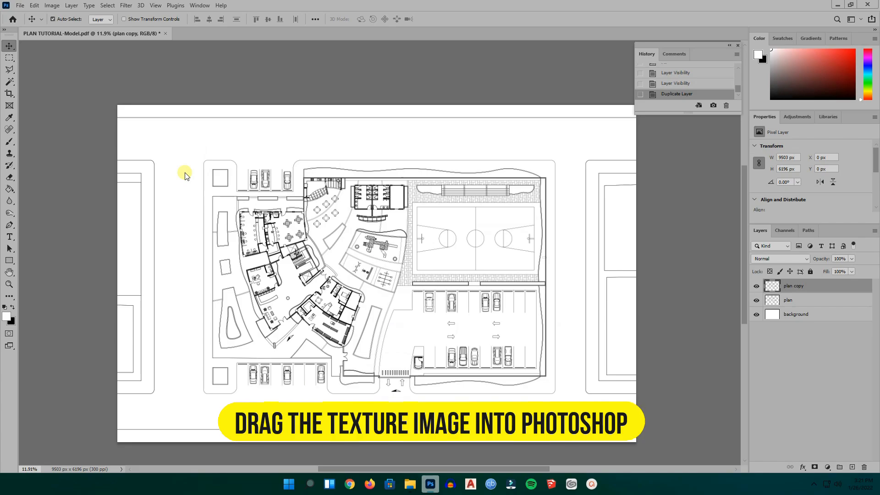
- Move the placed asphalt texture toward the plan's upper-left corner and scale it down to 6.96%
{"action": "left_click_drag", "start_coordinate": [301, 192], "coordinate": [354, 220]}
{"action": "scroll", "coordinate": [216, 222], "scroll_direction": "up", "scroll_amount": 3}
{"action": "scroll", "coordinate": [216, 223], "scroll_direction": "up", "scroll_amount": 2}
{"action": "scroll", "coordinate": [379, 277], "scroll_direction": "up", "scroll_amount": 4}
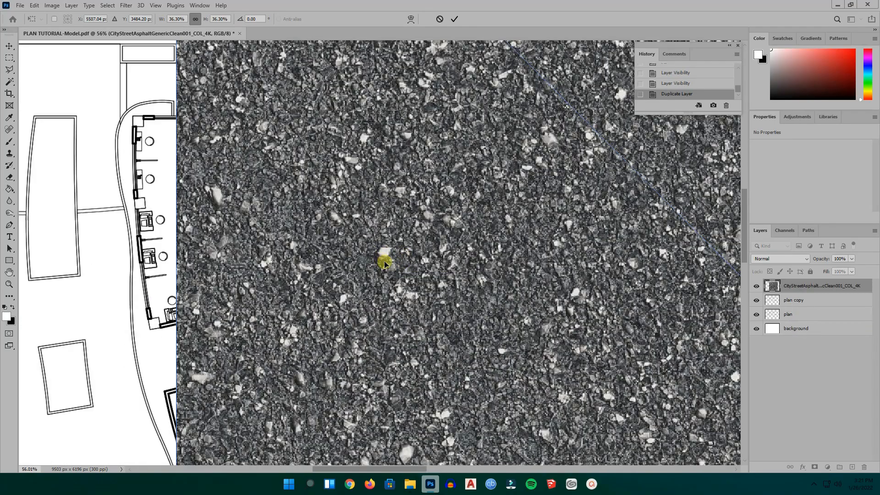
{"action": "scroll", "coordinate": [384, 264], "scroll_direction": "down", "scroll_amount": 3}
{"action": "scroll", "coordinate": [238, 246], "scroll_direction": "down", "scroll_amount": 4}
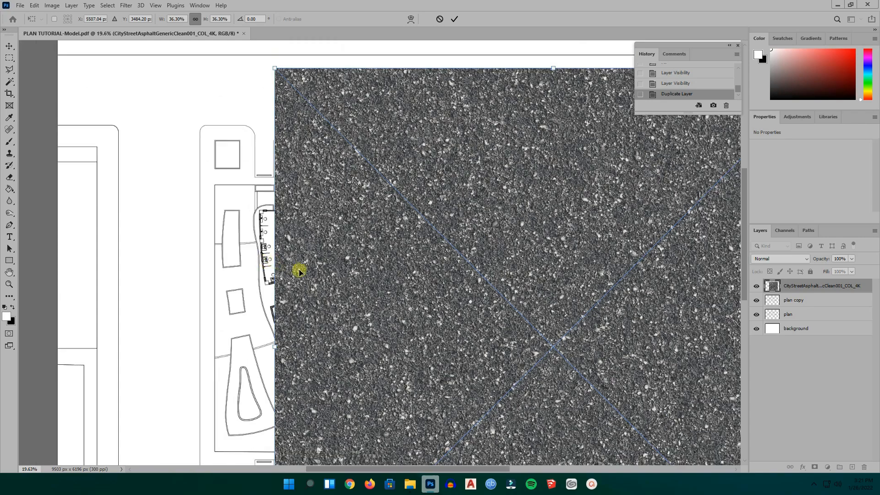
{"action": "left_click_drag", "start_coordinate": [369, 295], "coordinate": [222, 255]}
{"action": "left_click_drag", "start_coordinate": [497, 461], "coordinate": [216, 181]}
- Align the asphalt texture to the canvas's upper-left corner, scale it to 4.38% (747 px square), and commit the placement
{"action": "scroll", "coordinate": [147, 138], "scroll_direction": "up", "scroll_amount": 2}
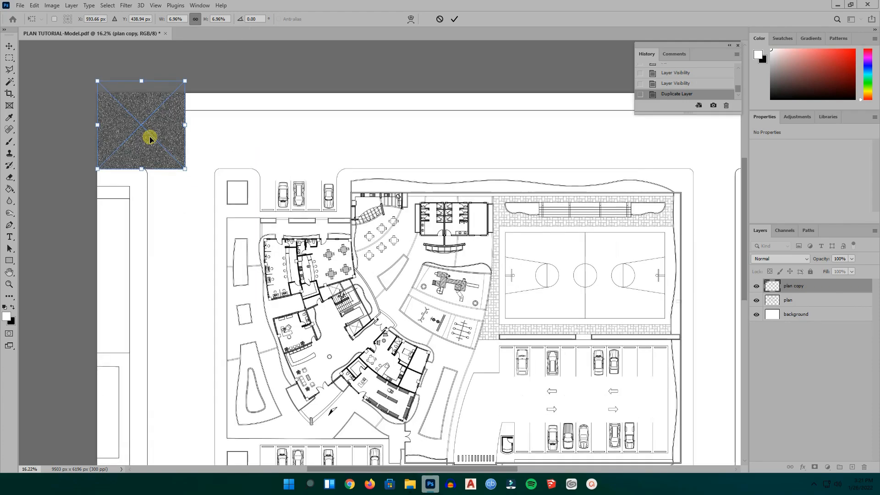
{"action": "left_click_drag", "start_coordinate": [118, 112], "coordinate": [115, 142]}
{"action": "scroll", "coordinate": [101, 120], "scroll_direction": "up", "scroll_amount": 3}
{"action": "scroll", "coordinate": [525, 343], "scroll_direction": "down", "scroll_amount": 1}
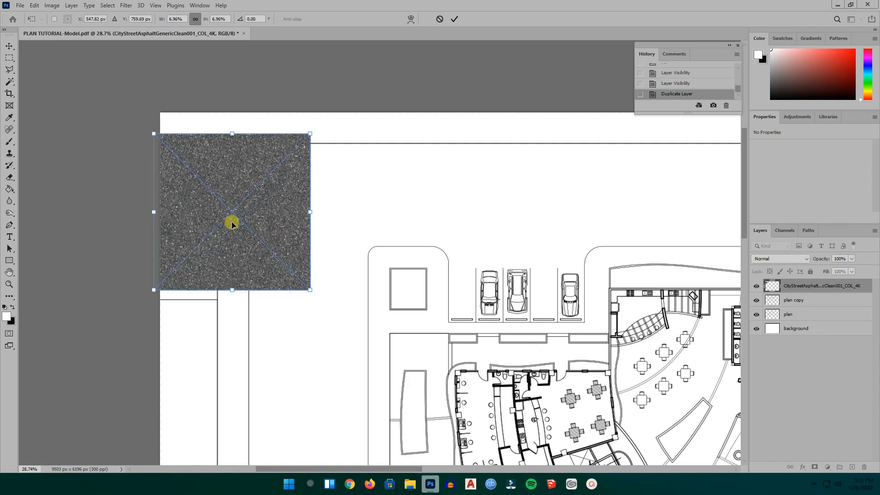
{"action": "left_click_drag", "start_coordinate": [308, 289], "coordinate": [268, 247]}
{"action": "left_click_drag", "start_coordinate": [229, 182], "coordinate": [235, 162]}
{"action": "left_click_drag", "start_coordinate": [275, 226], "coordinate": [259, 209]}
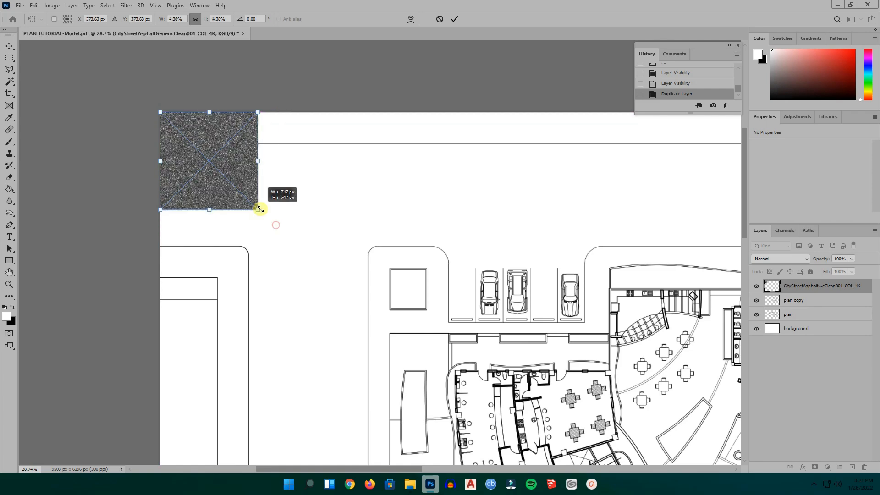
{"action": "key", "text": "Return"}
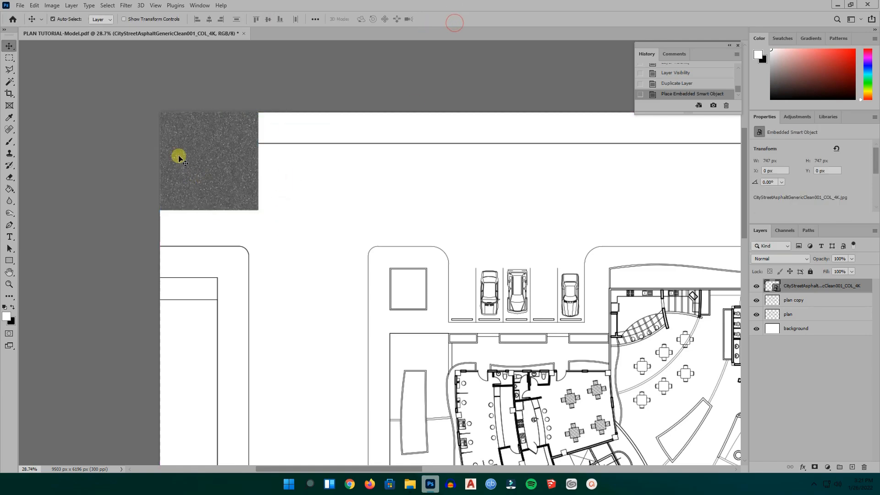
- Duplicate the 747 px asphalt tile flush beneath the original at X 0, Y 747 px, and merge the two texture layers
{"action": "scroll", "coordinate": [229, 166], "scroll_direction": "up", "scroll_amount": 2}
{"action": "scroll", "coordinate": [235, 169], "scroll_direction": "down", "scroll_amount": 4}
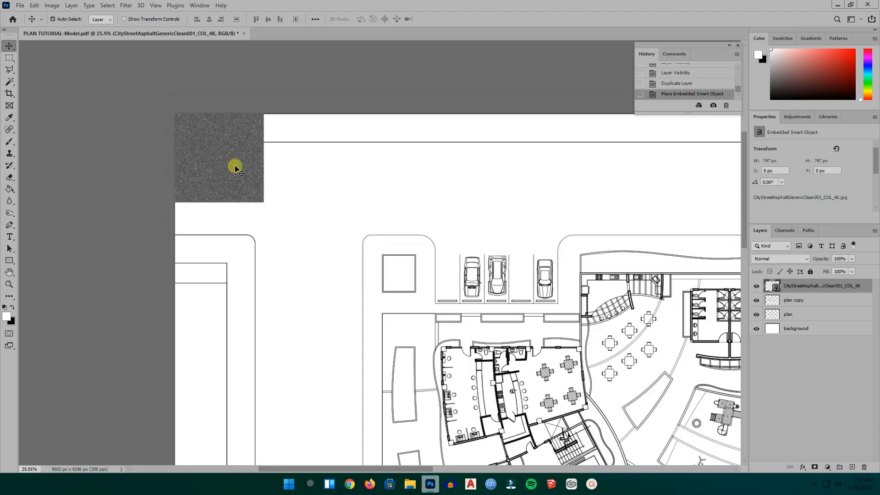
{"action": "left_click_drag", "start_coordinate": [246, 172], "coordinate": [227, 221]}
{"action": "scroll", "coordinate": [216, 192], "scroll_direction": "up", "scroll_amount": 5}
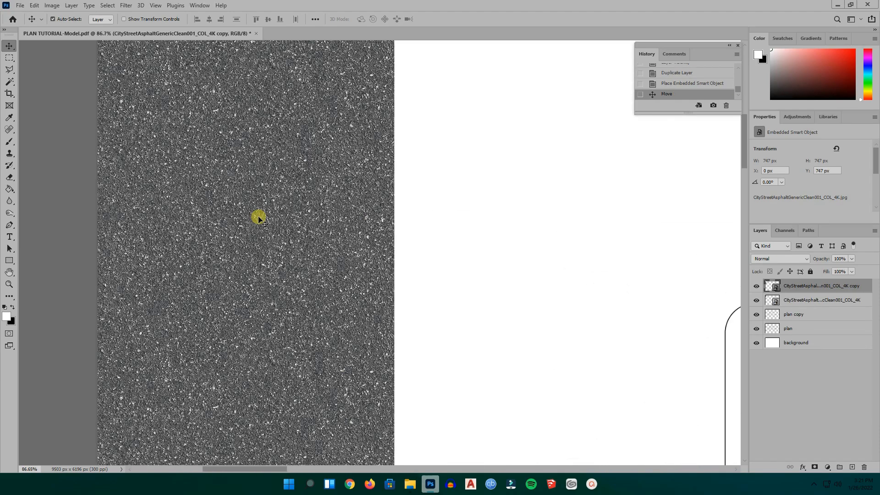
{"action": "scroll", "coordinate": [314, 218], "scroll_direction": "down", "scroll_amount": 2}
{"action": "scroll", "coordinate": [314, 219], "scroll_direction": "up", "scroll_amount": 4}
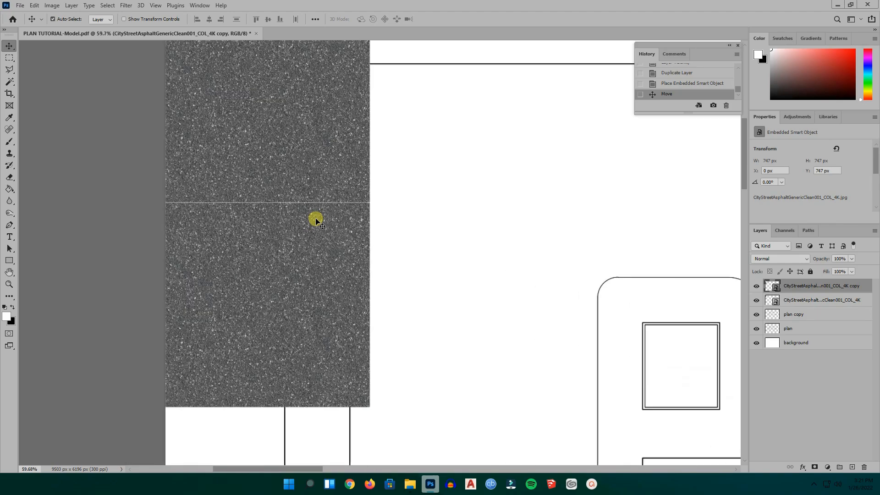
{"action": "left_click_drag", "start_coordinate": [315, 209], "coordinate": [318, 210]}
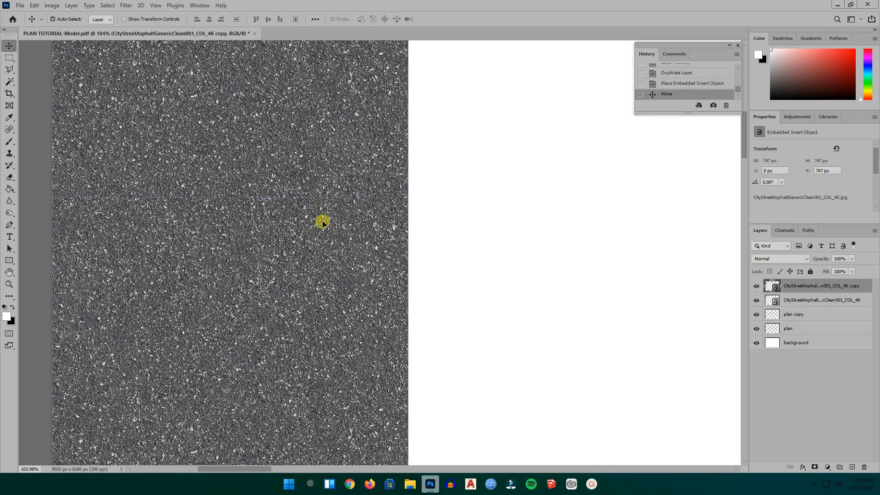
{"action": "scroll", "coordinate": [322, 223], "scroll_direction": "down", "scroll_amount": 2}
{"action": "left_click", "coordinate": [800, 301], "text": "ctrl"}
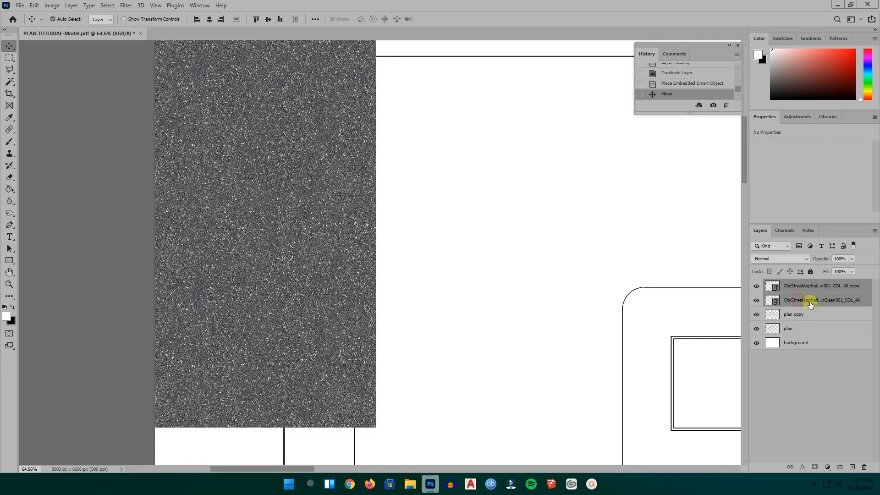
{"action": "right_click", "coordinate": [798, 304]}
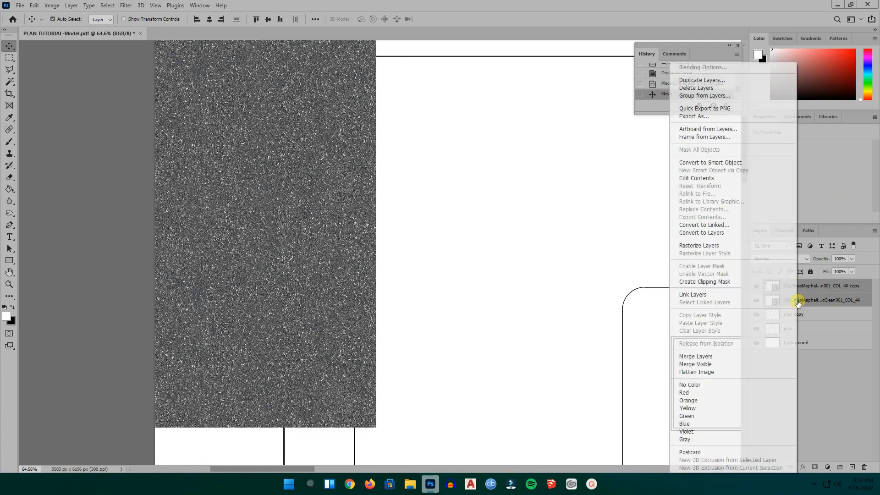
{"action": "left_click", "coordinate": [700, 358]}
- Duplicate the merged asphalt strip directly below itself at X 0, Y 1494 px, and merge both strips
{"action": "scroll", "coordinate": [310, 153], "scroll_direction": "down", "scroll_amount": 5}
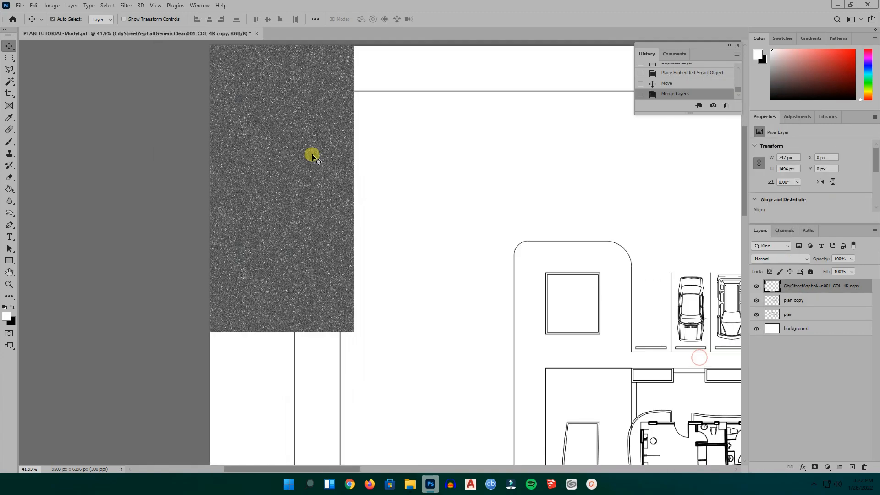
{"action": "left_click_drag", "start_coordinate": [301, 191], "coordinate": [294, 321]}
{"action": "scroll", "coordinate": [291, 317], "scroll_direction": "up", "scroll_amount": 7}
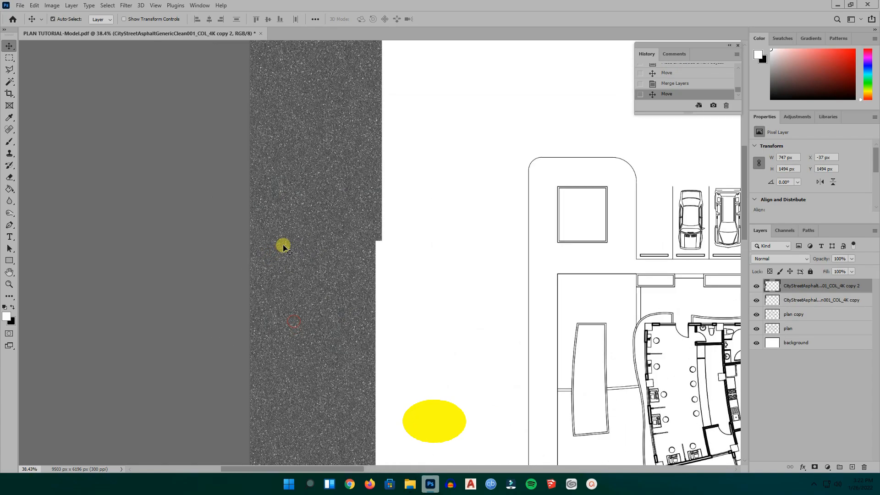
{"action": "left_click_drag", "start_coordinate": [326, 270], "coordinate": [340, 266]}
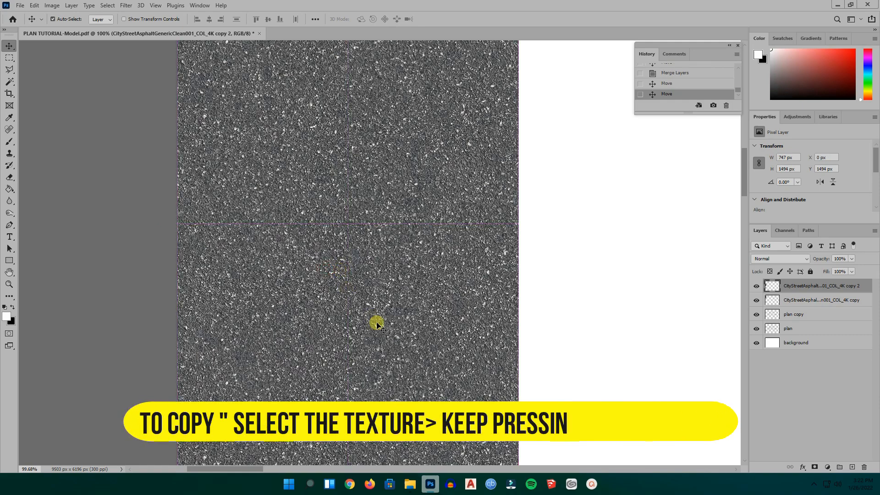
{"action": "scroll", "coordinate": [348, 215], "scroll_direction": "down", "scroll_amount": 3}
{"action": "scroll", "coordinate": [360, 220], "scroll_direction": "down", "scroll_amount": 3}
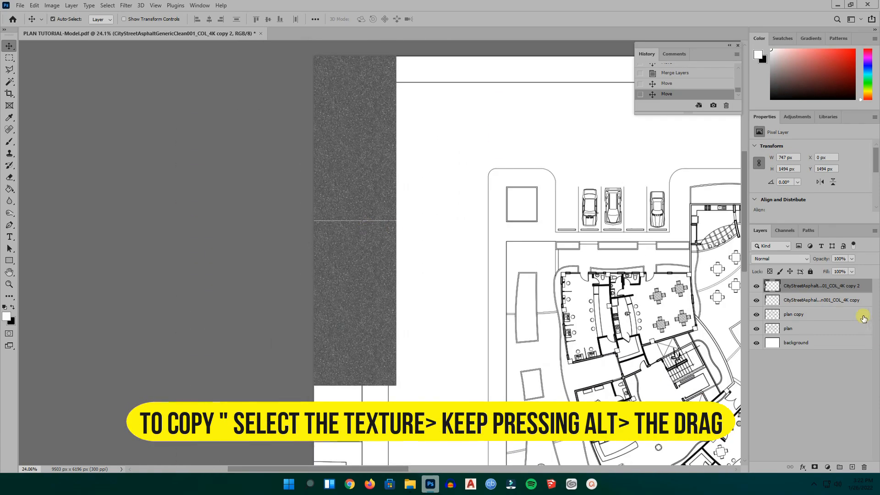
{"action": "left_click", "coordinate": [820, 301], "text": "ctrl"}
{"action": "right_click", "coordinate": [820, 300]}
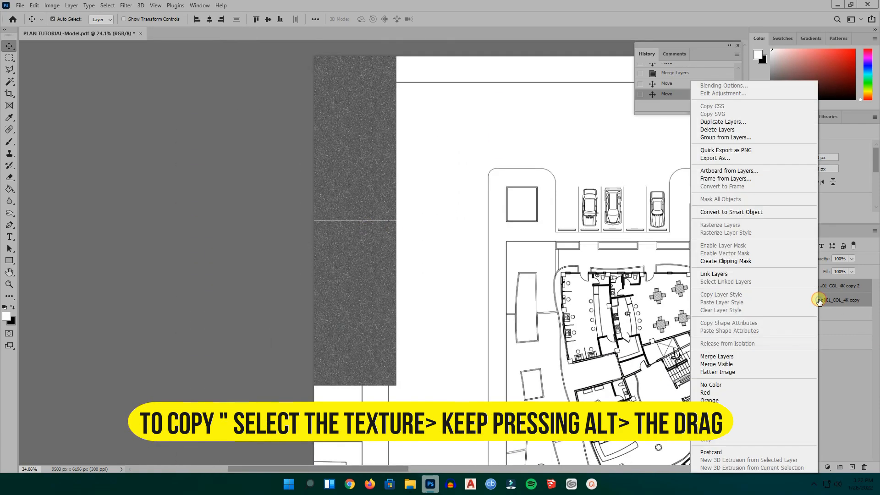
{"action": "left_click", "coordinate": [738, 356]}
- Copy the asphalt strip down the canvas's left edge to X 0, Y 2988 px, and merge it with the upper strip
{"action": "scroll", "coordinate": [348, 154], "scroll_direction": "down", "scroll_amount": 3}
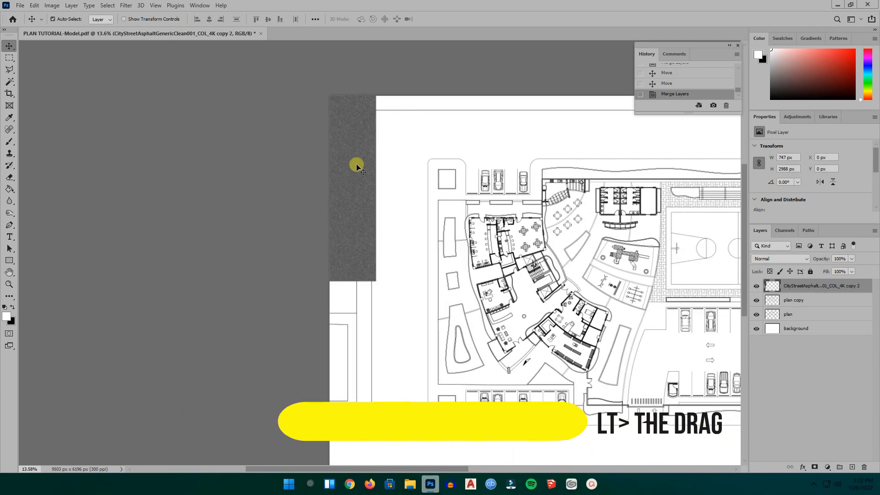
{"action": "scroll", "coordinate": [343, 249], "scroll_direction": "down", "scroll_amount": 1}
{"action": "left_click_drag", "start_coordinate": [371, 235], "coordinate": [360, 366]}
{"action": "scroll", "coordinate": [361, 253], "scroll_direction": "up", "scroll_amount": 6}
{"action": "left_click", "coordinate": [385, 267]}
{"action": "scroll", "coordinate": [369, 204], "scroll_direction": "down", "scroll_amount": 5}
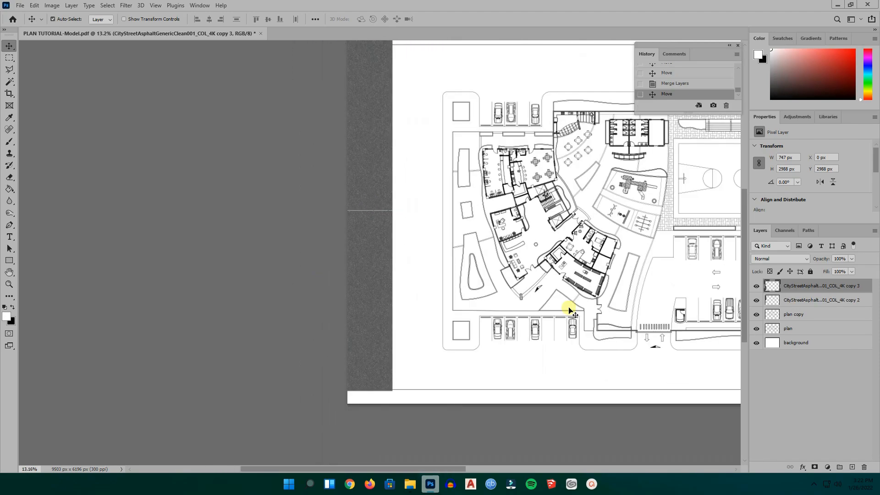
{"action": "left_click", "coordinate": [791, 304], "text": "shift"}
{"action": "right_click", "coordinate": [791, 302]}
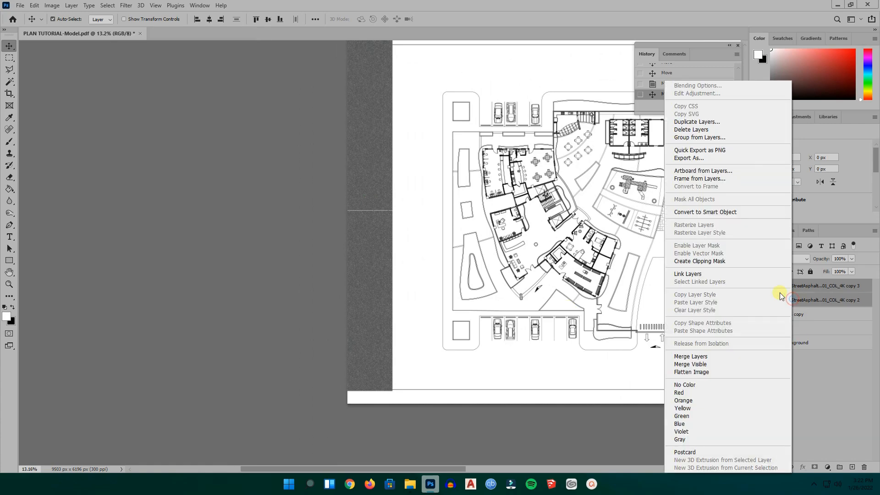
{"action": "left_click", "coordinate": [696, 357]}
- Scale the merged asphalt strip to 103.68% so it spans the full height of the canvas
{"action": "key", "text": "ctrl+t"}
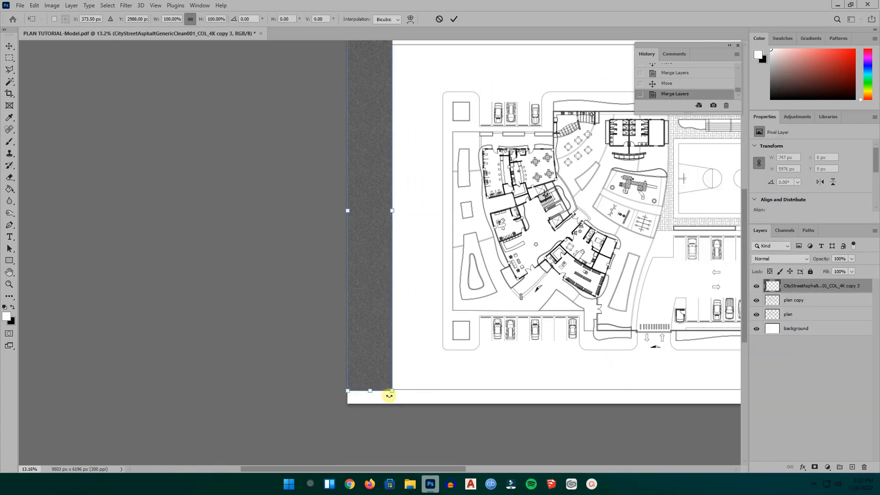
{"action": "left_click_drag", "start_coordinate": [392, 391], "coordinate": [372, 402]}
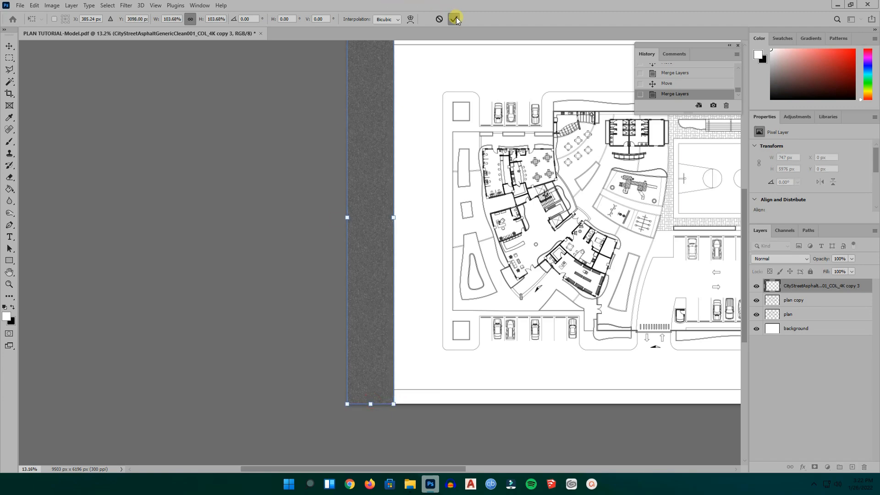
{"action": "left_click", "coordinate": [455, 20]}
- Duplicate the full-height asphalt strip beside itself at X 772 px and merge the two strips
{"action": "scroll", "coordinate": [379, 254], "scroll_direction": "down", "scroll_amount": 2}
{"action": "scroll", "coordinate": [373, 213], "scroll_direction": "up", "scroll_amount": 2}
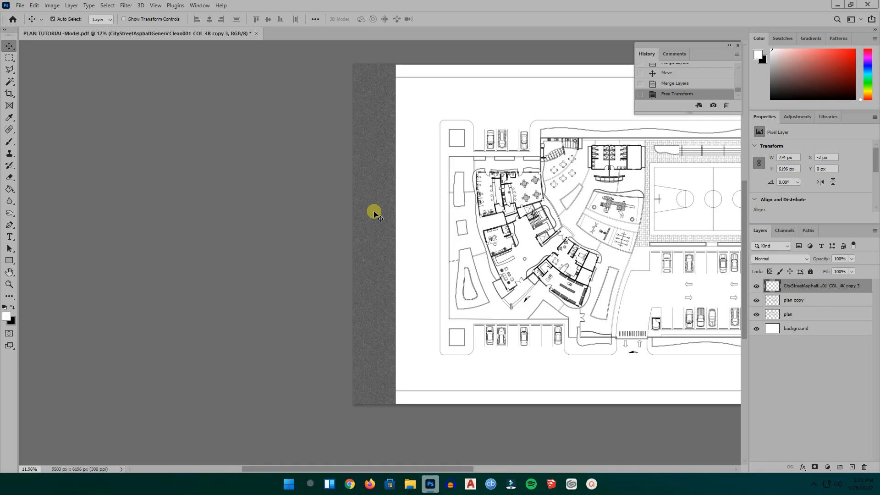
{"action": "left_click_drag", "start_coordinate": [370, 215], "coordinate": [408, 219]}
{"action": "scroll", "coordinate": [404, 229], "scroll_direction": "up", "scroll_amount": 10}
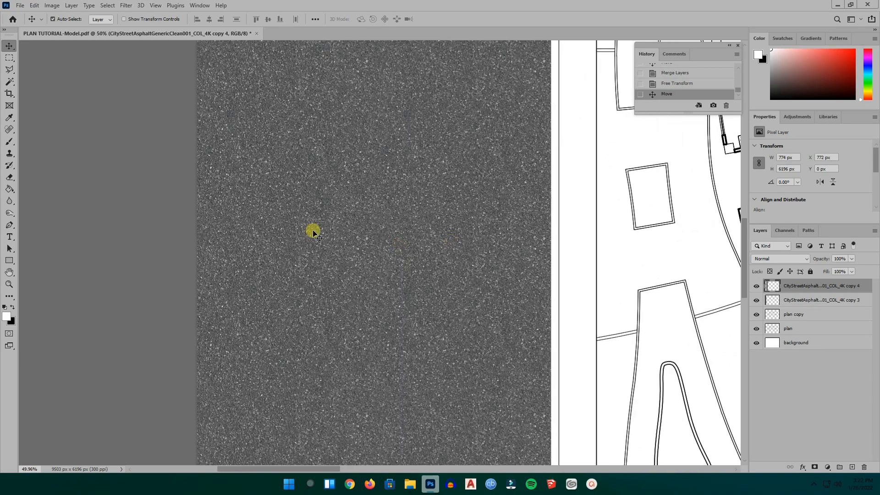
{"action": "scroll", "coordinate": [321, 247], "scroll_direction": "down", "scroll_amount": 3}
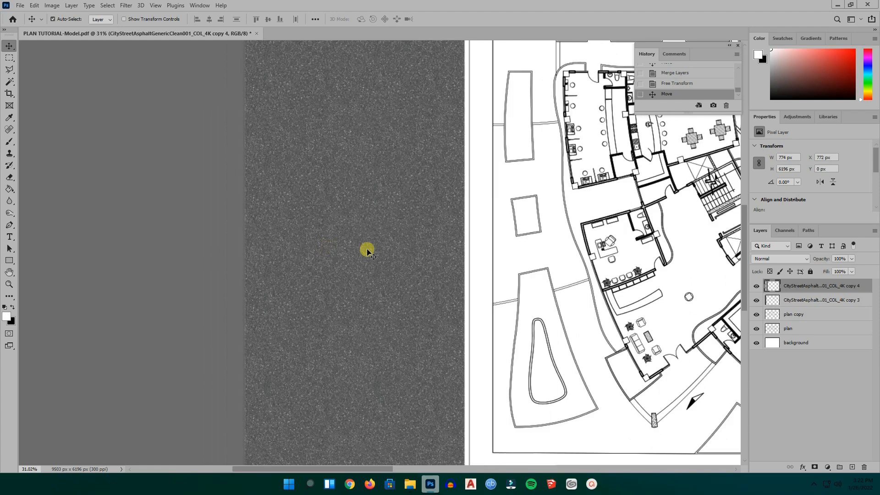
{"action": "left_click", "coordinate": [796, 300], "text": "ctrl"}
{"action": "right_click", "coordinate": [795, 300]}
{"action": "left_click", "coordinate": [724, 358]}
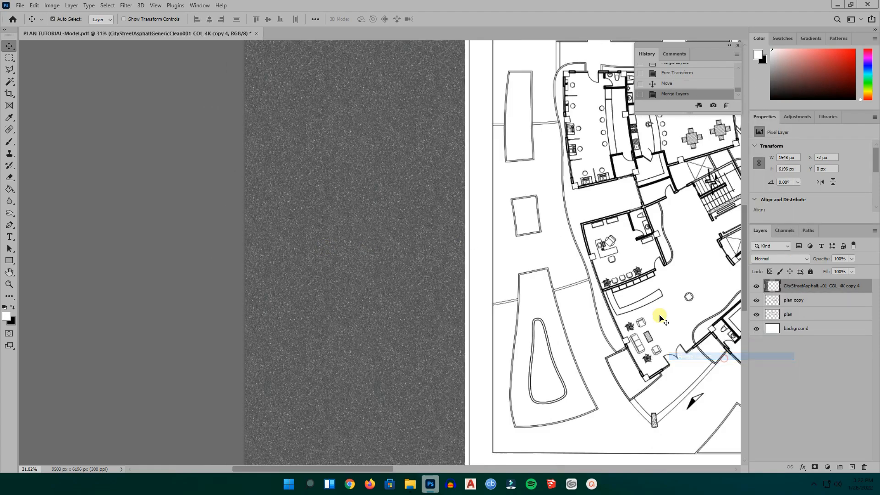
- Duplicate the two-strip asphalt layer flush to its right and merge both into a 3096 px wide layer
{"action": "scroll", "coordinate": [381, 277], "scroll_direction": "down", "scroll_amount": 5}
{"action": "left_click_drag", "start_coordinate": [400, 262], "coordinate": [467, 262]}
{"action": "scroll", "coordinate": [439, 251], "scroll_direction": "up", "scroll_amount": 4}
{"action": "scroll", "coordinate": [365, 248], "scroll_direction": "down", "scroll_amount": 4}
{"action": "left_click", "coordinate": [811, 299], "text": "ctrl"}
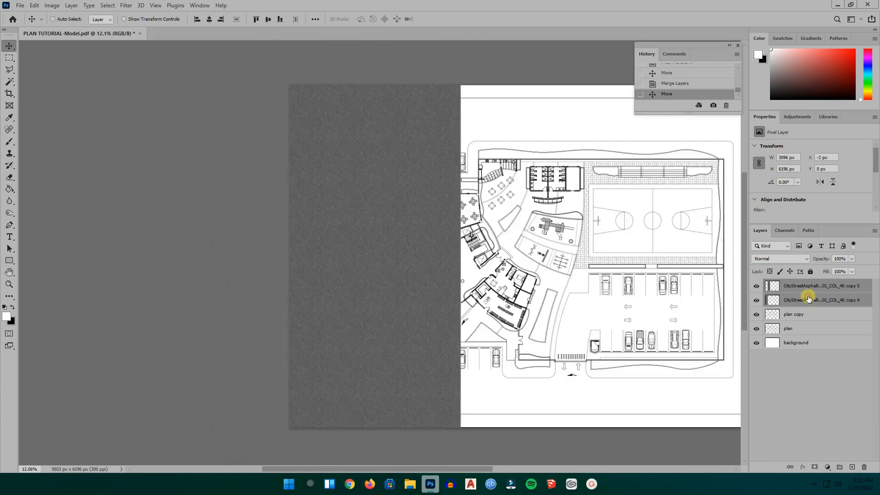
{"action": "right_click", "coordinate": [808, 298]}
{"action": "left_click", "coordinate": [719, 356]}
- Copy the 3096 px wide asphalt layer to its right at X 3094 px and merge it with the original
{"action": "scroll", "coordinate": [311, 272], "scroll_direction": "down", "scroll_amount": 2}
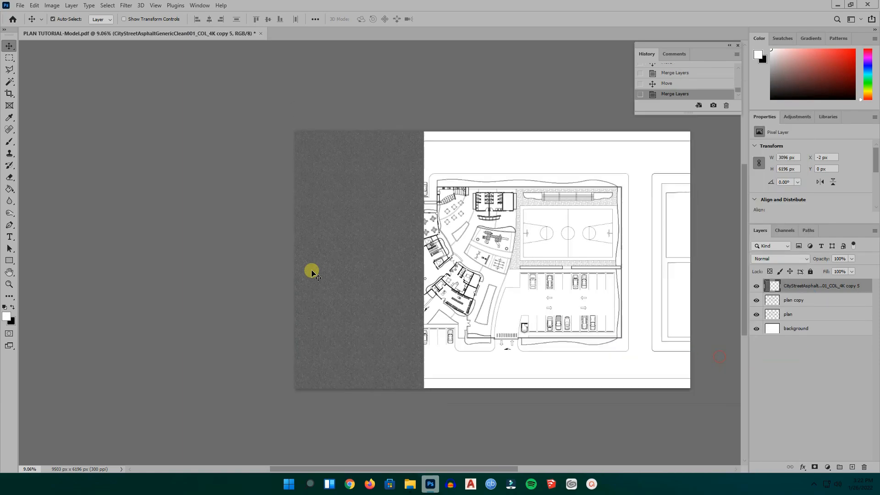
{"action": "scroll", "coordinate": [413, 299], "scroll_direction": "up", "scroll_amount": 1}
{"action": "left_click_drag", "start_coordinate": [394, 274], "coordinate": [550, 278]}
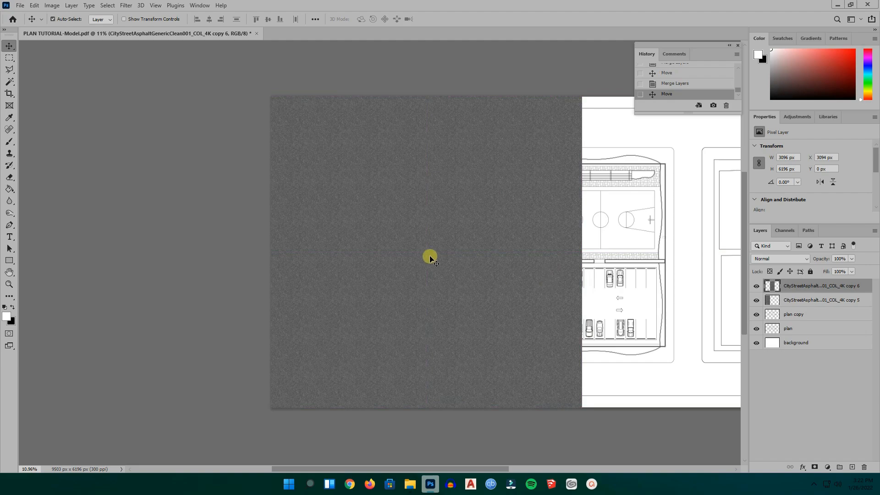
{"action": "scroll", "coordinate": [428, 255], "scroll_direction": "down", "scroll_amount": 1}
{"action": "left_click", "coordinate": [796, 300], "text": "ctrl"}
{"action": "right_click", "coordinate": [797, 301]}
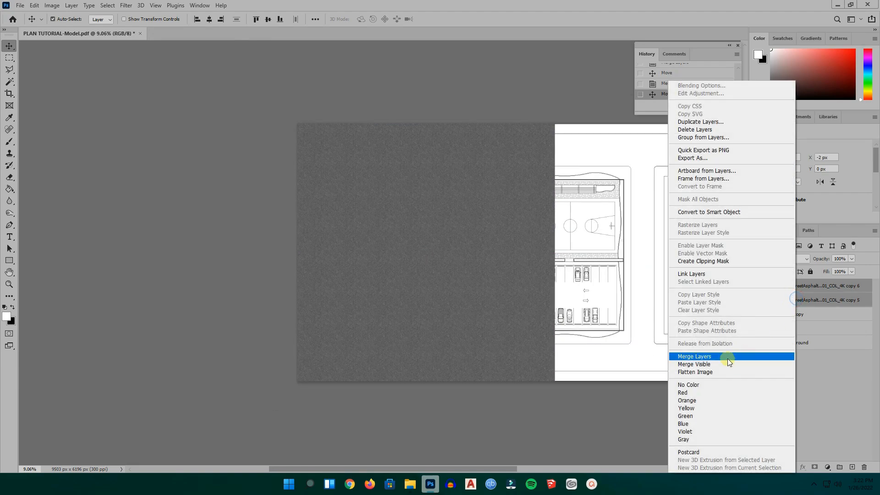
{"action": "left_click", "coordinate": [727, 358]}
- Duplicate the asphalt layer across to X 3311 px so it covers the canvas's right edge, and merge the two layers
{"action": "scroll", "coordinate": [550, 308], "scroll_direction": "down", "scroll_amount": 2}
{"action": "scroll", "coordinate": [481, 257], "scroll_direction": "up", "scroll_amount": 1}
{"action": "left_click_drag", "start_coordinate": [463, 255], "coordinate": [585, 254]}
{"action": "scroll", "coordinate": [441, 232], "scroll_direction": "up", "scroll_amount": 2}
{"action": "scroll", "coordinate": [367, 231], "scroll_direction": "right", "scroll_amount": 1}
{"action": "scroll", "coordinate": [294, 229], "scroll_direction": "down", "scroll_amount": 1}
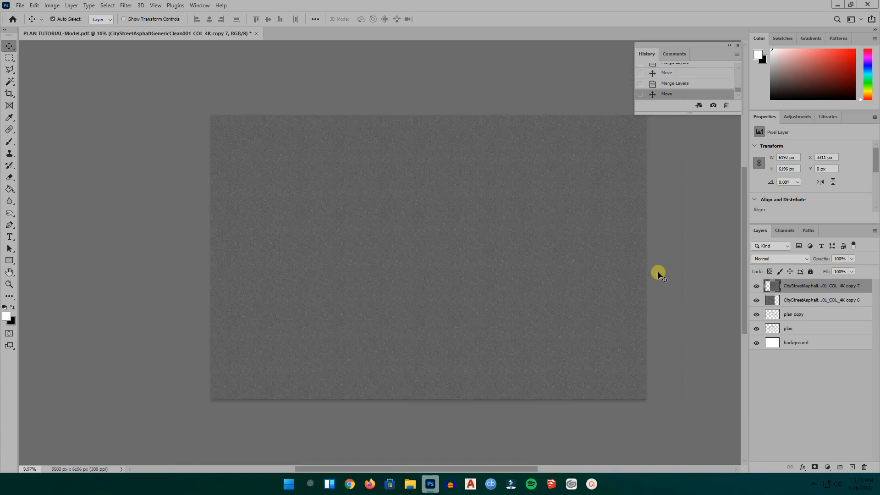
{"action": "left_click", "coordinate": [823, 300], "text": "shift"}
{"action": "right_click", "coordinate": [822, 300]}
{"action": "left_click", "coordinate": [736, 356]}
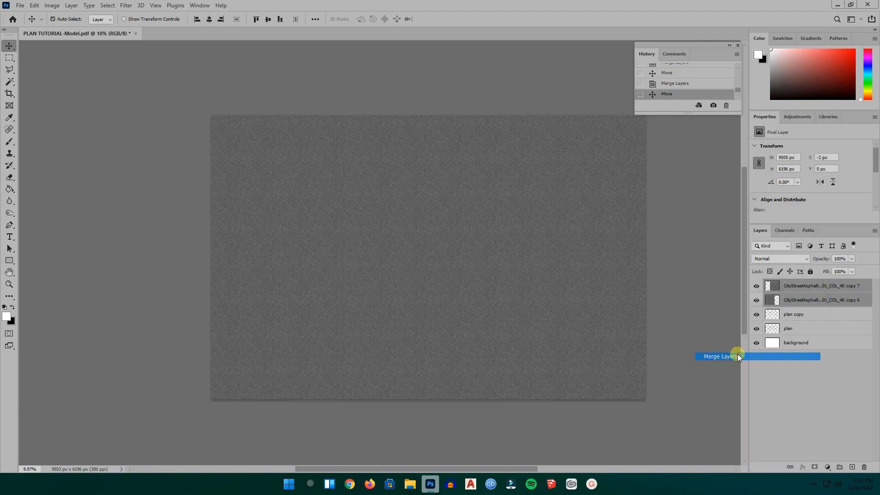
- Toggle the merged asphalt layer's visibility and leave it hidden so the plan linework can be worked on
{"action": "scroll", "coordinate": [491, 244], "scroll_direction": "down", "scroll_amount": 2}
{"action": "left_click", "coordinate": [757, 286]}
{"action": "left_click", "coordinate": [757, 286]}
{"action": "left_click", "coordinate": [757, 287]}
{"action": "scroll", "coordinate": [496, 240], "scroll_direction": "up", "scroll_amount": 2}
{"action": "scroll", "coordinate": [497, 241], "scroll_direction": "up", "scroll_amount": 1}
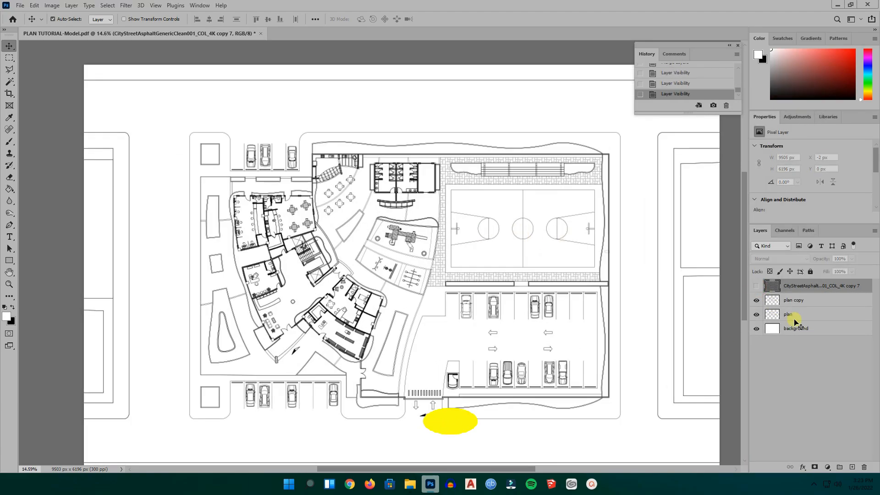
- On the plan copy layer, select the surrounding road area with the Magic Wand and add the parking lot to the selection
{"action": "left_click", "coordinate": [794, 300]}
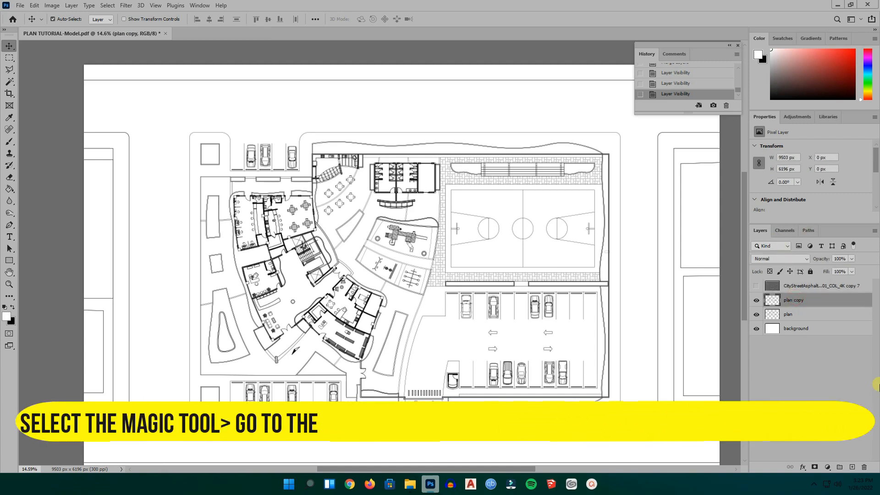
{"action": "left_click", "coordinate": [8, 84]}
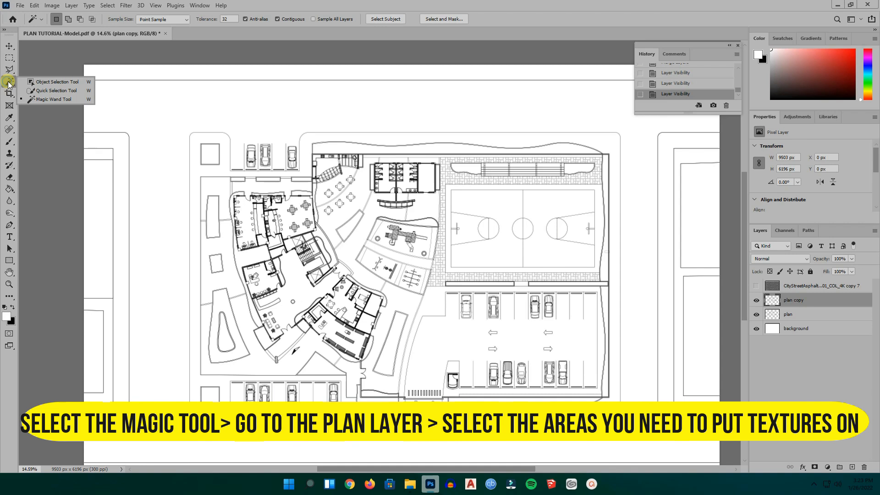
{"action": "left_click", "coordinate": [53, 99]}
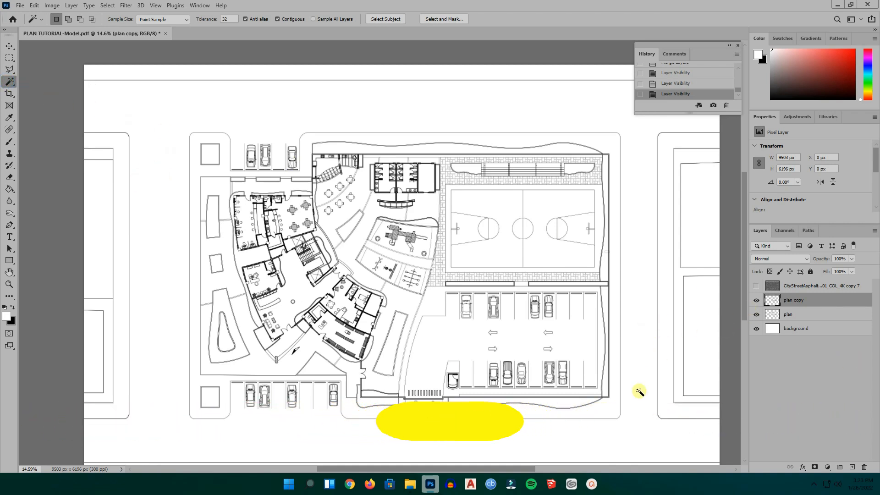
{"action": "scroll", "coordinate": [439, 279], "scroll_direction": "down", "scroll_amount": 1}
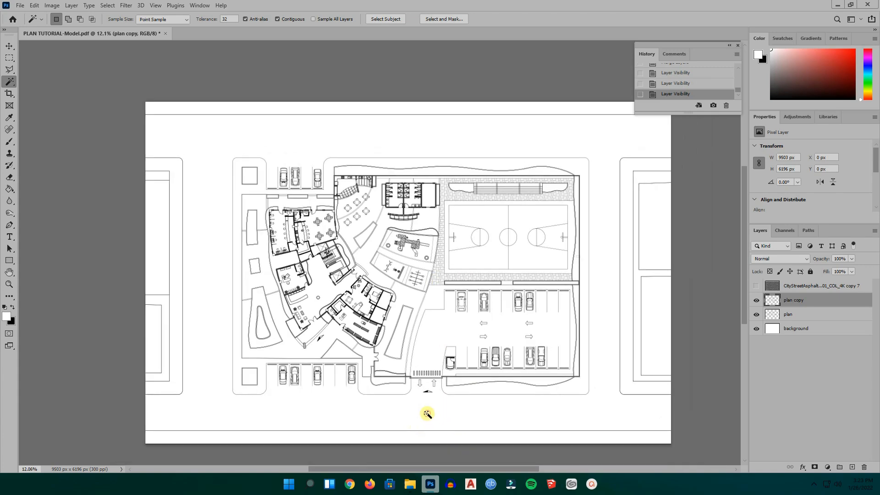
{"action": "left_click", "coordinate": [427, 414]}
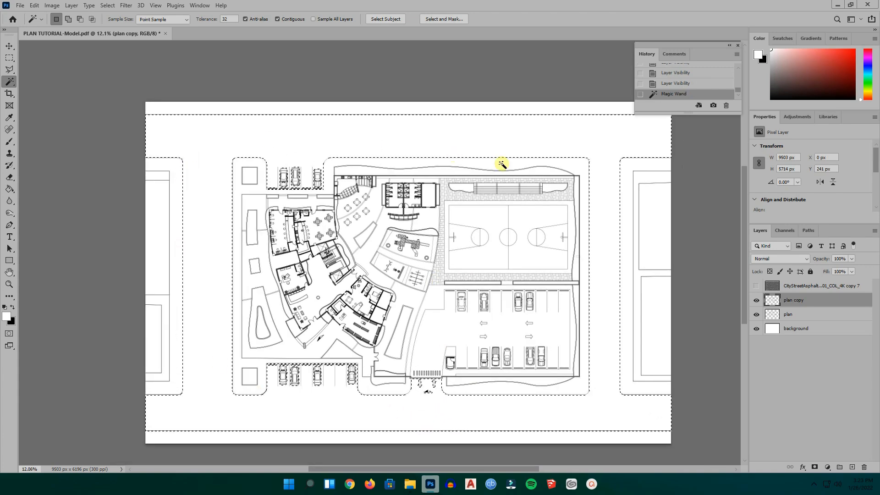
{"action": "scroll", "coordinate": [485, 406], "scroll_direction": "up", "scroll_amount": 3}
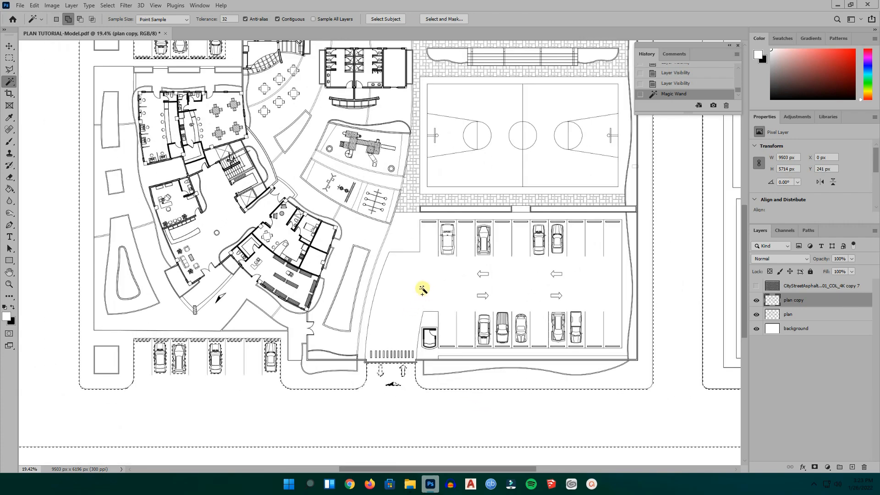
{"action": "left_click", "coordinate": [422, 289], "text": "shift"}
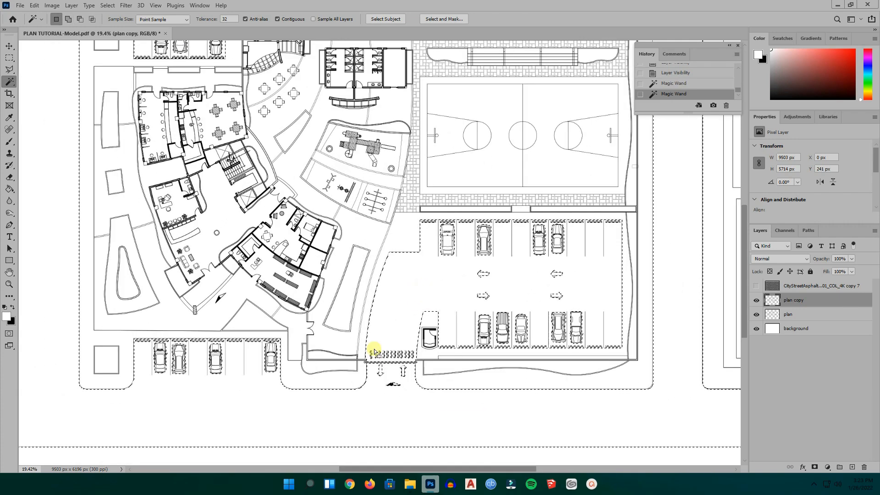
- Copy the selected road and parking areas of the hidden asphalt texture layer to a new layer with Layer Via Copy
{"action": "scroll", "coordinate": [320, 369], "scroll_direction": "down", "scroll_amount": 2}
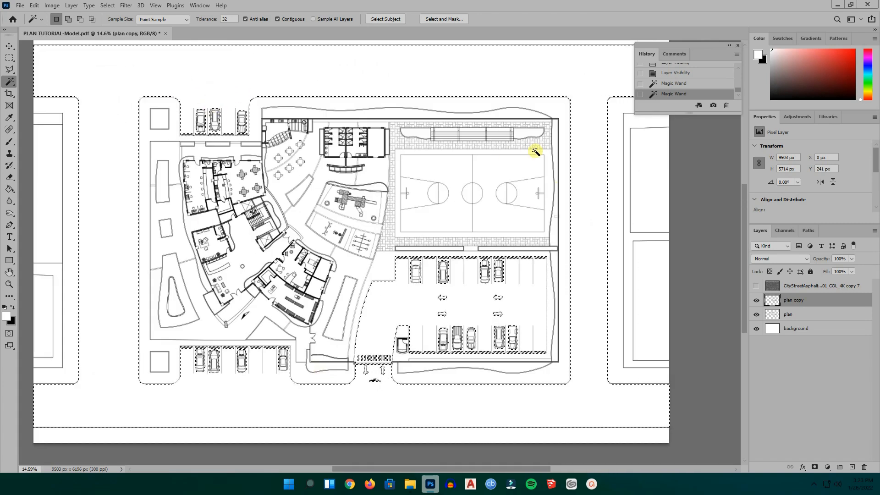
{"action": "scroll", "coordinate": [538, 321], "scroll_direction": "down", "scroll_amount": 1}
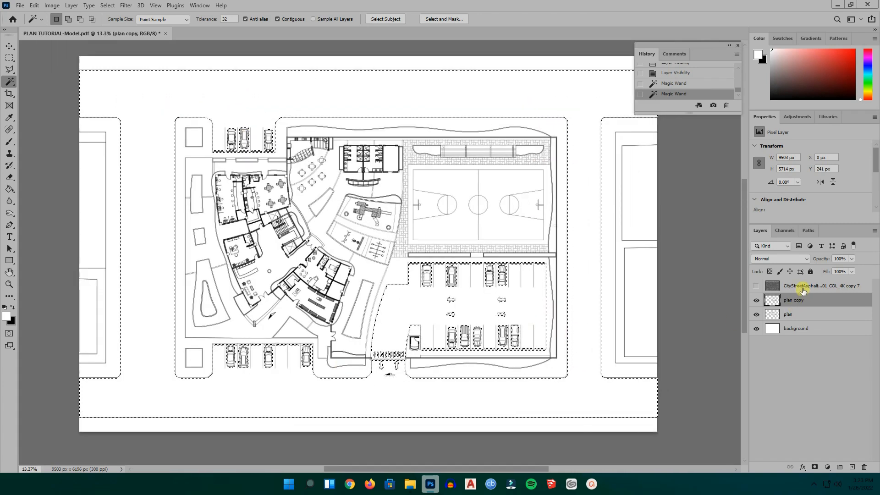
{"action": "left_click", "coordinate": [802, 287]}
{"action": "right_click", "coordinate": [575, 239]}
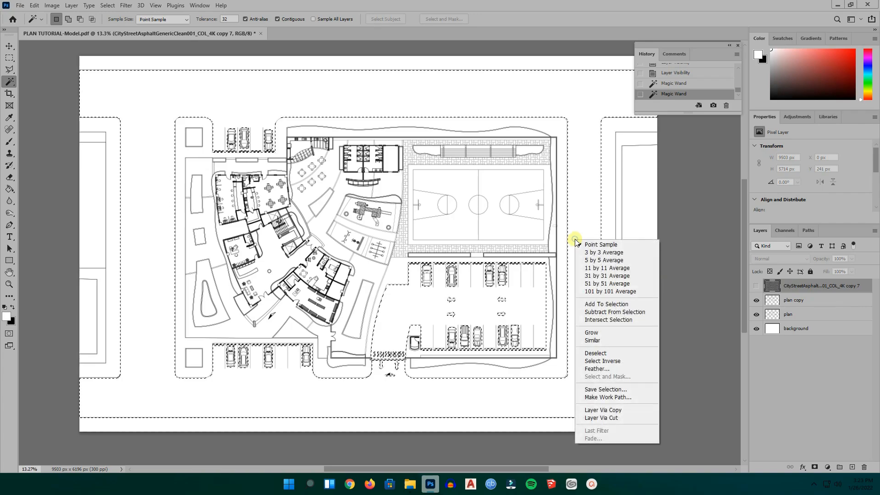
{"action": "left_click", "coordinate": [602, 410]}
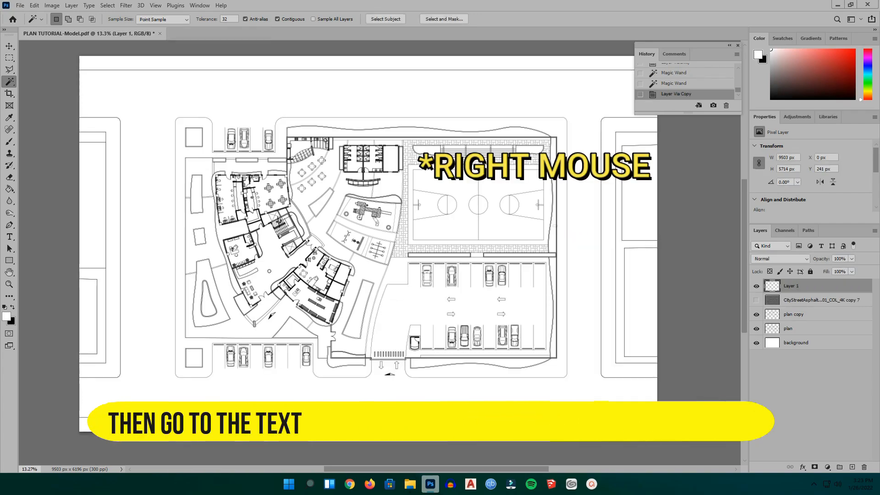
- Set the blend mode of the cut-out asphalt layer to Multiply
{"action": "scroll", "coordinate": [389, 303], "scroll_direction": "down", "scroll_amount": 2}
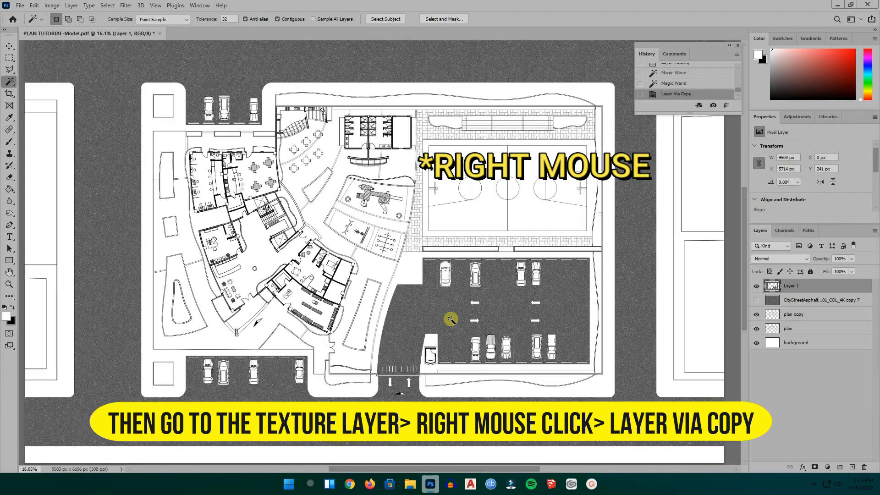
{"action": "scroll", "coordinate": [407, 370], "scroll_direction": "up", "scroll_amount": 2}
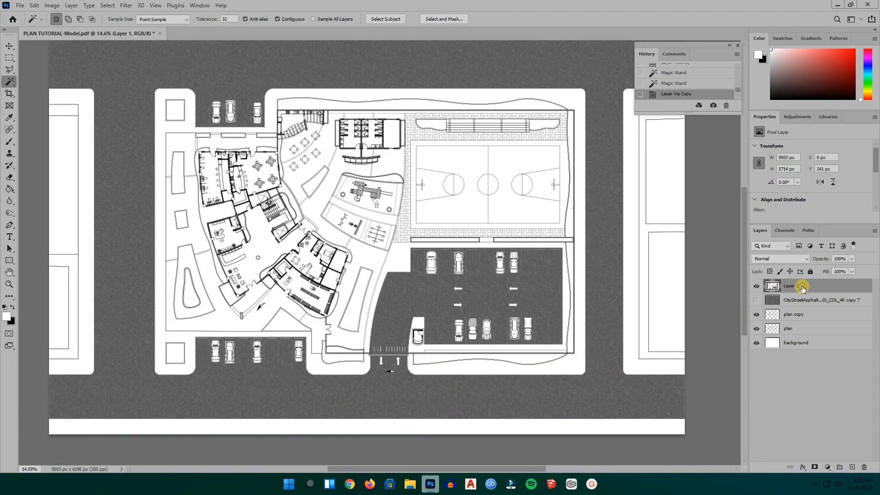
{"action": "left_click", "coordinate": [764, 260]}
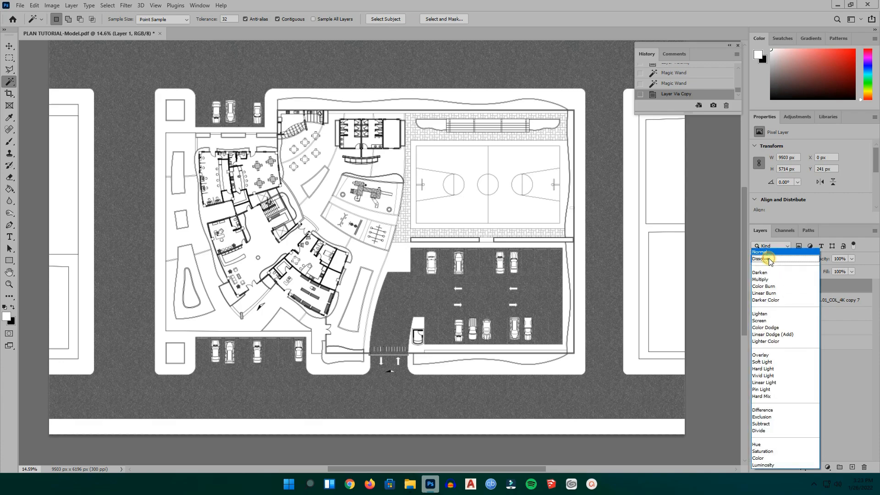
{"action": "left_click", "coordinate": [761, 280]}
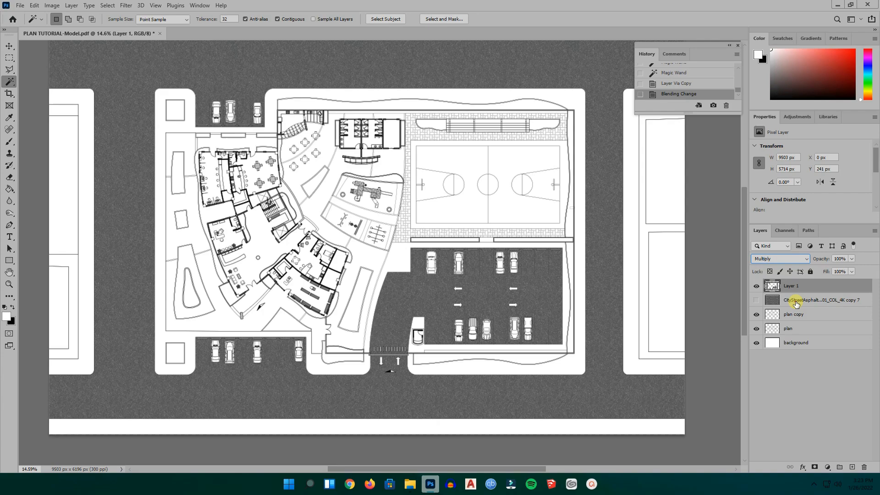
- Check the full-canvas layer CityStreetAsphaltGenericClean001_COL_4K copy 7 by toggling its visibility, and delete it
{"action": "left_click", "coordinate": [797, 304]}
{"action": "left_click", "coordinate": [757, 301]}
{"action": "left_click", "coordinate": [756, 300]}
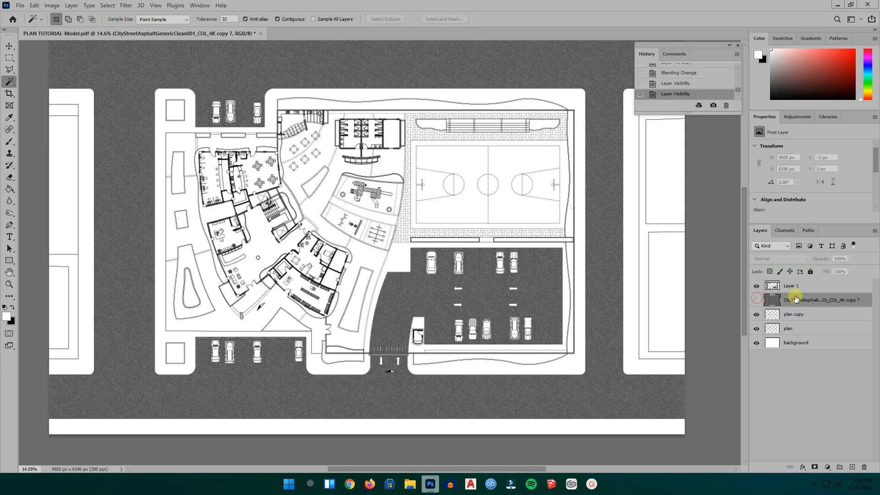
{"action": "right_click", "coordinate": [802, 300]}
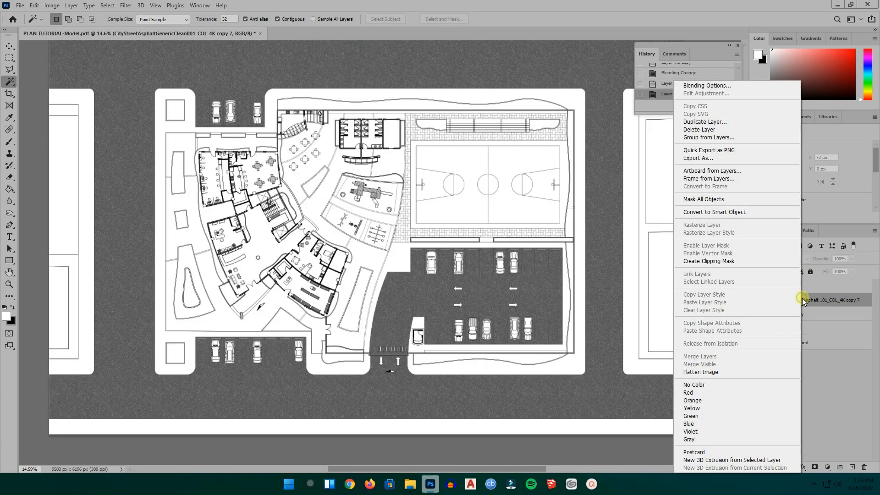
{"action": "left_click", "coordinate": [695, 128]}
{"action": "left_click", "coordinate": [413, 185]}
- Compare the plan with and without the cut-out asphalt on Layer 1, and set that layer's opacity to 75%
{"action": "scroll", "coordinate": [499, 290], "scroll_direction": "up", "scroll_amount": 3}
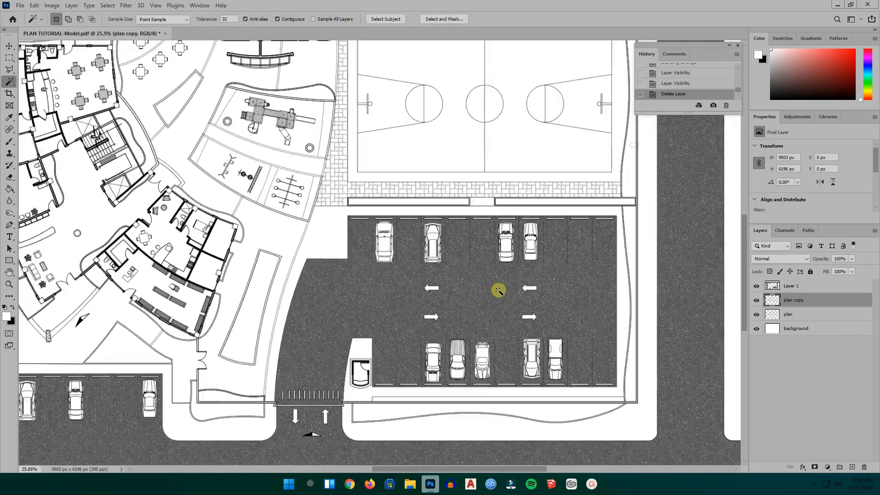
{"action": "left_click", "coordinate": [799, 287]}
{"action": "left_click", "coordinate": [757, 287]}
{"action": "left_click", "coordinate": [756, 287]}
{"action": "left_click", "coordinate": [756, 288]}
{"action": "left_click", "coordinate": [757, 287]}
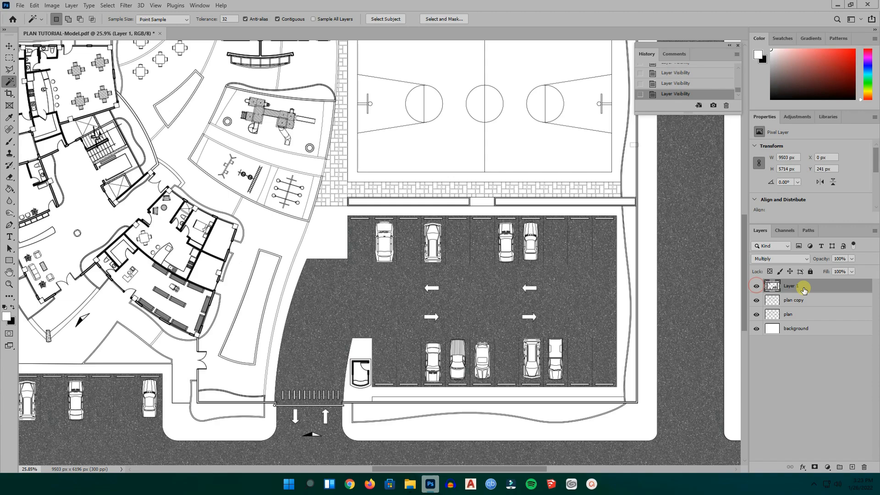
{"action": "left_click", "coordinate": [850, 260]}
{"action": "left_click", "coordinate": [842, 269]}
- Place the CityStreetSidewalk008_COL_6K texture from the Textures folder into the plan and scale it down to about 12%
{"action": "scroll", "coordinate": [472, 295], "scroll_direction": "down", "scroll_amount": 3}
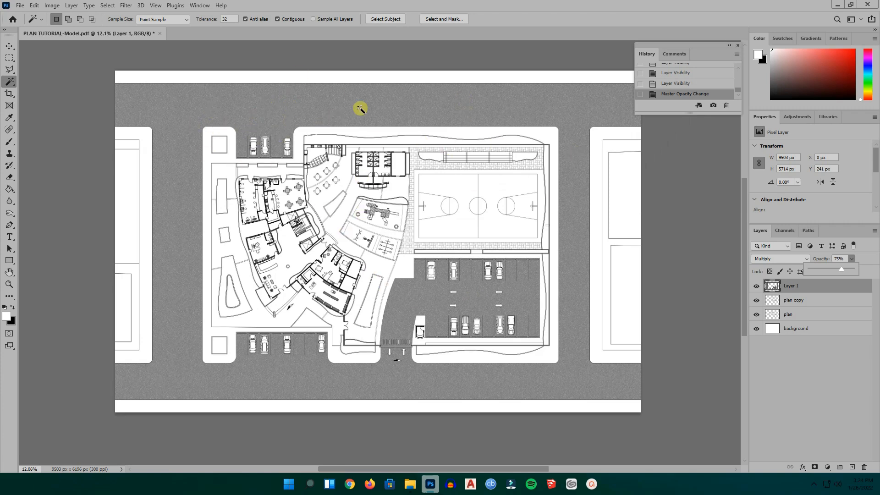
{"action": "left_click", "coordinate": [410, 486]}
{"action": "left_click", "coordinate": [630, 295]}
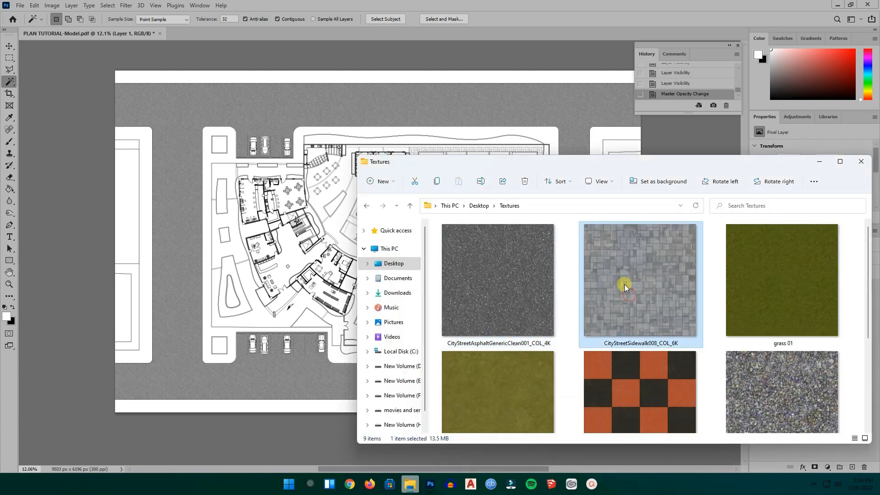
{"action": "left_click_drag", "start_coordinate": [625, 266], "coordinate": [180, 127]}
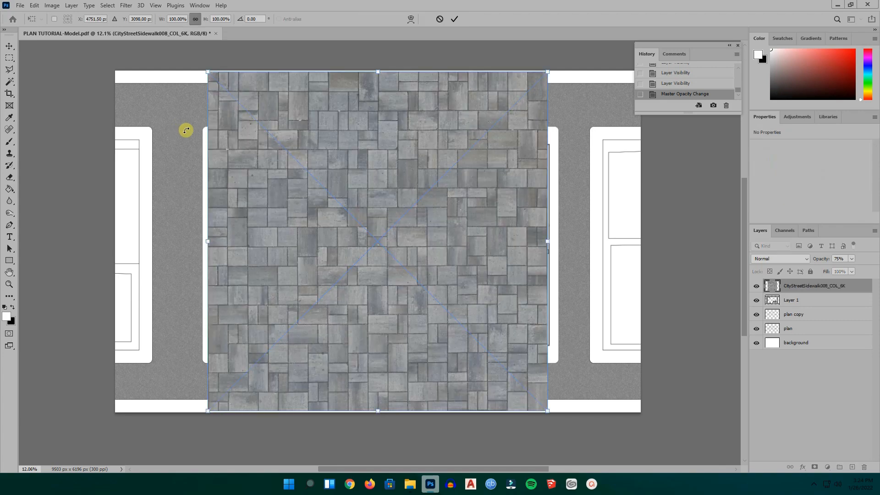
{"action": "mouse_move", "coordinate": [451, 280]}
{"action": "left_mouse_down"}
{"action": "mouse_move", "coordinate": [521, 249]}
{"action": "mouse_move", "coordinate": [395, 290]}
{"action": "mouse_move", "coordinate": [437, 273]}
{"action": "left_mouse_up"}
{"action": "left_click_drag", "start_coordinate": [499, 386], "coordinate": [260, 81]}
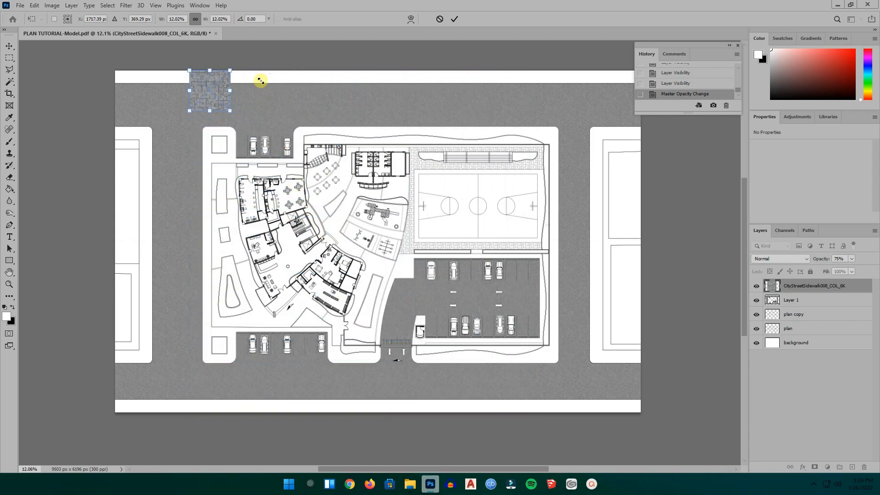
- Move the sidewalk texture to the canvas's upper-left corner, scale it to 6.76% and commit the placement
{"action": "scroll", "coordinate": [139, 80], "scroll_direction": "up", "scroll_amount": 6}
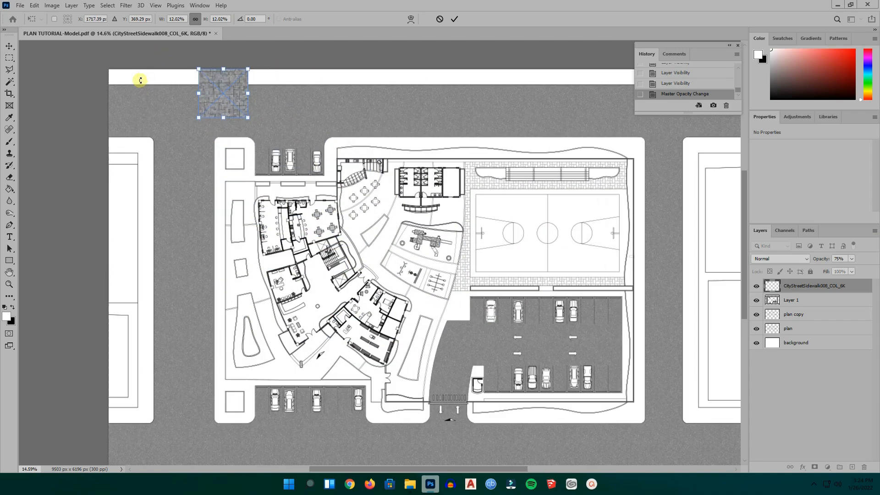
{"action": "scroll", "coordinate": [426, 258], "scroll_direction": "down", "scroll_amount": 2}
{"action": "left_click_drag", "start_coordinate": [265, 111], "coordinate": [173, 94]}
{"action": "scroll", "coordinate": [169, 94], "scroll_direction": "up", "scroll_amount": 4}
{"action": "scroll", "coordinate": [169, 99], "scroll_direction": "up", "scroll_amount": 2}
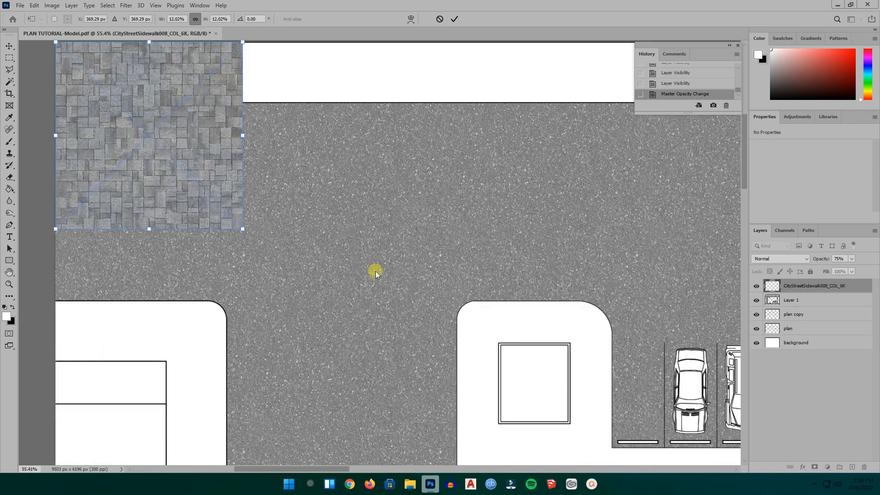
{"action": "scroll", "coordinate": [373, 269], "scroll_direction": "down", "scroll_amount": 1}
{"action": "left_click_drag", "start_coordinate": [218, 173], "coordinate": [210, 162]}
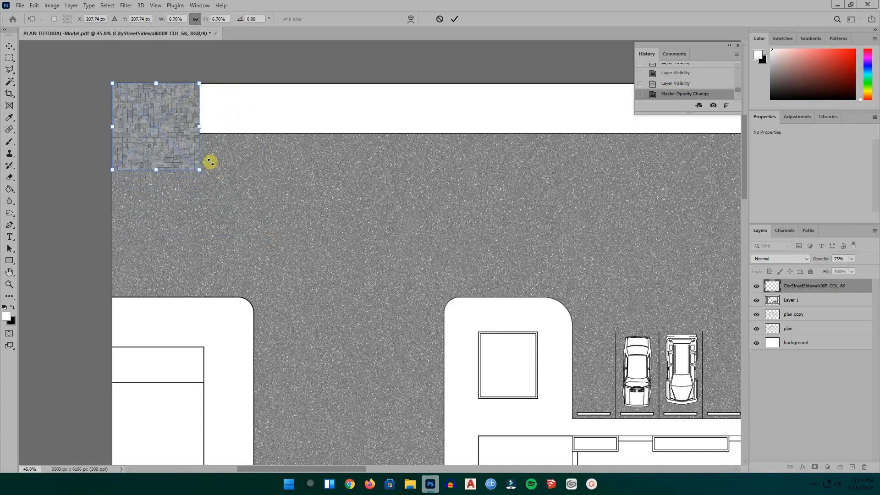
{"action": "left_click", "coordinate": [454, 22]}
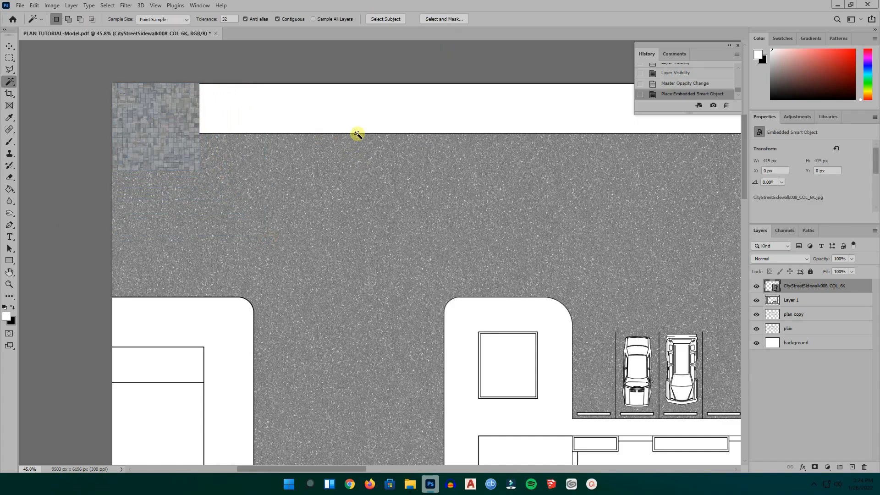
- Duplicate the sidewalk tile down the canvas's left edge to about Y 930 px
{"action": "scroll", "coordinate": [371, 134], "scroll_direction": "down", "scroll_amount": 2}
{"action": "scroll", "coordinate": [184, 157], "scroll_direction": "up", "scroll_amount": 2}
{"action": "left_click", "coordinate": [11, 47]}
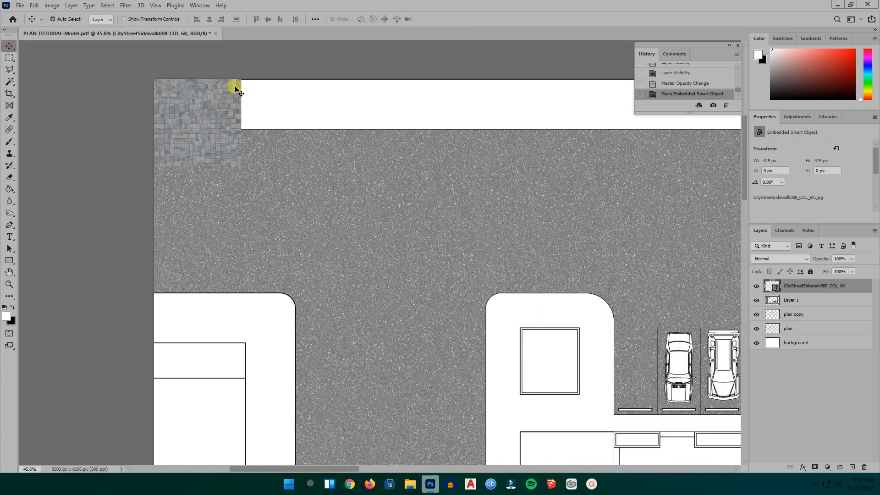
{"action": "scroll", "coordinate": [244, 96], "scroll_direction": "down", "scroll_amount": 2}
{"action": "left_click_drag", "start_coordinate": [214, 113], "coordinate": [211, 260]}
{"action": "scroll", "coordinate": [232, 142], "scroll_direction": "down", "scroll_amount": 2}
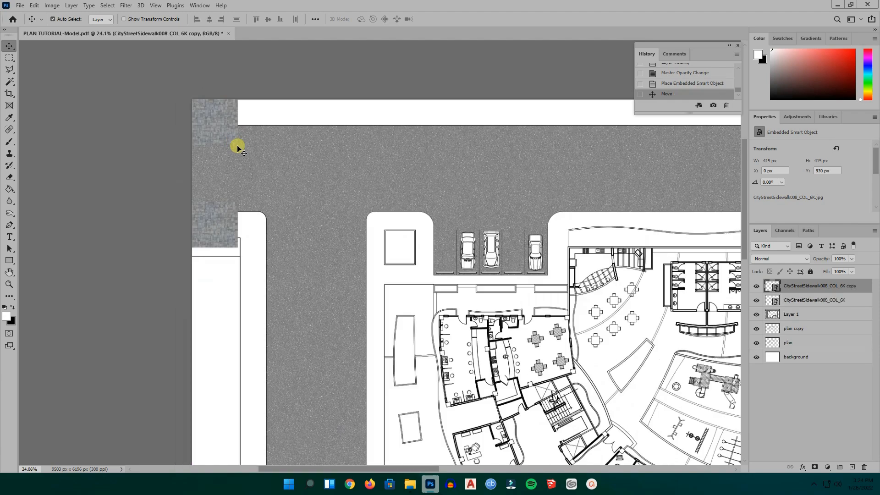
- Duplicate the lower sidewalk tile again, placing the new copy directly beneath it at Y 1308 px
{"action": "scroll", "coordinate": [230, 303], "scroll_direction": "down", "scroll_amount": 1}
{"action": "scroll", "coordinate": [229, 291], "scroll_direction": "up", "scroll_amount": 1}
{"action": "left_click_drag", "start_coordinate": [202, 220], "coordinate": [218, 268]}
{"action": "scroll", "coordinate": [214, 259], "scroll_direction": "up", "scroll_amount": 2}
{"action": "scroll", "coordinate": [214, 260], "scroll_direction": "up", "scroll_amount": 4}
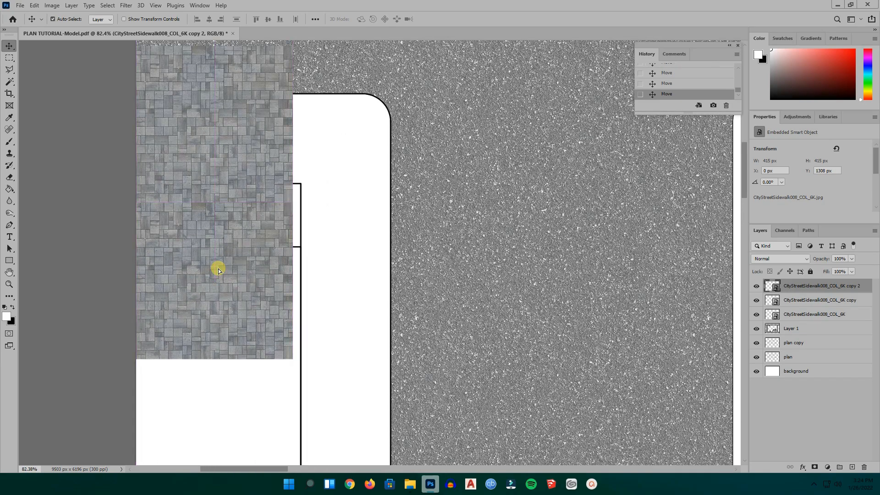
- Add a sidewalk tile copy at Y 415 px and shift the two lower tiles up flush beneath it, the last at Y 1245 px
{"action": "scroll", "coordinate": [222, 211], "scroll_direction": "down", "scroll_amount": 4}
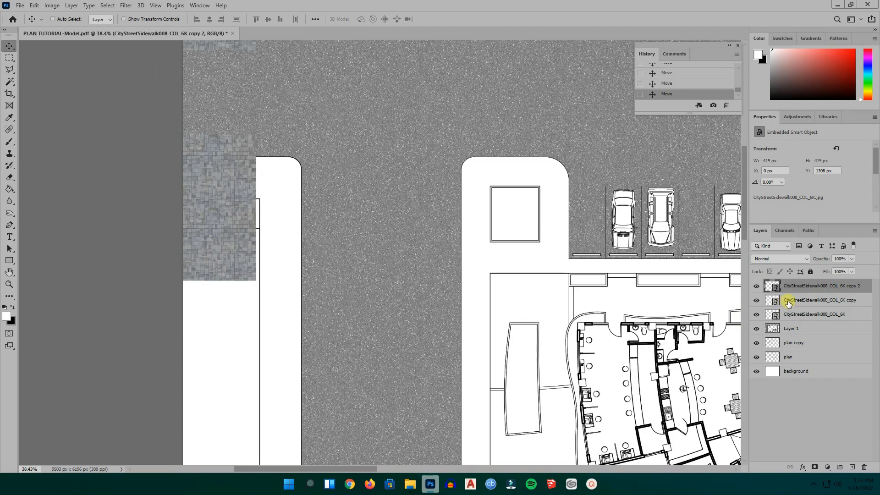
{"action": "scroll", "coordinate": [283, 212], "scroll_direction": "down", "scroll_amount": 2}
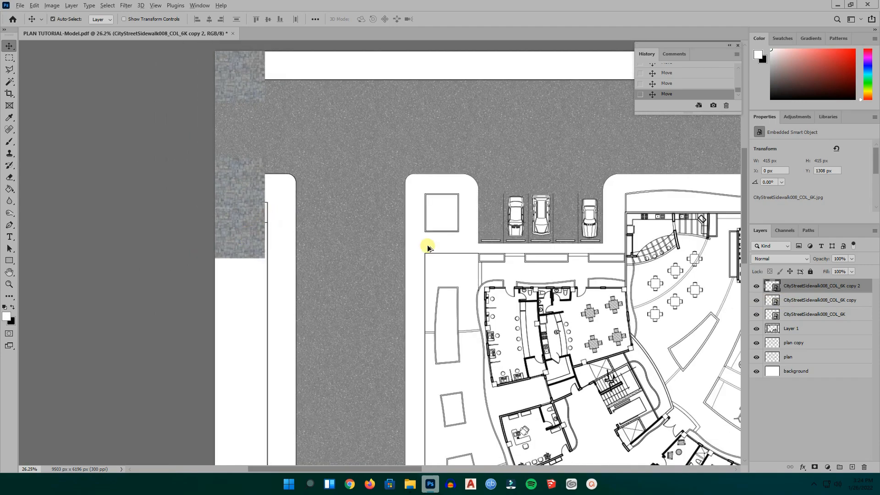
{"action": "left_click_drag", "start_coordinate": [241, 171], "coordinate": [246, 113]}
{"action": "left_click_drag", "start_coordinate": [246, 179], "coordinate": [246, 171]}
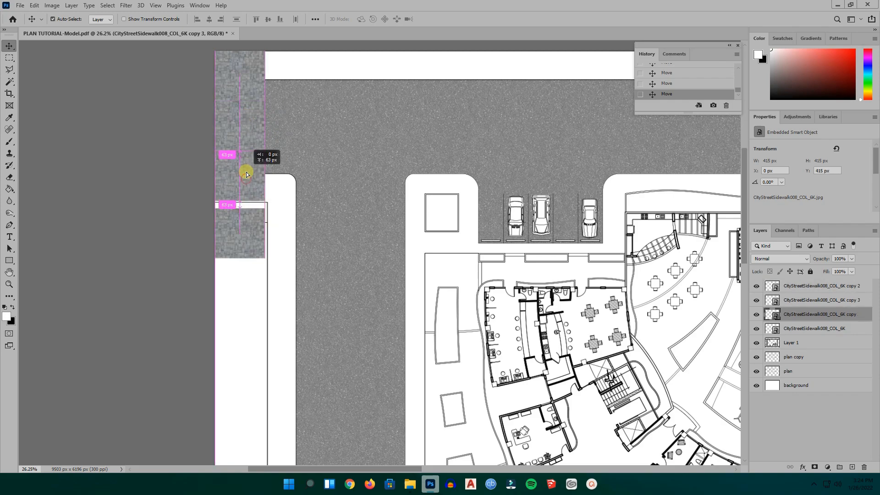
{"action": "left_click_drag", "start_coordinate": [243, 231], "coordinate": [245, 229]}
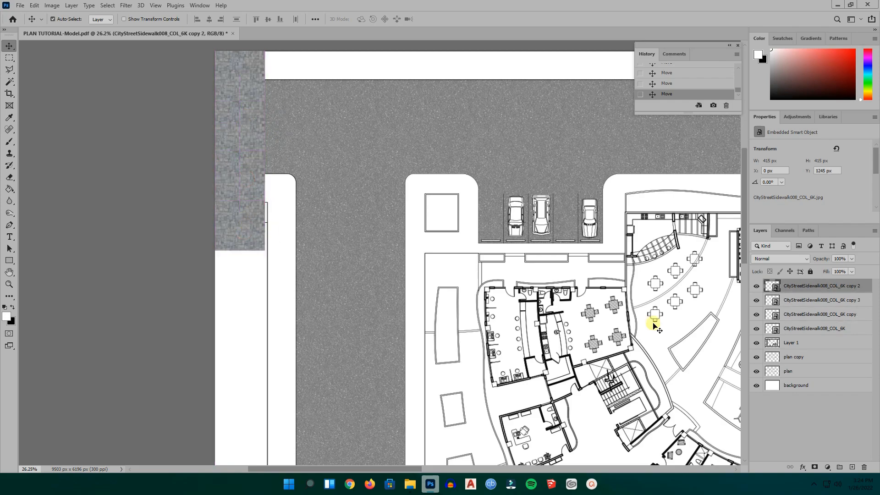
- Merge the four stacked sidewalk tile layers into one layer
{"action": "left_click", "coordinate": [789, 314], "text": "shift"}
{"action": "left_click", "coordinate": [789, 328], "text": "shift"}
{"action": "right_click", "coordinate": [790, 328]}
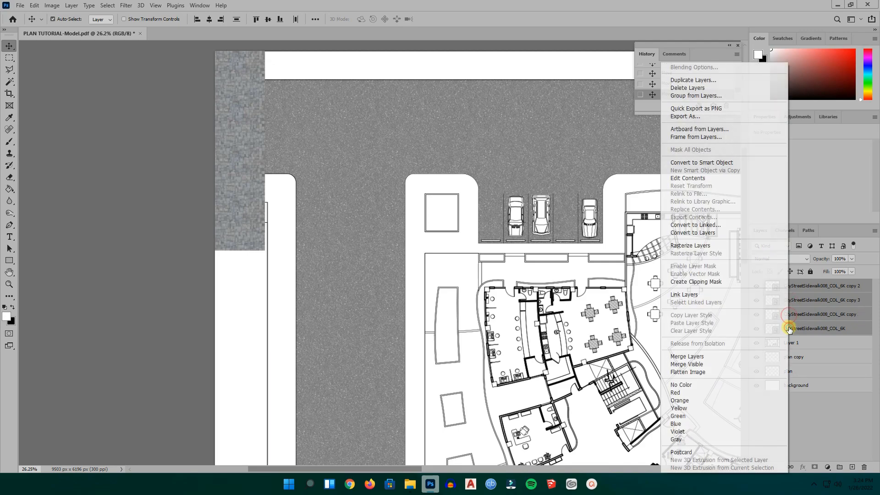
{"action": "left_click", "coordinate": [710, 356]}
- Duplicate the merged sidewalk strip directly beneath the original, flush at X 0 px and Y 1660 px
{"action": "scroll", "coordinate": [266, 158], "scroll_direction": "down", "scroll_amount": 1}
{"action": "left_click_drag", "start_coordinate": [250, 165], "coordinate": [252, 298]}
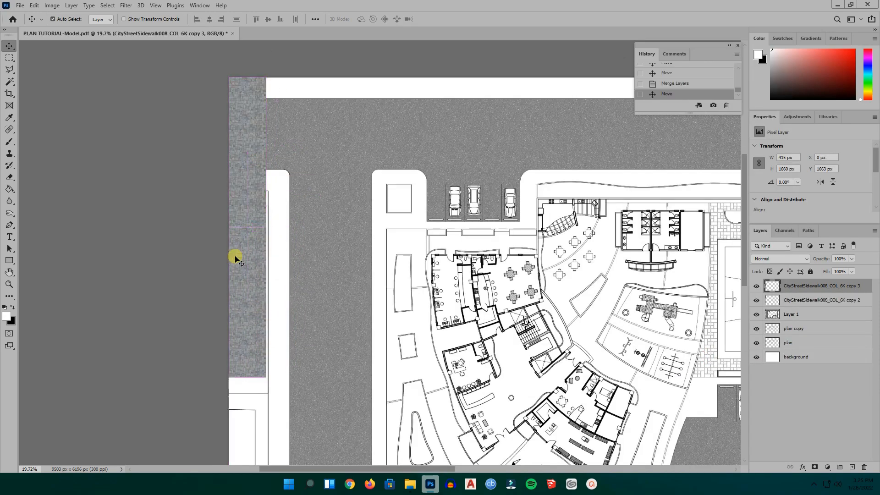
{"action": "scroll", "coordinate": [249, 241], "scroll_direction": "up", "scroll_amount": 2}
{"action": "scroll", "coordinate": [255, 241], "scroll_direction": "up", "scroll_amount": 3}
{"action": "left_click_drag", "start_coordinate": [257, 241], "coordinate": [257, 237]}
{"action": "scroll", "coordinate": [288, 173], "scroll_direction": "down", "scroll_amount": 1}
{"action": "scroll", "coordinate": [288, 173], "scroll_direction": "down", "scroll_amount": 4}
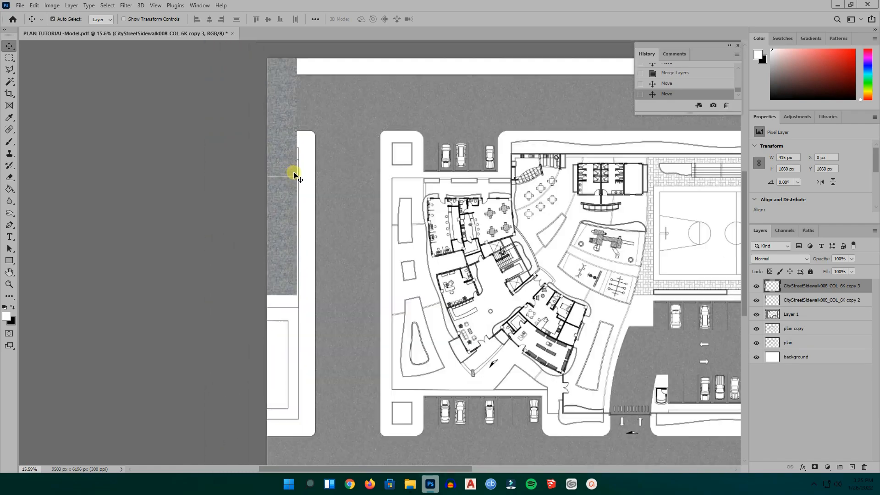
{"action": "scroll", "coordinate": [275, 241], "scroll_direction": "up", "scroll_amount": 3}
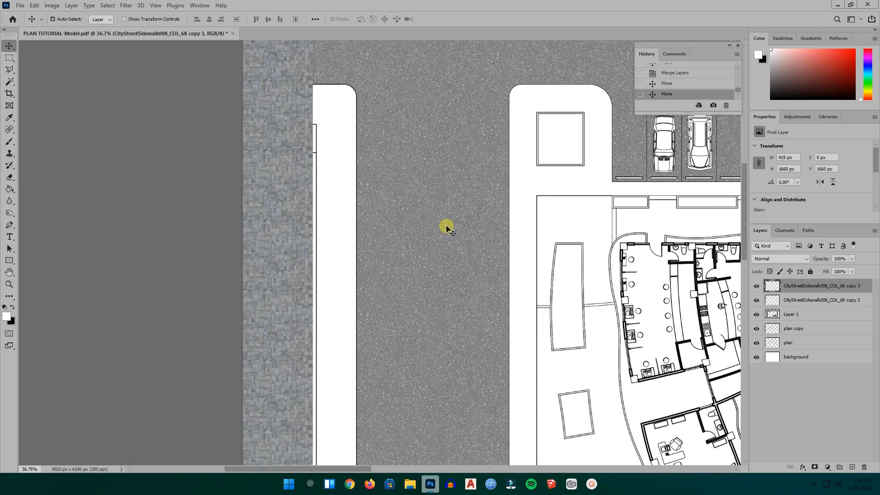
- Merge the two sidewalk strips and duplicate the result directly beneath, at X 0 px and Y 3320 px
{"action": "left_click", "coordinate": [813, 302], "text": "shift"}
{"action": "right_click", "coordinate": [814, 301]}
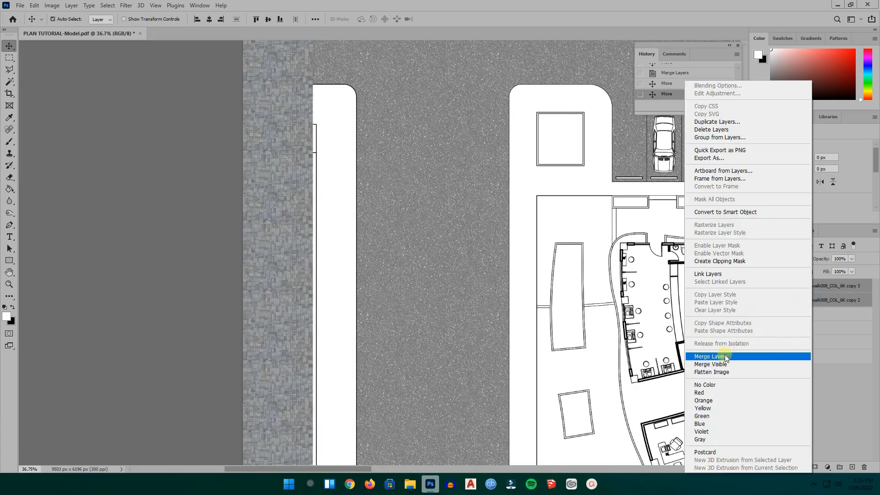
{"action": "left_click", "coordinate": [730, 358]}
{"action": "scroll", "coordinate": [260, 125], "scroll_direction": "down", "scroll_amount": 2}
{"action": "scroll", "coordinate": [330, 187], "scroll_direction": "down", "scroll_amount": 3}
{"action": "left_click_drag", "start_coordinate": [347, 259], "coordinate": [350, 428], "text": "alt"}
{"action": "scroll", "coordinate": [339, 344], "scroll_direction": "up", "scroll_amount": 3}
{"action": "scroll", "coordinate": [337, 347], "scroll_direction": "up", "scroll_amount": 3}
{"action": "left_click_drag", "start_coordinate": [352, 310], "coordinate": [336, 361]}
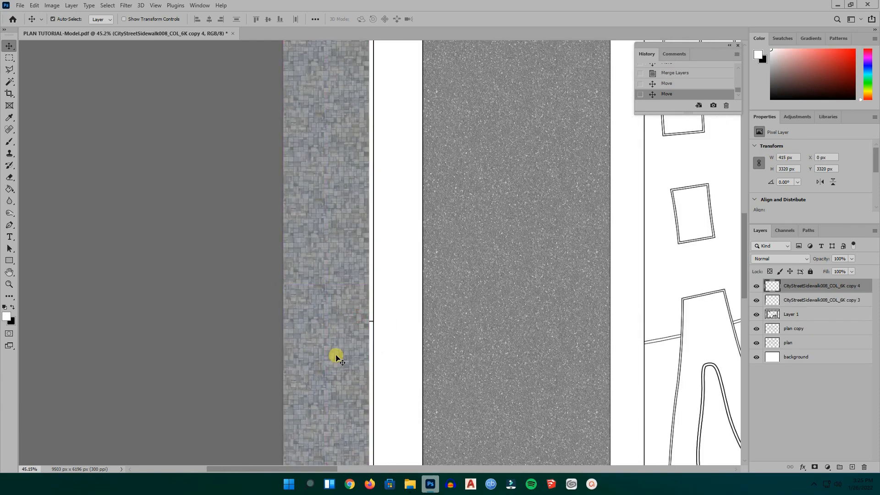
{"action": "scroll", "coordinate": [298, 217], "scroll_direction": "down", "scroll_amount": 5}
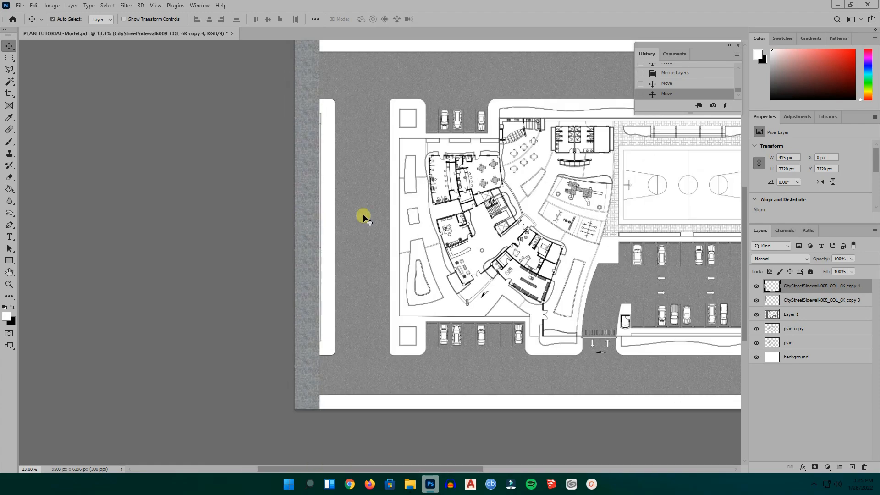
- Merge the sidewalk strips into one full-height column and duplicate it alongside, at X 415 px and Y -222 px
{"action": "left_click", "coordinate": [807, 304], "text": "ctrl"}
{"action": "right_click", "coordinate": [808, 304]}
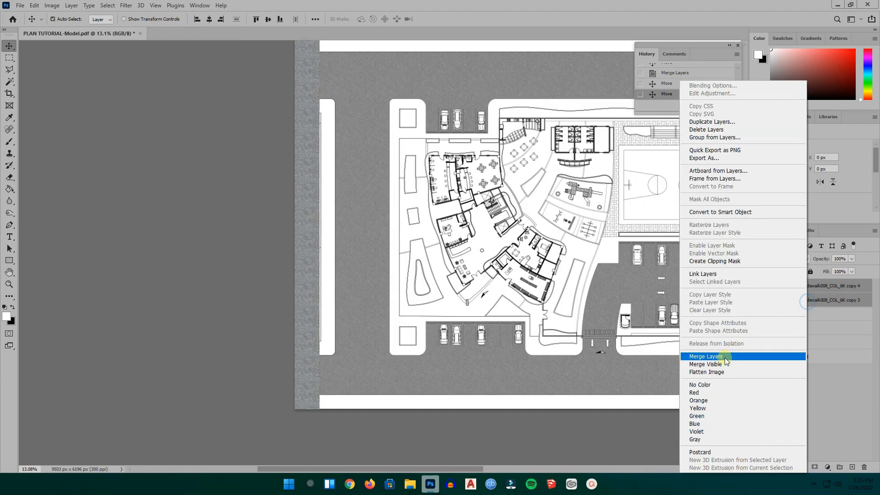
{"action": "left_click", "coordinate": [701, 359]}
{"action": "left_click_drag", "start_coordinate": [301, 290], "coordinate": [332, 270]}
{"action": "scroll", "coordinate": [324, 342], "scroll_direction": "up", "scroll_amount": 4}
{"action": "left_click_drag", "start_coordinate": [338, 346], "coordinate": [336, 350]}
{"action": "scroll", "coordinate": [301, 328], "scroll_direction": "down", "scroll_amount": 5}
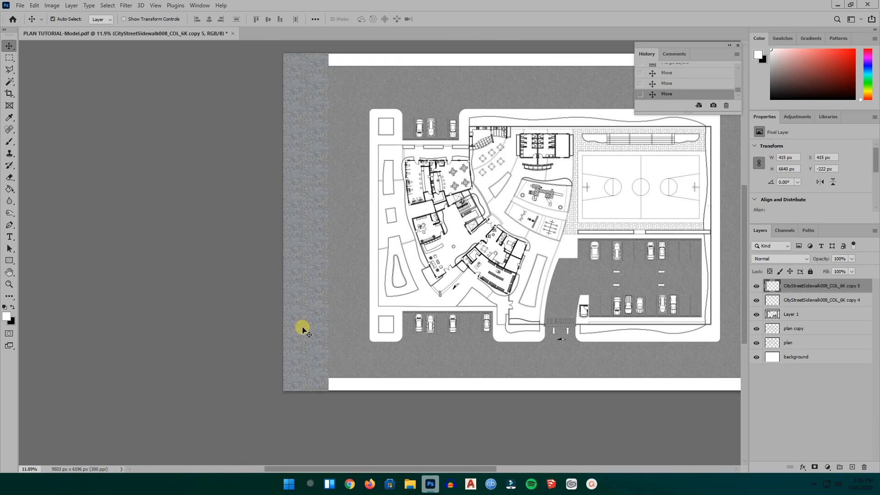
- Merge the two sidewalk columns and place a duplicate flush beside them at X 830 px and Y -144 px
{"action": "left_click", "coordinate": [810, 301], "text": "ctrl"}
{"action": "right_click", "coordinate": [809, 299]}
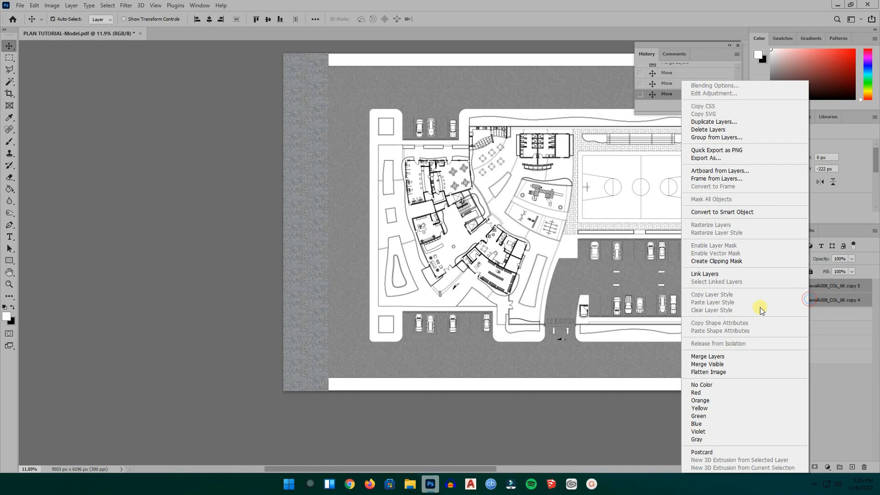
{"action": "left_click", "coordinate": [725, 355]}
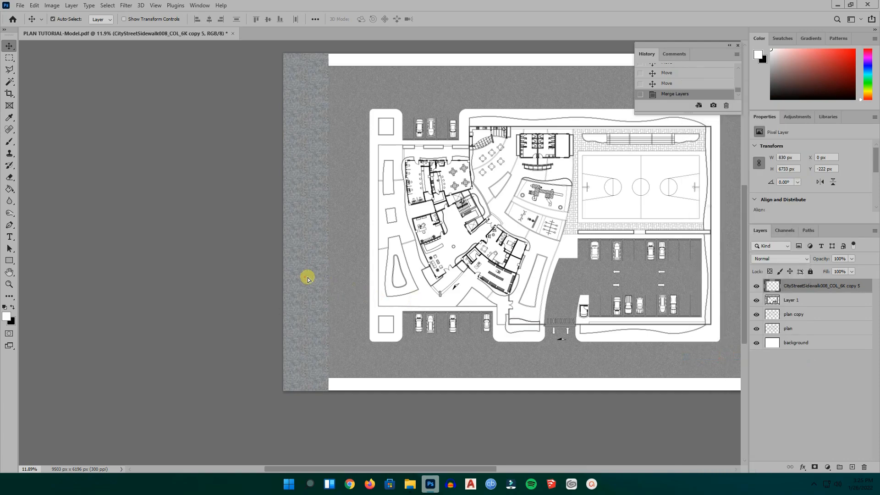
{"action": "left_click_drag", "start_coordinate": [307, 277], "coordinate": [343, 287]}
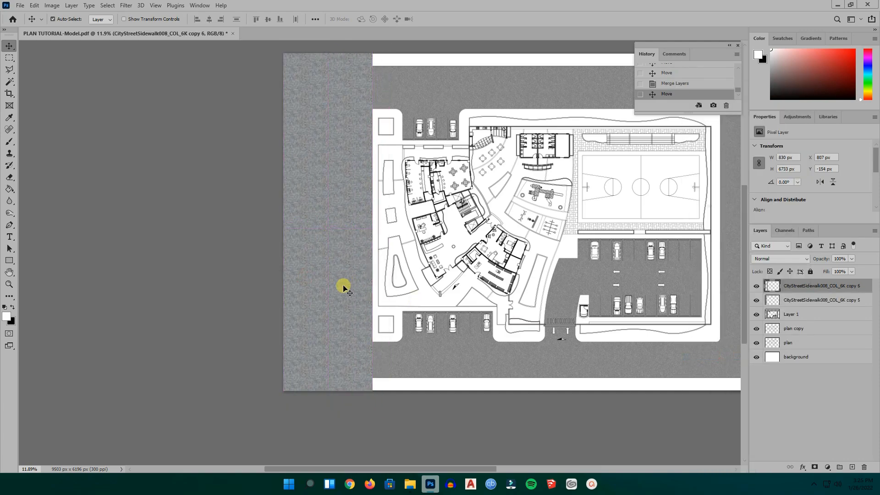
{"action": "scroll", "coordinate": [339, 312], "scroll_direction": "up", "scroll_amount": 4}
{"action": "mouse_move", "coordinate": [331, 337]}
{"action": "left_mouse_down"}
{"action": "mouse_move", "coordinate": [348, 336]}
{"action": "mouse_move", "coordinate": [329, 324]}
{"action": "left_mouse_up"}
{"action": "scroll", "coordinate": [329, 324], "scroll_direction": "down", "scroll_amount": 4}
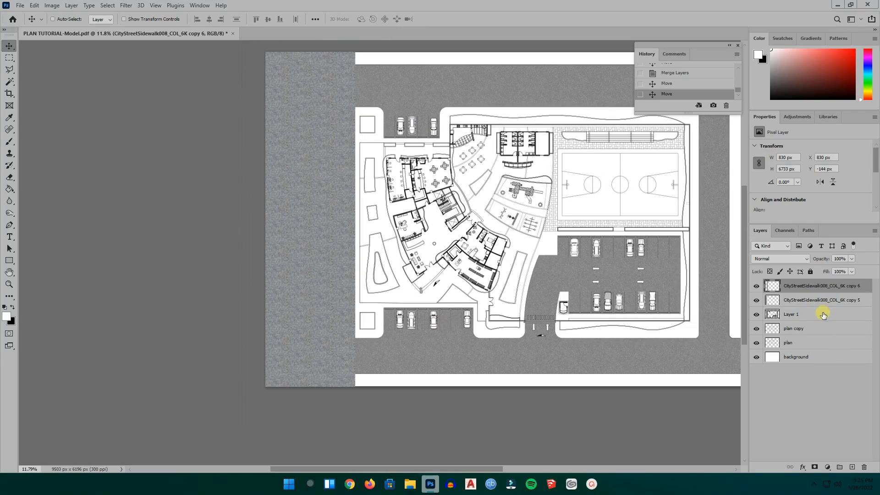
- Merge the sidewalk column layers and place a duplicate flush to the right, at X 1660 px
{"action": "left_click", "coordinate": [817, 302], "text": "ctrl"}
{"action": "right_click", "coordinate": [817, 302]}
{"action": "left_click", "coordinate": [724, 354]}
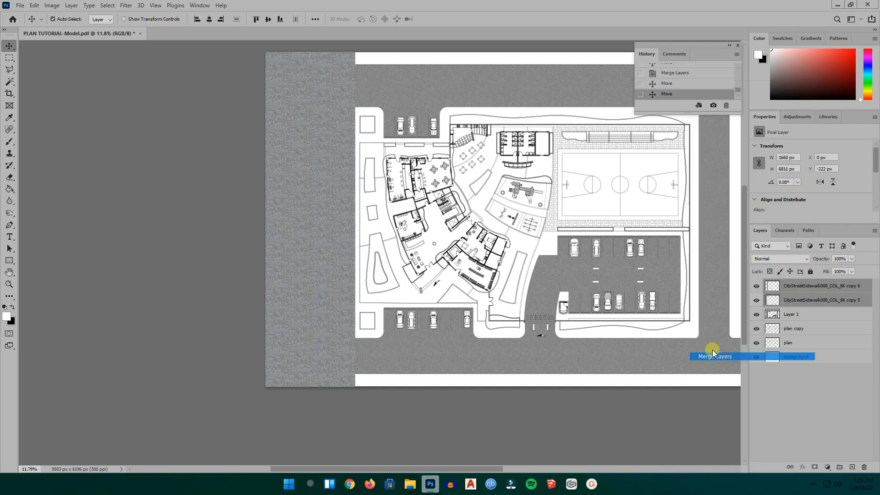
{"action": "left_click_drag", "start_coordinate": [327, 274], "coordinate": [417, 274]}
{"action": "scroll", "coordinate": [379, 314], "scroll_direction": "up", "scroll_amount": 4}
{"action": "mouse_move", "coordinate": [385, 334]}
{"action": "left_mouse_down"}
{"action": "mouse_move", "coordinate": [393, 330]}
{"action": "mouse_move", "coordinate": [388, 335]}
{"action": "left_mouse_up"}
{"action": "scroll", "coordinate": [388, 321], "scroll_direction": "down", "scroll_amount": 6}
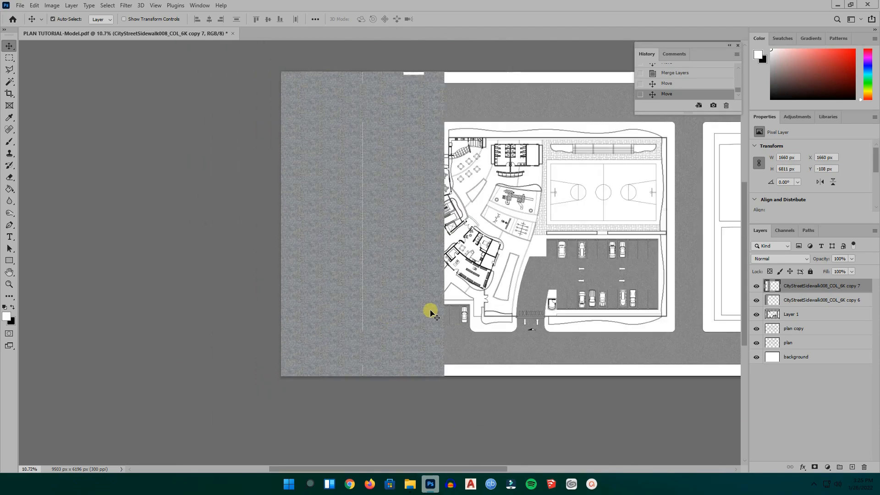
{"action": "left_click_drag", "start_coordinate": [409, 230], "coordinate": [408, 227]}
- Merge the two sidewalk layers and place a duplicate of the block flush alongside at X 3320 px and Y -222 px
{"action": "left_click", "coordinate": [810, 306], "text": "shift"}
{"action": "right_click", "coordinate": [810, 306]}
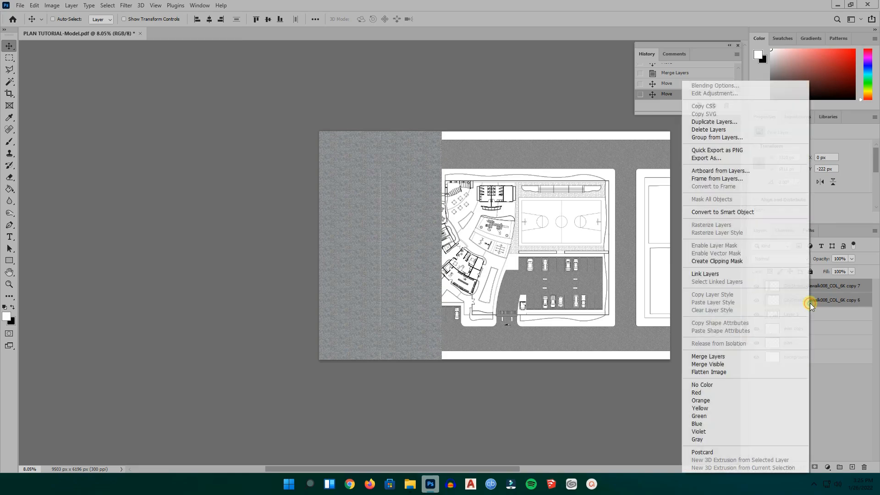
{"action": "left_click", "coordinate": [719, 354]}
{"action": "scroll", "coordinate": [474, 307], "scroll_direction": "up", "scroll_amount": 3}
{"action": "left_click_drag", "start_coordinate": [399, 301], "coordinate": [583, 295]}
{"action": "scroll", "coordinate": [316, 317], "scroll_direction": "down", "scroll_amount": 2}
{"action": "scroll", "coordinate": [556, 295], "scroll_direction": "up", "scroll_amount": 2}
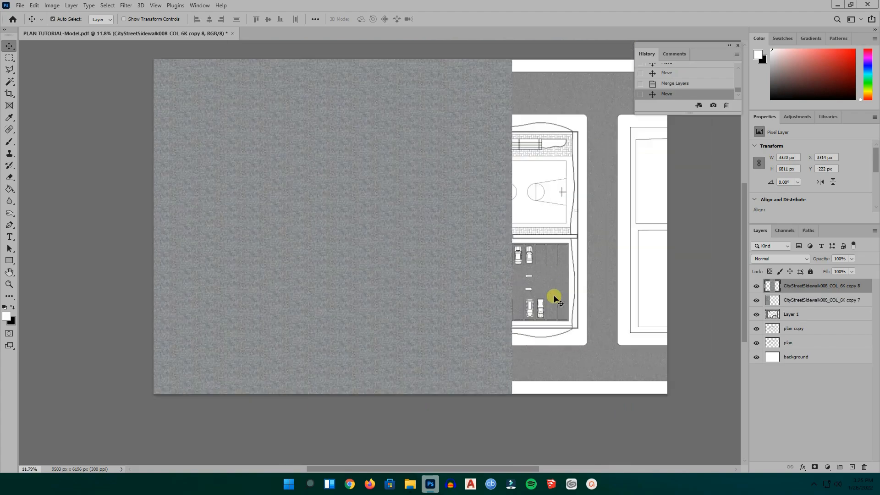
{"action": "scroll", "coordinate": [399, 367], "scroll_direction": "up", "scroll_amount": 3}
{"action": "left_click_drag", "start_coordinate": [399, 369], "coordinate": [395, 342]}
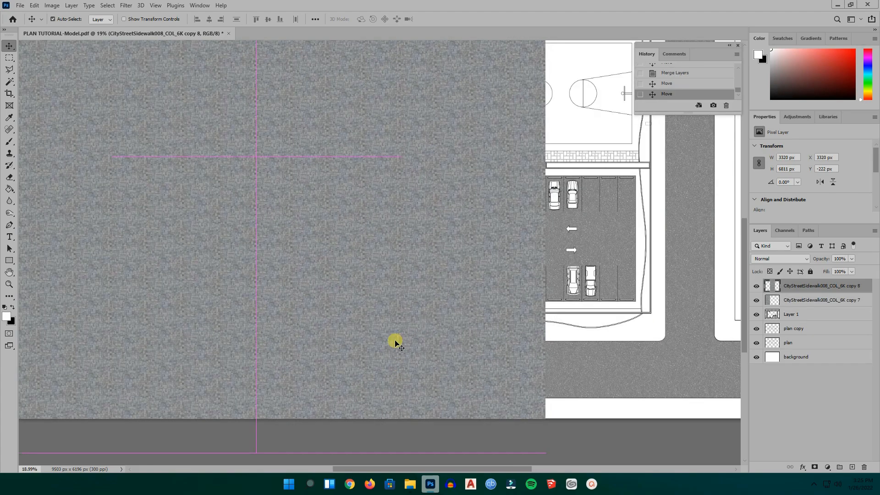
- Duplicate the sidewalk block once more to cover the canvas's remaining right part, at X 6633 px and Y -222 px
{"action": "scroll", "coordinate": [330, 344], "scroll_direction": "down", "scroll_amount": 4}
{"action": "left_click_drag", "start_coordinate": [391, 305], "coordinate": [519, 306]}
{"action": "scroll", "coordinate": [501, 305], "scroll_direction": "up", "scroll_amount": 1}
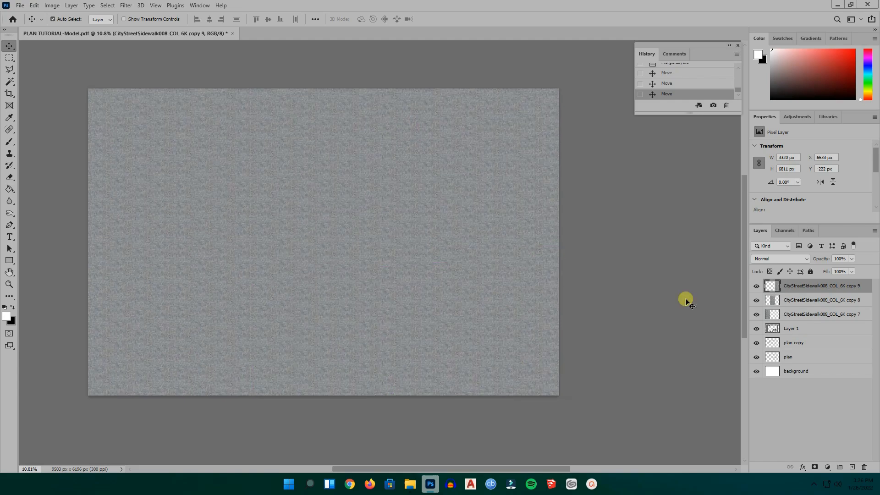
- Merge the three sidewalk blocks into a single layer and hide it
{"action": "left_click", "coordinate": [807, 301], "text": "shift"}
{"action": "left_click", "coordinate": [801, 315], "text": "shift"}
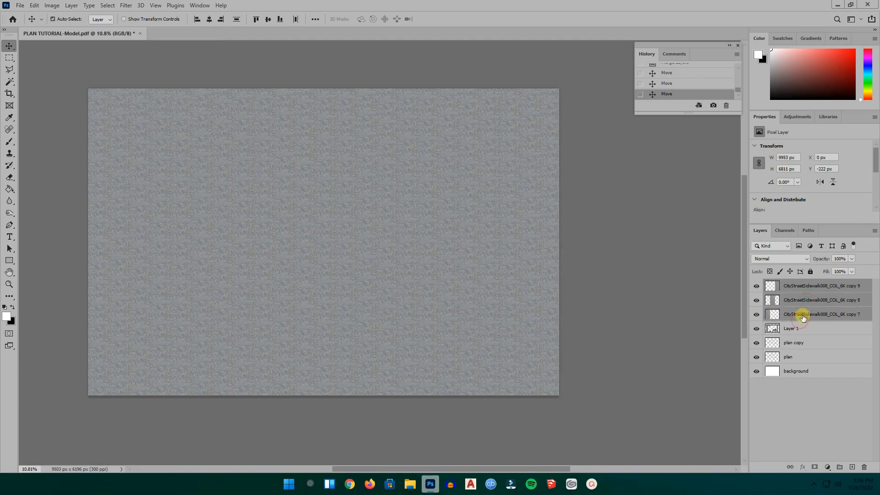
{"action": "right_click", "coordinate": [803, 317]}
{"action": "left_click", "coordinate": [731, 358]}
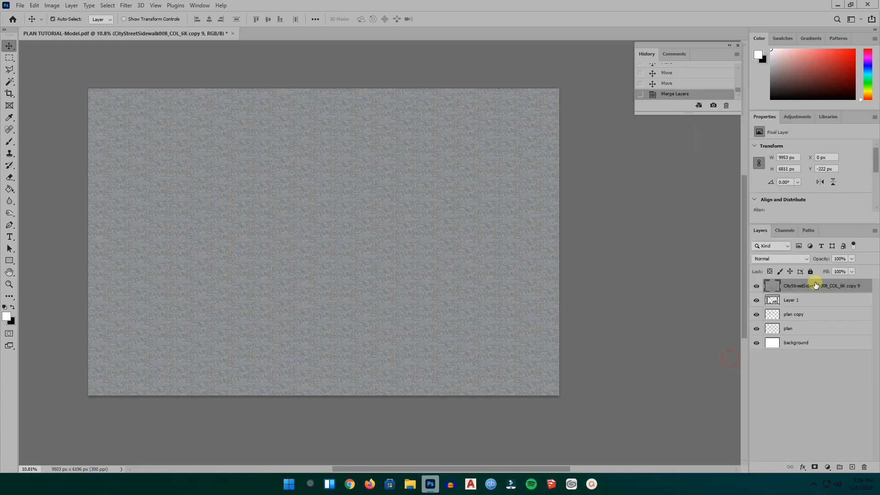
{"action": "left_click", "coordinate": [757, 287]}
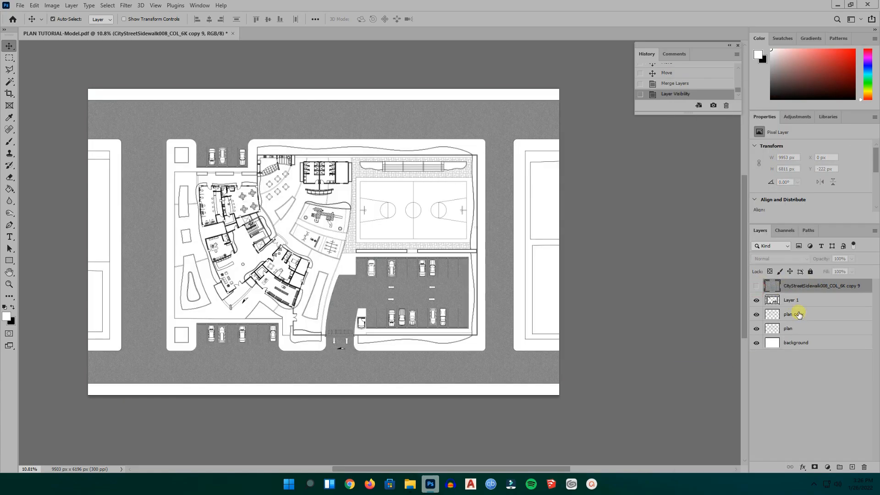
- On the plan copy layer, select the left block's sidewalk, the upper and lower canvas strips, and the central site's perimeter sidewalk with the Magic Wand
{"action": "left_click", "coordinate": [799, 314]}
{"action": "left_click", "coordinate": [9, 81]}
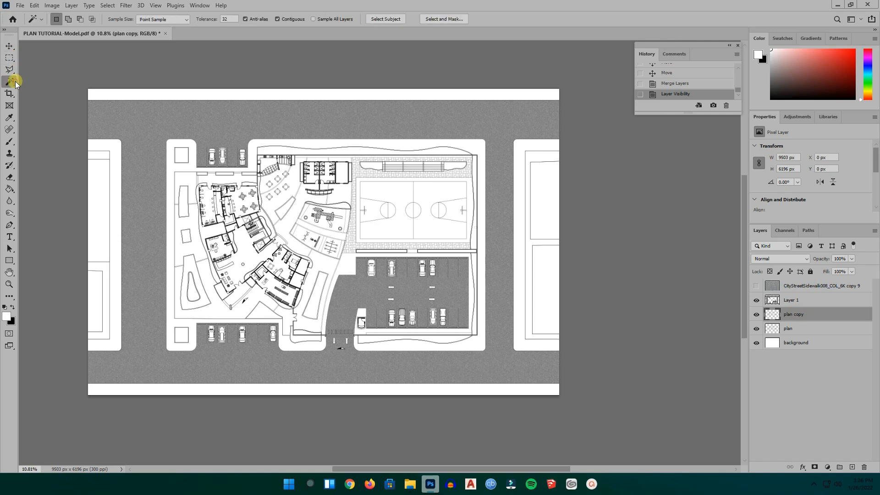
{"action": "left_click", "coordinate": [119, 167]}
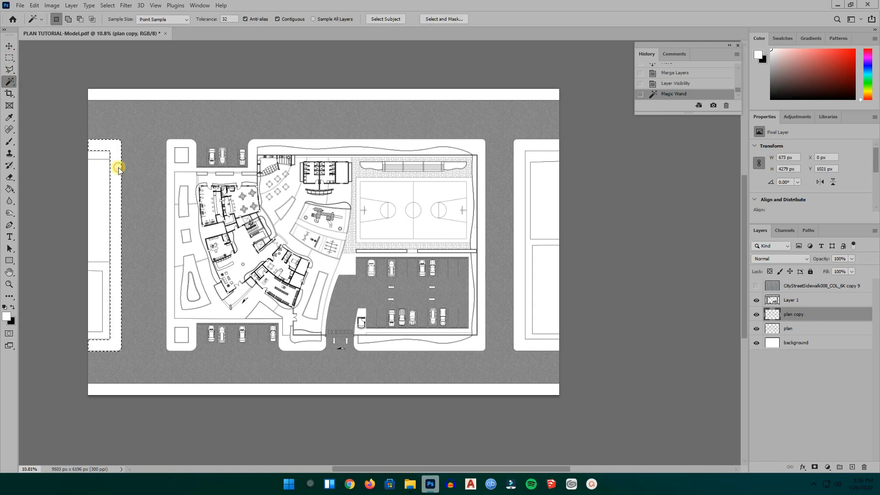
{"action": "left_click", "coordinate": [138, 97], "text": "shift"}
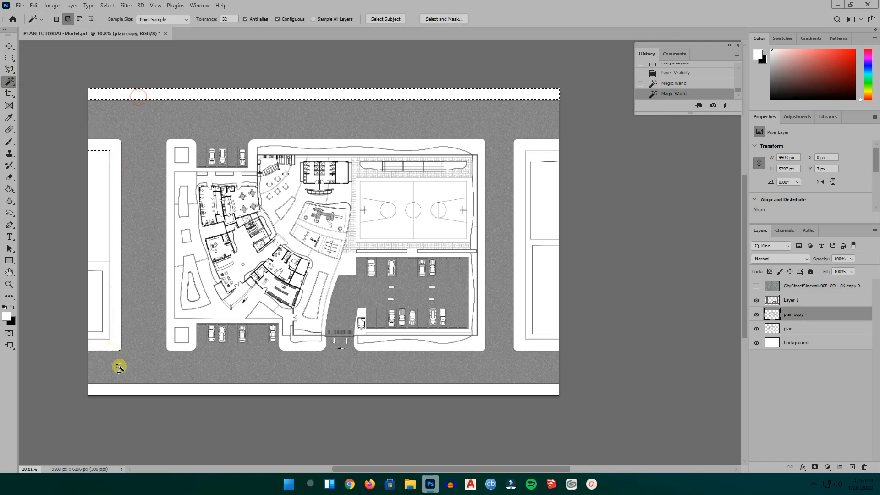
{"action": "left_click", "coordinate": [143, 390], "text": "shift"}
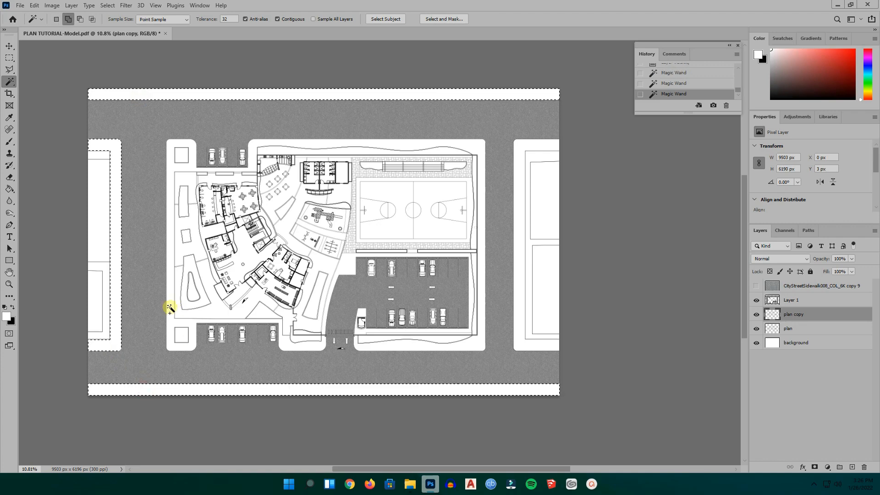
{"action": "left_click", "coordinate": [169, 307], "text": "shift"}
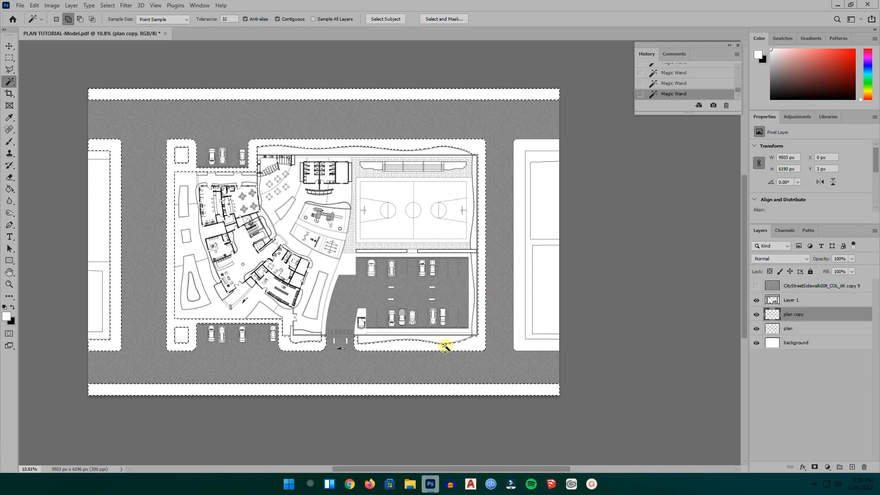
- Add the right block's sidewalk and the border around the basketball court to the selection
{"action": "scroll", "coordinate": [352, 334], "scroll_direction": "up", "scroll_amount": 4}
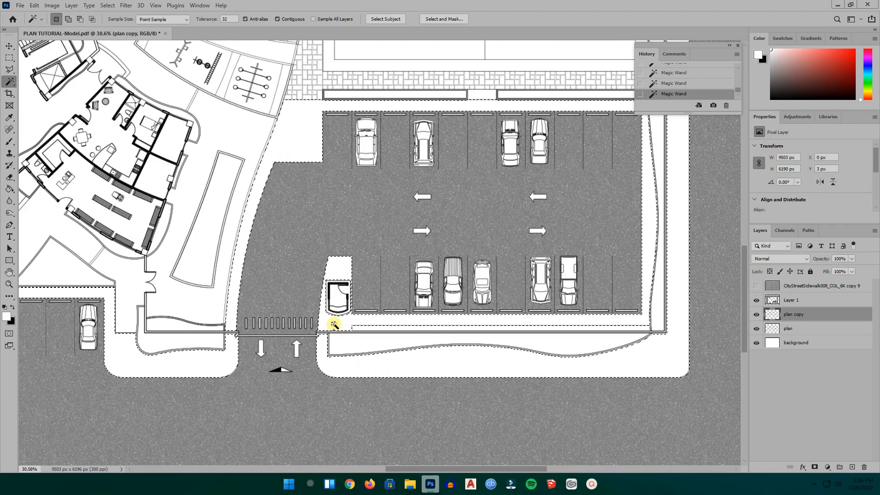
{"action": "scroll", "coordinate": [352, 362], "scroll_direction": "down", "scroll_amount": 2}
{"action": "scroll", "coordinate": [352, 362], "scroll_direction": "down", "scroll_amount": 2}
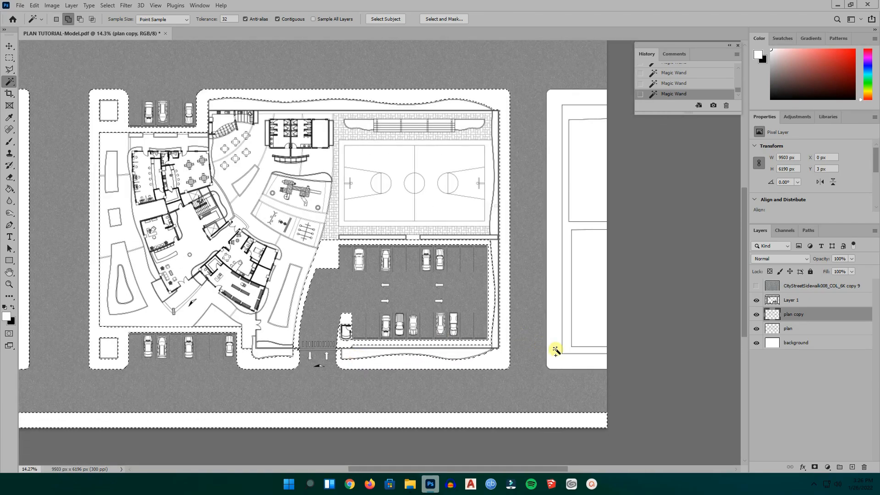
{"action": "scroll", "coordinate": [448, 253], "scroll_direction": "up", "scroll_amount": 3}
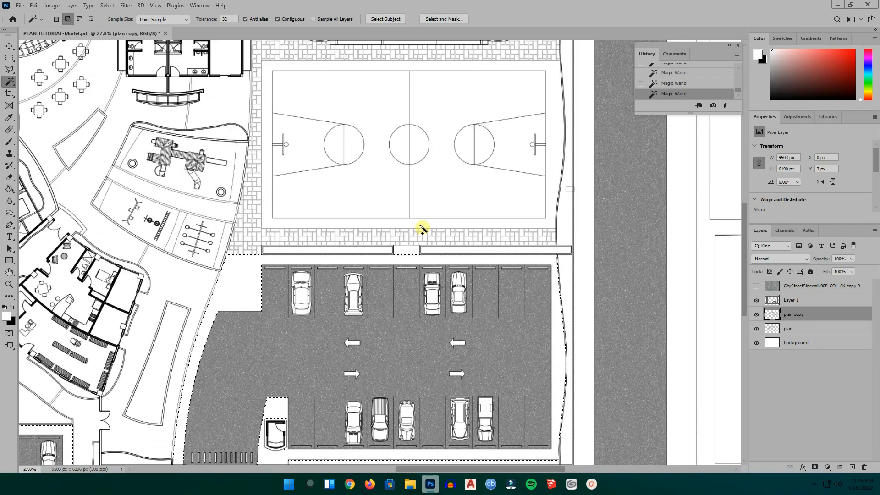
{"action": "left_click", "coordinate": [421, 225], "text": "shift"}
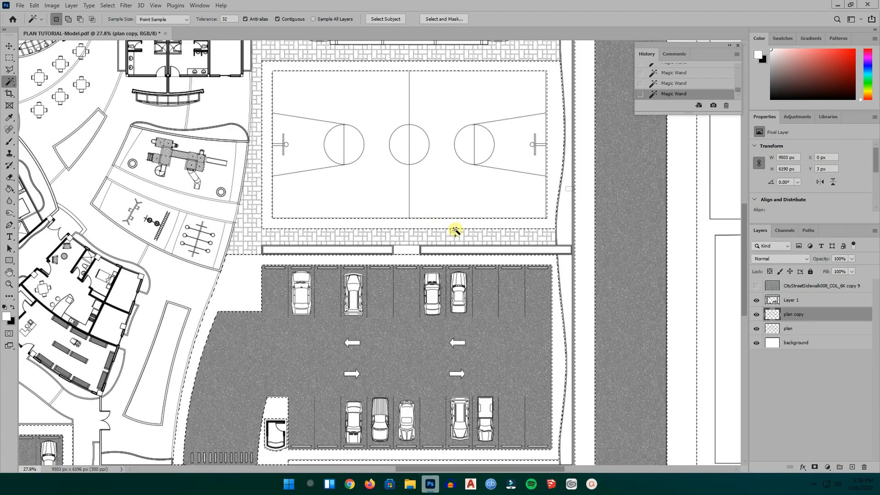
{"action": "scroll", "coordinate": [512, 261], "scroll_direction": "down", "scroll_amount": 2}
{"action": "scroll", "coordinate": [512, 261], "scroll_direction": "down", "scroll_amount": 1}
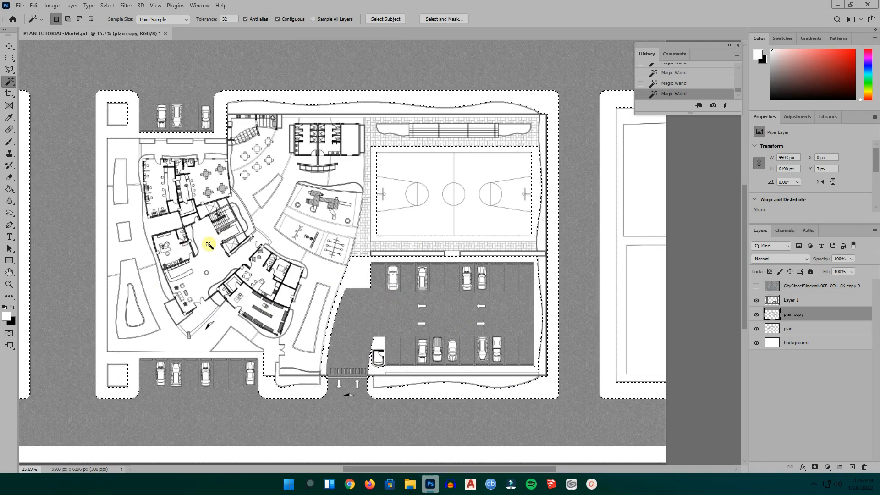
{"action": "scroll", "coordinate": [359, 198], "scroll_direction": "down", "scroll_amount": 1}
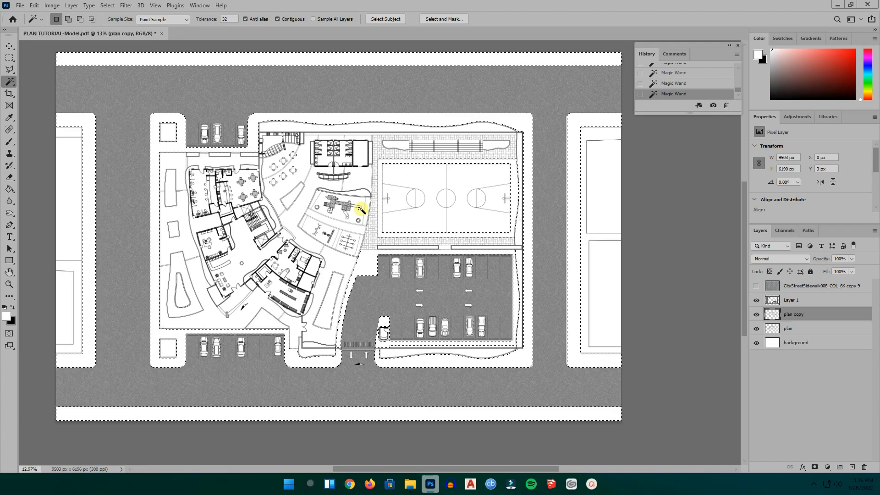
- Copy the selected sidewalk areas from the hidden merged sidewalk texture layer onto a new layer and compare it on and off
{"action": "key", "text": "alt+period"}
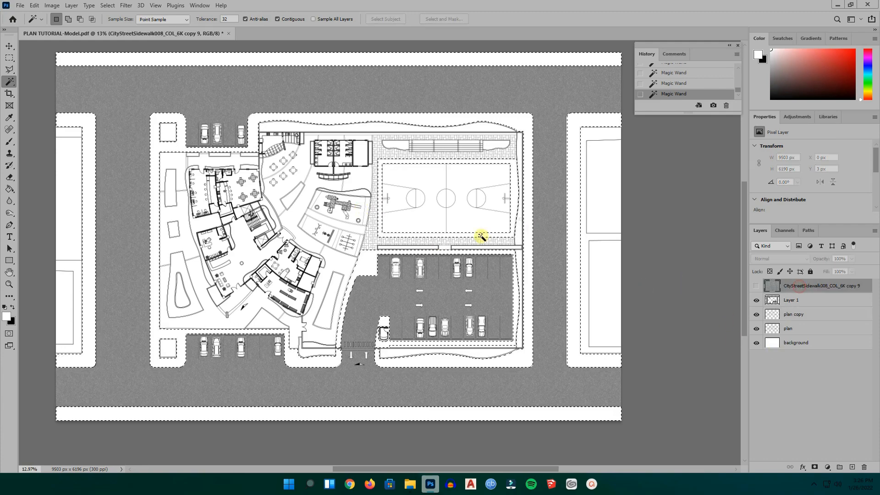
{"action": "right_click", "coordinate": [548, 226]}
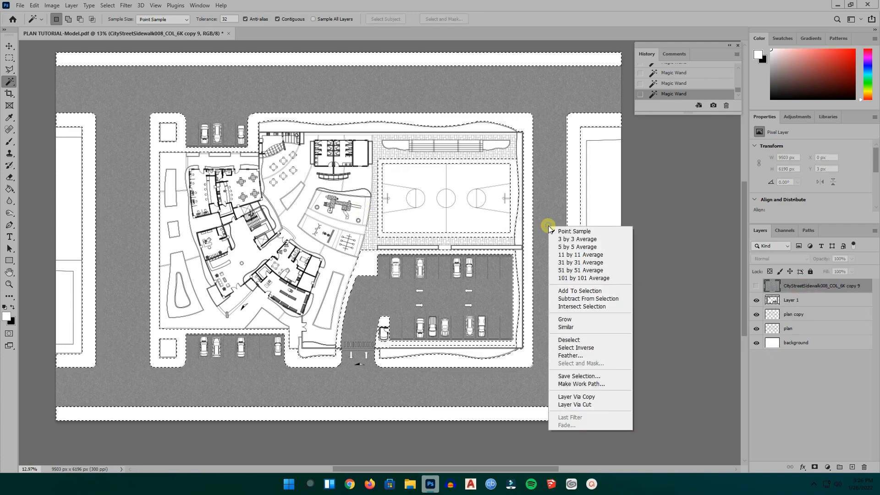
{"action": "left_click", "coordinate": [573, 397]}
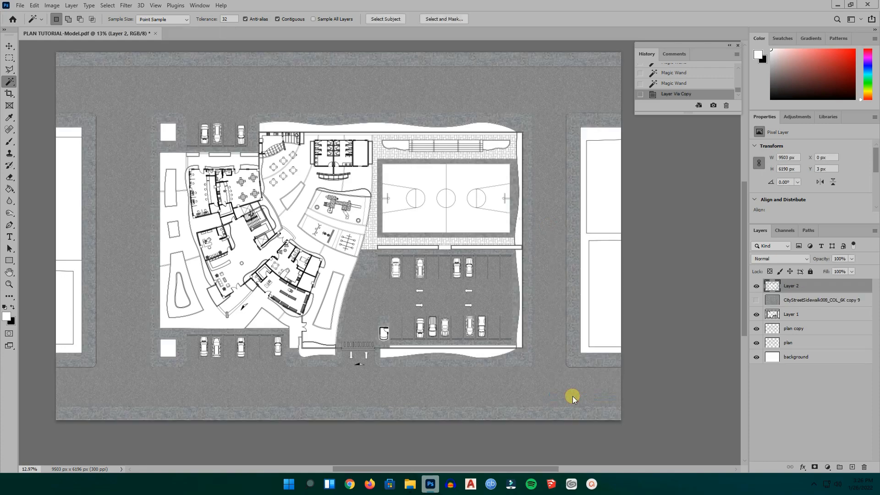
{"action": "left_click", "coordinate": [756, 287]}
{"action": "left_click", "coordinate": [756, 287]}
{"action": "scroll", "coordinate": [531, 367], "scroll_direction": "up", "scroll_amount": 3}
{"action": "scroll", "coordinate": [515, 351], "scroll_direction": "up", "scroll_amount": 2}
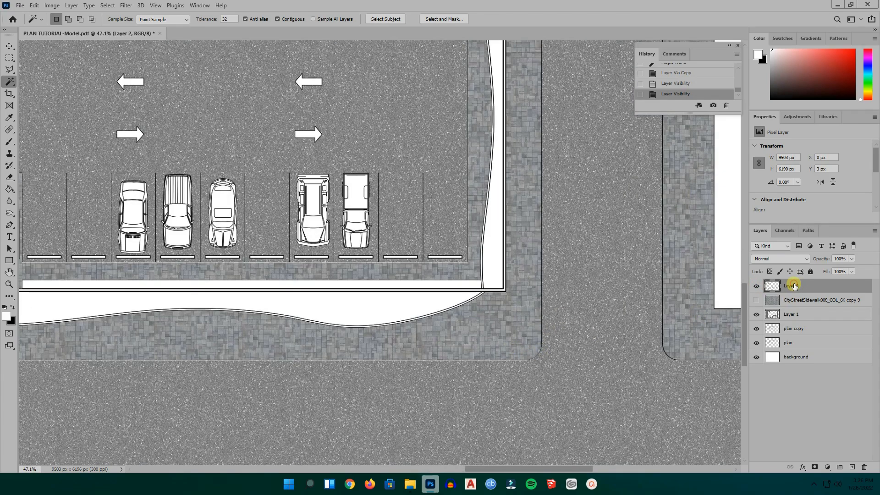
- Set the blend mode of the cut sidewalk paving layer to Multiply
{"action": "left_click", "coordinate": [770, 259]}
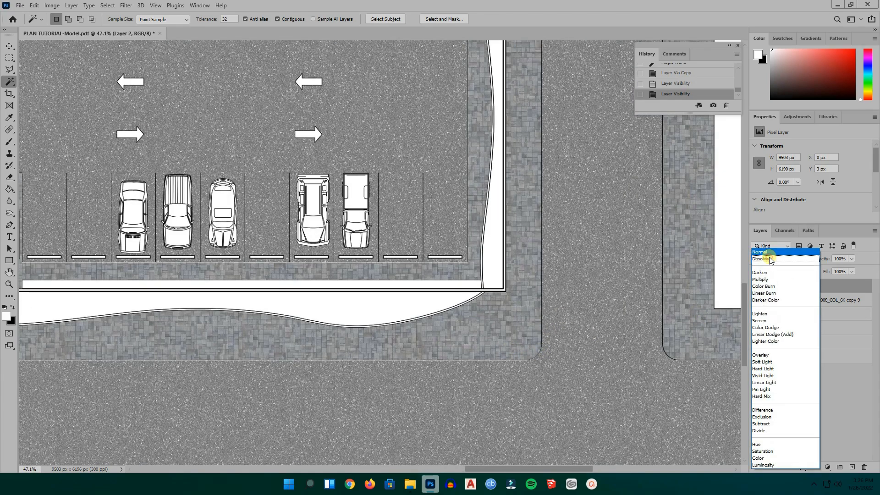
{"action": "left_click", "coordinate": [769, 283]}
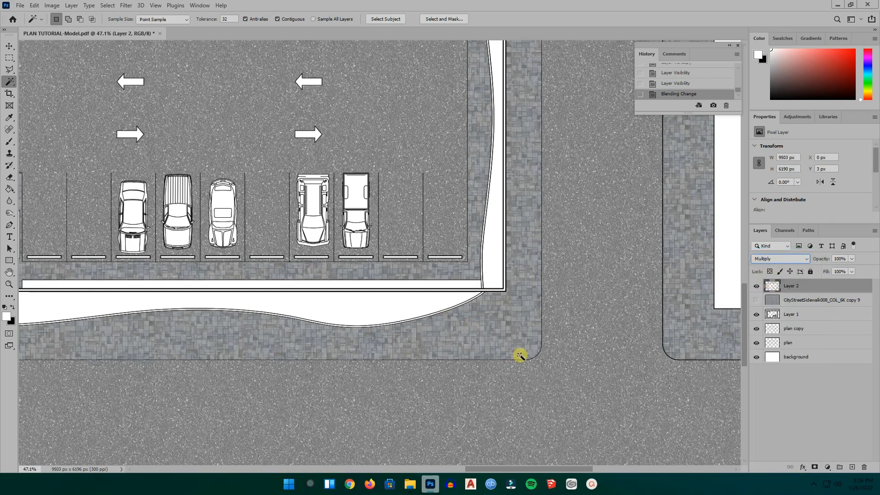
{"action": "left_click", "coordinate": [9, 46]}
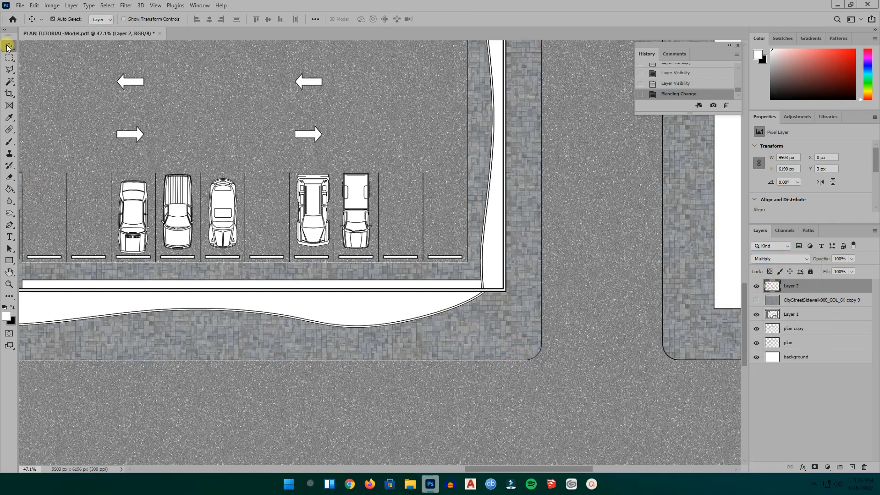
- Delete the hidden full sidewalk texture layer, CityStreetSidewalk008_COL_6K copy 9
{"action": "scroll", "coordinate": [507, 362], "scroll_direction": "down", "scroll_amount": 6}
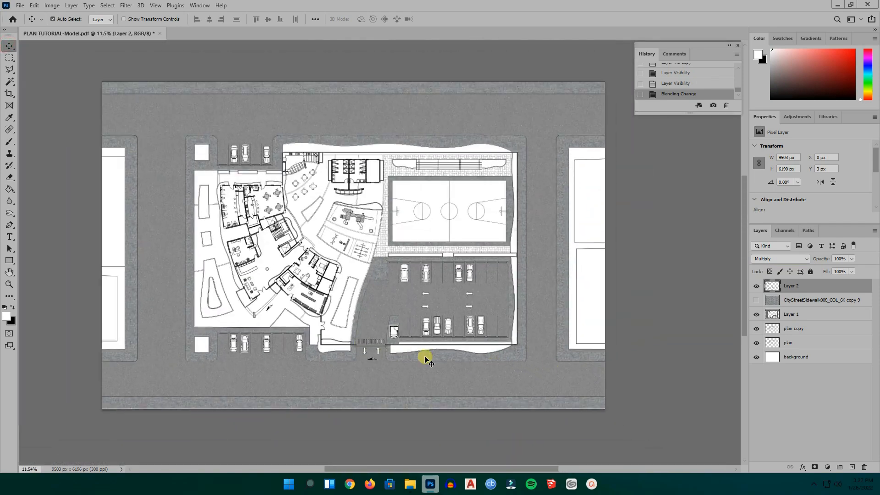
{"action": "left_click", "coordinate": [799, 304]}
{"action": "right_click", "coordinate": [798, 300]}
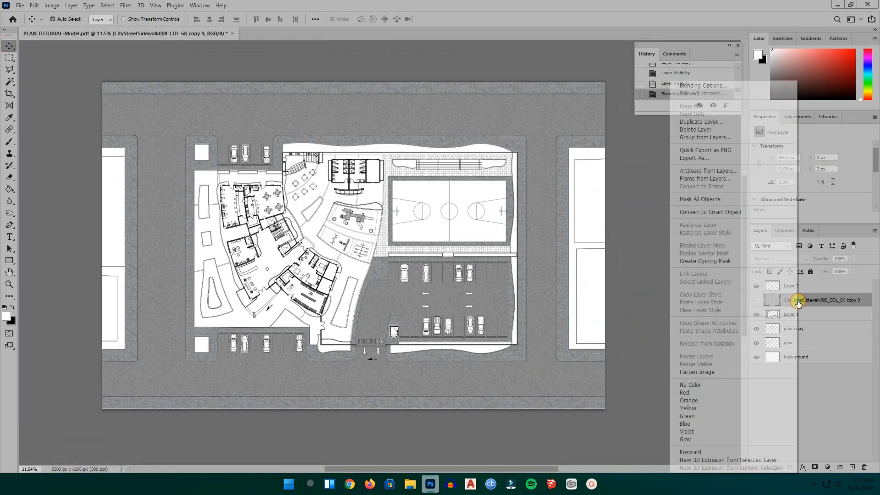
{"action": "left_click", "coordinate": [700, 131]}
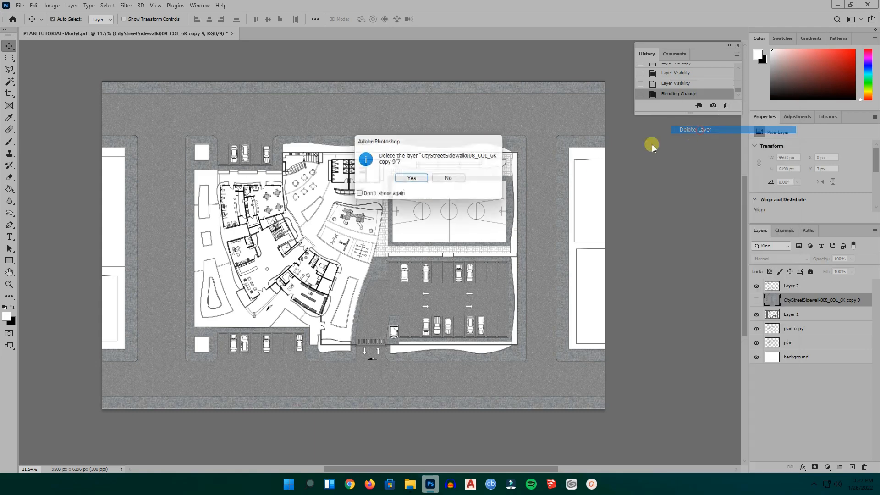
{"action": "left_click", "coordinate": [406, 180]}
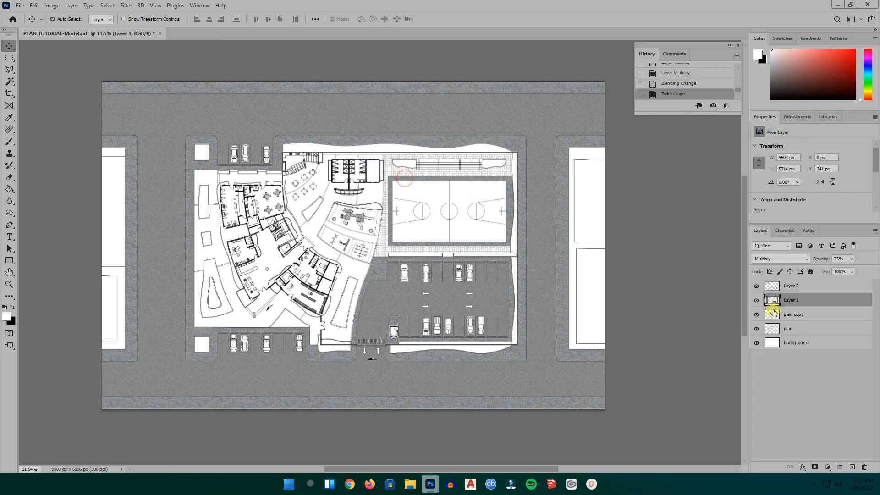
- Lower the opacity of the sidewalk paving on Layer 2 to about 76%
{"action": "left_click", "coordinate": [785, 287]}
{"action": "left_click", "coordinate": [852, 259]}
{"action": "left_click_drag", "start_coordinate": [854, 268], "coordinate": [829, 269]}
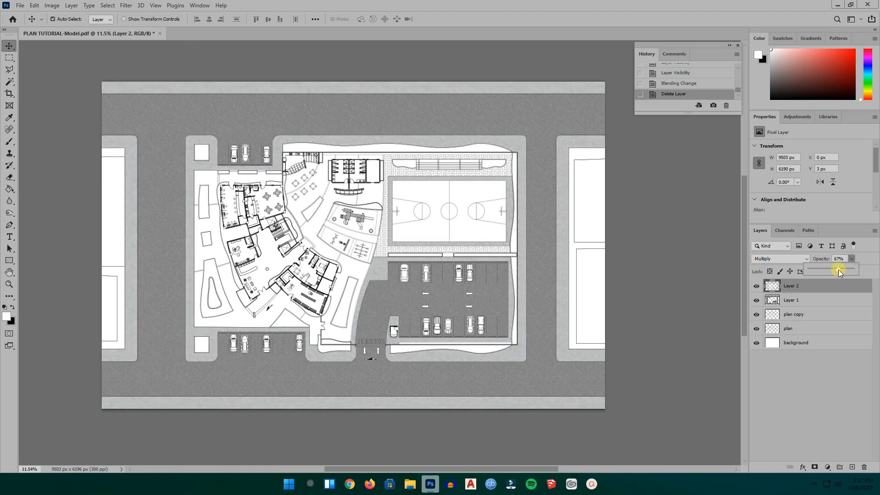
{"action": "left_click_drag", "start_coordinate": [838, 269], "coordinate": [839, 270]}
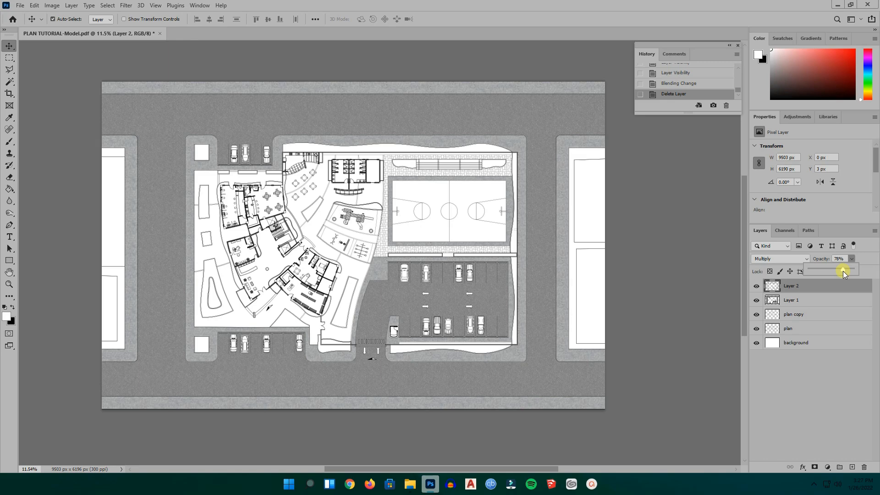
- Set the opacity of the asphalt on Layer 1 to 86% and check the overall plan
{"action": "left_click", "coordinate": [809, 300]}
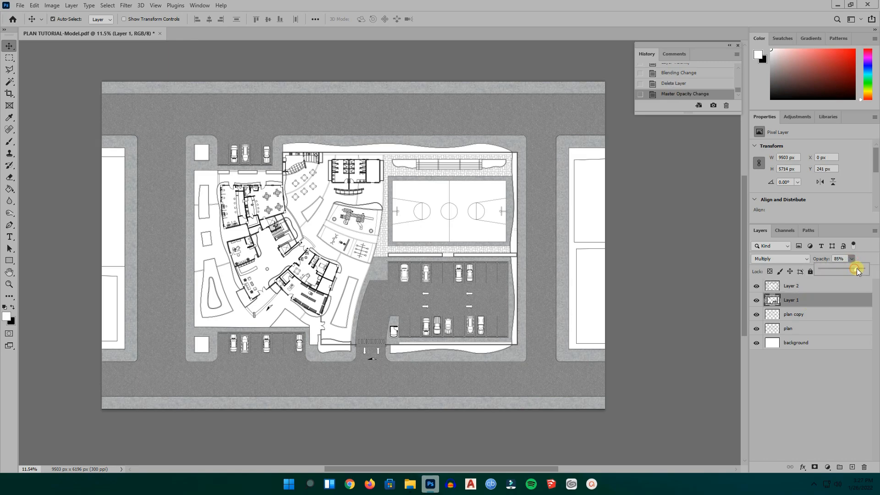
{"action": "left_click_drag", "start_coordinate": [856, 268], "coordinate": [857, 268]}
{"action": "scroll", "coordinate": [335, 301], "scroll_direction": "up", "scroll_amount": 2}
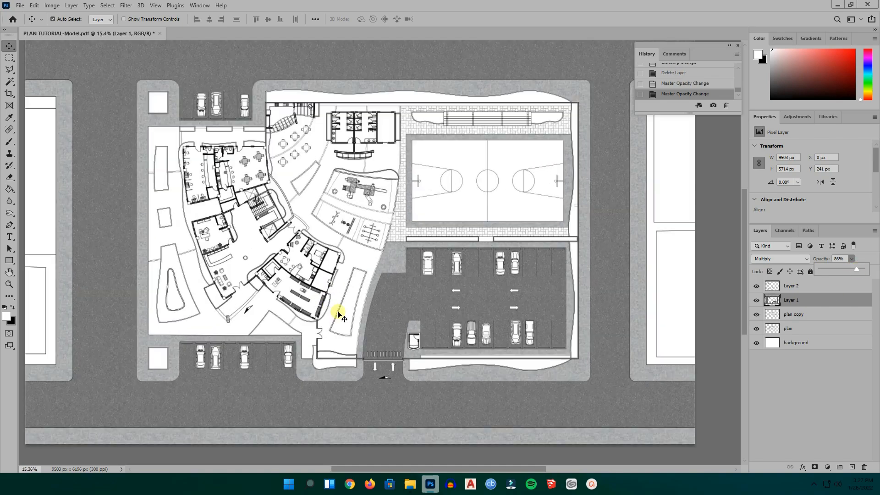
{"action": "scroll", "coordinate": [362, 351], "scroll_direction": "down", "scroll_amount": 2}
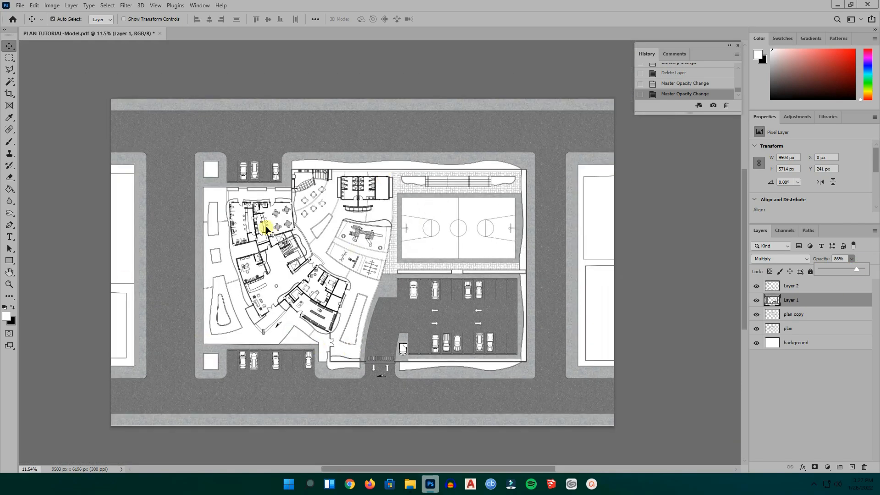
{"action": "scroll", "coordinate": [179, 240], "scroll_direction": "up", "scroll_amount": 4}
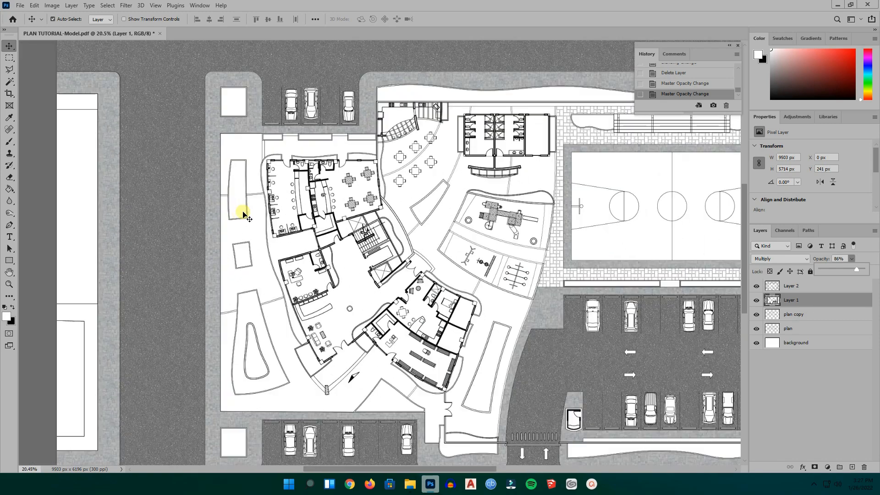
{"action": "scroll", "coordinate": [253, 195], "scroll_direction": "down", "scroll_amount": 4}
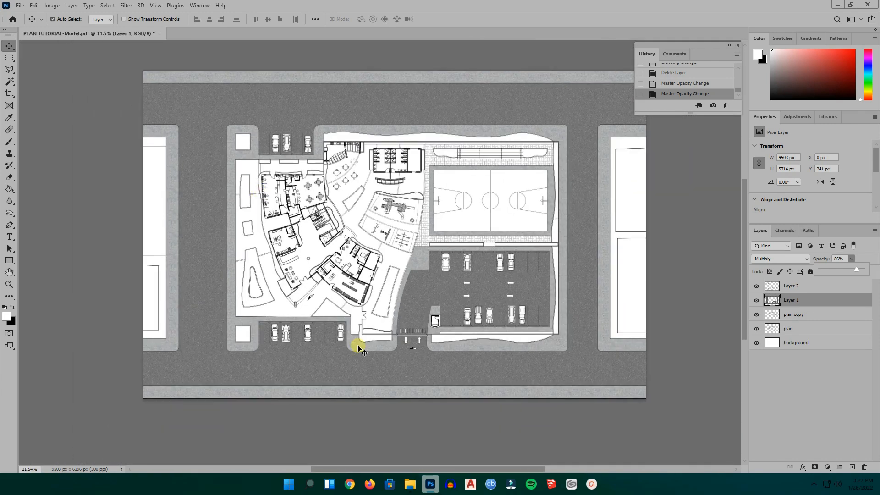
- Place the grass texture GroundGrassFieldGreenPatchy001_COL_HIRES from the Textures folder over the central site
{"action": "left_click", "coordinate": [410, 484]}
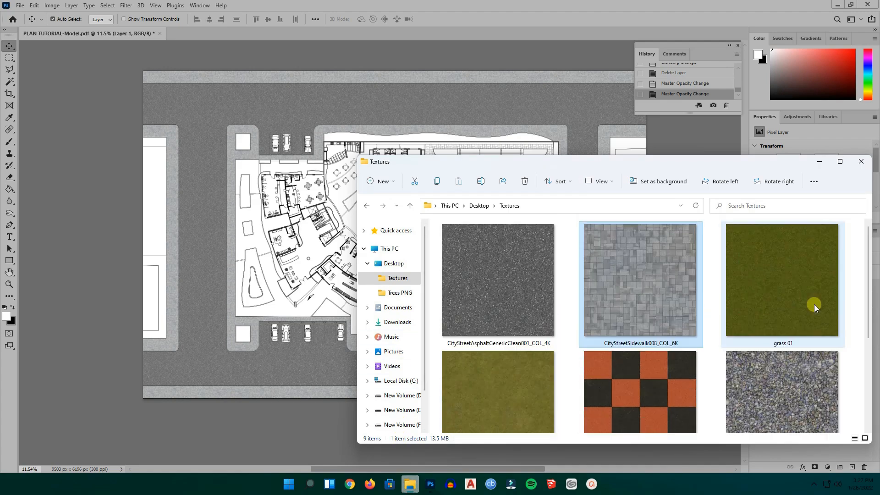
{"action": "scroll", "coordinate": [601, 312], "scroll_direction": "down", "scroll_amount": 2}
{"action": "scroll", "coordinate": [537, 328], "scroll_direction": "up", "scroll_amount": 2}
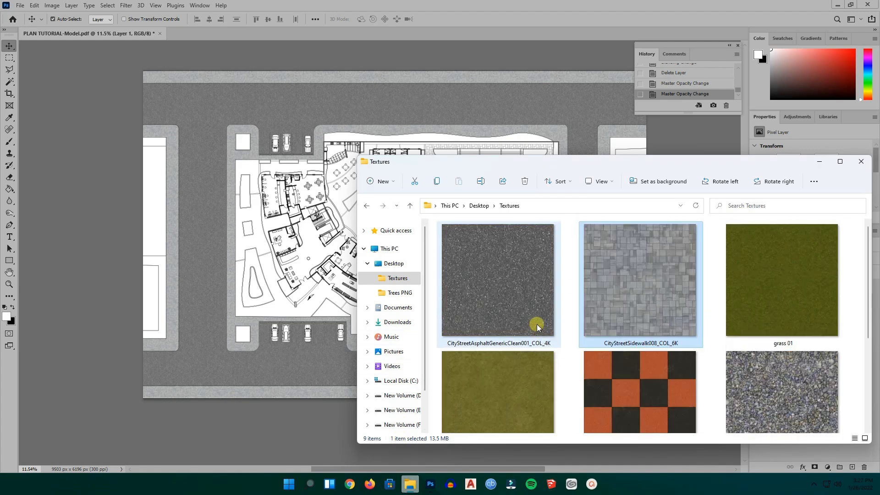
{"action": "left_click", "coordinate": [485, 383]}
{"action": "left_click_drag", "start_coordinate": [497, 381], "coordinate": [196, 165]}
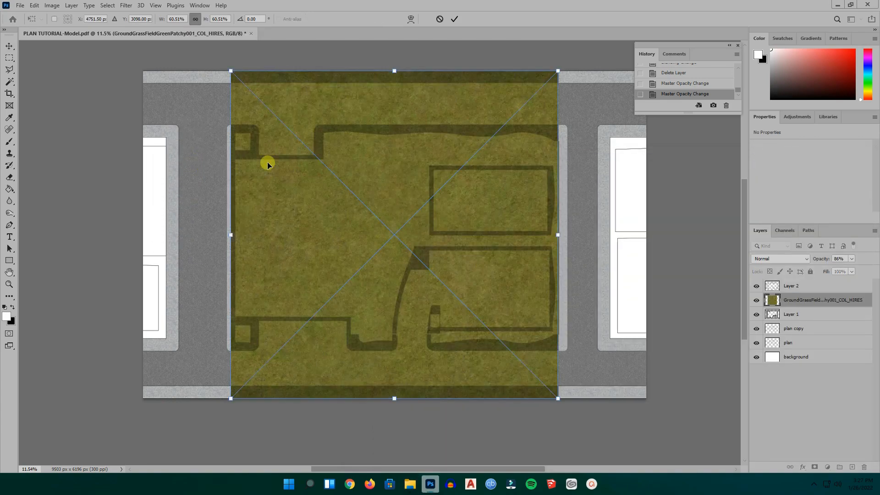
{"action": "mouse_move", "coordinate": [355, 175]}
{"action": "left_mouse_down"}
{"action": "mouse_move", "coordinate": [360, 186]}
{"action": "mouse_move", "coordinate": [355, 175]}
{"action": "left_mouse_up"}
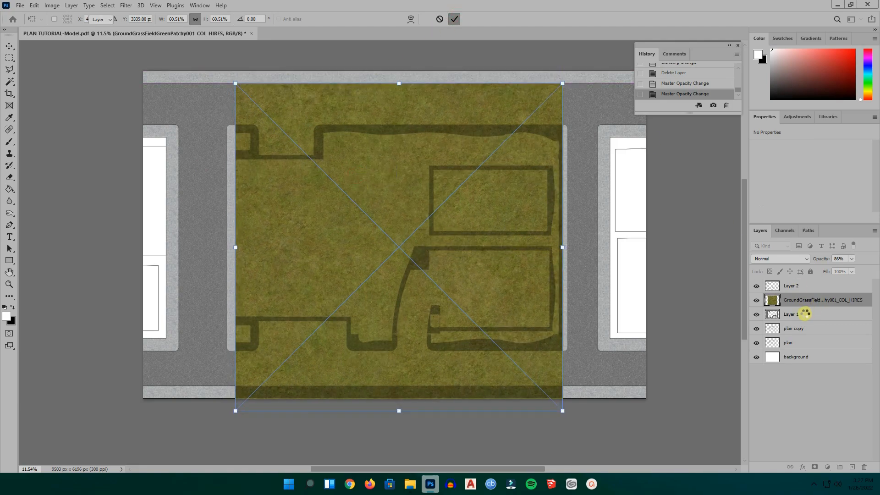
{"action": "key", "text": "Return"}
- Bring the grass texture layer to the top of the layer stack and align its upper edge with the canvas at Y 3 px
{"action": "scroll", "coordinate": [425, 298], "scroll_direction": "up", "scroll_amount": 2}
{"action": "left_click_drag", "start_coordinate": [791, 303], "coordinate": [791, 287]}
{"action": "mouse_move", "coordinate": [793, 297]}
{"action": "left_mouse_down"}
{"action": "mouse_move", "coordinate": [790, 275]}
{"action": "mouse_move", "coordinate": [794, 313]}
{"action": "left_mouse_up"}
{"action": "left_click", "coordinate": [788, 292]}
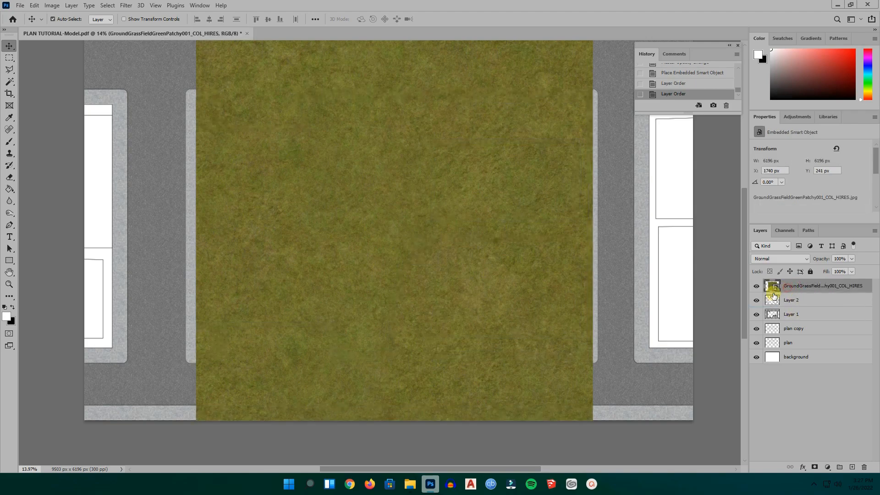
{"action": "scroll", "coordinate": [419, 298], "scroll_direction": "down", "scroll_amount": 1}
{"action": "mouse_move", "coordinate": [418, 291]}
{"action": "left_mouse_down"}
{"action": "mouse_move", "coordinate": [432, 273]}
{"action": "mouse_move", "coordinate": [421, 287]}
{"action": "left_mouse_up"}
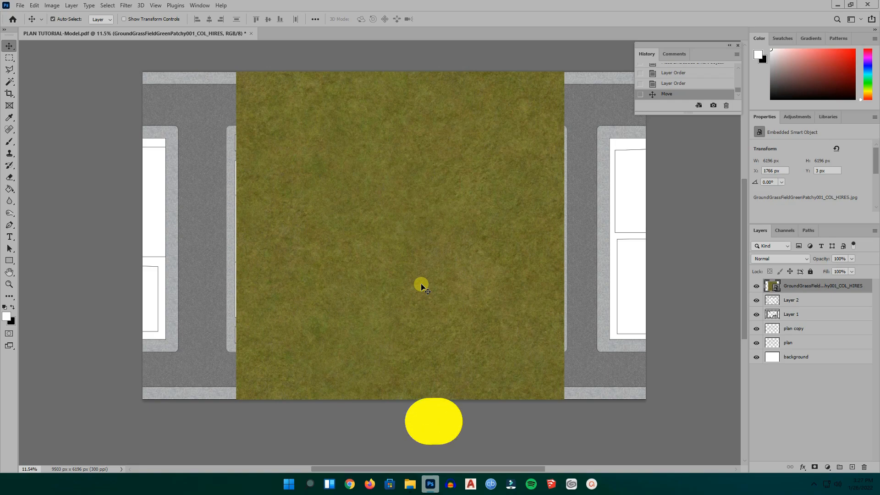
- Scale the grass texture down to 956 px square and place it in the canvas's upper-left corner, at X 0 px and Y 3 px
{"action": "key", "text": "ctrl+t"}
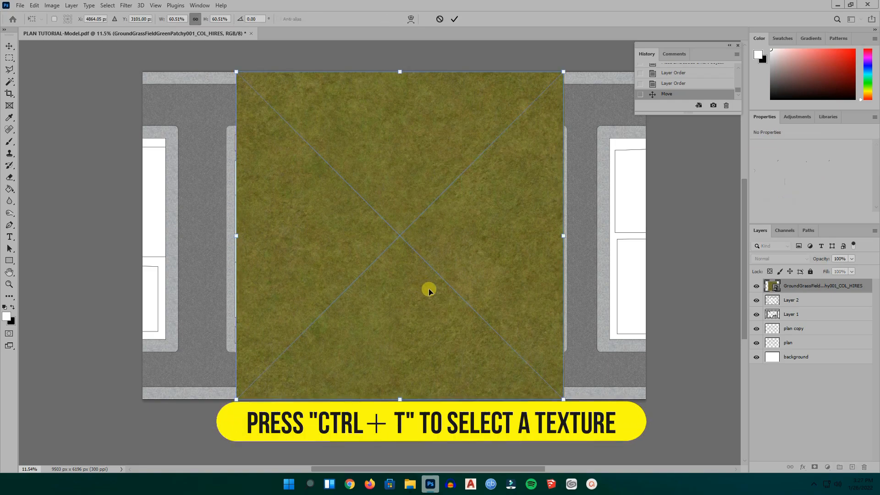
{"action": "left_click_drag", "start_coordinate": [567, 399], "coordinate": [304, 141]}
{"action": "left_click_drag", "start_coordinate": [290, 108], "coordinate": [185, 110]}
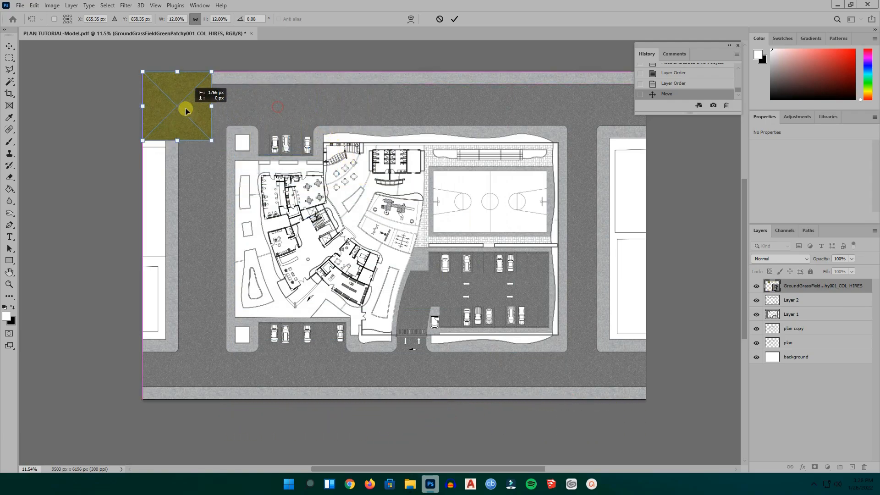
{"action": "scroll", "coordinate": [89, 82], "scroll_direction": "up", "scroll_amount": 4}
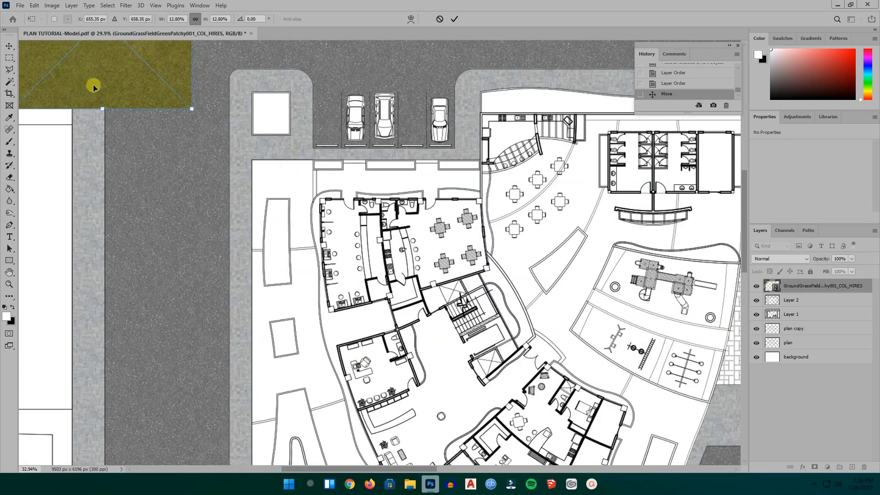
{"action": "scroll", "coordinate": [295, 179], "scroll_direction": "down", "scroll_amount": 2}
{"action": "scroll", "coordinate": [320, 142], "scroll_direction": "up", "scroll_amount": 4}
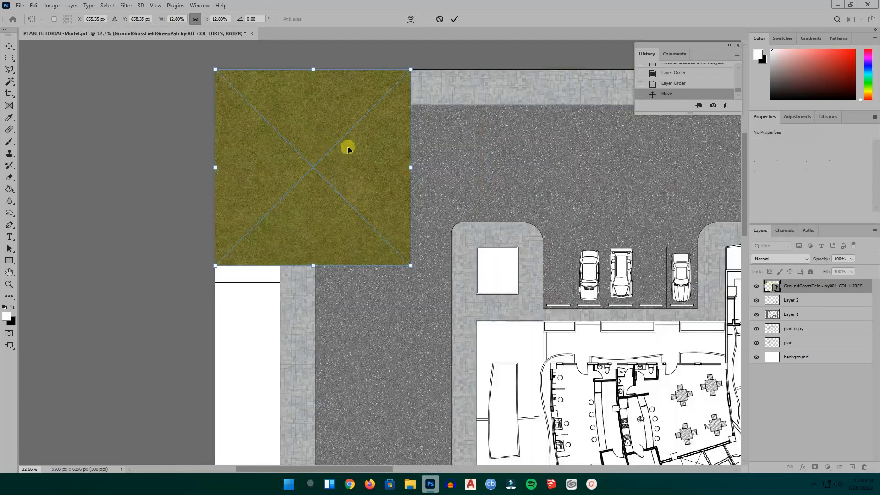
{"action": "left_click_drag", "start_coordinate": [413, 265], "coordinate": [388, 243]}
{"action": "mouse_move", "coordinate": [373, 180]}
{"action": "left_mouse_down"}
{"action": "mouse_move", "coordinate": [360, 171]}
{"action": "mouse_move", "coordinate": [367, 176]}
{"action": "left_mouse_up"}
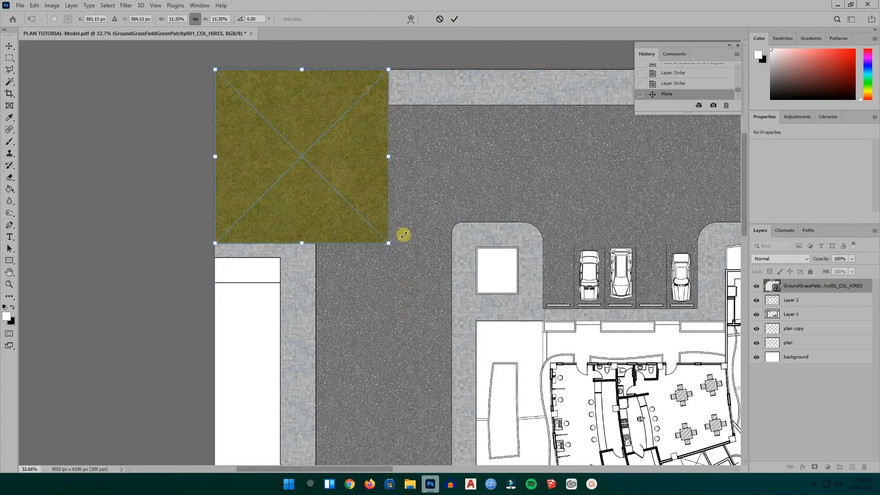
{"action": "left_click_drag", "start_coordinate": [390, 242], "coordinate": [362, 209]}
{"action": "left_click", "coordinate": [452, 20]}
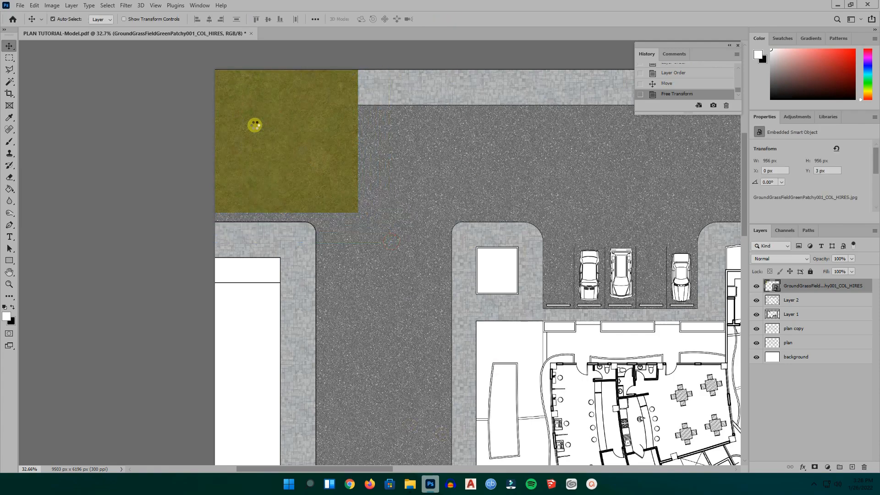
- Duplicate the grass tile directly below itself, at Y 959 px, and merge both tiles into one layer
{"action": "scroll", "coordinate": [259, 129], "scroll_direction": "down", "scroll_amount": 2}
{"action": "left_click_drag", "start_coordinate": [270, 146], "coordinate": [271, 239]}
{"action": "scroll", "coordinate": [278, 206], "scroll_direction": "up", "scroll_amount": 6}
{"action": "scroll", "coordinate": [291, 238], "scroll_direction": "down", "scroll_amount": 4}
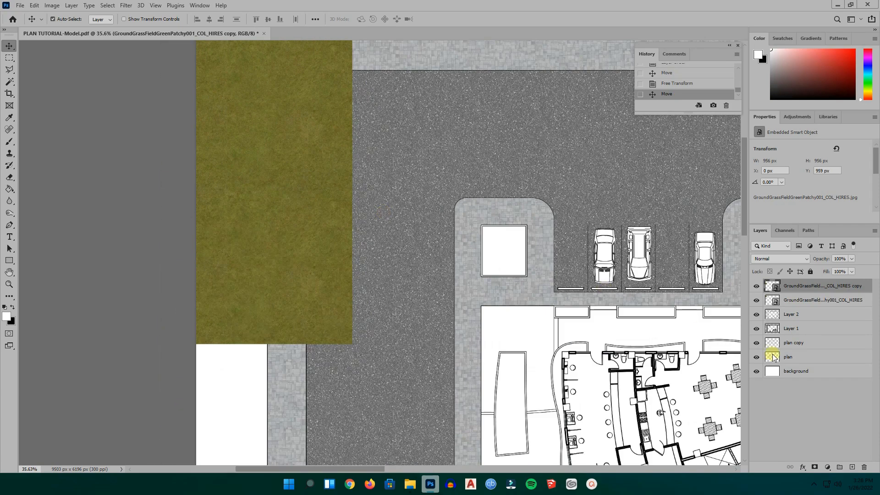
{"action": "left_click", "coordinate": [794, 303], "text": "ctrl"}
{"action": "right_click", "coordinate": [794, 303]}
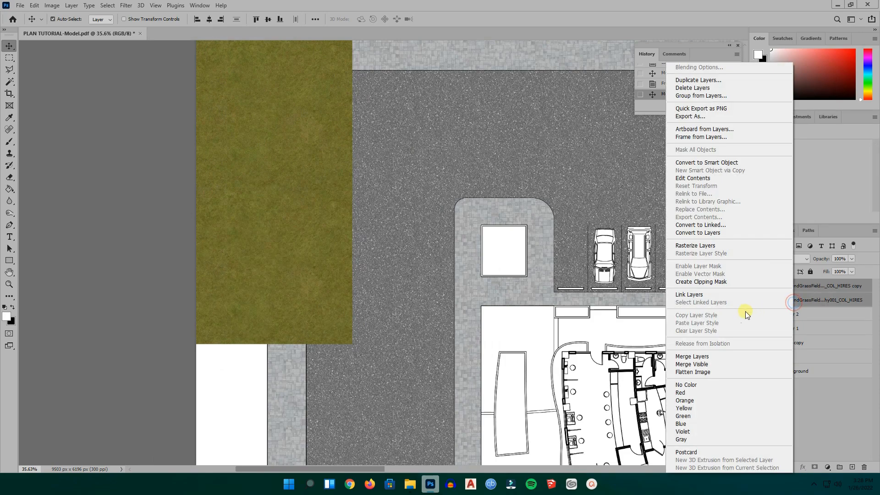
{"action": "left_click", "coordinate": [709, 356]}
- Duplicate the two-tile grass strip directly below itself, at Y 1911 px, and merge both strips into one layer
{"action": "scroll", "coordinate": [281, 165], "scroll_direction": "down", "scroll_amount": 3}
{"action": "left_click_drag", "start_coordinate": [283, 170], "coordinate": [283, 319]}
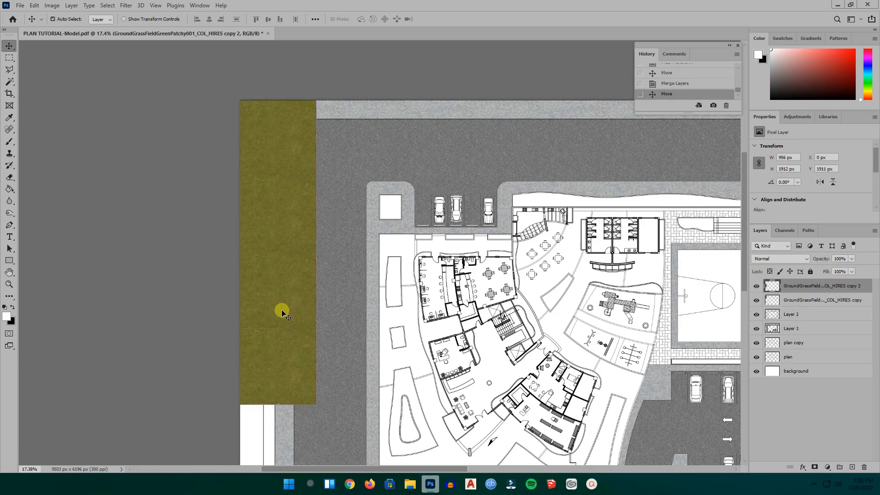
{"action": "scroll", "coordinate": [284, 216], "scroll_direction": "down", "scroll_amount": 2}
{"action": "scroll", "coordinate": [293, 273], "scroll_direction": "up", "scroll_amount": 6}
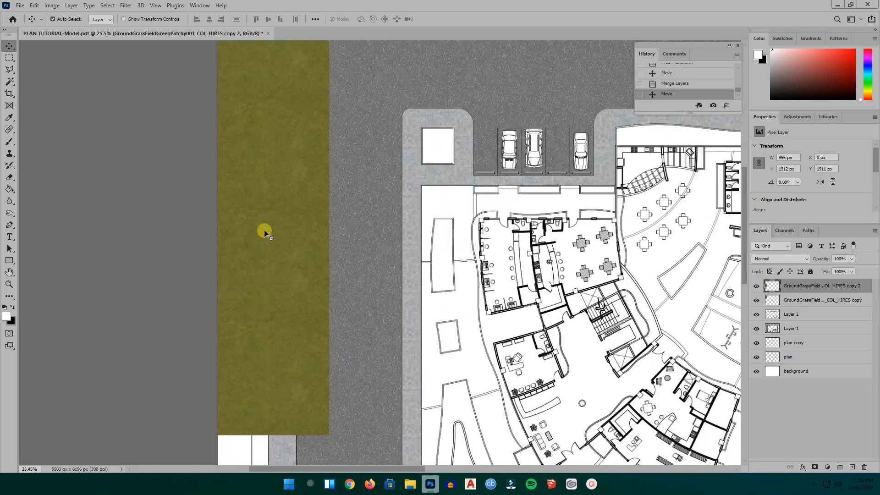
{"action": "scroll", "coordinate": [264, 232], "scroll_direction": "down", "scroll_amount": 2}
{"action": "left_click", "coordinate": [806, 304], "text": "ctrl"}
{"action": "right_click", "coordinate": [806, 302]}
{"action": "left_click", "coordinate": [725, 357]}
- Duplicate the merged grass strip downward to Y 2373 px so it covers the rest of the canvas's left edge
{"action": "scroll", "coordinate": [314, 182], "scroll_direction": "down", "scroll_amount": 2}
{"action": "scroll", "coordinate": [315, 182], "scroll_direction": "down", "scroll_amount": 1}
{"action": "left_click_drag", "start_coordinate": [295, 206], "coordinate": [295, 349]}
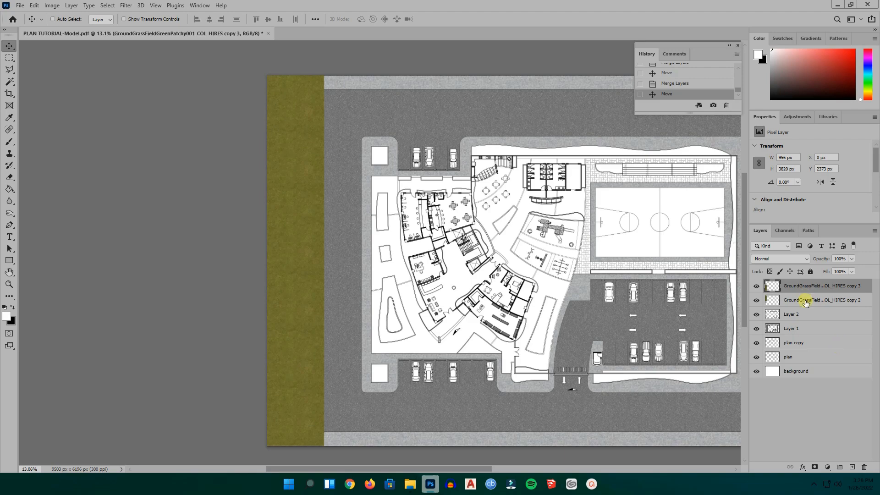
- Merge the grass strips into one full-height layer and duplicate it alongside to the right, at X 956 px and Y 6 px
{"action": "left_click", "coordinate": [806, 303], "text": "ctrl"}
{"action": "right_click", "coordinate": [806, 302]}
{"action": "left_click", "coordinate": [704, 356]}
{"action": "left_click_drag", "start_coordinate": [315, 259], "coordinate": [369, 261]}
{"action": "scroll", "coordinate": [353, 386], "scroll_direction": "up", "scroll_amount": 2}
{"action": "left_click_drag", "start_coordinate": [354, 380], "coordinate": [351, 375]}
{"action": "scroll", "coordinate": [320, 265], "scroll_direction": "down", "scroll_amount": 3}
{"action": "scroll", "coordinate": [335, 392], "scroll_direction": "up", "scroll_amount": 5}
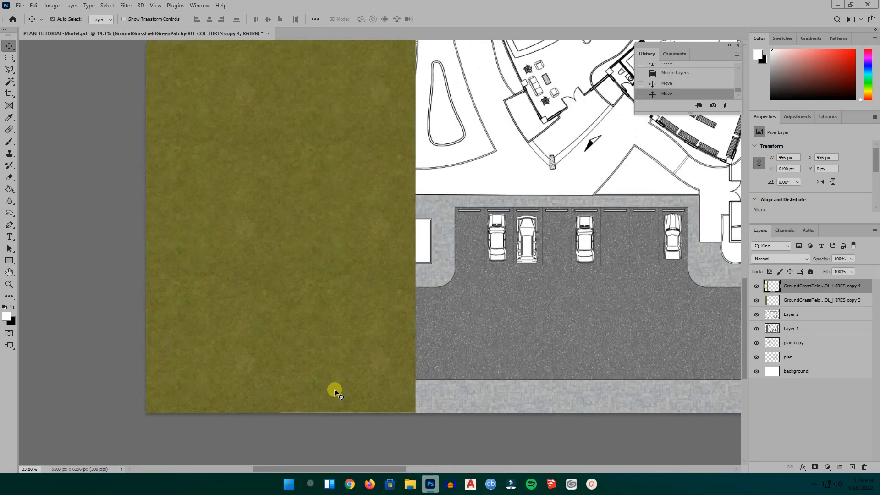
{"action": "scroll", "coordinate": [321, 409], "scroll_direction": "up", "scroll_amount": 2}
{"action": "left_click_drag", "start_coordinate": [314, 423], "coordinate": [320, 412]}
{"action": "scroll", "coordinate": [320, 412], "scroll_direction": "down", "scroll_amount": 8}
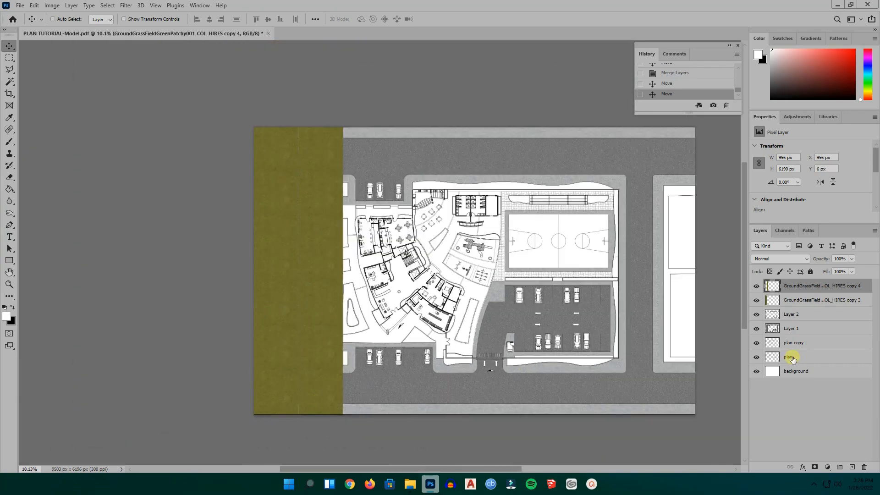
{"action": "scroll", "coordinate": [302, 136], "scroll_direction": "up", "scroll_amount": 4}
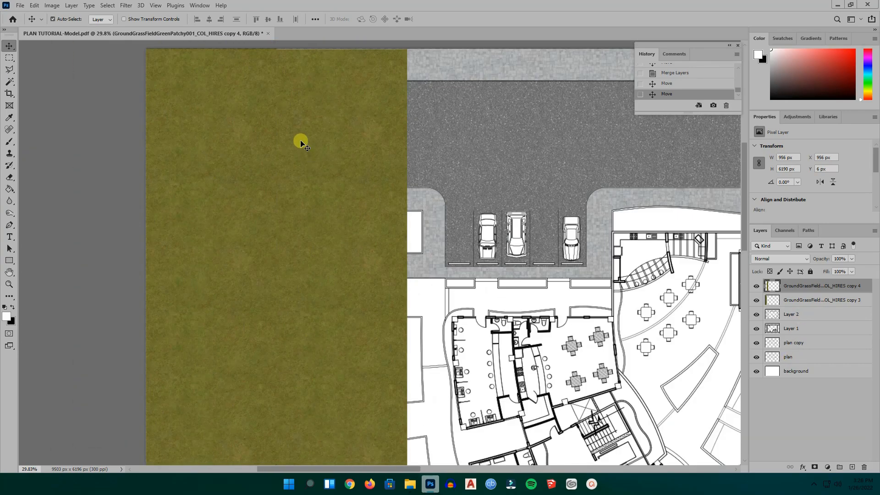
- Merge the two full-height grass strips and duplicate the result to the right, at X 1864 px and Y 3 px
{"action": "left_click", "coordinate": [802, 303], "text": "ctrl"}
{"action": "right_click", "coordinate": [802, 303]}
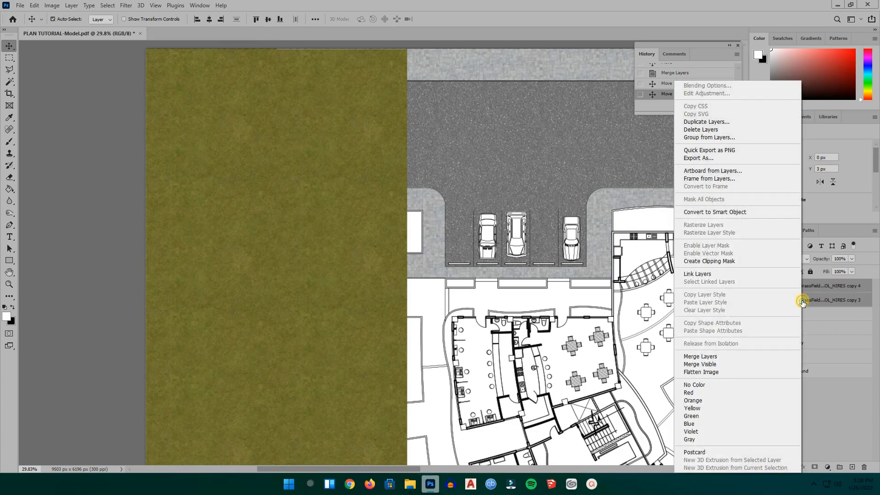
{"action": "left_click", "coordinate": [713, 357]}
{"action": "scroll", "coordinate": [212, 295], "scroll_direction": "down", "scroll_amount": 5}
{"action": "scroll", "coordinate": [250, 438], "scroll_direction": "up", "scroll_amount": 2}
{"action": "scroll", "coordinate": [265, 359], "scroll_direction": "down", "scroll_amount": 1}
{"action": "left_click_drag", "start_coordinate": [255, 347], "coordinate": [338, 350]}
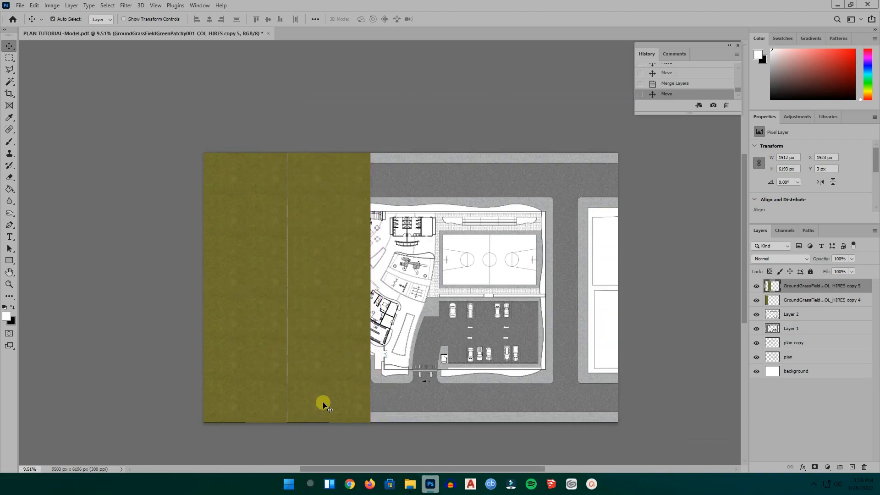
{"action": "scroll", "coordinate": [323, 404], "scroll_direction": "up", "scroll_amount": 3}
{"action": "left_click_drag", "start_coordinate": [310, 397], "coordinate": [316, 393]}
{"action": "scroll", "coordinate": [321, 393], "scroll_direction": "down", "scroll_amount": 1}
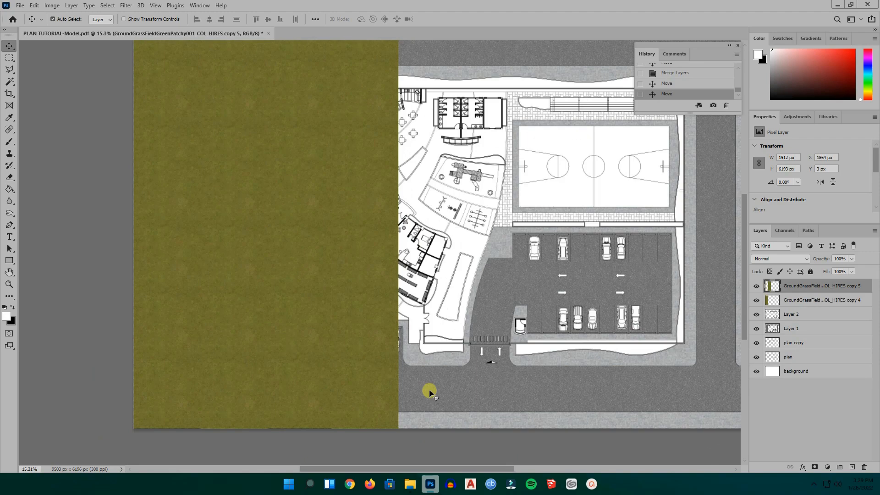
- Merge the grass layers and duplicate the result rightward twice, at X 3746 px and X 7480 px, to cover the whole canvas
{"action": "left_click", "coordinate": [807, 303], "text": "ctrl"}
{"action": "right_click", "coordinate": [802, 306]}
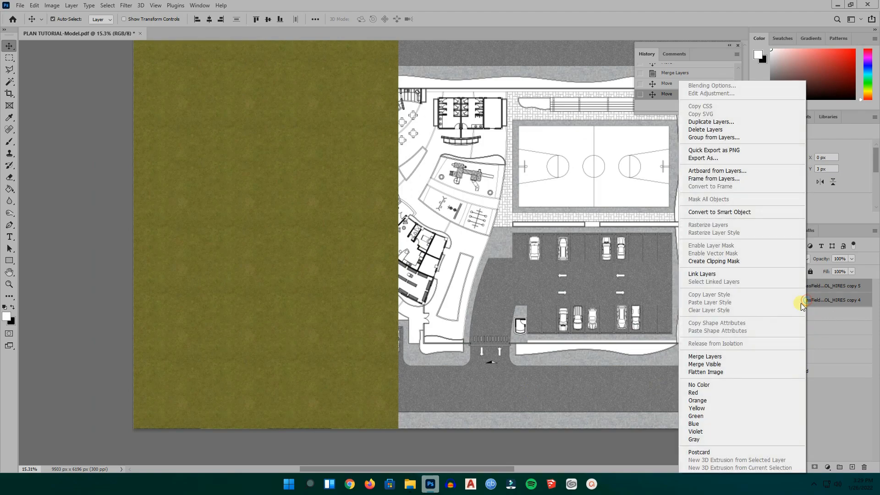
{"action": "left_click", "coordinate": [727, 356]}
{"action": "scroll", "coordinate": [253, 380], "scroll_direction": "down", "scroll_amount": 3}
{"action": "left_click_drag", "start_coordinate": [299, 336], "coordinate": [428, 334]}
{"action": "scroll", "coordinate": [431, 381], "scroll_direction": "up", "scroll_amount": 2}
{"action": "scroll", "coordinate": [313, 353], "scroll_direction": "down", "scroll_amount": 1}
{"action": "scroll", "coordinate": [264, 382], "scroll_direction": "down", "scroll_amount": 1}
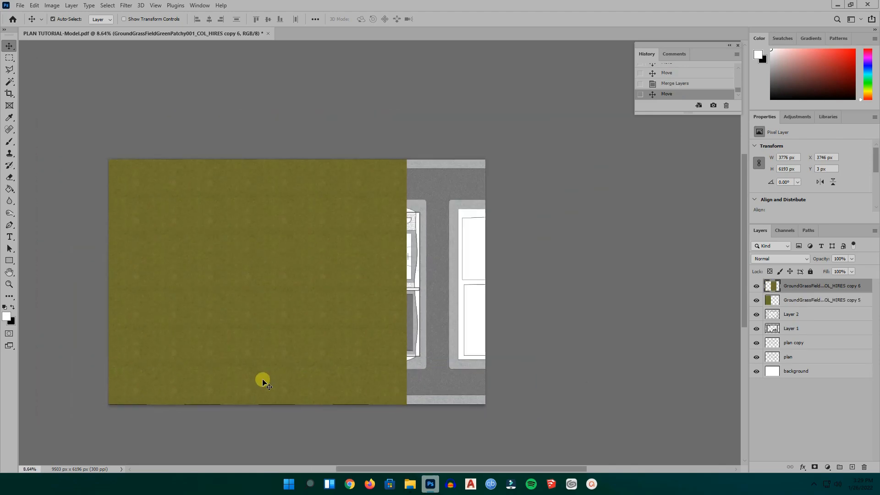
{"action": "left_click_drag", "start_coordinate": [344, 326], "coordinate": [493, 331]}
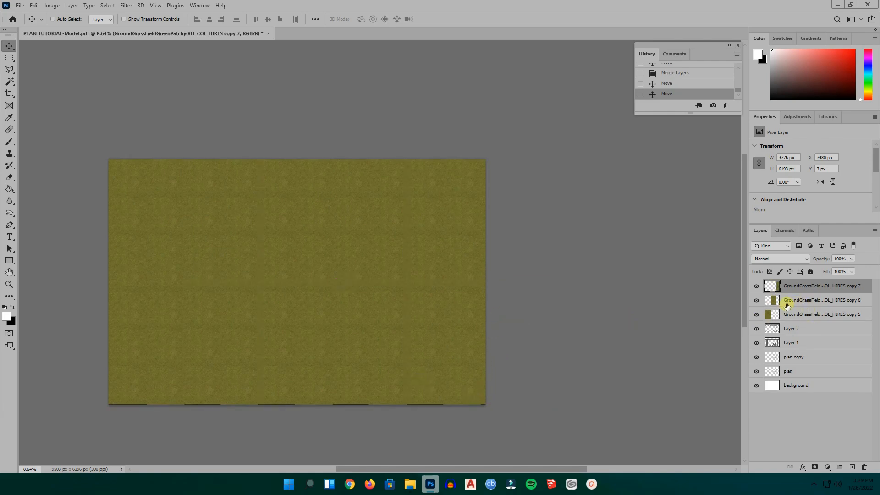
- Merge the three grass layers into one and hide the merged layer
{"action": "left_click", "coordinate": [809, 302], "text": "shift"}
{"action": "left_click", "coordinate": [802, 314], "text": "shift"}
{"action": "right_click", "coordinate": [803, 314]}
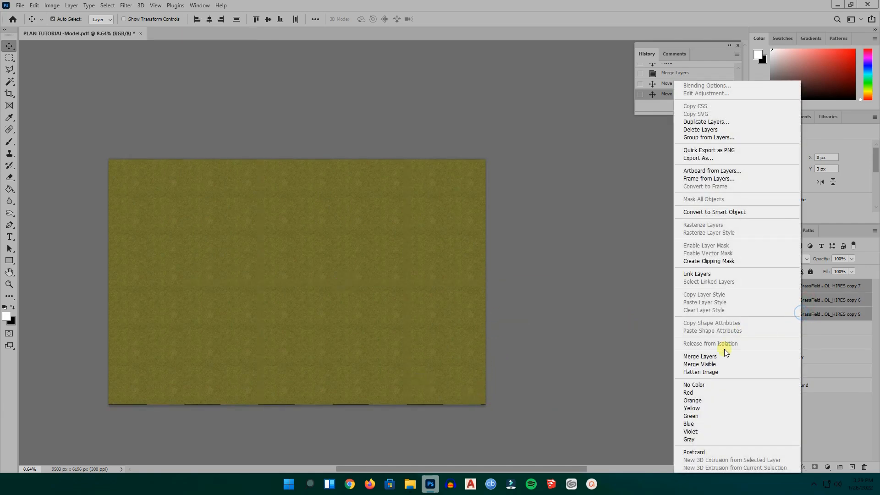
{"action": "left_click", "coordinate": [726, 357]}
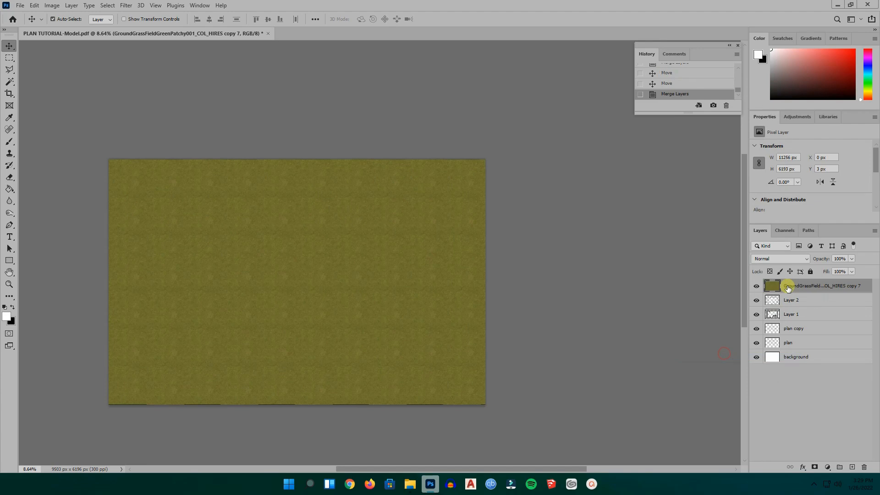
{"action": "left_click", "coordinate": [756, 287]}
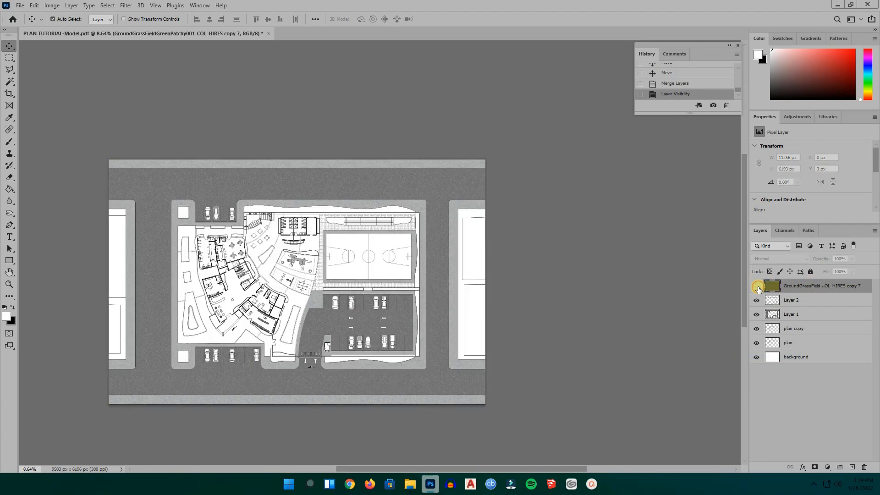
- On the plan copy layer, Magic Wand select the far-left lots, the two corner squares and the planters west of the building
{"action": "left_click", "coordinate": [802, 329]}
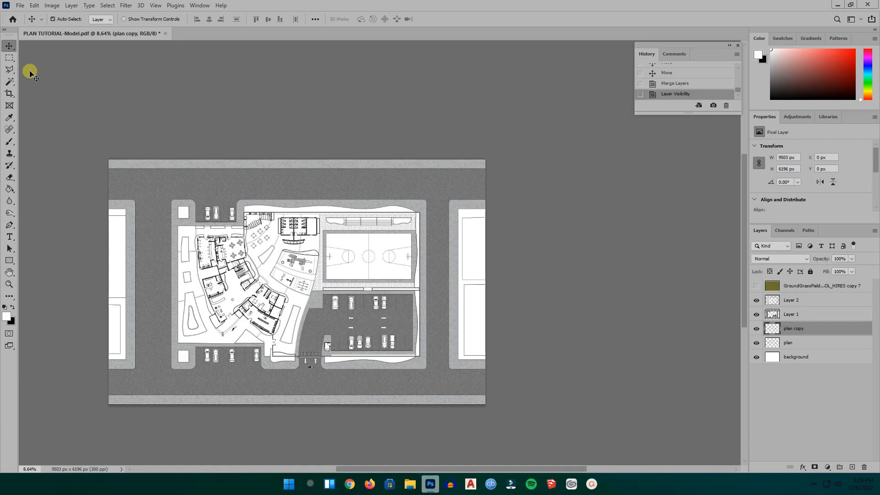
{"action": "left_click", "coordinate": [11, 81]}
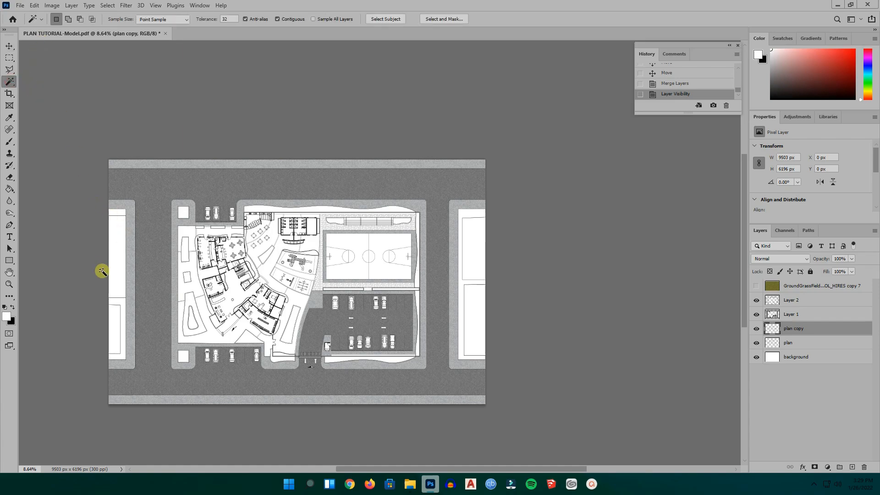
{"action": "scroll", "coordinate": [102, 271], "scroll_direction": "up", "scroll_amount": 2}
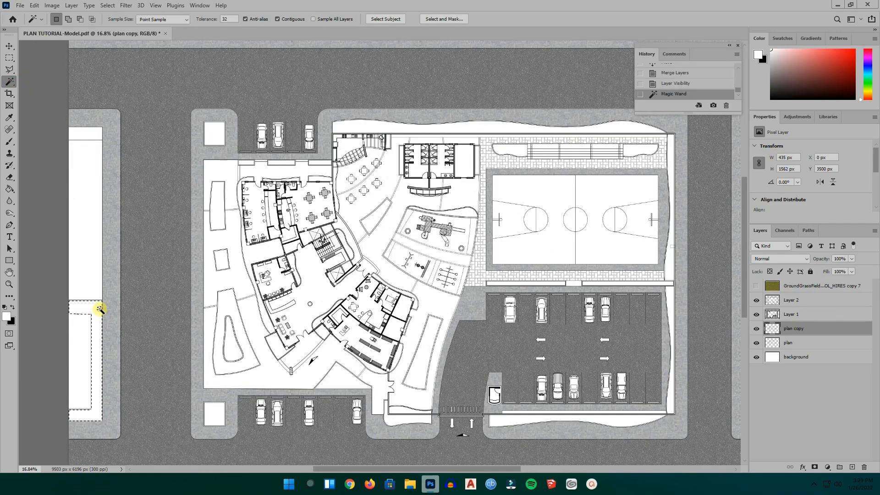
{"action": "left_click", "coordinate": [87, 136], "text": "shift"}
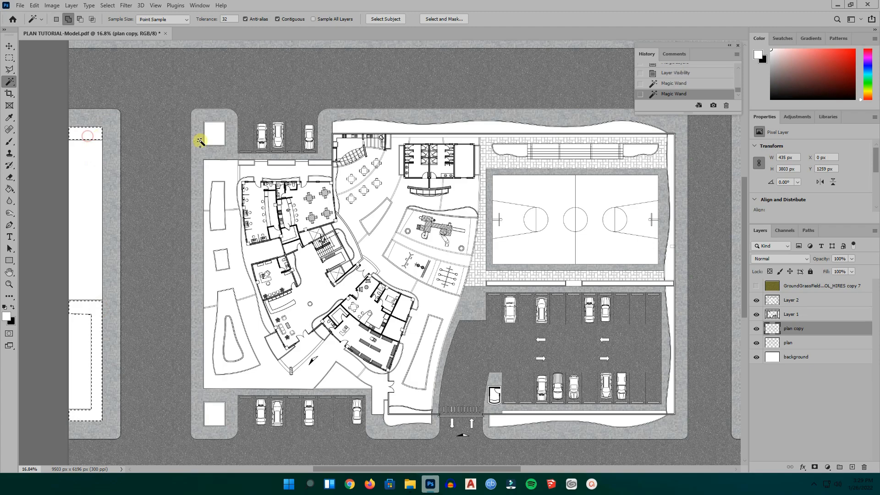
{"action": "left_click", "coordinate": [214, 134], "text": "shift"}
{"action": "left_click", "coordinate": [214, 415], "text": "shift"}
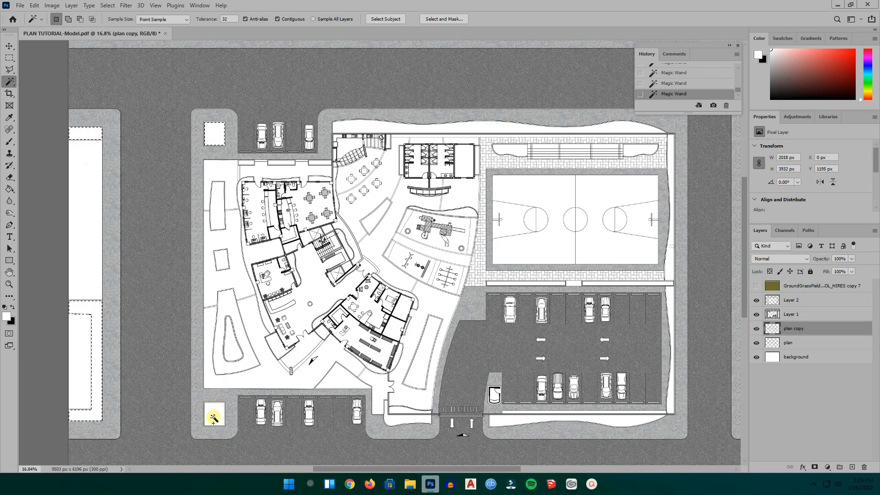
{"action": "scroll", "coordinate": [240, 371], "scroll_direction": "up", "scroll_amount": 2}
{"action": "left_click", "coordinate": [224, 367], "text": "shift"}
{"action": "scroll", "coordinate": [226, 197], "scroll_direction": "up", "scroll_amount": 3}
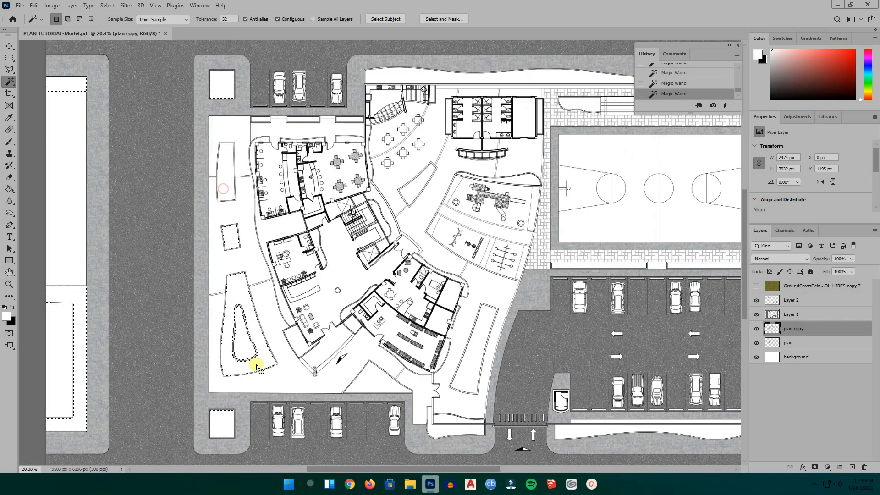
- Add the planting strips along the building's west and north sides and the rectangular beds beside the upper parking to the selection
{"action": "scroll", "coordinate": [269, 149], "scroll_direction": "up", "scroll_amount": 3}
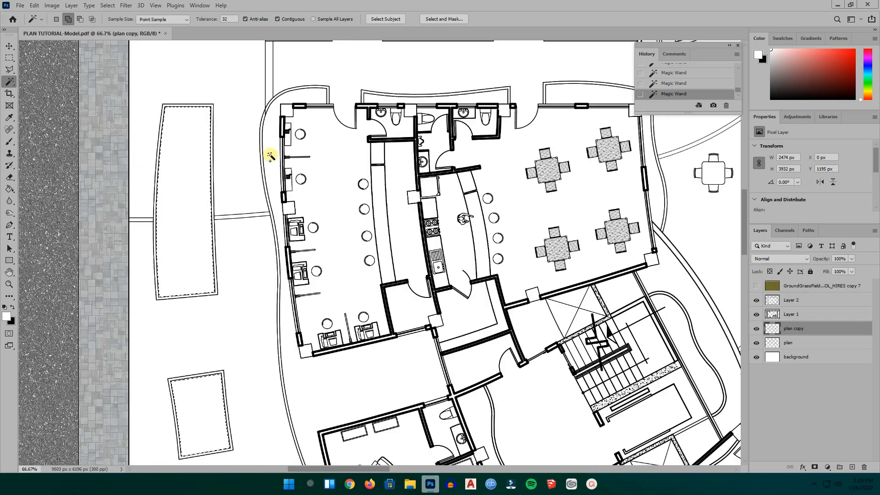
{"action": "scroll", "coordinate": [270, 156], "scroll_direction": "down", "scroll_amount": 4}
{"action": "scroll", "coordinate": [279, 194], "scroll_direction": "up", "scroll_amount": 3}
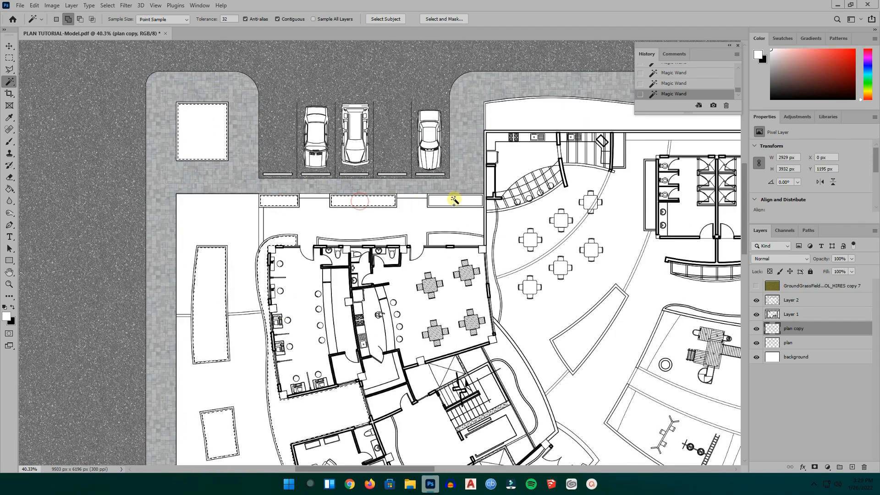
{"action": "scroll", "coordinate": [402, 246], "scroll_direction": "up", "scroll_amount": 3}
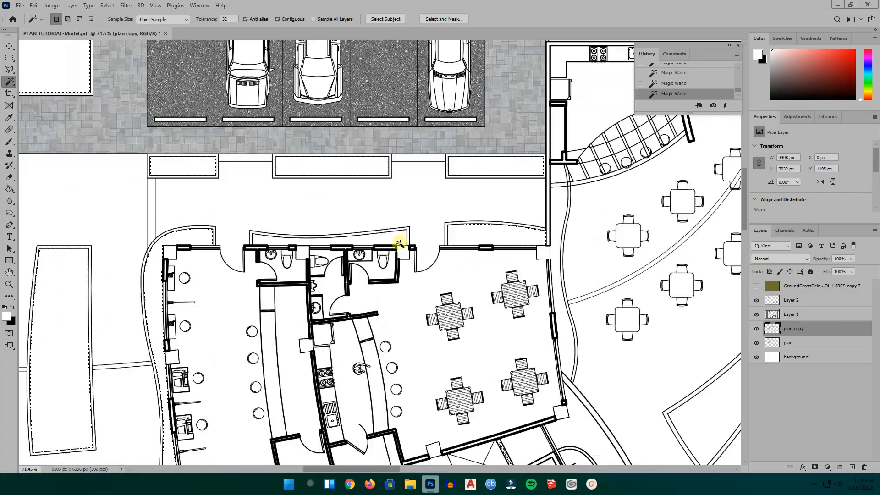
{"action": "scroll", "coordinate": [281, 173], "scroll_direction": "down", "scroll_amount": 4}
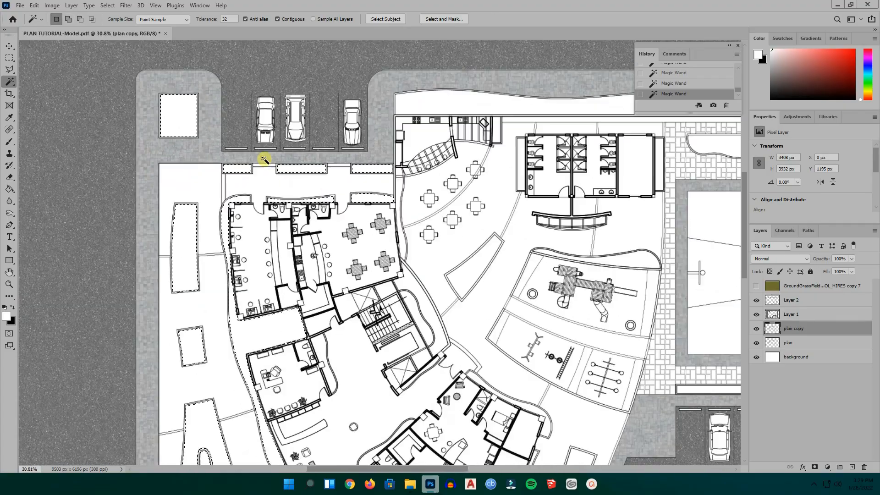
- Add the beds around the building's southern entrance, the triangular bed and the planting area by the lower gate to the selection
{"action": "scroll", "coordinate": [292, 250], "scroll_direction": "down", "scroll_amount": 3}
{"action": "scroll", "coordinate": [281, 166], "scroll_direction": "up", "scroll_amount": 3}
{"action": "scroll", "coordinate": [285, 275], "scroll_direction": "down", "scroll_amount": 3}
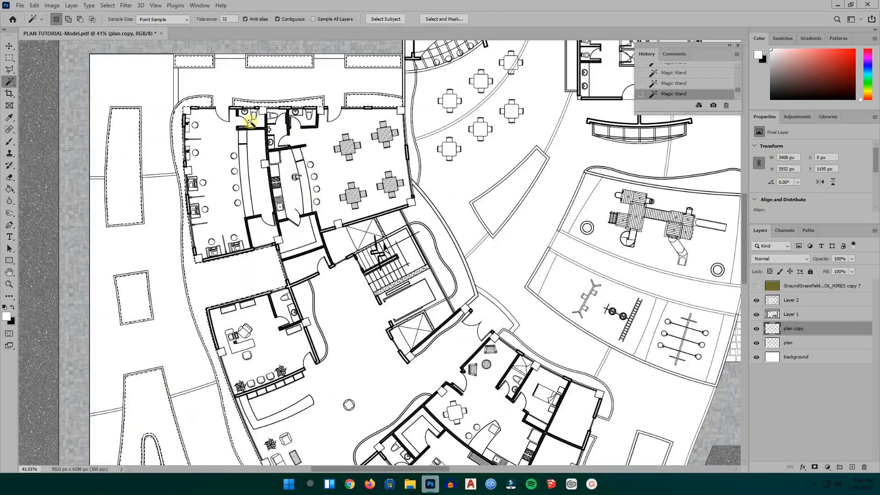
{"action": "scroll", "coordinate": [287, 384], "scroll_direction": "up", "scroll_amount": 2}
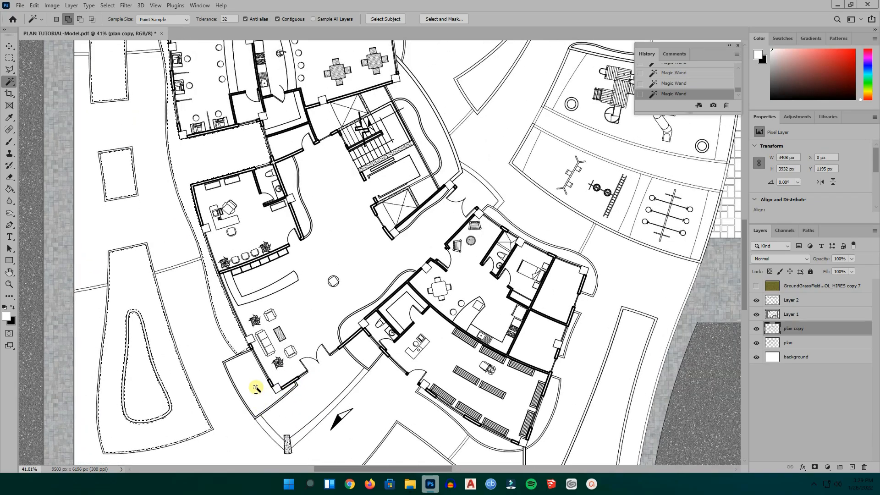
{"action": "scroll", "coordinate": [248, 385], "scroll_direction": "up", "scroll_amount": 4}
{"action": "scroll", "coordinate": [240, 365], "scroll_direction": "down", "scroll_amount": 3}
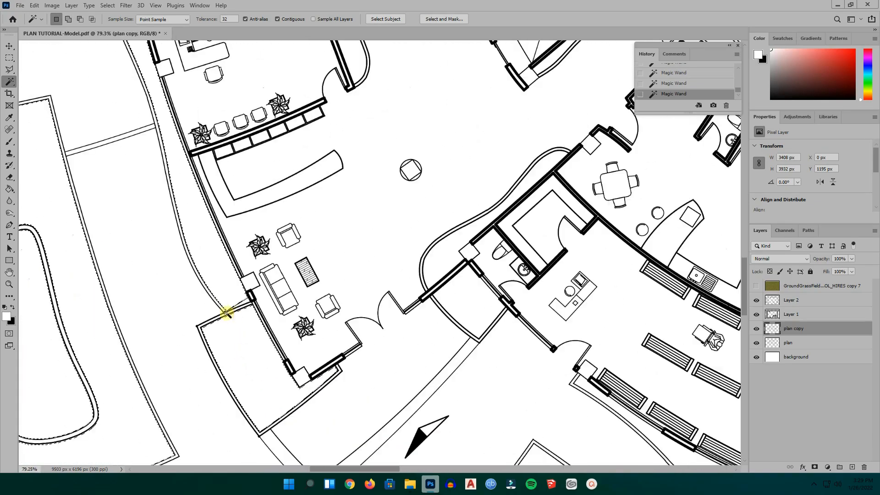
{"action": "scroll", "coordinate": [256, 286], "scroll_direction": "down", "scroll_amount": 5}
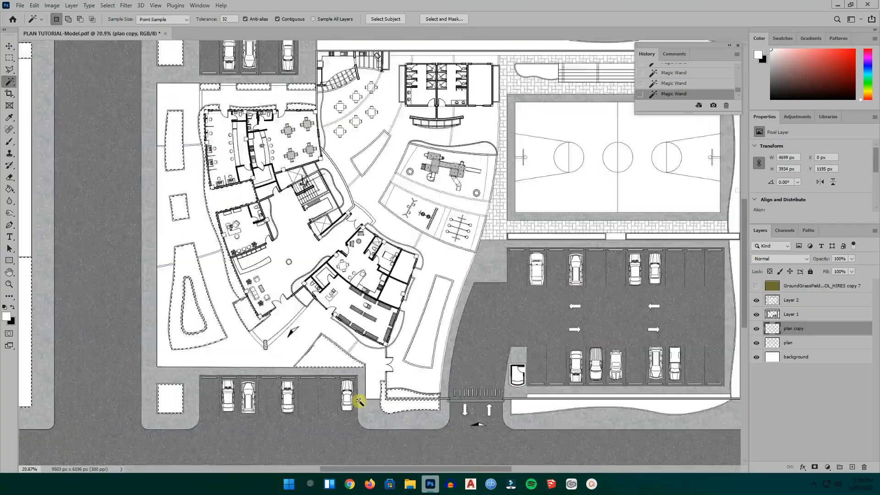
- Add the narrow planting beds along the building's east side and the curved beds beside the staircase to the selection
{"action": "scroll", "coordinate": [339, 330], "scroll_direction": "up", "scroll_amount": 3}
{"action": "scroll", "coordinate": [396, 258], "scroll_direction": "up", "scroll_amount": 2}
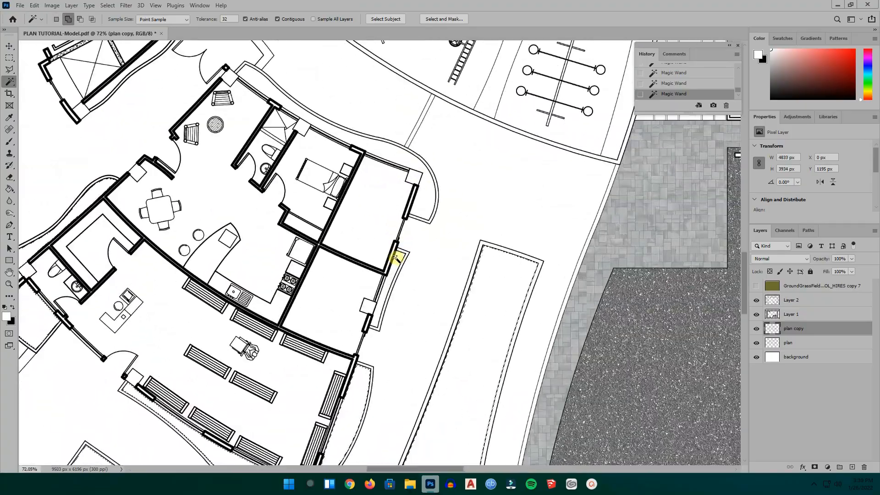
{"action": "scroll", "coordinate": [295, 180], "scroll_direction": "down", "scroll_amount": 3}
{"action": "scroll", "coordinate": [291, 252], "scroll_direction": "up", "scroll_amount": 4}
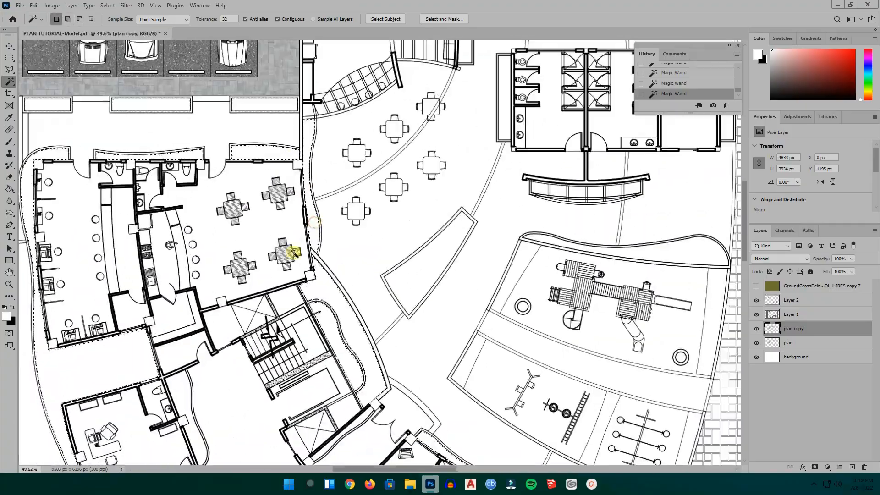
{"action": "scroll", "coordinate": [285, 188], "scroll_direction": "down", "scroll_amount": 5}
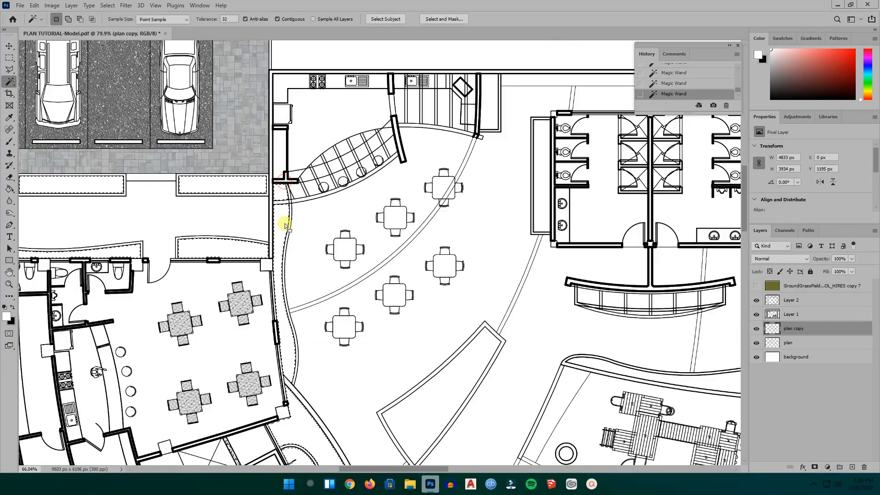
- Add the planters beside the kitchen and restroom block and next to the court's bleachers to the selection
{"action": "scroll", "coordinate": [375, 184], "scroll_direction": "up", "scroll_amount": 4}
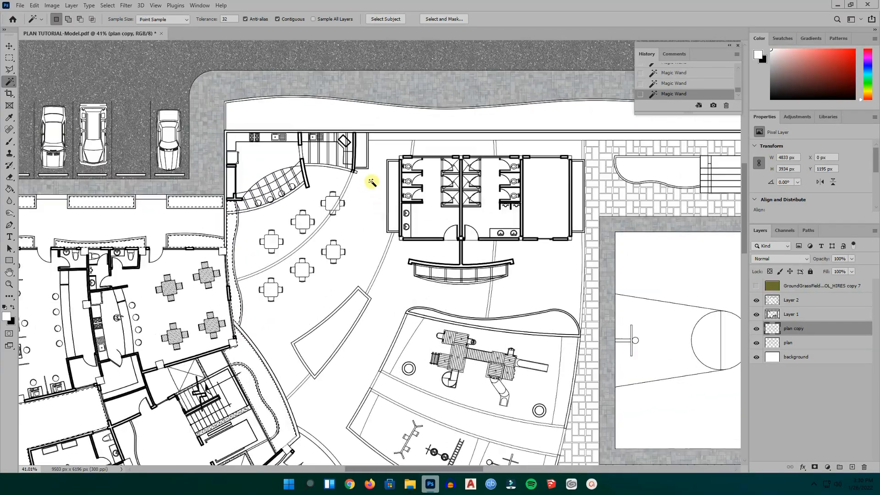
{"action": "scroll", "coordinate": [321, 165], "scroll_direction": "down", "scroll_amount": 3}
{"action": "scroll", "coordinate": [399, 174], "scroll_direction": "down", "scroll_amount": 3}
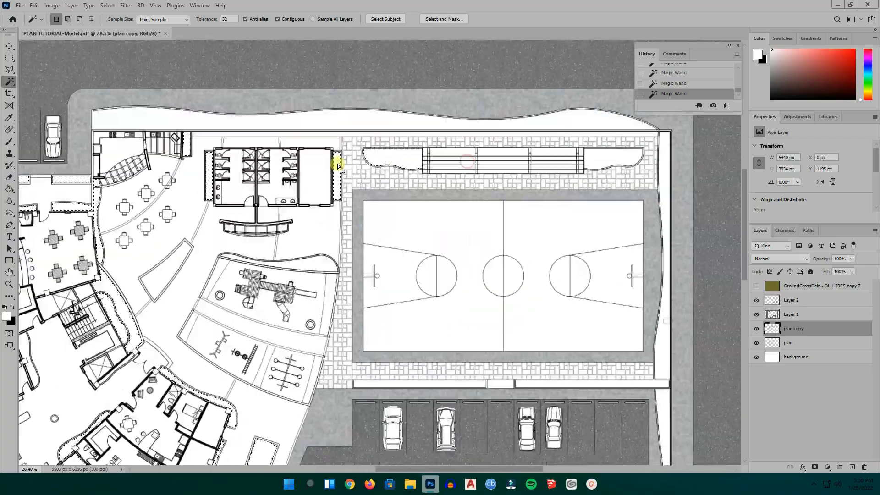
- Add the wavy perimeter green strips and the long planters between the basketball court and parking lot to the selection
{"action": "scroll", "coordinate": [510, 170], "scroll_direction": "up", "scroll_amount": 5}
{"action": "scroll", "coordinate": [481, 239], "scroll_direction": "down", "scroll_amount": 5}
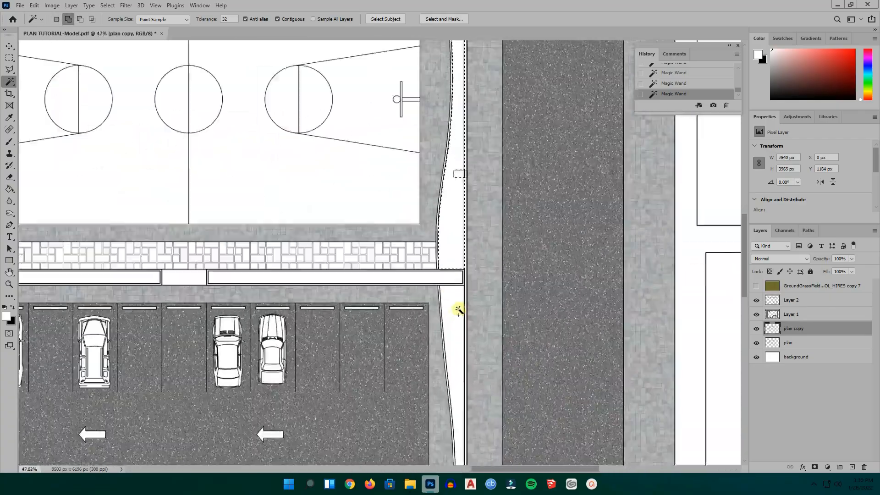
{"action": "scroll", "coordinate": [558, 257], "scroll_direction": "down", "scroll_amount": 3}
{"action": "scroll", "coordinate": [444, 198], "scroll_direction": "up", "scroll_amount": 4}
{"action": "scroll", "coordinate": [458, 311], "scroll_direction": "down", "scroll_amount": 3}
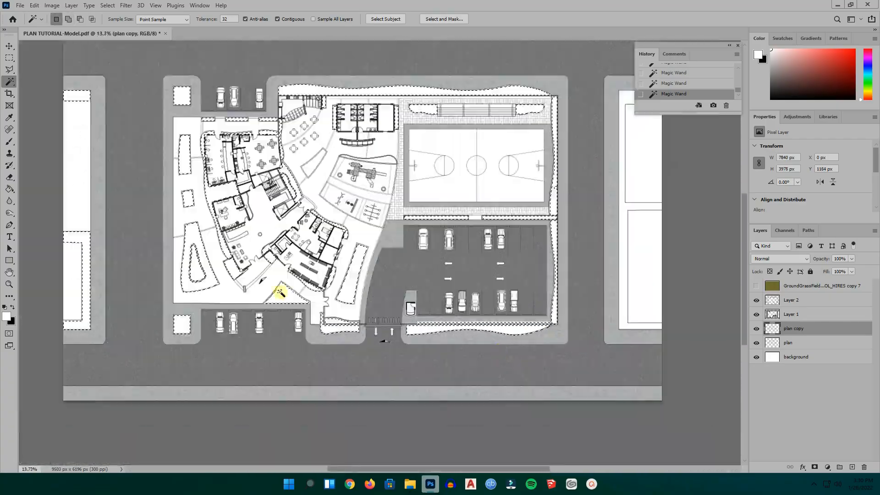
- Add the wavy bed along the playground's upper edge and the tapered planter west of it to the selection
{"action": "scroll", "coordinate": [321, 362], "scroll_direction": "up", "scroll_amount": 5}
{"action": "scroll", "coordinate": [304, 383], "scroll_direction": "down", "scroll_amount": 4}
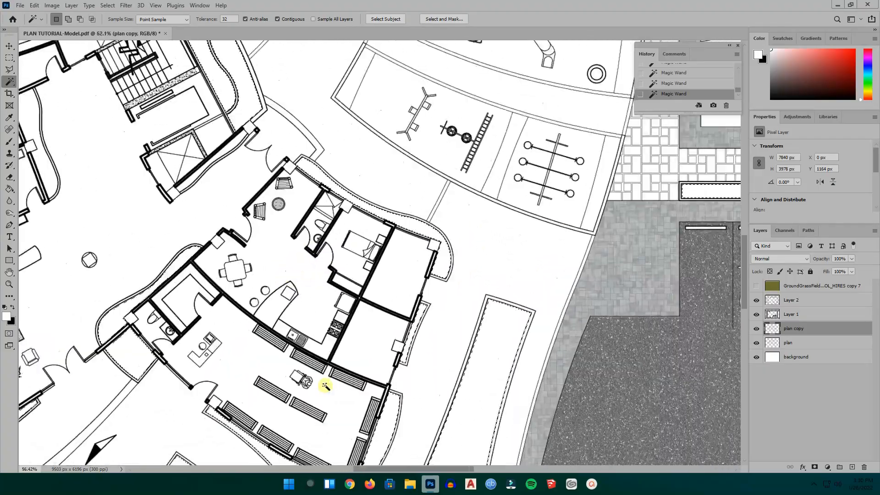
{"action": "scroll", "coordinate": [401, 233], "scroll_direction": "up", "scroll_amount": 2}
{"action": "scroll", "coordinate": [400, 233], "scroll_direction": "up", "scroll_amount": 2}
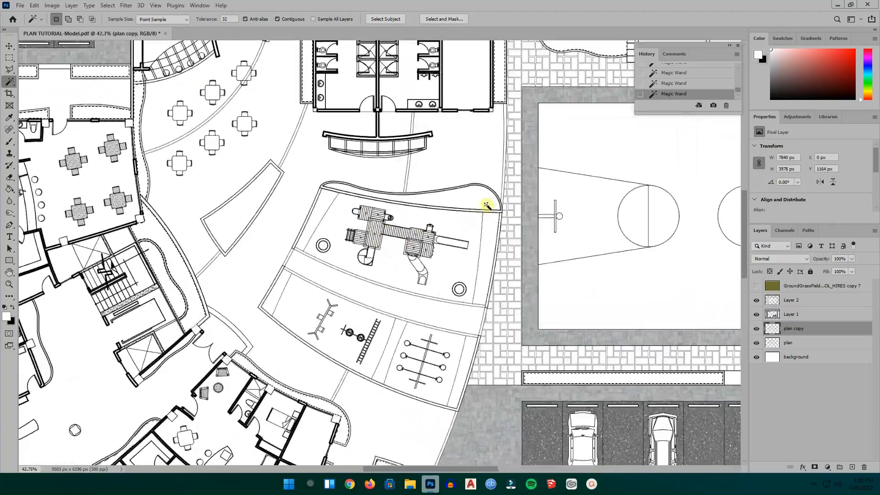
{"action": "scroll", "coordinate": [408, 251], "scroll_direction": "down", "scroll_amount": 3}
{"action": "scroll", "coordinate": [261, 232], "scroll_direction": "up", "scroll_amount": 4}
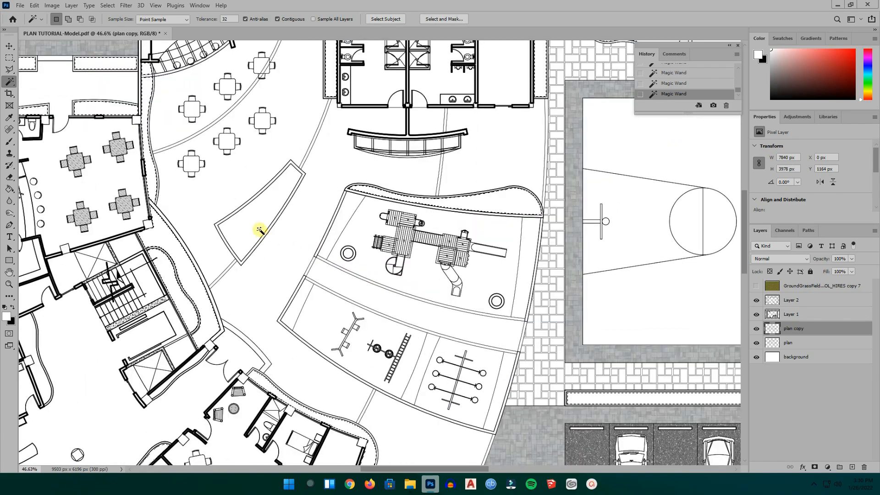
{"action": "scroll", "coordinate": [301, 272], "scroll_direction": "down", "scroll_amount": 3}
- Add the strips at both ends of the playground areas and the strip dividing the exercise equipment to the selection
{"action": "scroll", "coordinate": [326, 334], "scroll_direction": "up", "scroll_amount": 2}
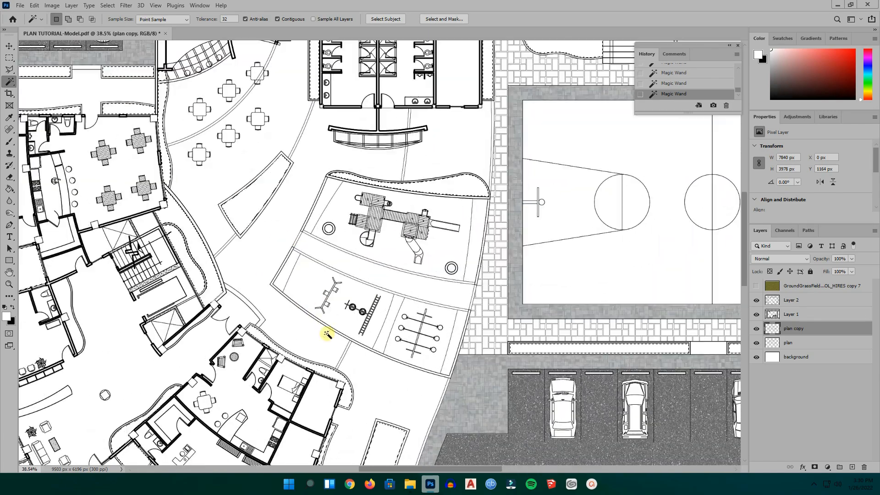
{"action": "scroll", "coordinate": [320, 327], "scroll_direction": "up", "scroll_amount": 2}
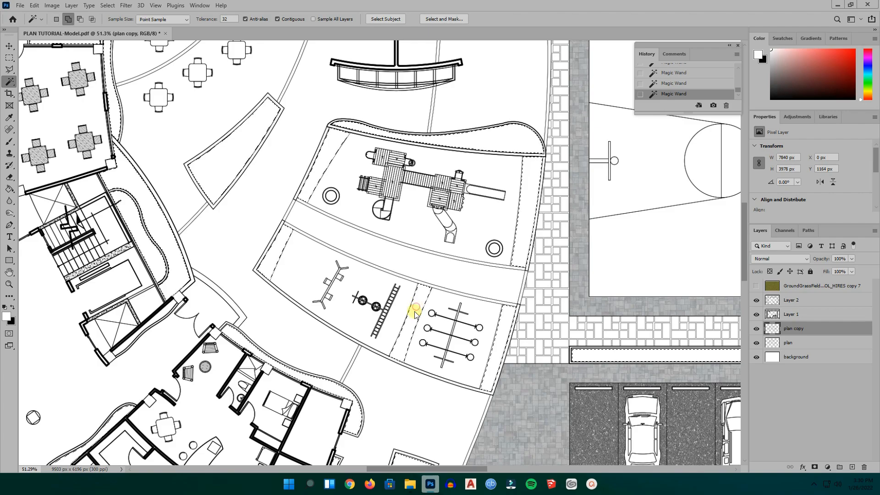
{"action": "scroll", "coordinate": [381, 279], "scroll_direction": "down", "scroll_amount": 5}
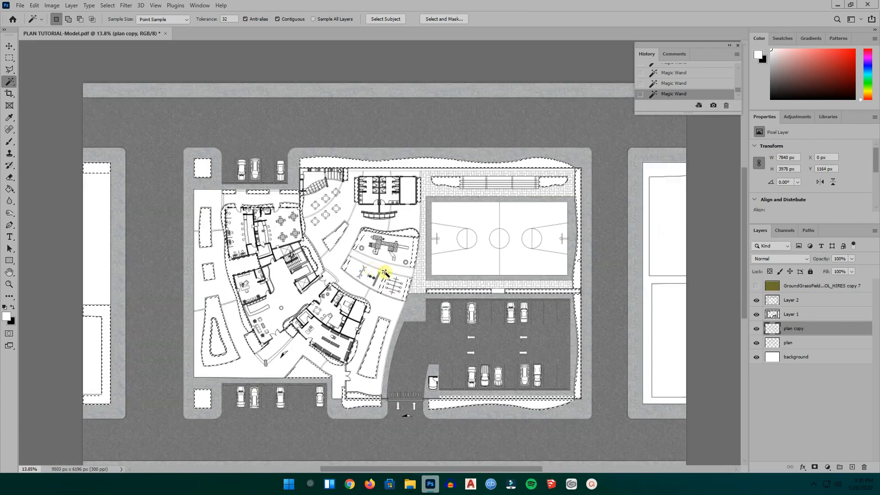
- Add the green borders around the neighbouring lots east of the site to the selection
{"action": "scroll", "coordinate": [640, 388], "scroll_direction": "up", "scroll_amount": 1}
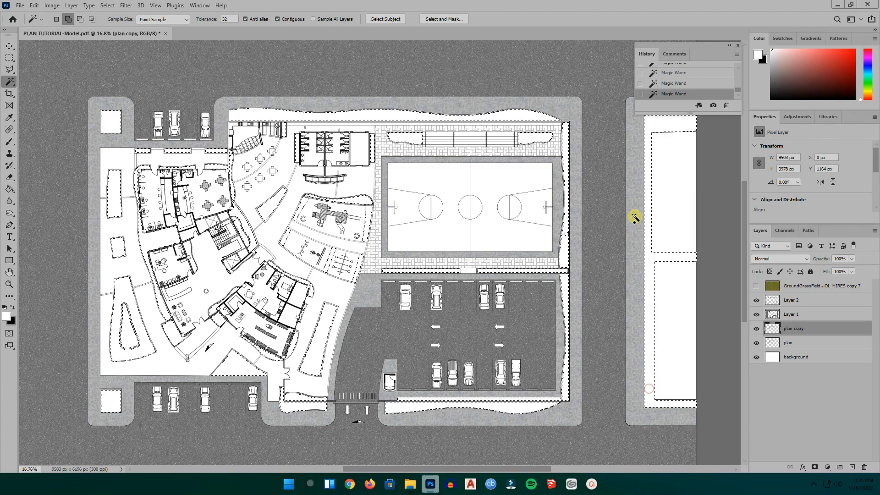
{"action": "scroll", "coordinate": [87, 298], "scroll_direction": "down", "scroll_amount": 1}
{"action": "scroll", "coordinate": [114, 259], "scroll_direction": "up", "scroll_amount": 1}
{"action": "scroll", "coordinate": [302, 112], "scroll_direction": "up", "scroll_amount": 1}
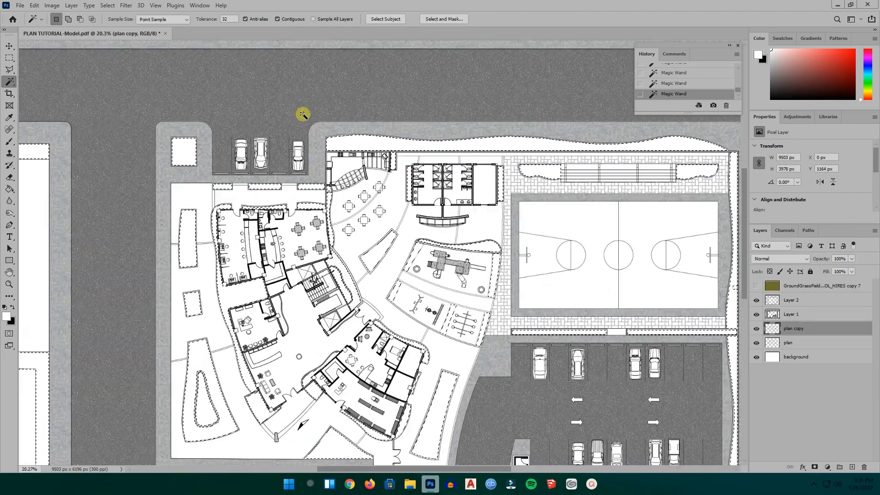
- Add the curved bed along the east wall of the office inside the building to the selection
{"action": "scroll", "coordinate": [414, 227], "scroll_direction": "up", "scroll_amount": 1}
{"action": "scroll", "coordinate": [414, 228], "scroll_direction": "up", "scroll_amount": 1}
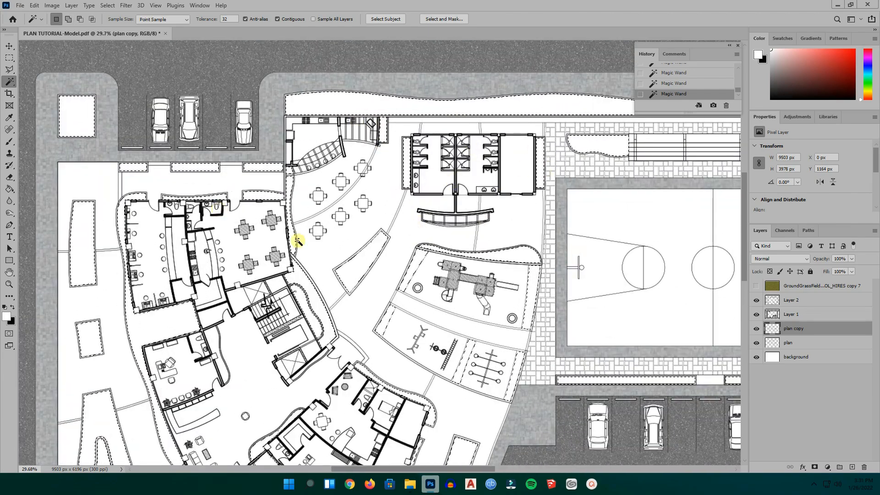
{"action": "scroll", "coordinate": [202, 140], "scroll_direction": "down", "scroll_amount": 2}
{"action": "scroll", "coordinate": [211, 298], "scroll_direction": "up", "scroll_amount": 5}
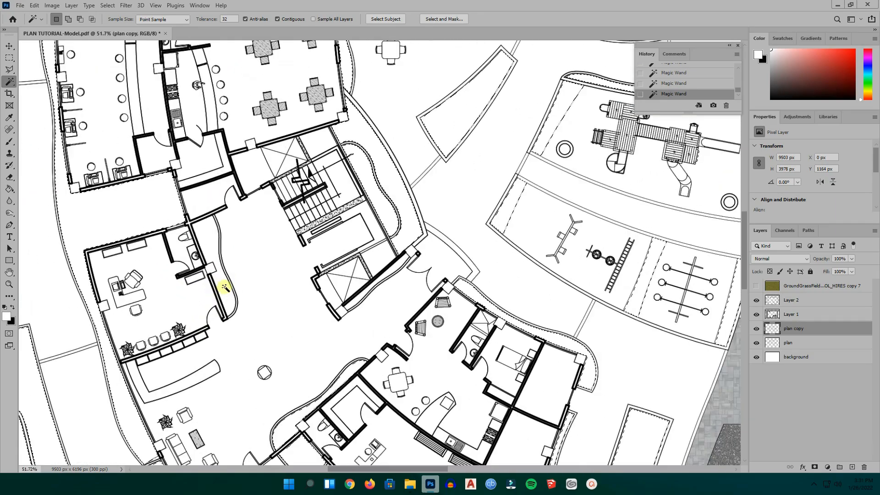
{"action": "left_click", "coordinate": [225, 287]}
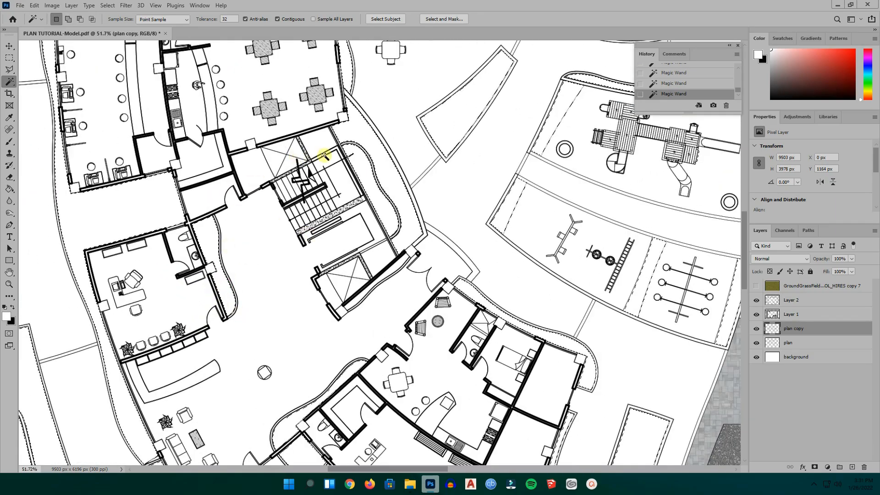
- Copy the selected planting areas from the GroundGrassField copy 7 layer onto a new layer
{"action": "scroll", "coordinate": [303, 154], "scroll_direction": "down", "scroll_amount": 2}
{"action": "scroll", "coordinate": [363, 328], "scroll_direction": "down", "scroll_amount": 1}
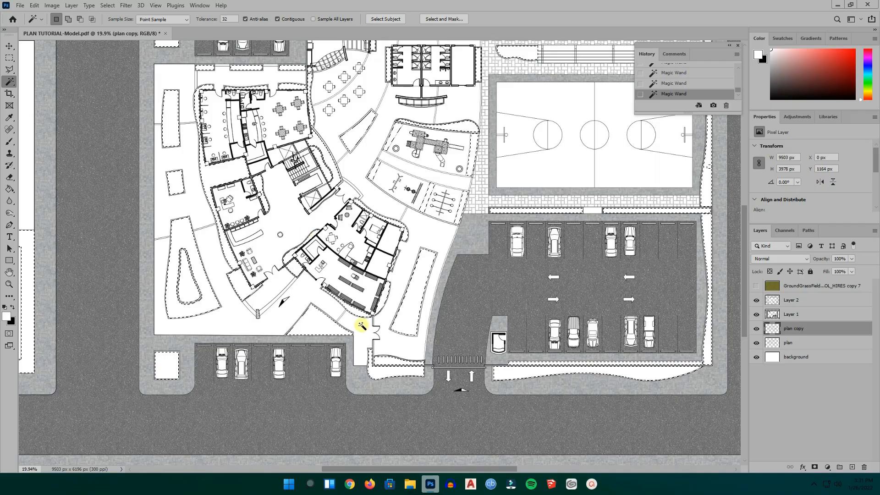
{"action": "scroll", "coordinate": [387, 229], "scroll_direction": "up", "scroll_amount": 2}
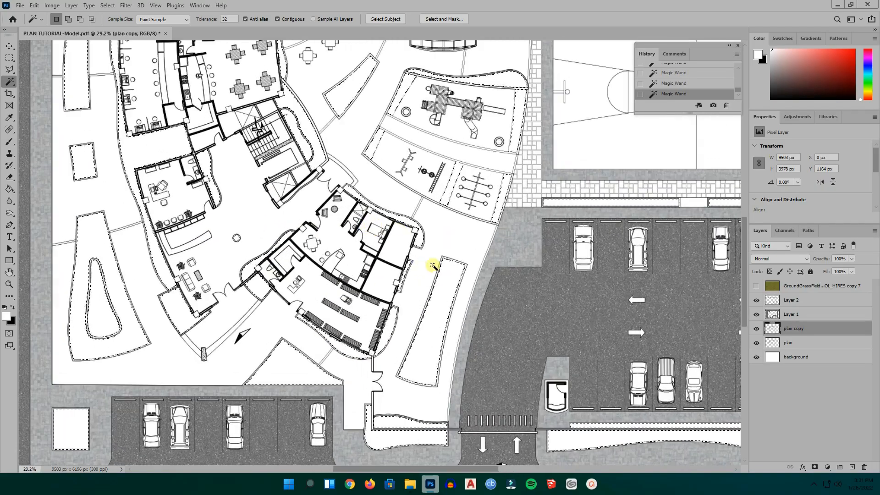
{"action": "scroll", "coordinate": [247, 275], "scroll_direction": "down", "scroll_amount": 3}
{"action": "scroll", "coordinate": [367, 161], "scroll_direction": "up", "scroll_amount": 2}
{"action": "scroll", "coordinate": [383, 174], "scroll_direction": "up", "scroll_amount": 4}
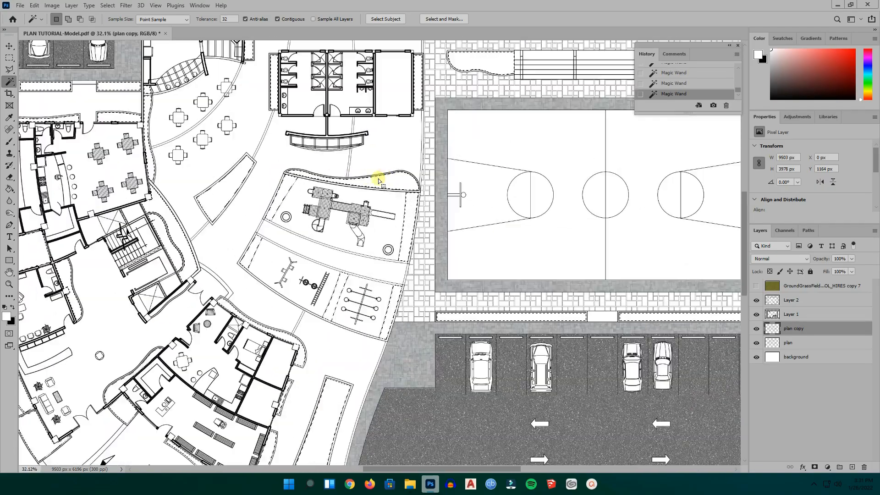
{"action": "scroll", "coordinate": [294, 236], "scroll_direction": "down", "scroll_amount": 6}
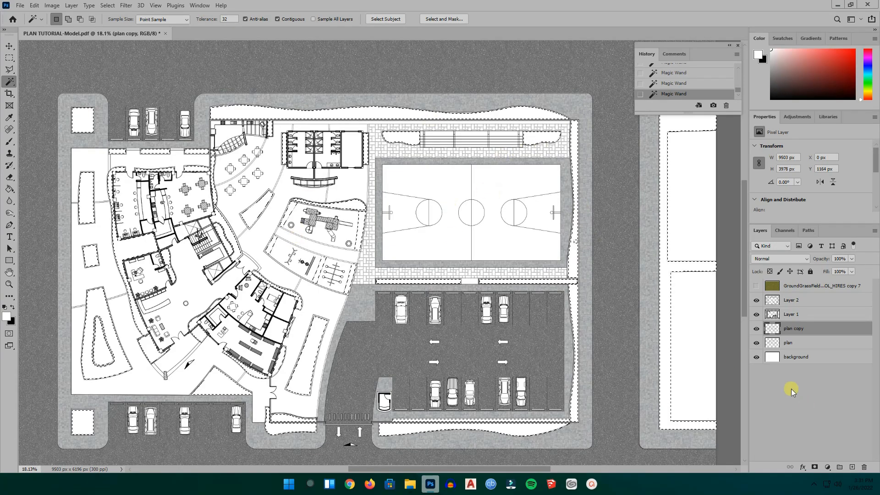
{"action": "left_click", "coordinate": [798, 288]}
{"action": "right_click", "coordinate": [345, 239]}
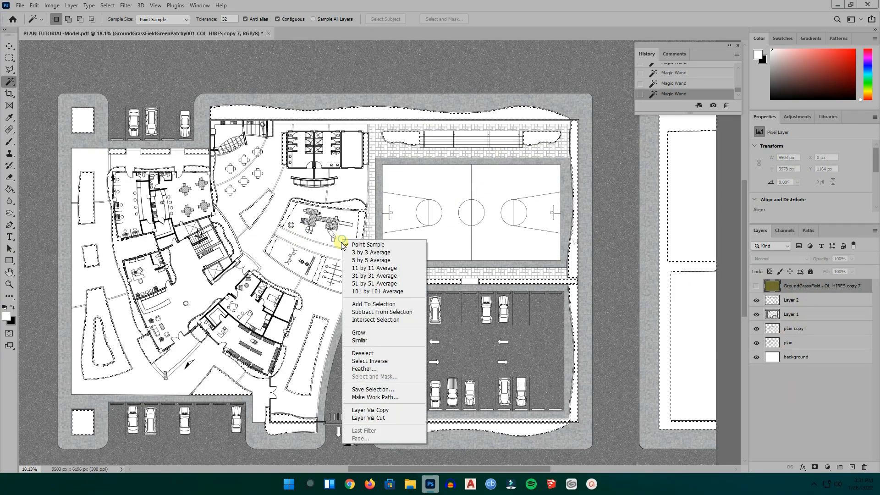
{"action": "left_click", "coordinate": [387, 410]}
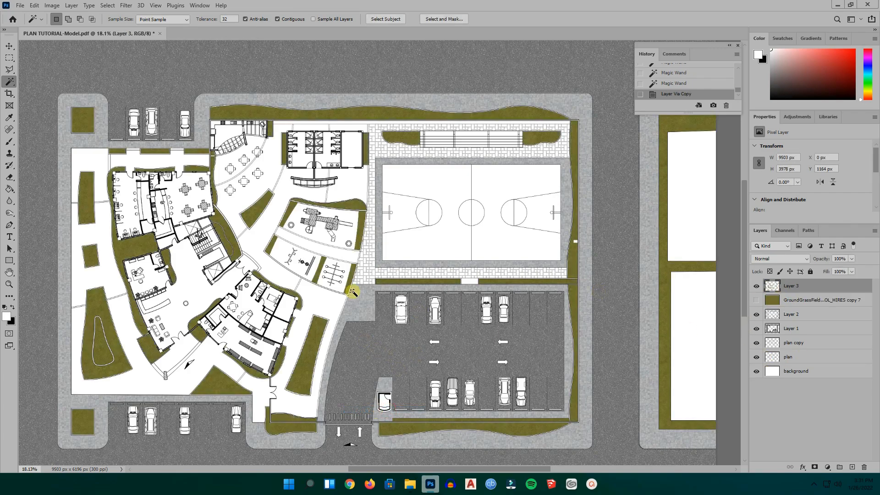
- Inspect the grass areas across the plan and compare the plan with Layer 3 hidden and shown
{"action": "scroll", "coordinate": [352, 291], "scroll_direction": "down", "scroll_amount": 3}
{"action": "scroll", "coordinate": [230, 245], "scroll_direction": "up", "scroll_amount": 7}
{"action": "scroll", "coordinate": [486, 208], "scroll_direction": "down", "scroll_amount": 3}
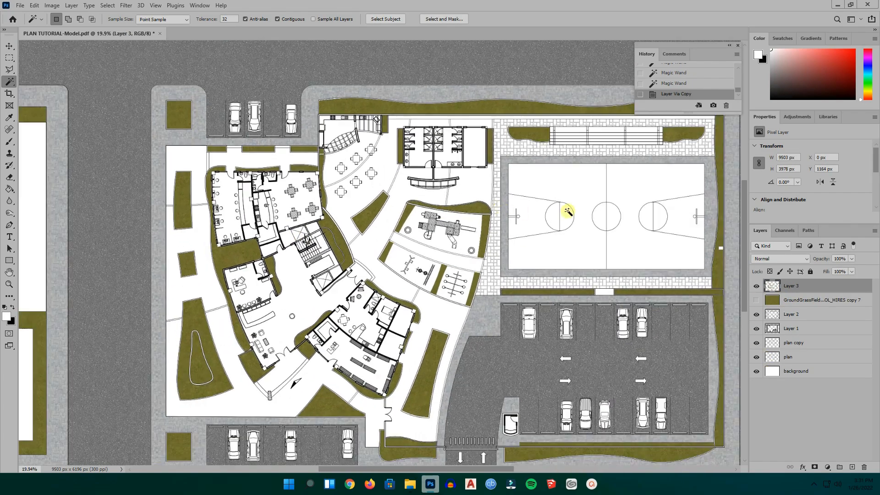
{"action": "scroll", "coordinate": [568, 212], "scroll_direction": "down", "scroll_amount": 2}
{"action": "left_click", "coordinate": [757, 287]}
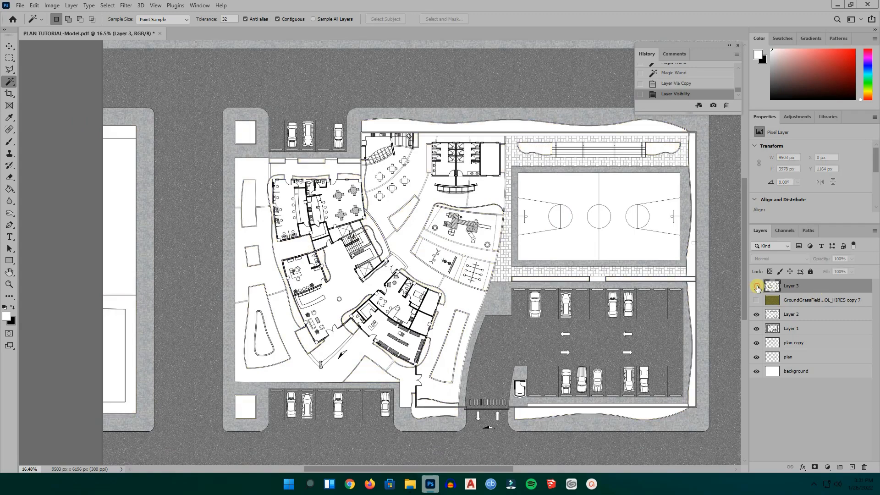
{"action": "left_click", "coordinate": [757, 287]}
{"action": "left_click", "coordinate": [757, 287]}
{"action": "left_click", "coordinate": [757, 287]}
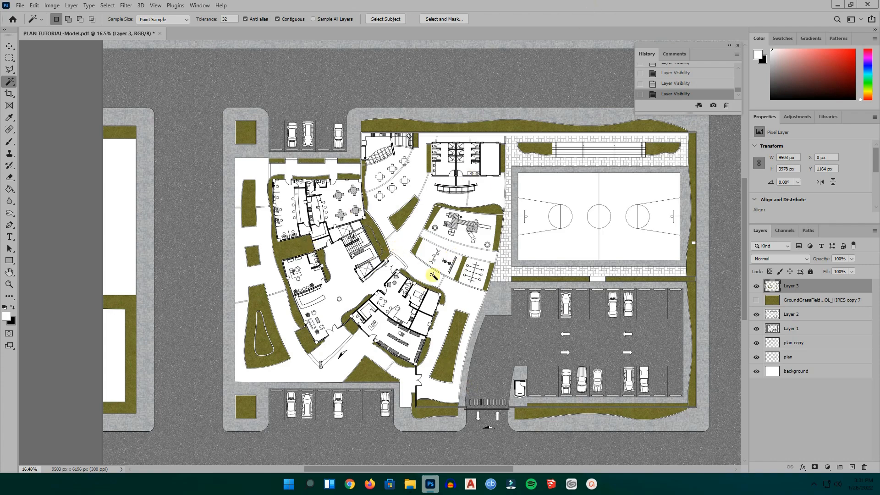
- Place the Tiles05_COL_VAR1_6K image from the Textures folder into the site plan document
{"action": "left_click", "coordinate": [409, 484]}
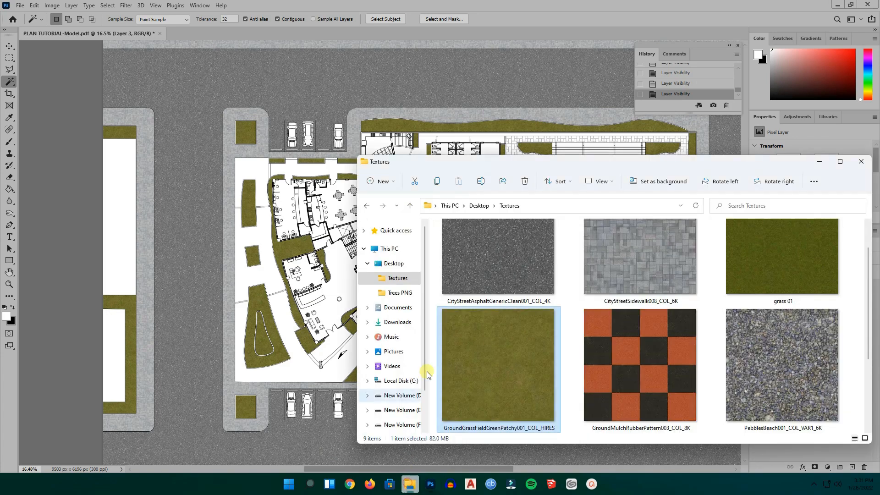
{"action": "scroll", "coordinate": [612, 337], "scroll_direction": "down", "scroll_amount": 2}
{"action": "scroll", "coordinate": [610, 337], "scroll_direction": "up", "scroll_amount": 2}
{"action": "scroll", "coordinate": [611, 337], "scroll_direction": "down", "scroll_amount": 2}
{"action": "left_click", "coordinate": [520, 368]}
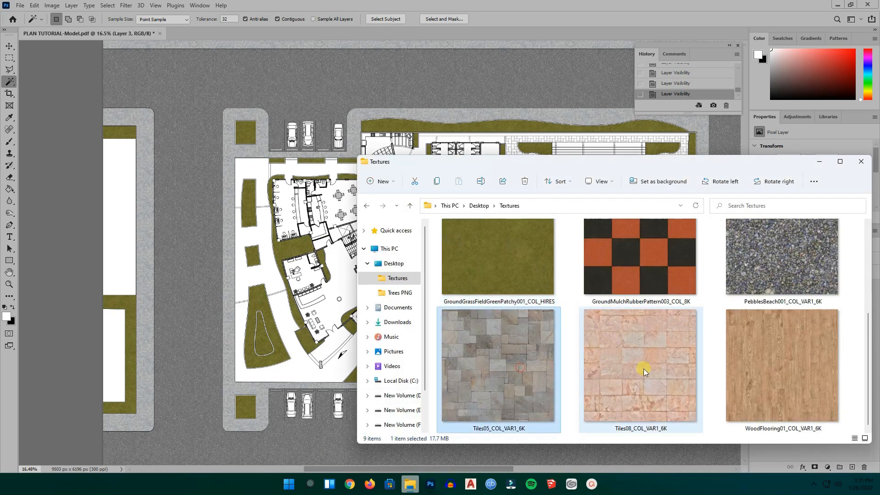
{"action": "left_click_drag", "start_coordinate": [499, 392], "coordinate": [295, 207]}
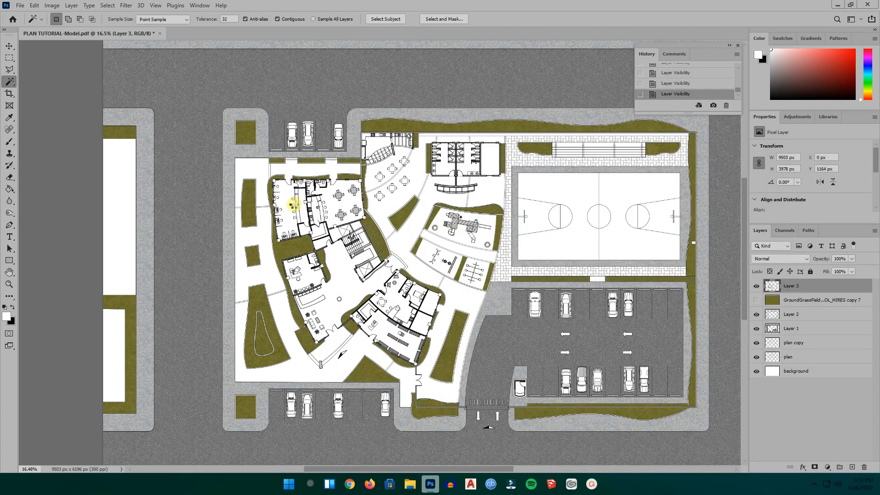
- Scale the placed tile texture down to about 2.76% and position it at the site's northwest corner
{"action": "scroll", "coordinate": [314, 236], "scroll_direction": "down", "scroll_amount": 2}
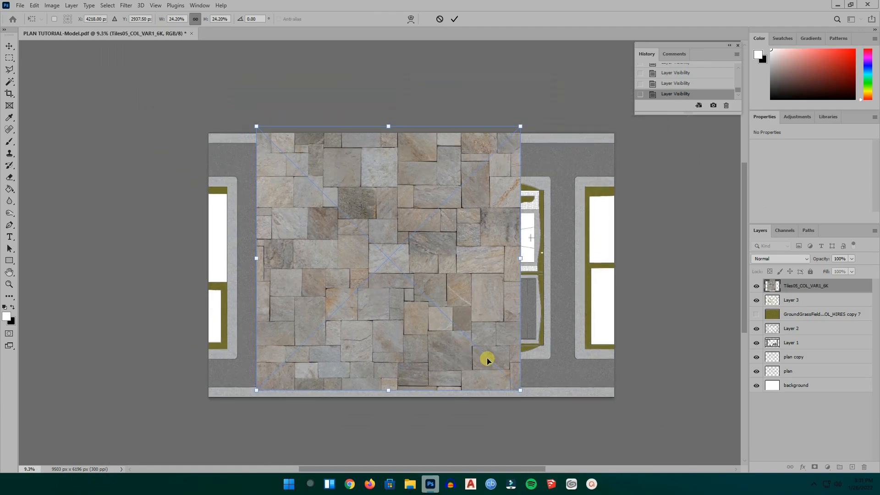
{"action": "left_click_drag", "start_coordinate": [523, 389], "coordinate": [345, 215]}
{"action": "left_click_drag", "start_coordinate": [291, 161], "coordinate": [319, 211]}
{"action": "scroll", "coordinate": [319, 212], "scroll_direction": "up", "scroll_amount": 2}
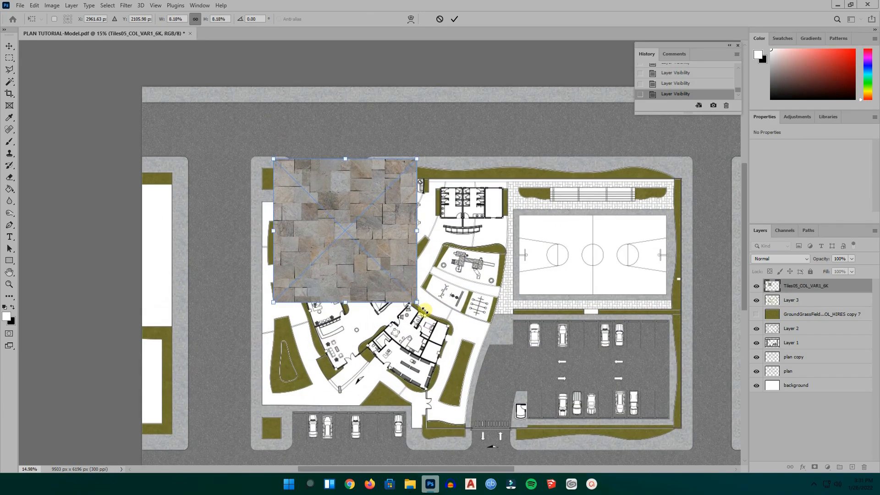
{"action": "left_click_drag", "start_coordinate": [416, 305], "coordinate": [283, 186]}
{"action": "scroll", "coordinate": [281, 193], "scroll_direction": "up", "scroll_amount": 2}
{"action": "scroll", "coordinate": [283, 198], "scroll_direction": "up", "scroll_amount": 1}
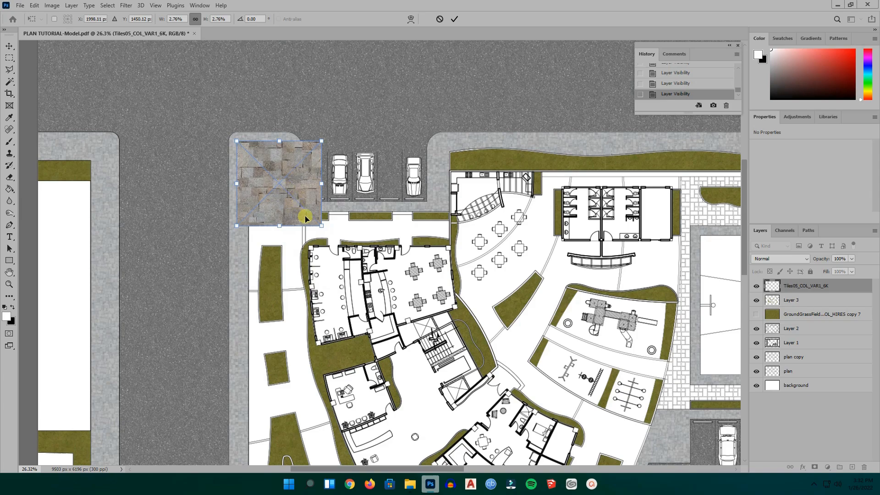
- Reduce the tile texture to 1.45%, move it over the northwest square planter and commit the placement
{"action": "left_click_drag", "start_coordinate": [320, 225], "coordinate": [299, 249]}
{"action": "scroll", "coordinate": [297, 243], "scroll_direction": "up", "scroll_amount": 4}
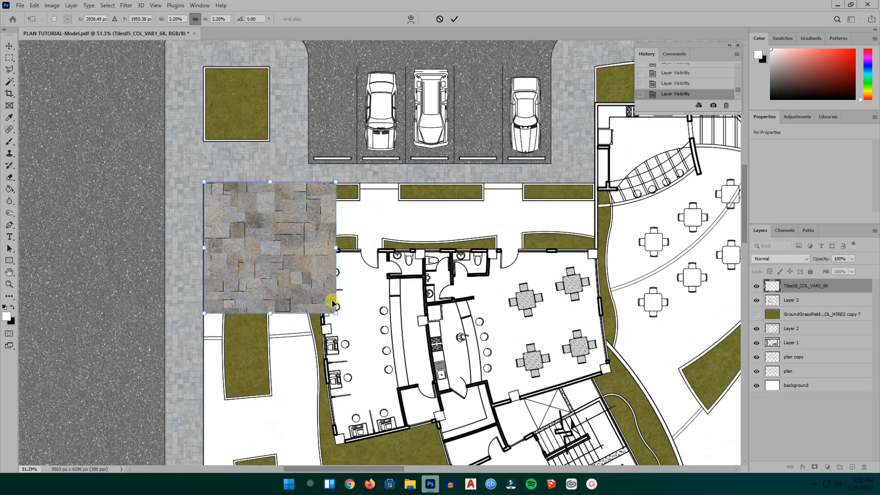
{"action": "left_click_drag", "start_coordinate": [334, 312], "coordinate": [299, 274]}
{"action": "scroll", "coordinate": [303, 273], "scroll_direction": "down", "scroll_amount": 2}
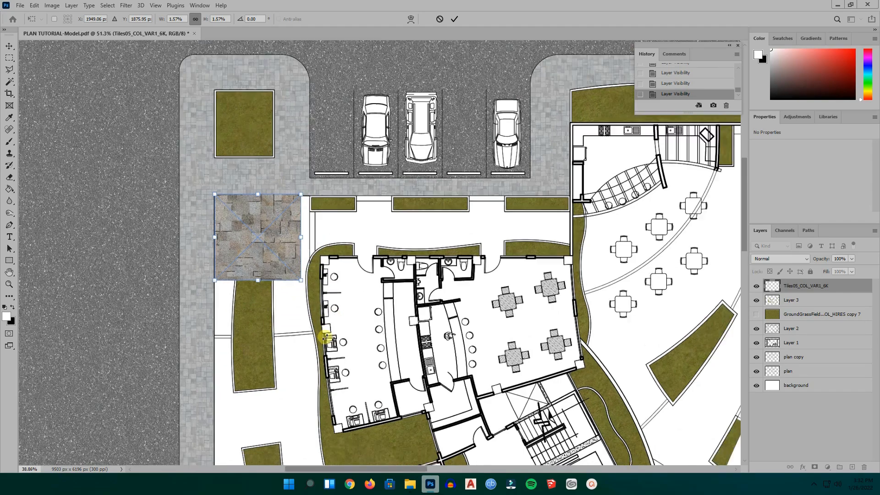
{"action": "scroll", "coordinate": [303, 271], "scroll_direction": "up", "scroll_amount": 2}
{"action": "left_click_drag", "start_coordinate": [326, 311], "coordinate": [316, 308]}
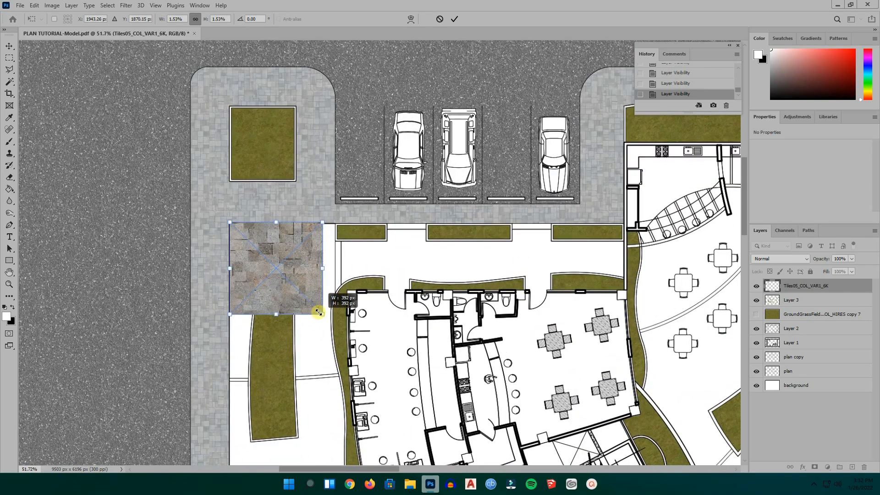
{"action": "left_click_drag", "start_coordinate": [311, 275], "coordinate": [282, 124]}
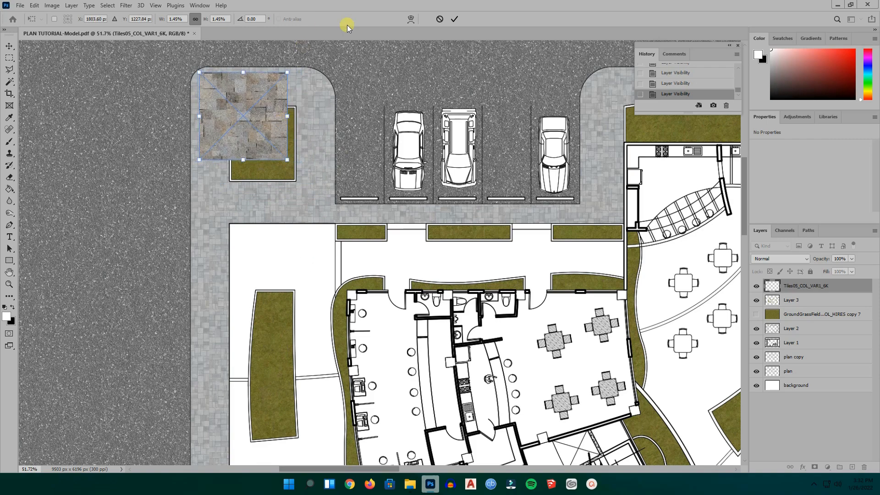
{"action": "left_click", "coordinate": [454, 19]}
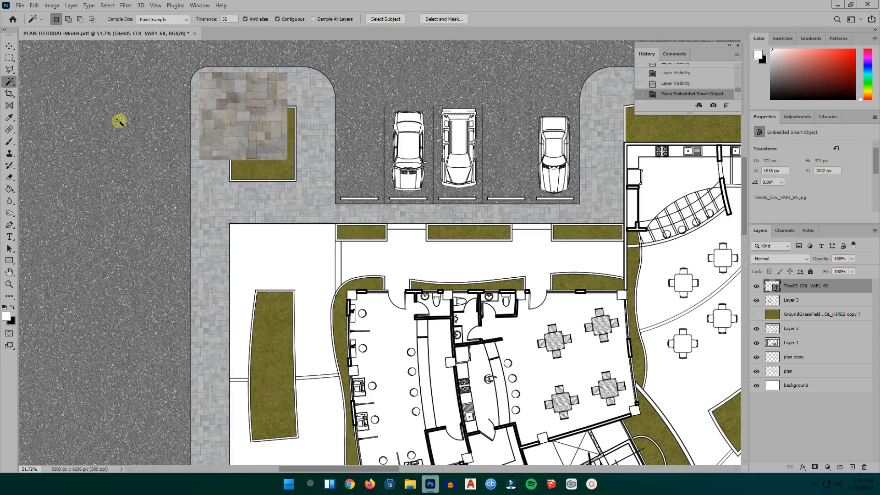
- Duplicate the tile texture directly below the original and merge the two tile layers into one
{"action": "left_click", "coordinate": [9, 48]}
{"action": "left_click_drag", "start_coordinate": [234, 106], "coordinate": [241, 194]}
{"action": "scroll", "coordinate": [232, 189], "scroll_direction": "up", "scroll_amount": 3}
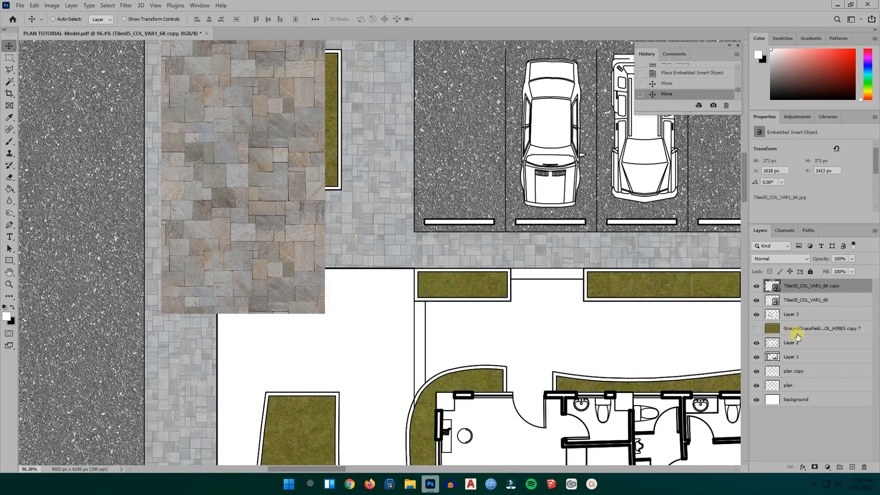
{"action": "left_click", "coordinate": [808, 303], "text": "ctrl"}
{"action": "right_click", "coordinate": [807, 303]}
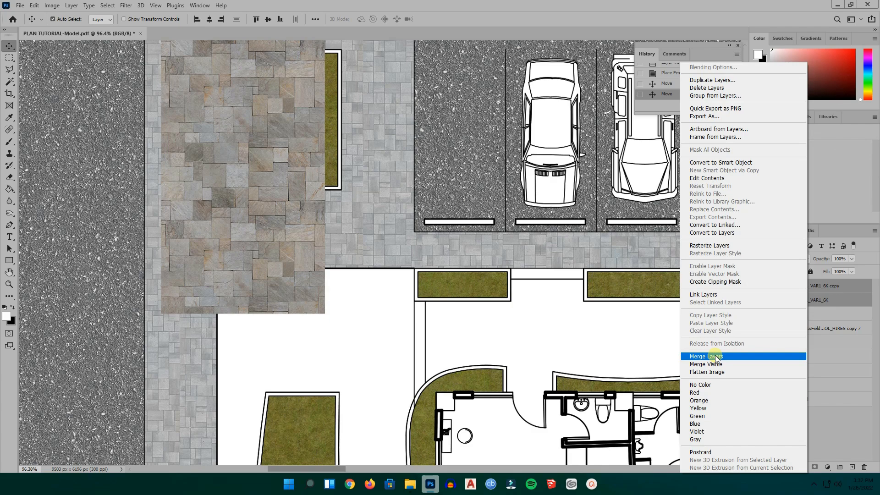
{"action": "left_click", "coordinate": [716, 355]}
- Duplicate the merged tile strip downward and align the copy flush with the lower end of the original
{"action": "scroll", "coordinate": [270, 176], "scroll_direction": "down", "scroll_amount": 5}
{"action": "left_click_drag", "start_coordinate": [261, 154], "coordinate": [262, 256]}
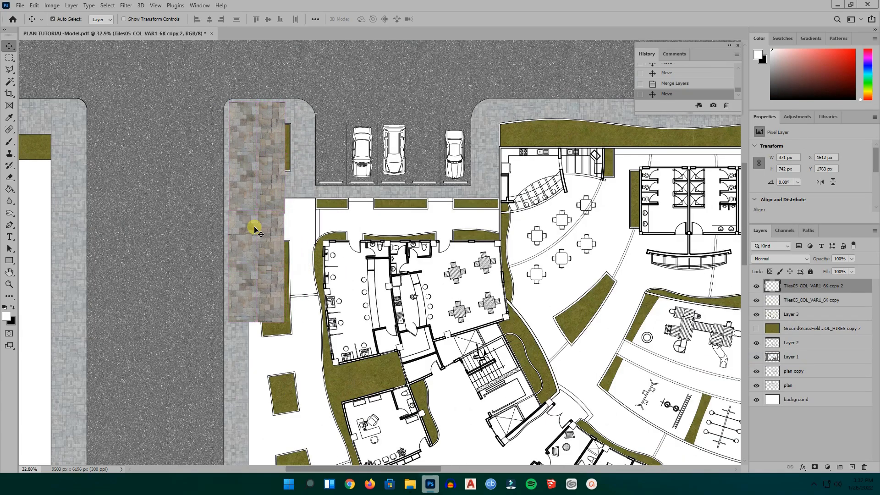
{"action": "scroll", "coordinate": [265, 218], "scroll_direction": "up", "scroll_amount": 3}
{"action": "scroll", "coordinate": [264, 219], "scroll_direction": "up", "scroll_amount": 2}
{"action": "left_click_drag", "start_coordinate": [265, 219], "coordinate": [271, 239]}
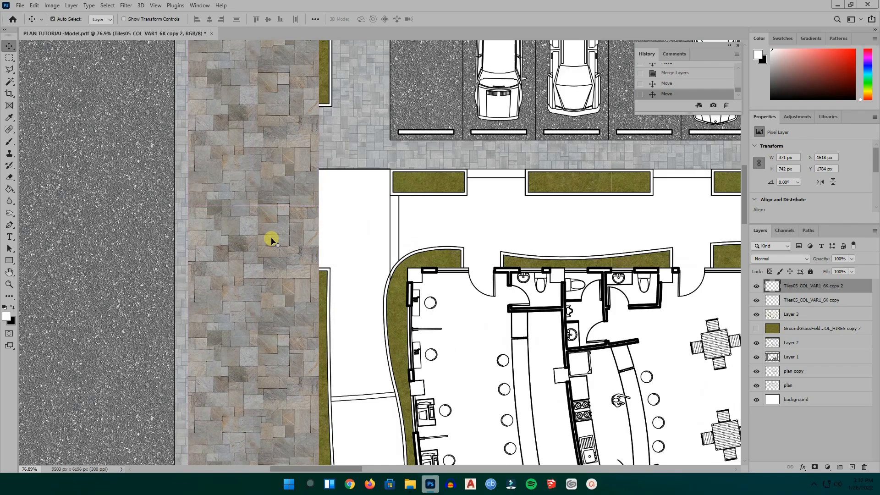
- Merge the two tile strip layers and duplicate the merged strip directly below, flush with its lower end
{"action": "scroll", "coordinate": [270, 204], "scroll_direction": "up", "scroll_amount": 3}
{"action": "scroll", "coordinate": [268, 188], "scroll_direction": "down", "scroll_amount": 8}
{"action": "left_click", "coordinate": [786, 300], "text": "ctrl"}
{"action": "right_click", "coordinate": [786, 285]}
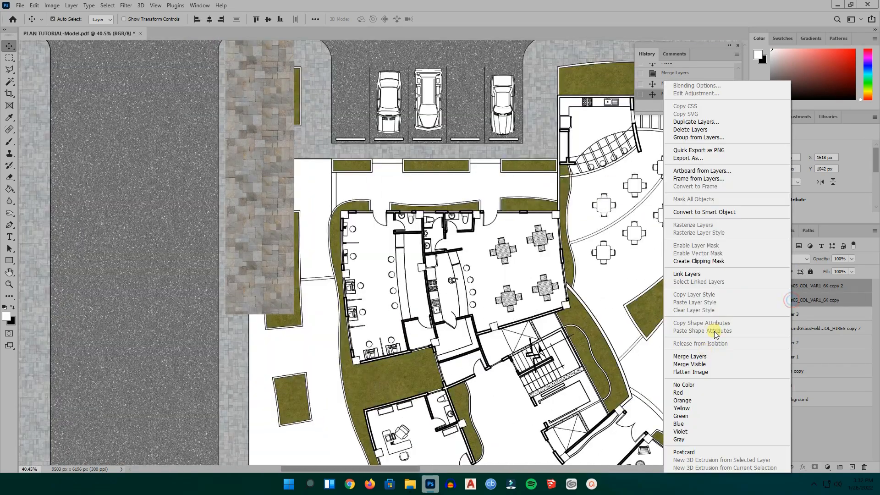
{"action": "left_click", "coordinate": [715, 361]}
{"action": "scroll", "coordinate": [282, 195], "scroll_direction": "down", "scroll_amount": 2}
{"action": "left_click_drag", "start_coordinate": [282, 195], "coordinate": [282, 366]}
- Merge the longer tile strips and duplicate the result downward, aligning the copy to extend the column over the southern road
{"action": "key", "text": "ctrl+e"}
{"action": "scroll", "coordinate": [255, 290], "scroll_direction": "up", "scroll_amount": 8}
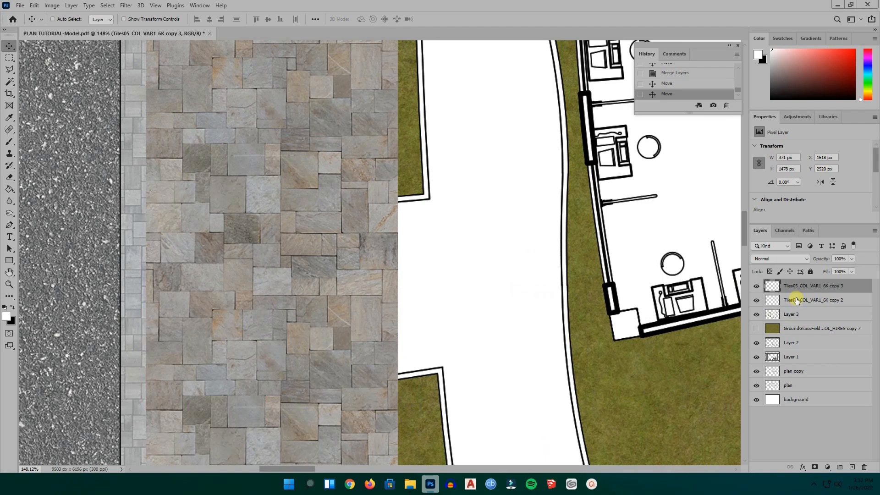
{"action": "scroll", "coordinate": [264, 118], "scroll_direction": "down", "scroll_amount": 8}
{"action": "left_click_drag", "start_coordinate": [268, 243], "coordinate": [266, 412]}
{"action": "scroll", "coordinate": [257, 147], "scroll_direction": "down", "scroll_amount": 3}
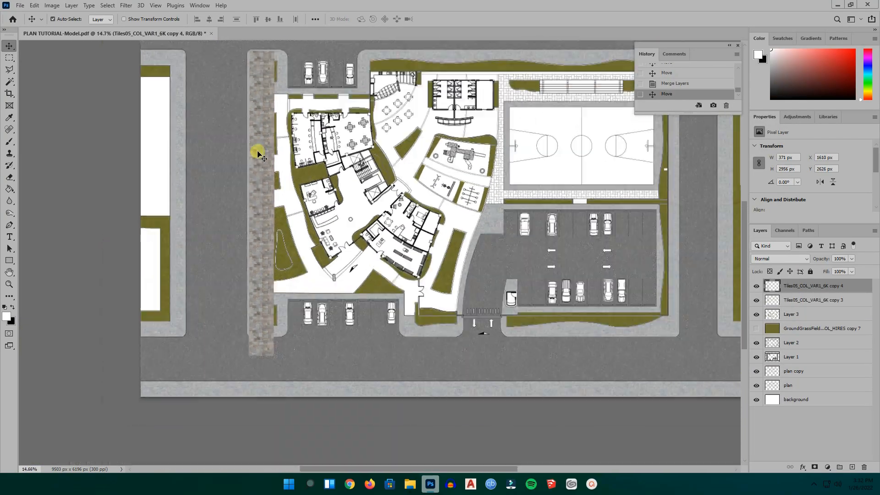
{"action": "scroll", "coordinate": [255, 308], "scroll_direction": "up", "scroll_amount": 3}
{"action": "left_click_drag", "start_coordinate": [255, 258], "coordinate": [255, 297]}
{"action": "scroll", "coordinate": [252, 312], "scroll_direction": "down", "scroll_amount": 2}
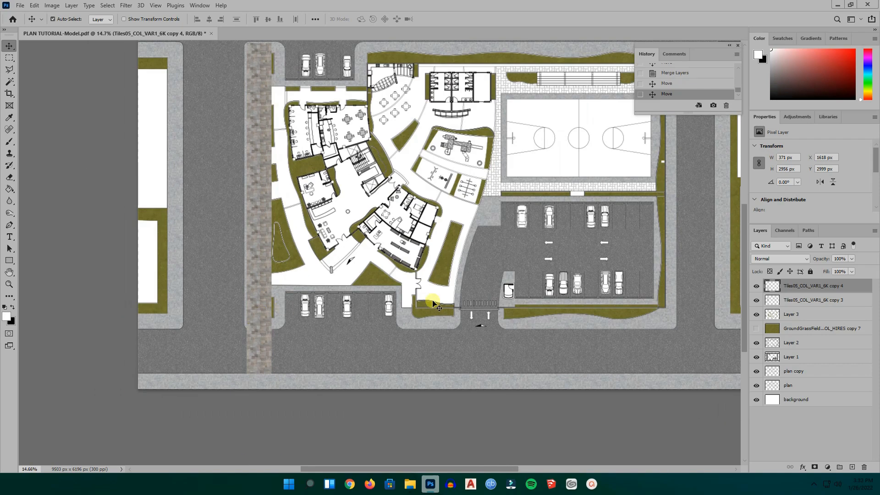
- Merge the tile strips into one full-height column and place a duplicate flush against its east side
{"action": "left_click", "coordinate": [792, 303], "text": "ctrl"}
{"action": "right_click", "coordinate": [791, 303]}
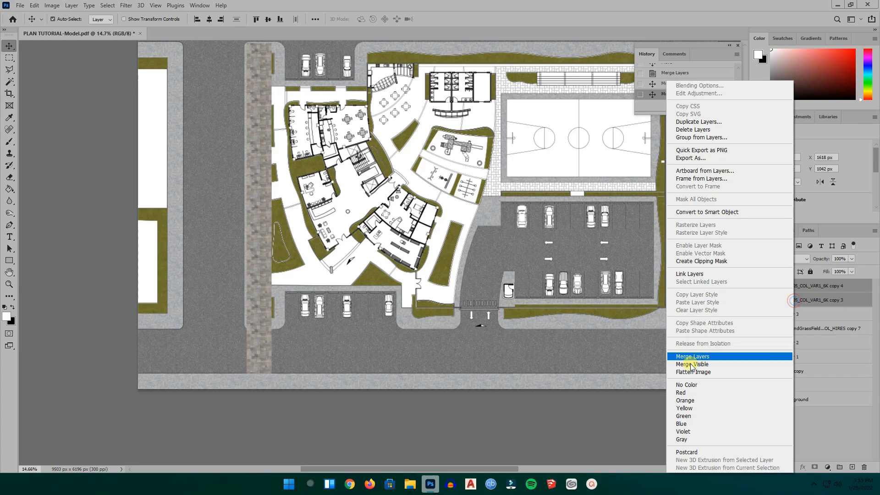
{"action": "left_click", "coordinate": [683, 357]}
{"action": "left_click_drag", "start_coordinate": [263, 277], "coordinate": [301, 255]}
{"action": "scroll", "coordinate": [266, 260], "scroll_direction": "up", "scroll_amount": 3}
{"action": "scroll", "coordinate": [292, 385], "scroll_direction": "up", "scroll_amount": 4}
{"action": "mouse_move", "coordinate": [300, 385]}
{"action": "left_mouse_down"}
{"action": "mouse_move", "coordinate": [308, 384]}
{"action": "mouse_move", "coordinate": [246, 348]}
{"action": "mouse_move", "coordinate": [294, 390]}
{"action": "left_mouse_up"}
{"action": "scroll", "coordinate": [246, 348], "scroll_direction": "down", "scroll_amount": 3}
{"action": "scroll", "coordinate": [296, 389], "scroll_direction": "up", "scroll_amount": 3}
{"action": "scroll", "coordinate": [192, 351], "scroll_direction": "down", "scroll_amount": 4}
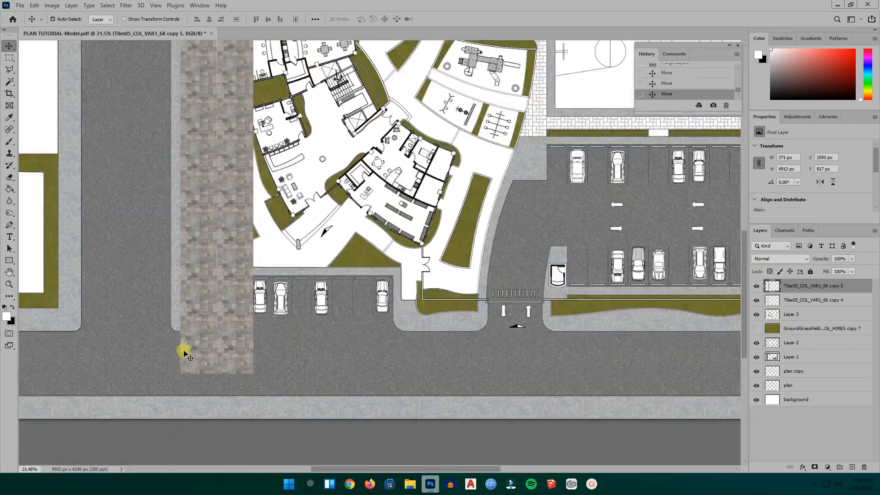
- Merge the two tile columns and duplicate the 742 px wide block flush along its east edge
{"action": "left_click", "coordinate": [811, 306], "text": "ctrl"}
{"action": "right_click", "coordinate": [811, 306]}
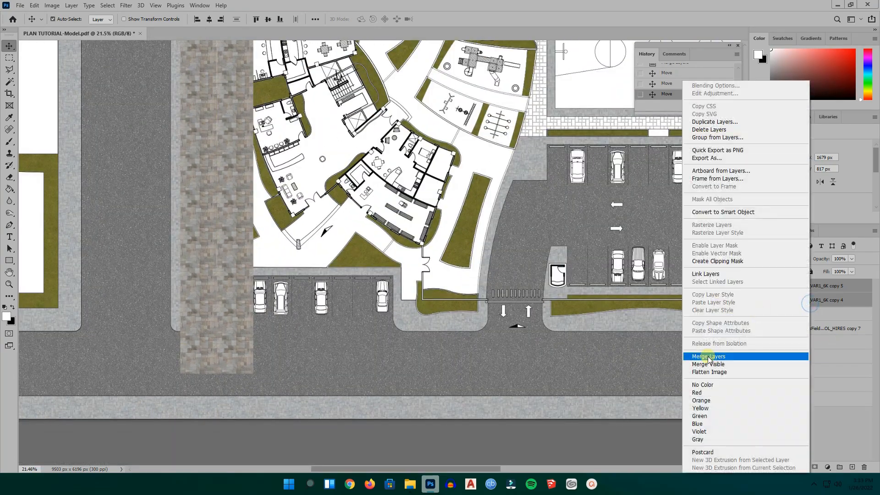
{"action": "left_click", "coordinate": [734, 356]}
{"action": "left_click_drag", "start_coordinate": [240, 286], "coordinate": [285, 349]}
{"action": "scroll", "coordinate": [295, 362], "scroll_direction": "up", "scroll_amount": 2}
{"action": "scroll", "coordinate": [265, 353], "scroll_direction": "down", "scroll_amount": 1}
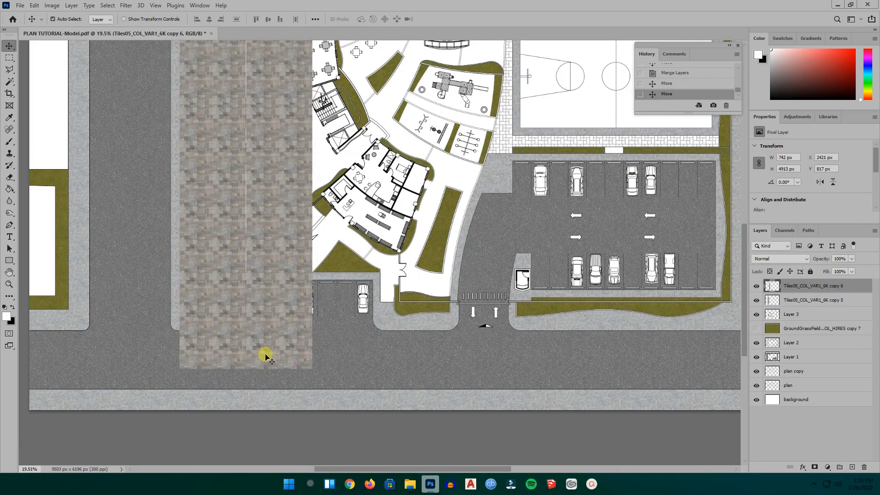
{"action": "scroll", "coordinate": [252, 266], "scroll_direction": "up", "scroll_amount": 3}
{"action": "scroll", "coordinate": [259, 267], "scroll_direction": "up", "scroll_amount": 2}
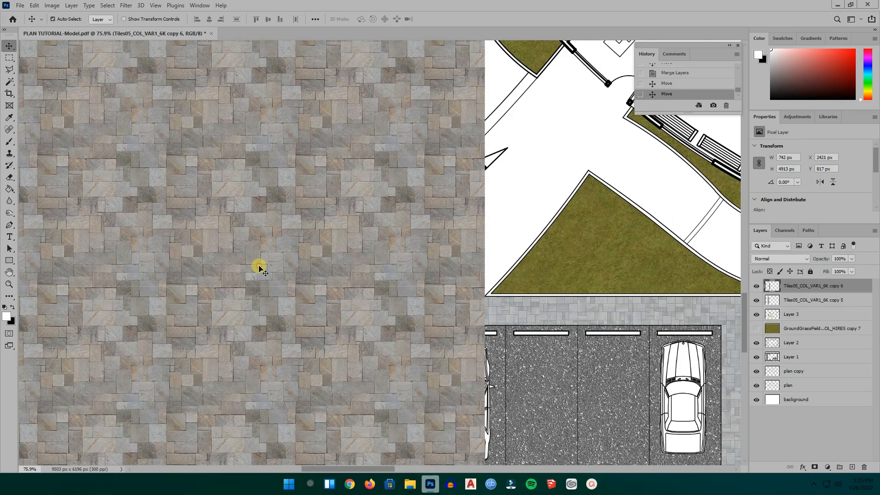
{"action": "scroll", "coordinate": [291, 314], "scroll_direction": "down", "scroll_amount": 5}
- Merge the two 742 px wide tile blocks and duplicate the combined block flush to its east
{"action": "left_click", "coordinate": [788, 300], "text": "ctrl"}
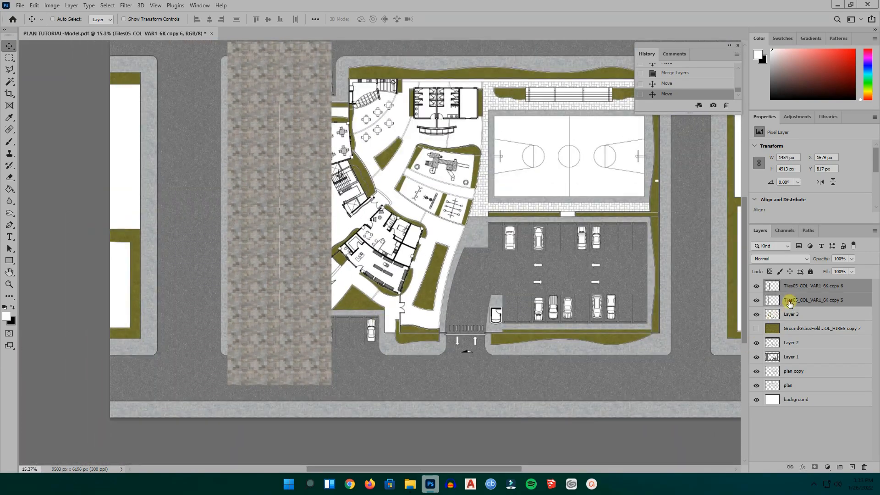
{"action": "right_click", "coordinate": [791, 301]}
{"action": "left_click", "coordinate": [696, 356]}
{"action": "scroll", "coordinate": [335, 354], "scroll_direction": "down", "scroll_amount": 1}
{"action": "left_click_drag", "start_coordinate": [310, 314], "coordinate": [356, 358]}
{"action": "scroll", "coordinate": [367, 357], "scroll_direction": "up", "scroll_amount": 3}
{"action": "scroll", "coordinate": [355, 357], "scroll_direction": "down", "scroll_amount": 3}
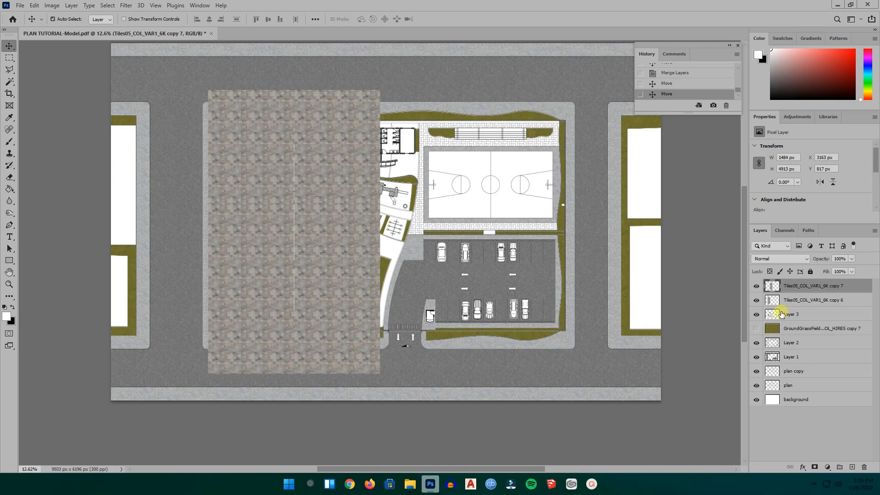
- Merge the tile blocks covering the west half and duplicate the result eastward across the basketball court and parking
{"action": "left_click", "coordinate": [797, 305], "text": "ctrl"}
{"action": "right_click", "coordinate": [796, 304]}
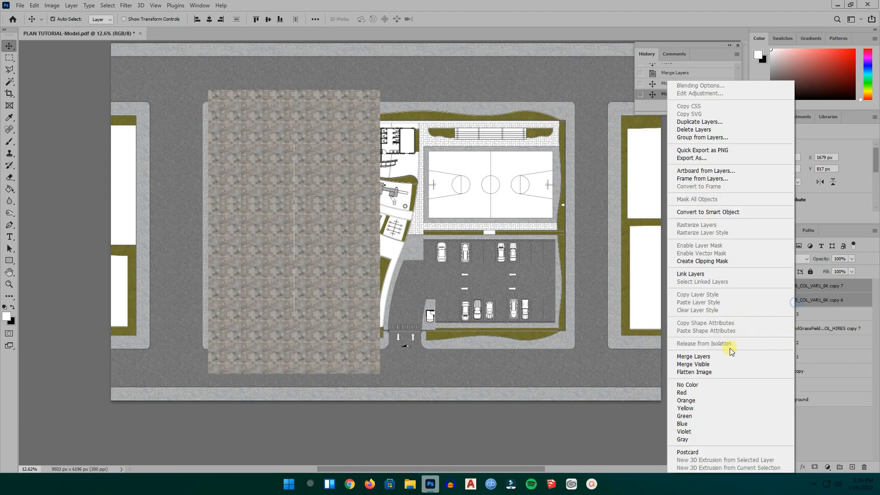
{"action": "left_click", "coordinate": [713, 357]}
{"action": "left_click_drag", "start_coordinate": [351, 262], "coordinate": [507, 260]}
{"action": "left_click_drag", "start_coordinate": [460, 275], "coordinate": [463, 272]}
- Merge the two large tile blocks into a single layer and hide it
{"action": "left_click", "coordinate": [805, 300], "text": "ctrl"}
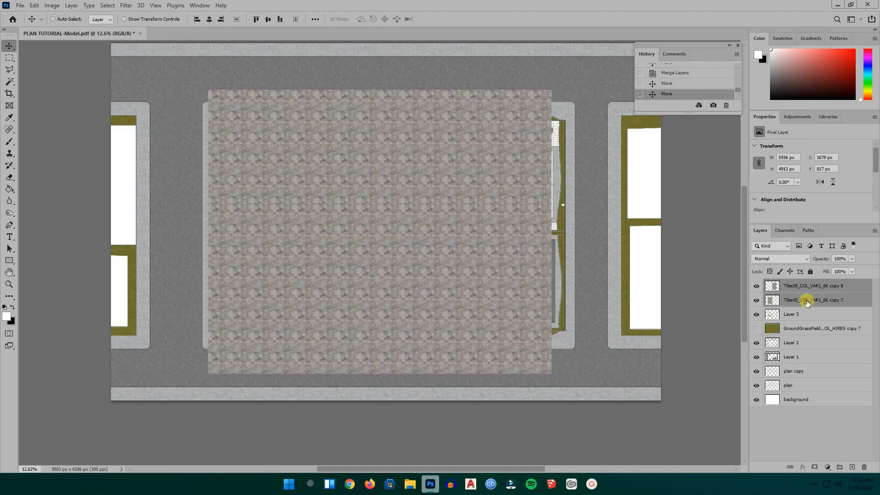
{"action": "right_click", "coordinate": [803, 300]}
{"action": "left_click", "coordinate": [692, 356]}
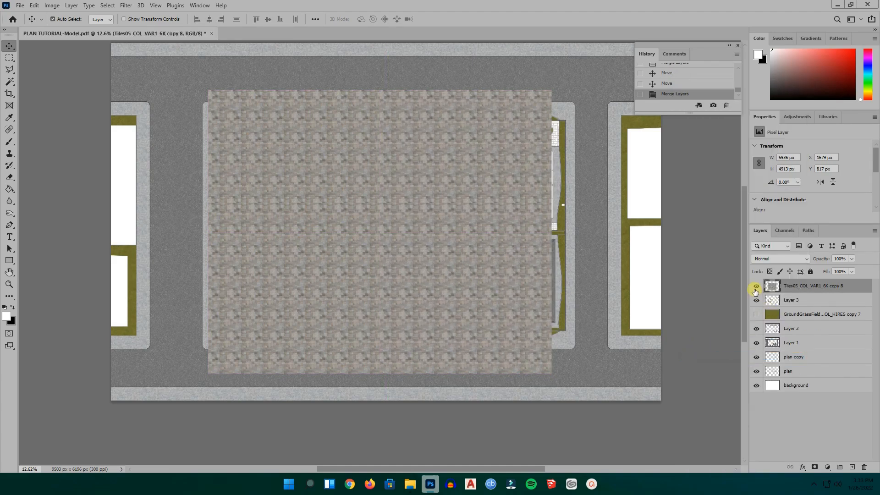
{"action": "left_click", "coordinate": [757, 287]}
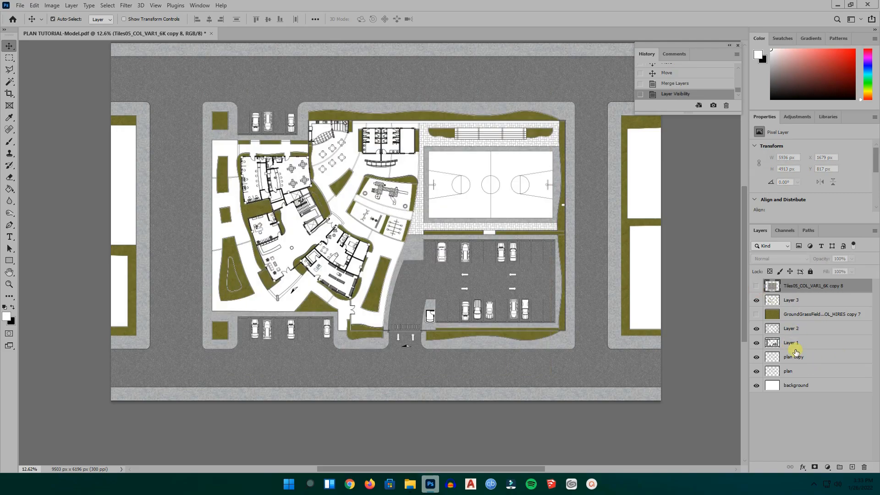
- Make the plan copy layer active and select the northwest corner paving area with the Magic Wand
{"action": "left_click", "coordinate": [789, 358]}
{"action": "scroll", "coordinate": [282, 223], "scroll_direction": "up", "scroll_amount": 3}
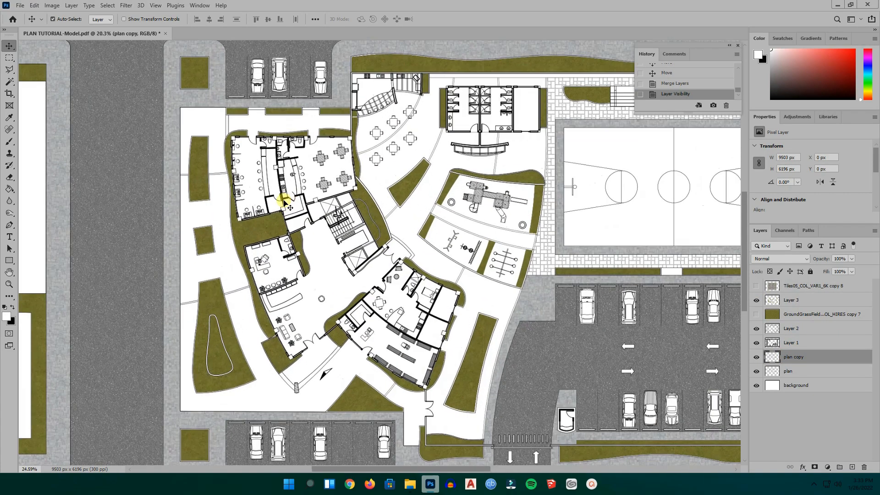
{"action": "left_click", "coordinate": [9, 82]}
{"action": "scroll", "coordinate": [188, 121], "scroll_direction": "up", "scroll_amount": 2}
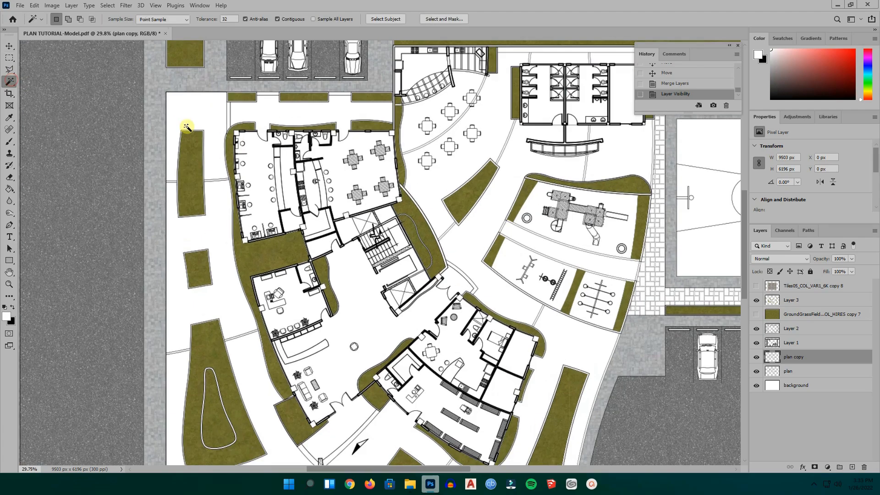
{"action": "left_click", "coordinate": [203, 111]}
{"action": "scroll", "coordinate": [233, 235], "scroll_direction": "down", "scroll_amount": 3}
{"action": "scroll", "coordinate": [377, 157], "scroll_direction": "up", "scroll_amount": 3}
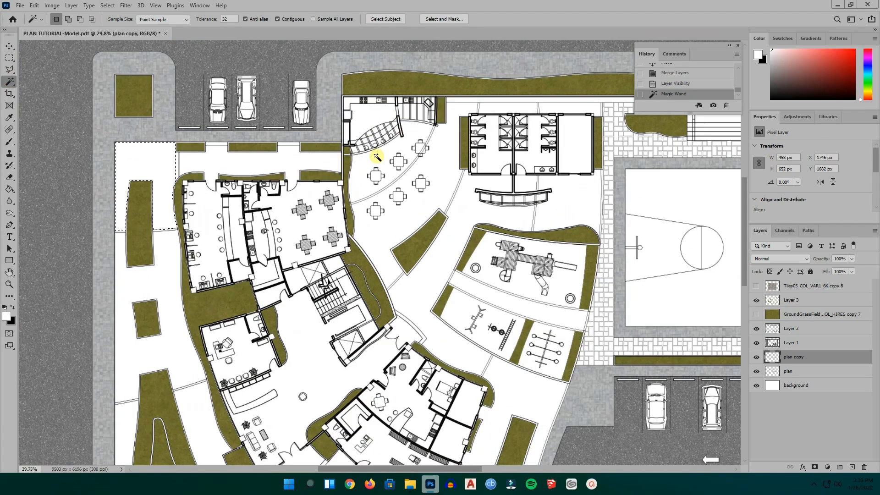
- Add the curved seating terrace, the paving around the restroom block, the central walkway and the southwest paving to the selection
{"action": "left_click", "coordinate": [375, 156]}
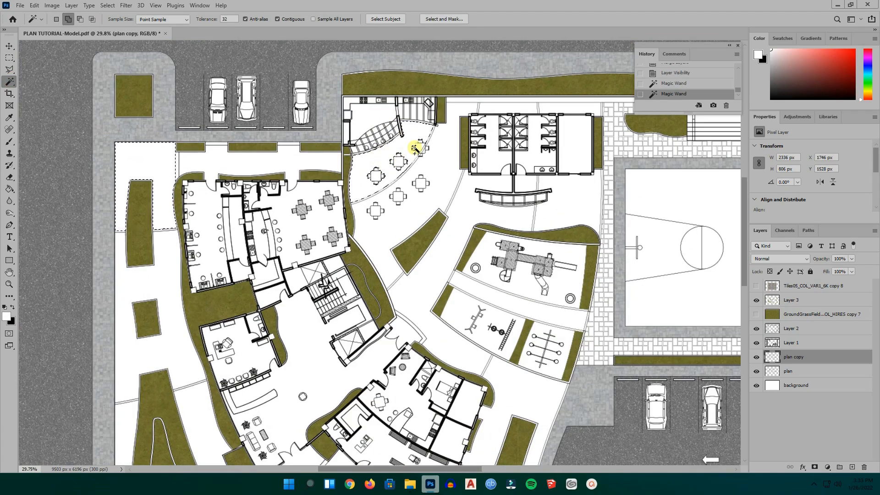
{"action": "scroll", "coordinate": [489, 124], "scroll_direction": "up", "scroll_amount": 1}
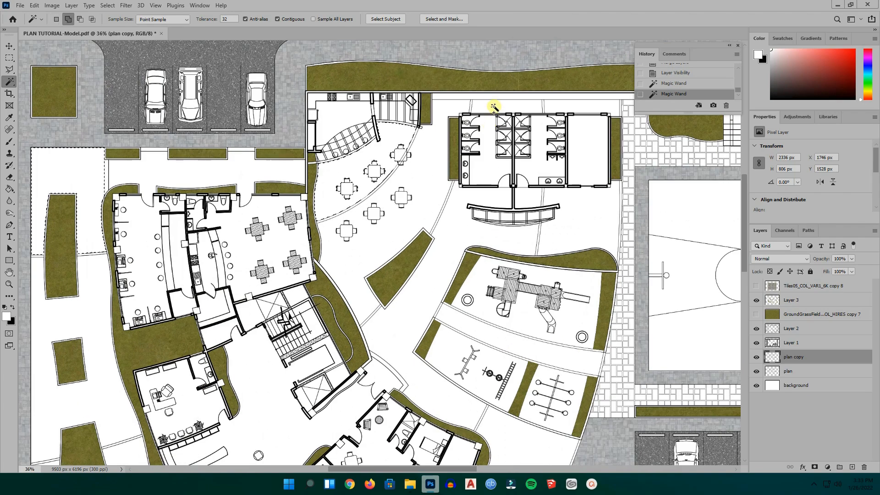
{"action": "left_click", "coordinate": [529, 200], "text": "shift"}
{"action": "scroll", "coordinate": [473, 163], "scroll_direction": "down", "scroll_amount": 3}
{"action": "scroll", "coordinate": [305, 404], "scroll_direction": "up", "scroll_amount": 2}
{"action": "left_click", "coordinate": [304, 406], "text": "shift"}
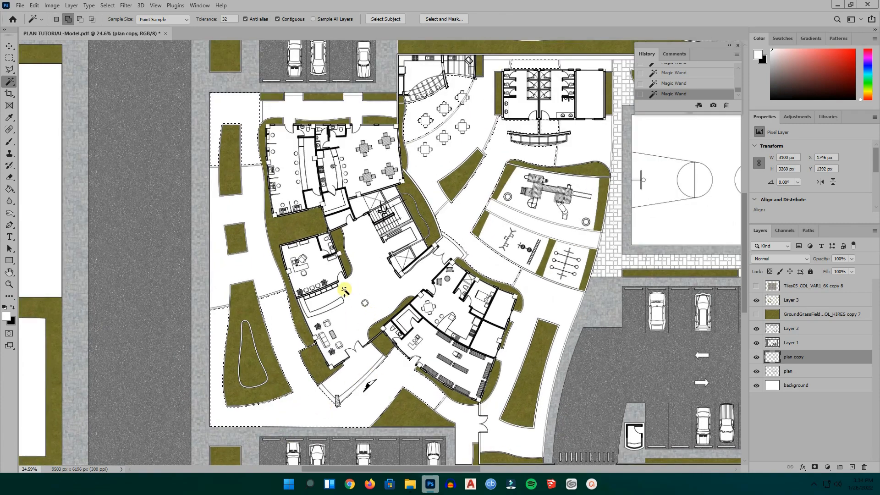
{"action": "scroll", "coordinate": [295, 362], "scroll_direction": "down", "scroll_amount": 1}
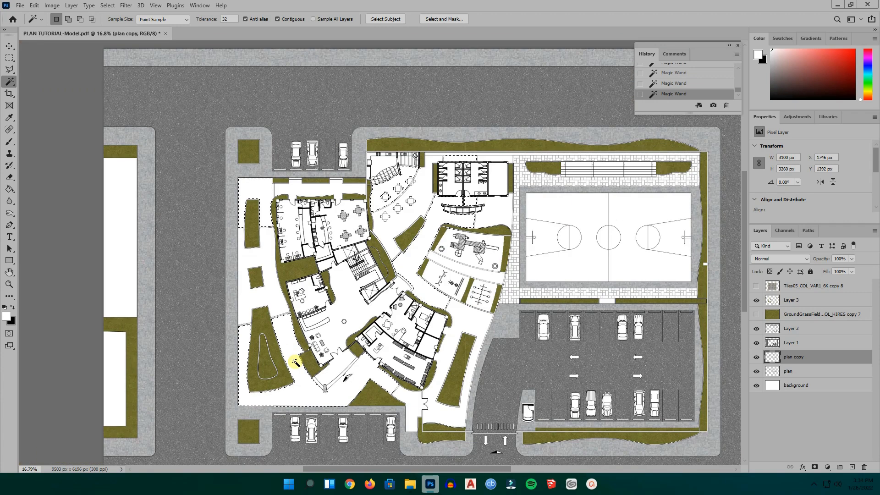
- Copy the selected paving areas from the hidden Tiles05_COL_VAR1_6K copy 8 layer onto a new layer
{"action": "left_click", "coordinate": [793, 290]}
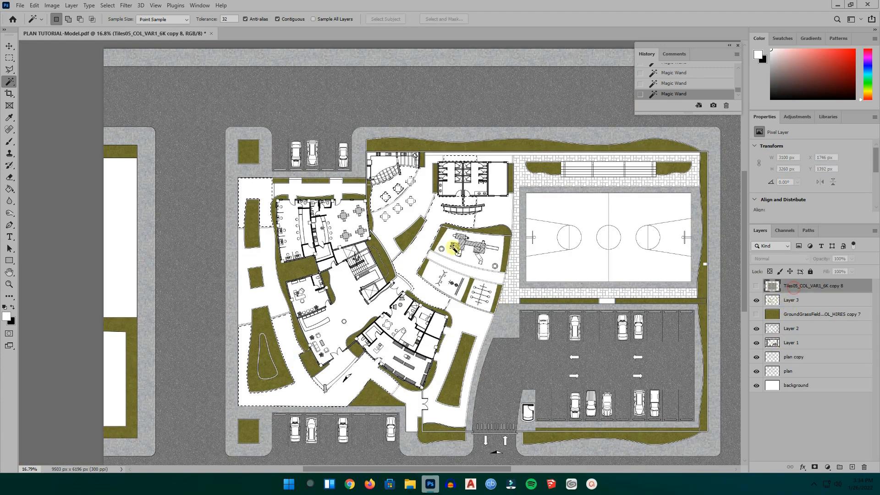
{"action": "right_click", "coordinate": [398, 222]}
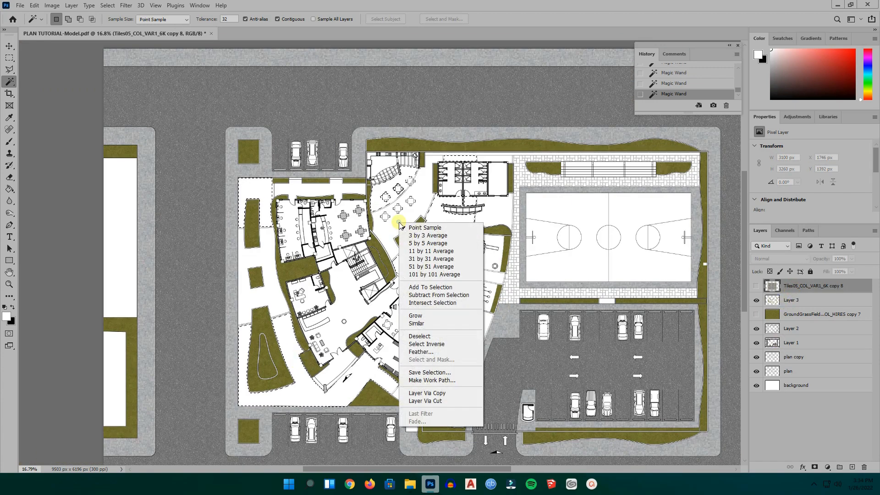
{"action": "left_click", "coordinate": [441, 393]}
{"action": "scroll", "coordinate": [265, 198], "scroll_direction": "up", "scroll_amount": 6}
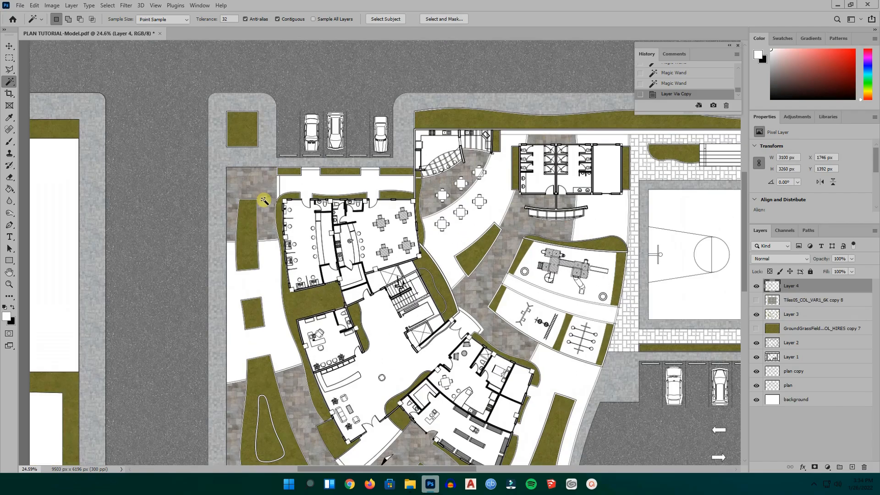
{"action": "scroll", "coordinate": [275, 176], "scroll_direction": "down", "scroll_amount": 3}
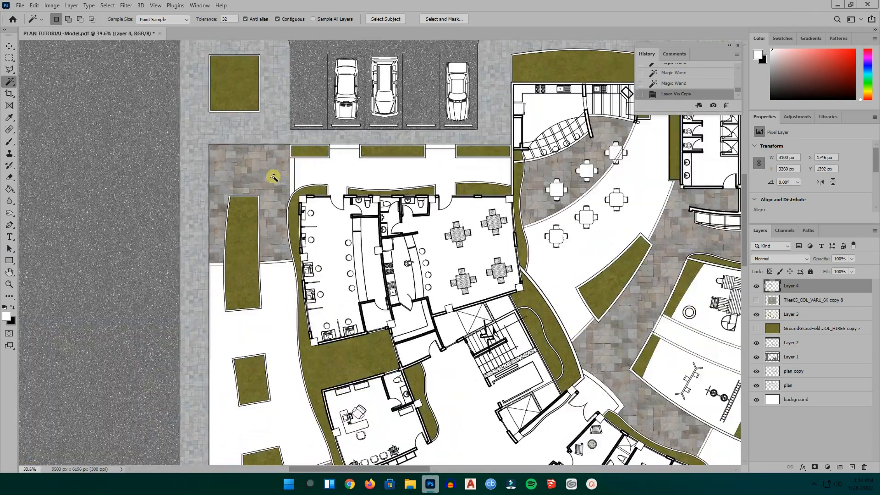
{"action": "scroll", "coordinate": [405, 231], "scroll_direction": "down", "scroll_amount": 2}
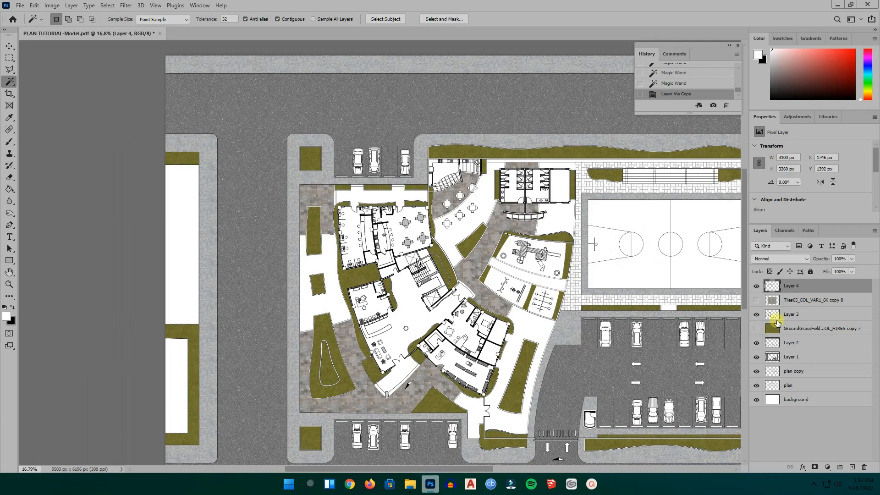
- Delete the hidden Tiles05_COL_VAR1_6K copy 8 layer
{"action": "left_click", "coordinate": [795, 301]}
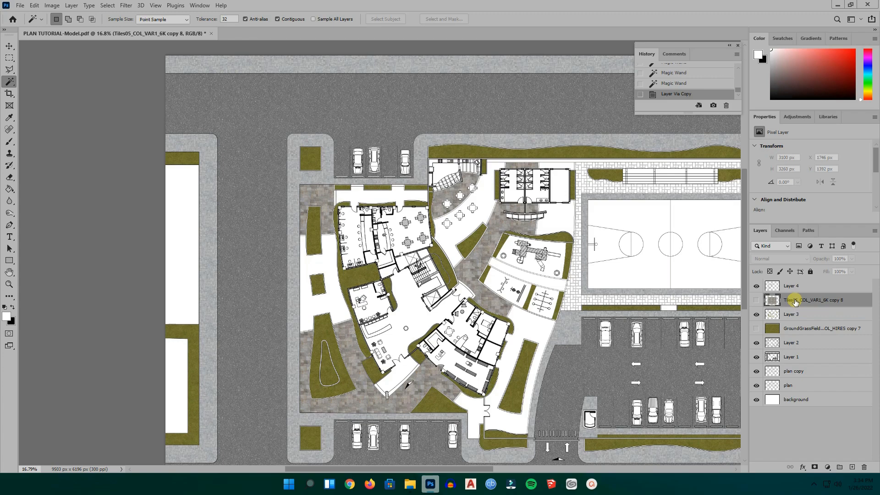
{"action": "right_click", "coordinate": [795, 301]}
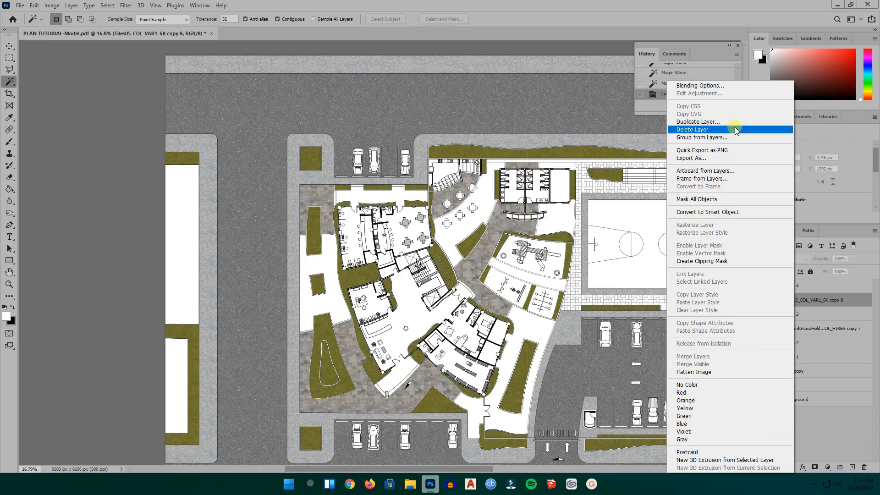
{"action": "left_click", "coordinate": [709, 132]}
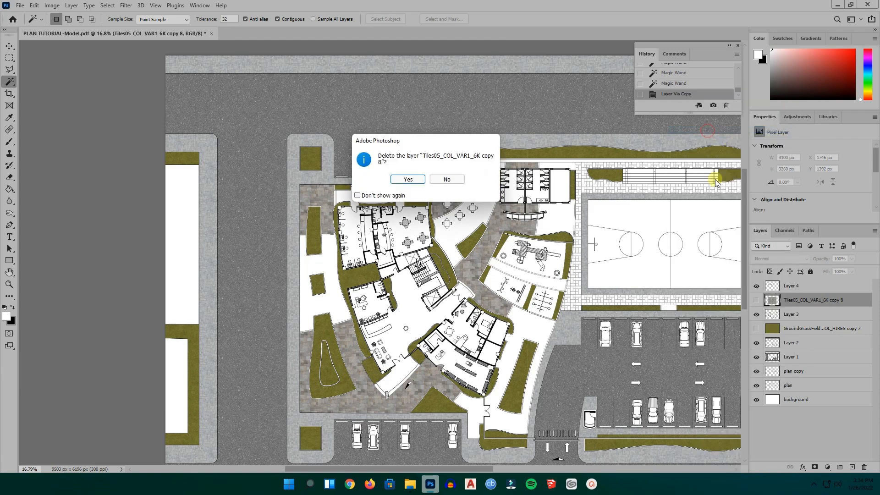
{"action": "left_click", "coordinate": [420, 181]}
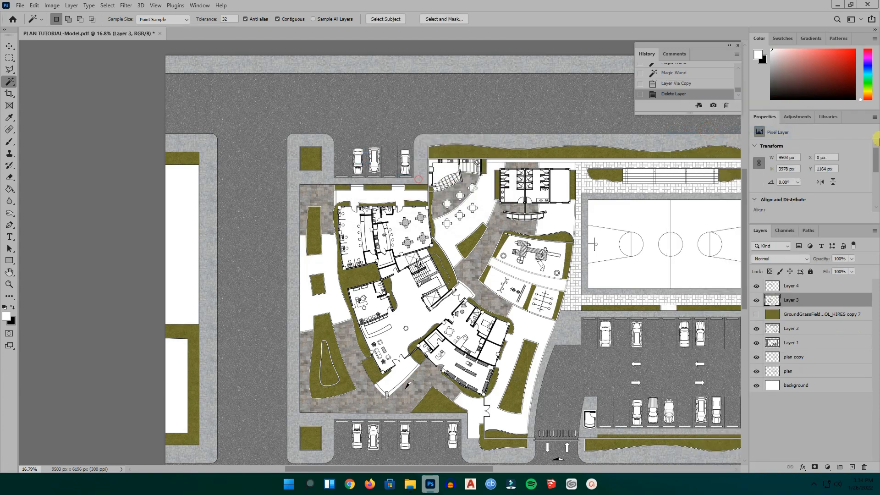
- Place the Tiles08_COL_VAR1_6K.jpg texture from the file browser into the plan and order it above the stone paving layer, Layer 4
{"action": "scroll", "coordinate": [259, 217], "scroll_direction": "down", "scroll_amount": 2}
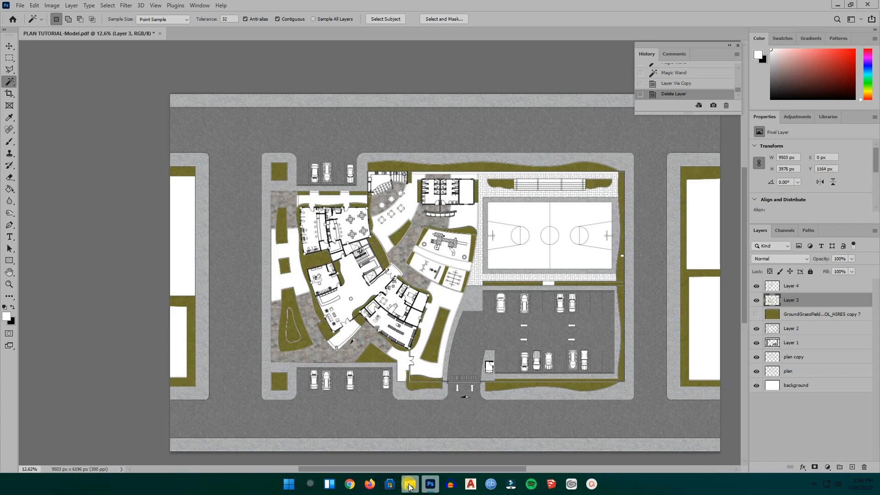
{"action": "left_click", "coordinate": [410, 484]}
{"action": "left_click", "coordinate": [653, 335]}
{"action": "left_click_drag", "start_coordinate": [629, 356], "coordinate": [325, 259]}
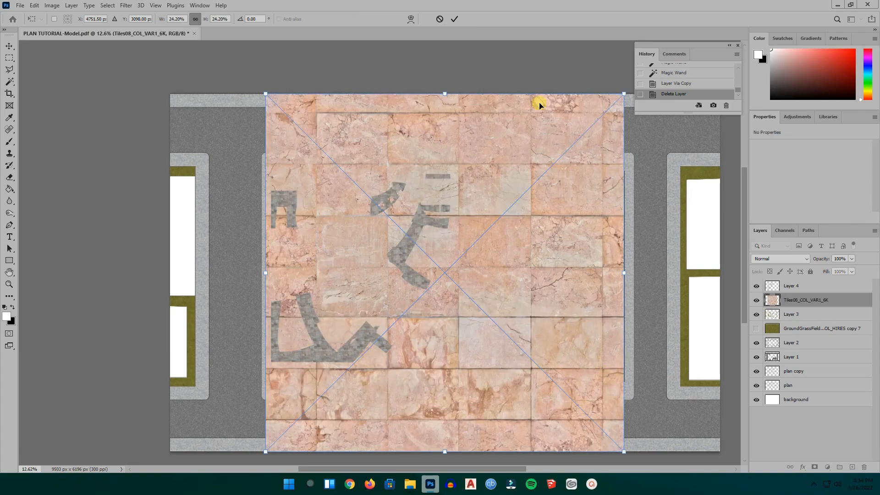
{"action": "left_click", "coordinate": [454, 20]}
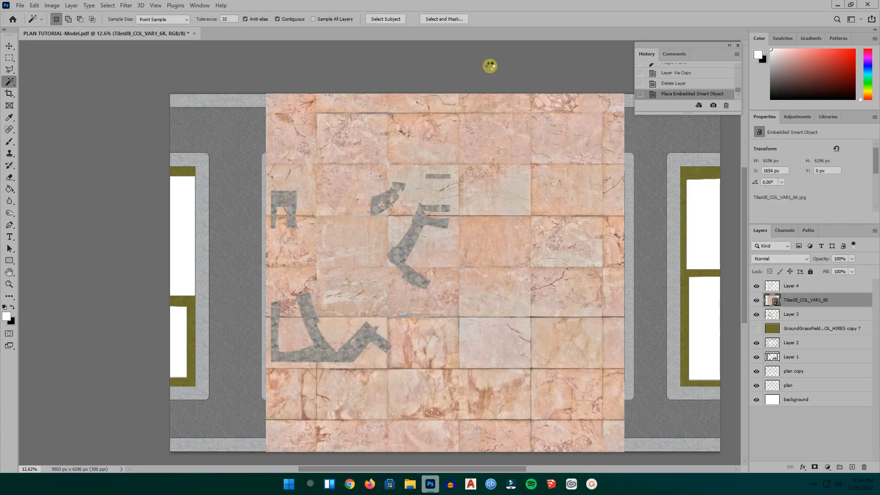
{"action": "left_click_drag", "start_coordinate": [807, 292], "coordinate": [806, 308]}
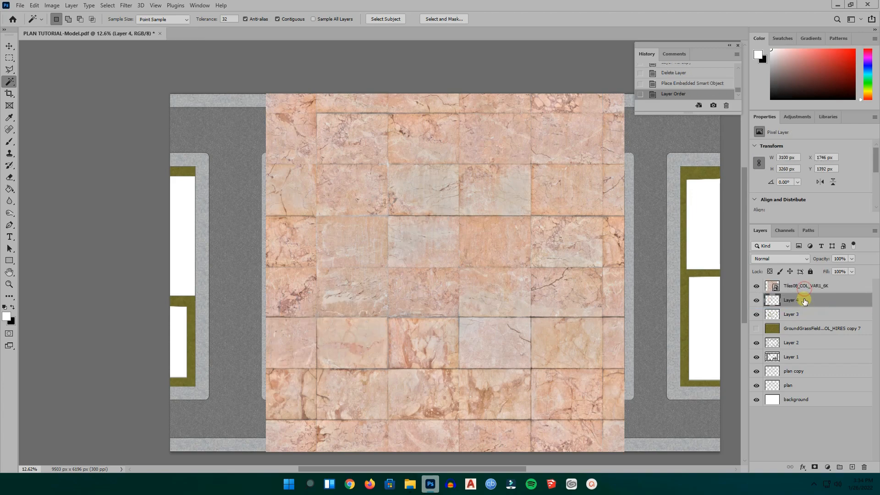
- Scale the Tiles08_COL_VAR1_6K texture down to about 440 px square and place it at the site's northwest corner, above the west paving
{"action": "left_click", "coordinate": [798, 286]}
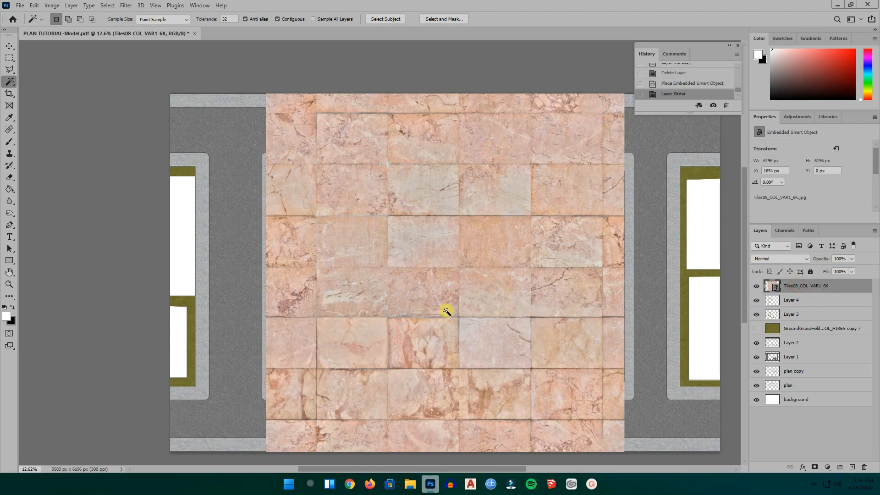
{"action": "key", "text": "ctrl+t"}
{"action": "scroll", "coordinate": [459, 310], "scroll_direction": "down", "scroll_amount": 1}
{"action": "left_click_drag", "start_coordinate": [601, 429], "coordinate": [334, 255]}
{"action": "scroll", "coordinate": [304, 145], "scroll_direction": "up", "scroll_amount": 3}
{"action": "scroll", "coordinate": [335, 255], "scroll_direction": "up", "scroll_amount": 3}
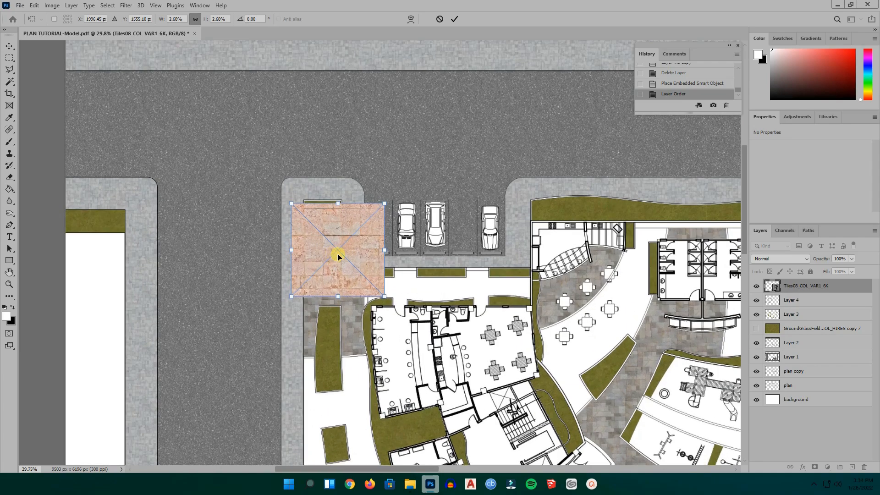
{"action": "left_click_drag", "start_coordinate": [384, 296], "coordinate": [363, 278]}
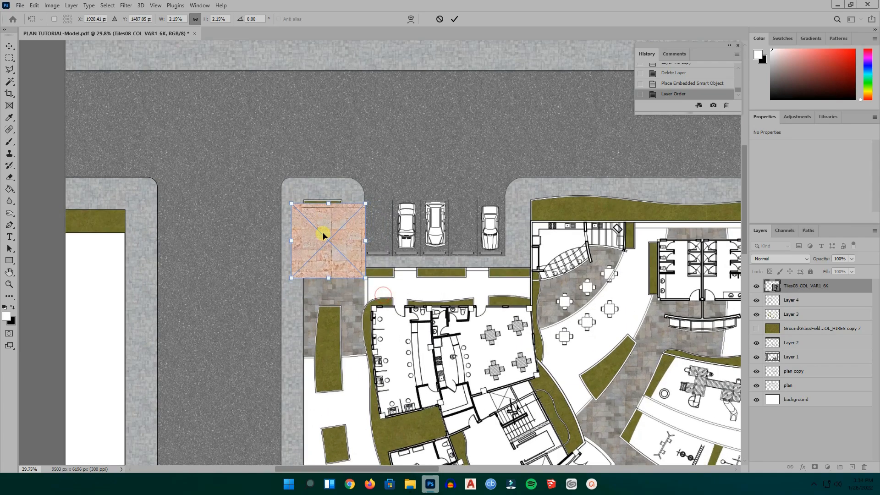
{"action": "scroll", "coordinate": [343, 242], "scroll_direction": "up", "scroll_amount": 2}
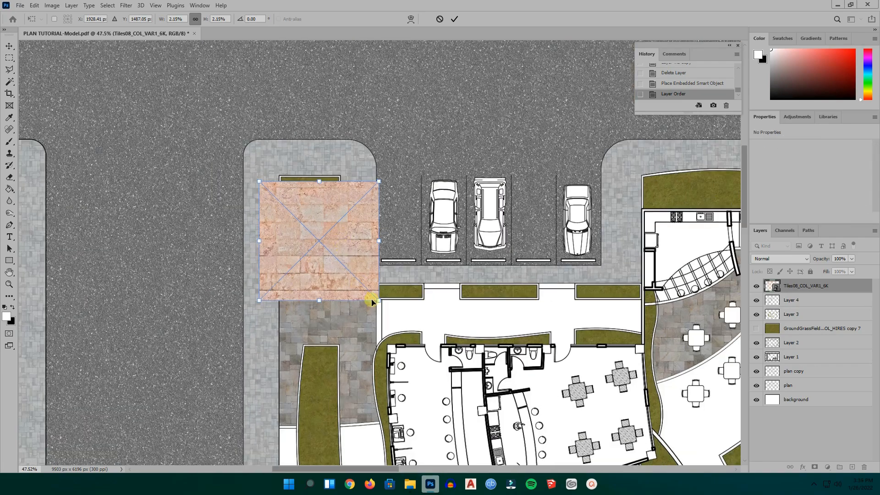
{"action": "left_click_drag", "start_coordinate": [363, 291], "coordinate": [350, 270]}
{"action": "left_click_drag", "start_coordinate": [329, 244], "coordinate": [326, 227]}
{"action": "left_click", "coordinate": [452, 21]}
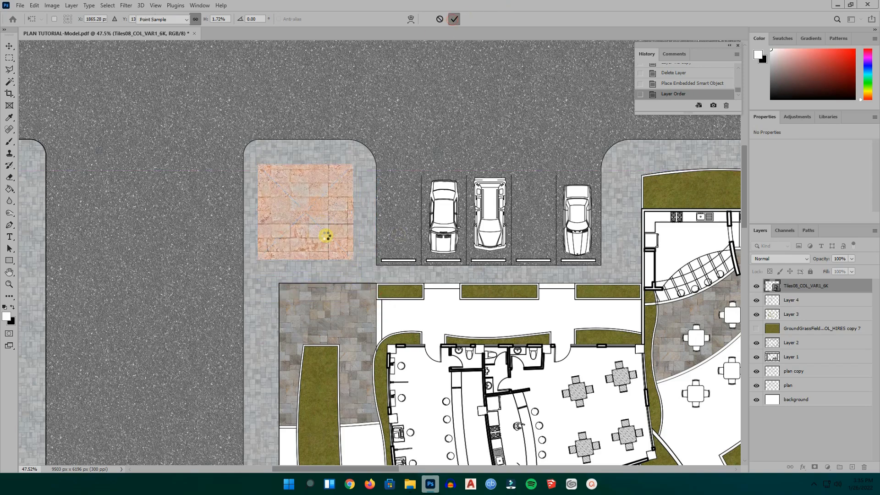
- Duplicate the small pink tile square directly below itself and merge the two tile layers
{"action": "left_click", "coordinate": [9, 46]}
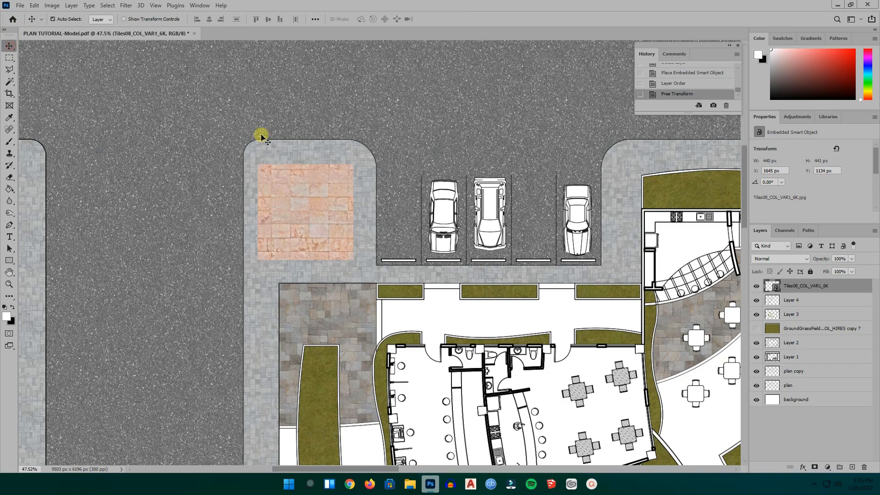
{"action": "scroll", "coordinate": [226, 127], "scroll_direction": "down", "scroll_amount": 1}
{"action": "scroll", "coordinate": [310, 218], "scroll_direction": "up", "scroll_amount": 1}
{"action": "left_click_drag", "start_coordinate": [284, 180], "coordinate": [285, 279]}
{"action": "scroll", "coordinate": [289, 281], "scroll_direction": "up", "scroll_amount": 1}
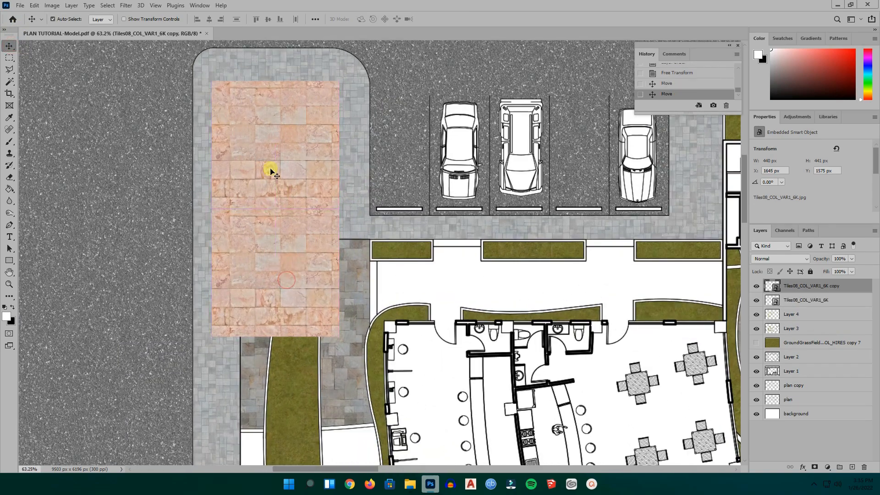
{"action": "scroll", "coordinate": [271, 170], "scroll_direction": "down", "scroll_amount": 1}
{"action": "right_click", "coordinate": [791, 304]}
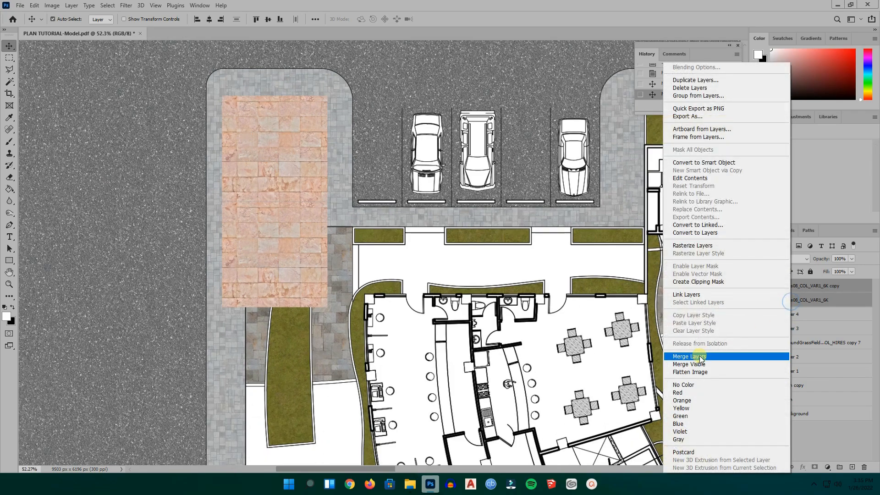
{"action": "left_click", "coordinate": [715, 356]}
- Duplicate the two-tile strip directly below itself and merge both layers into a strip about 1764 px tall
{"action": "scroll", "coordinate": [277, 171], "scroll_direction": "down", "scroll_amount": 2}
{"action": "left_click_drag", "start_coordinate": [276, 169], "coordinate": [286, 285]}
{"action": "scroll", "coordinate": [286, 308], "scroll_direction": "up", "scroll_amount": 3}
{"action": "scroll", "coordinate": [280, 143], "scroll_direction": "down", "scroll_amount": 2}
{"action": "left_click", "coordinate": [785, 301], "text": "ctrl"}
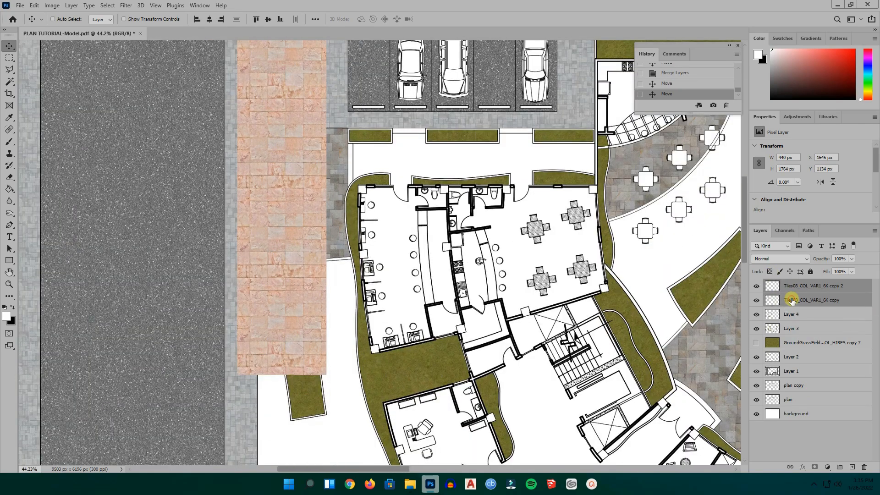
{"action": "right_click", "coordinate": [785, 300]}
{"action": "left_click", "coordinate": [705, 357]}
- Duplicate the 1764 px tall strip southward, align it edge to edge at X 1645 px, and merge the two layers
{"action": "scroll", "coordinate": [340, 173], "scroll_direction": "down", "scroll_amount": 4}
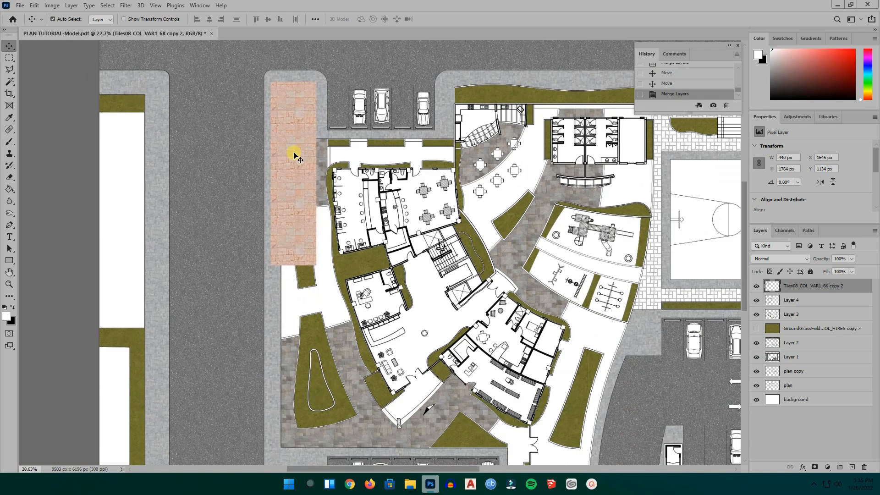
{"action": "left_click_drag", "start_coordinate": [288, 183], "coordinate": [284, 351]}
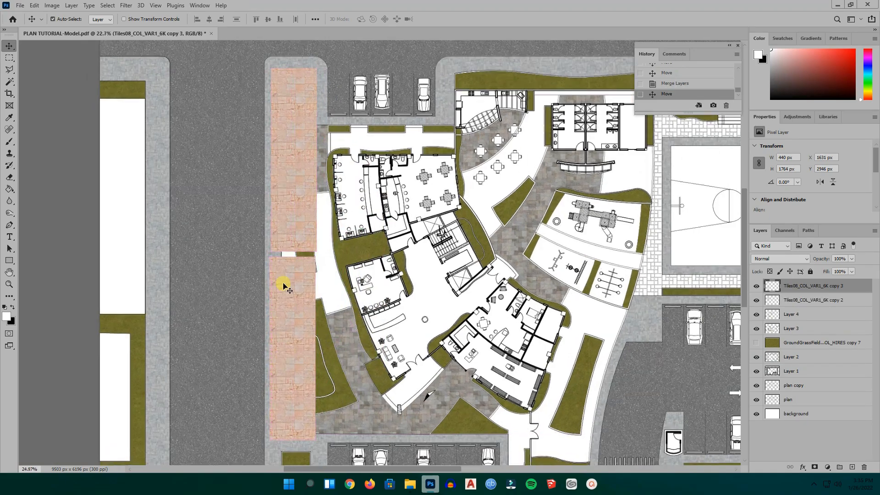
{"action": "scroll", "coordinate": [289, 281], "scroll_direction": "up", "scroll_amount": 4}
{"action": "left_click_drag", "start_coordinate": [295, 281], "coordinate": [296, 274]}
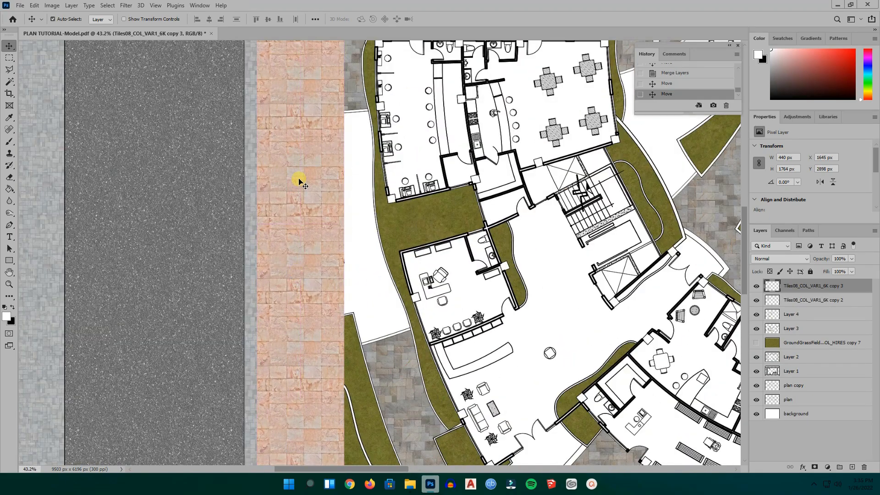
{"action": "scroll", "coordinate": [299, 181], "scroll_direction": "down", "scroll_amount": 5}
{"action": "left_click", "coordinate": [785, 300], "text": "ctrl"}
{"action": "right_click", "coordinate": [785, 300]}
{"action": "left_click", "coordinate": [704, 357]}
- Extend the tile strip past the site's south edge with another copy and merge it, about 4546 px tall overall
{"action": "left_click_drag", "start_coordinate": [315, 284], "coordinate": [312, 353]}
{"action": "scroll", "coordinate": [334, 142], "scroll_direction": "up", "scroll_amount": 6}
{"action": "scroll", "coordinate": [338, 138], "scroll_direction": "down", "scroll_amount": 6}
{"action": "left_click", "coordinate": [788, 300], "text": "ctrl"}
{"action": "right_click", "coordinate": [789, 300]}
{"action": "left_click", "coordinate": [712, 360]}
- Duplicate the full-height tile strip along its east side and merge it with the original
{"action": "left_click_drag", "start_coordinate": [327, 233], "coordinate": [362, 244]}
{"action": "scroll", "coordinate": [364, 245], "scroll_direction": "up", "scroll_amount": 2}
{"action": "scroll", "coordinate": [350, 243], "scroll_direction": "down", "scroll_amount": 5}
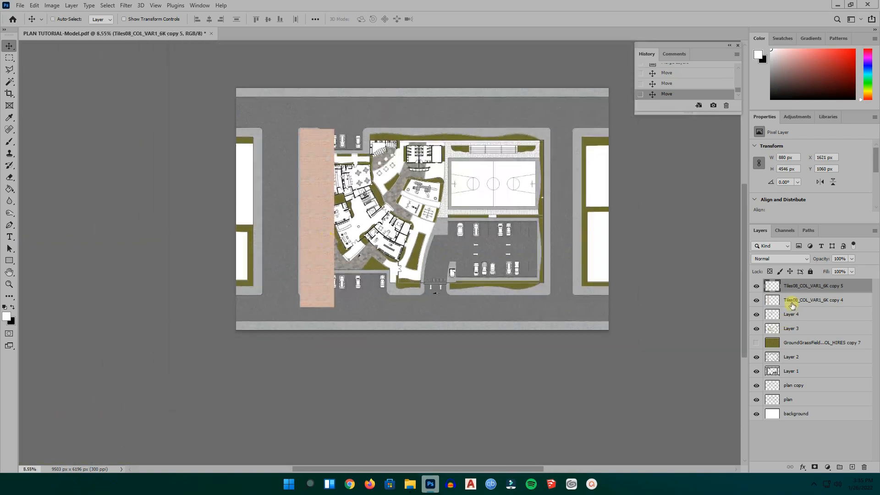
{"action": "scroll", "coordinate": [334, 226], "scroll_direction": "up", "scroll_amount": 3}
{"action": "scroll", "coordinate": [337, 230], "scroll_direction": "down", "scroll_amount": 2}
{"action": "left_click", "coordinate": [807, 298], "text": "ctrl"}
{"action": "key", "text": "ctrl+e"}
- Repeat duplicating and merging the tile block eastward until it covers the site at 7040 by 4546 px, and hide the merged layer
{"action": "left_click_drag", "start_coordinate": [275, 207], "coordinate": [520, 208]}
{"action": "scroll", "coordinate": [351, 232], "scroll_direction": "down", "scroll_amount": 1}
{"action": "left_click", "coordinate": [807, 300], "text": "ctrl"}
{"action": "right_click", "coordinate": [807, 286]}
{"action": "left_click", "coordinate": [706, 356]}
{"action": "scroll", "coordinate": [553, 204], "scroll_direction": "up", "scroll_amount": 2}
{"action": "left_click", "coordinate": [827, 299], "text": "ctrl"}
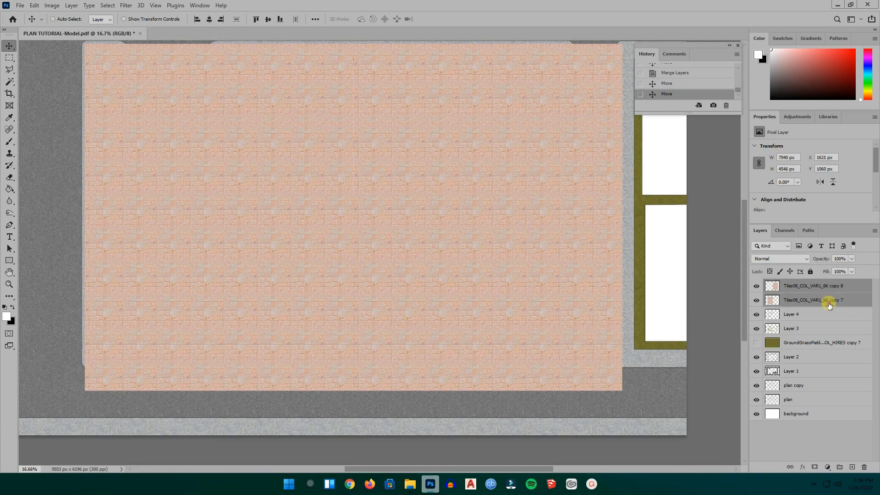
{"action": "right_click", "coordinate": [829, 303]}
{"action": "left_click", "coordinate": [760, 358]}
{"action": "left_click", "coordinate": [756, 286]}
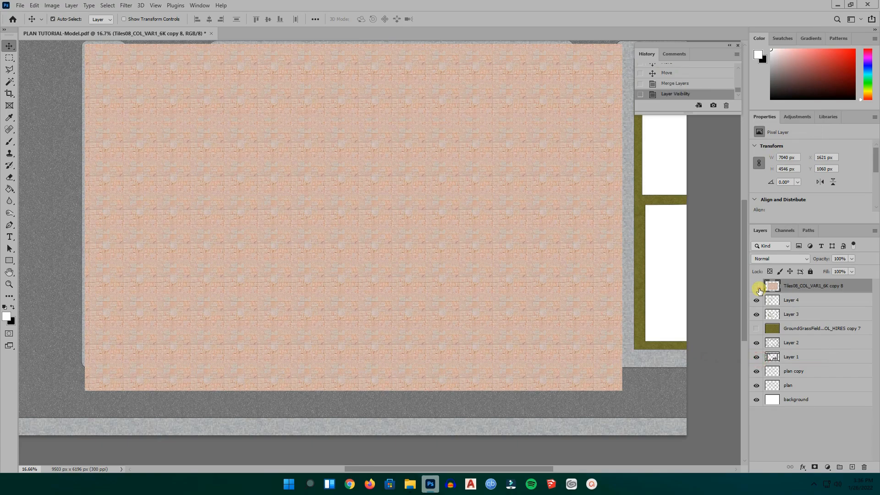
- On the plan copy layer, select the white west paving and the curved dining terrace with the Magic Wand
{"action": "left_click", "coordinate": [799, 373]}
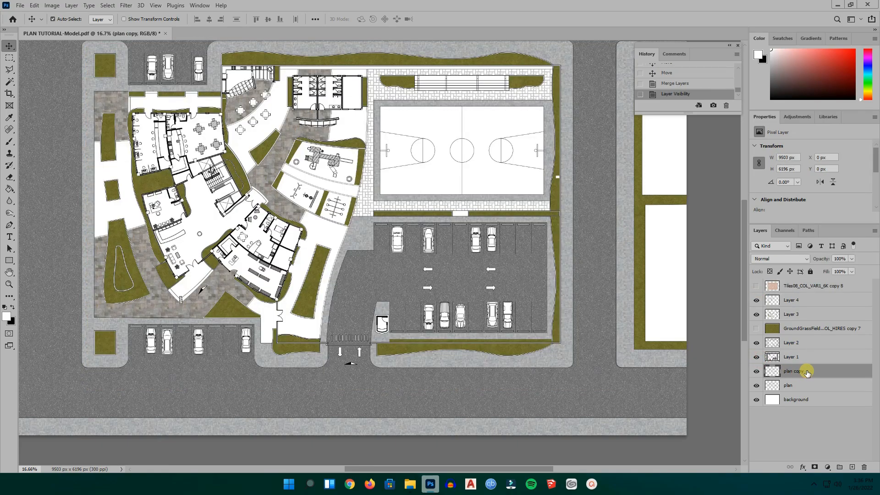
{"action": "scroll", "coordinate": [58, 202], "scroll_direction": "down", "scroll_amount": 1}
{"action": "scroll", "coordinate": [79, 191], "scroll_direction": "up", "scroll_amount": 5}
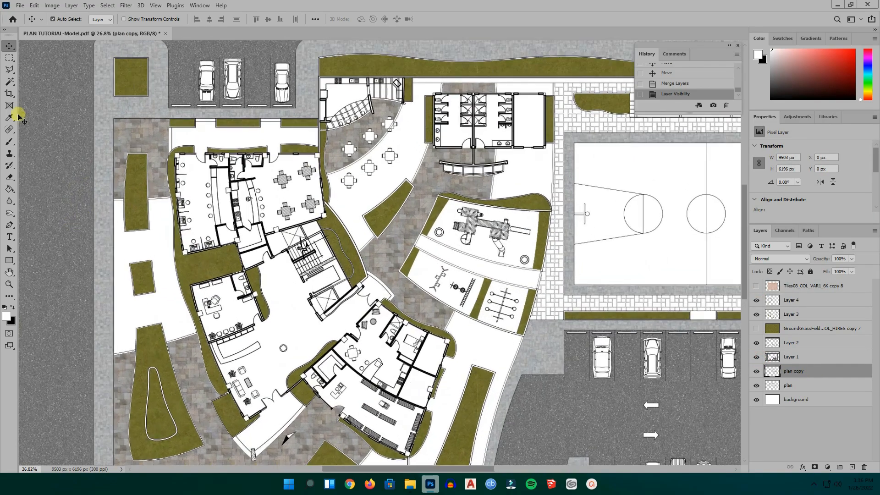
{"action": "left_click", "coordinate": [10, 82]}
{"action": "scroll", "coordinate": [117, 263], "scroll_direction": "up", "scroll_amount": 2}
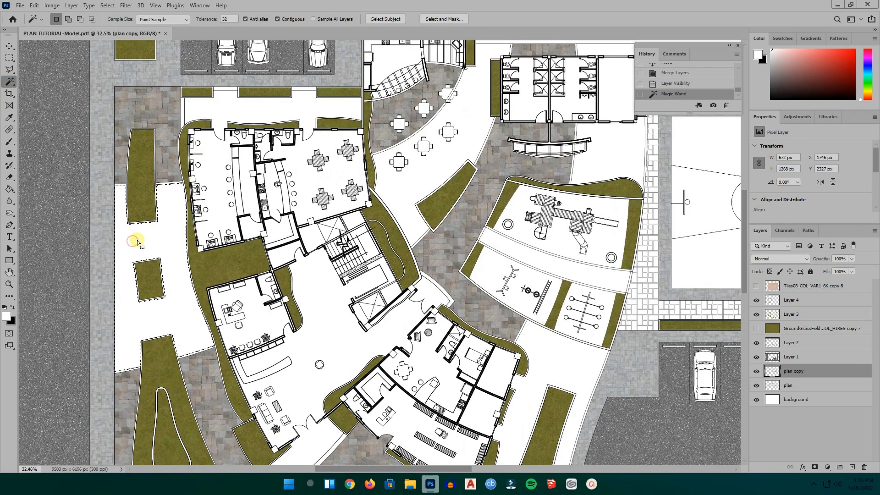
{"action": "scroll", "coordinate": [245, 292], "scroll_direction": "down", "scroll_amount": 1}
{"action": "scroll", "coordinate": [373, 219], "scroll_direction": "up", "scroll_amount": 1}
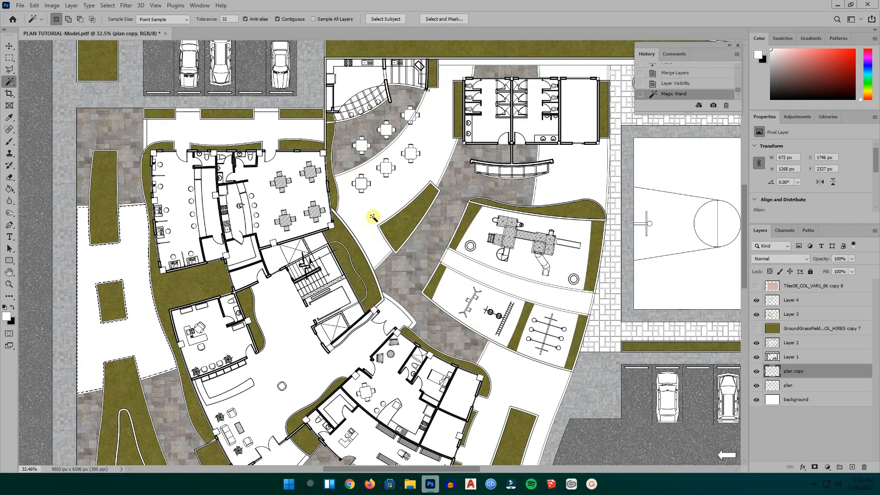
{"action": "left_click", "coordinate": [375, 206], "text": "shift"}
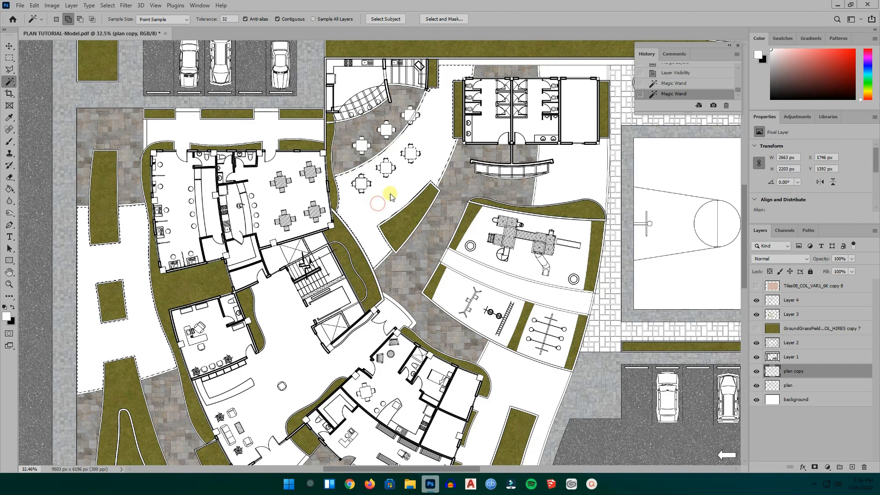
- Add the white paving southeast of the restroom block, beside the basketball court, to the selection
{"action": "scroll", "coordinate": [366, 147], "scroll_direction": "down", "scroll_amount": 5}
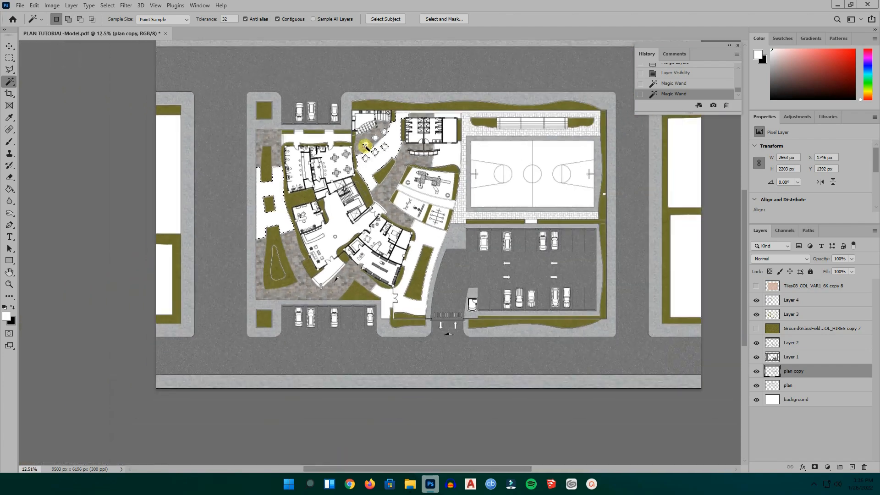
{"action": "scroll", "coordinate": [590, 104], "scroll_direction": "up", "scroll_amount": 3}
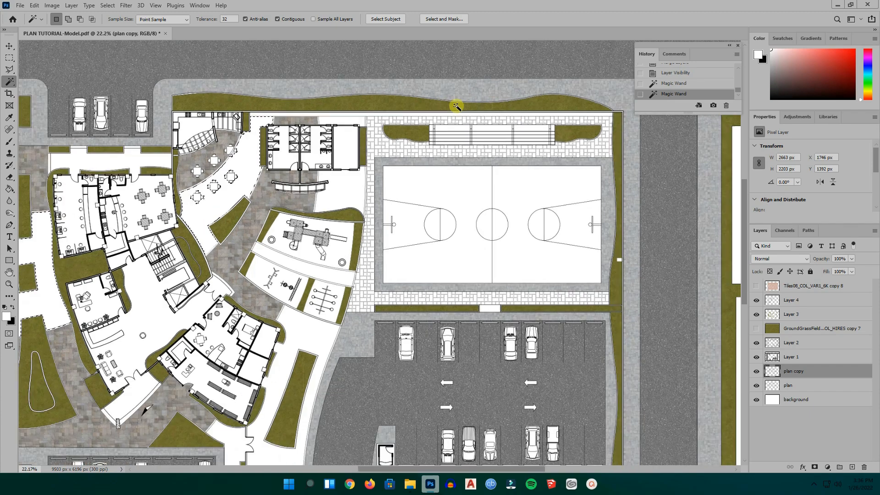
{"action": "scroll", "coordinate": [342, 175], "scroll_direction": "up", "scroll_amount": 1}
{"action": "left_click", "coordinate": [369, 176], "text": "shift"}
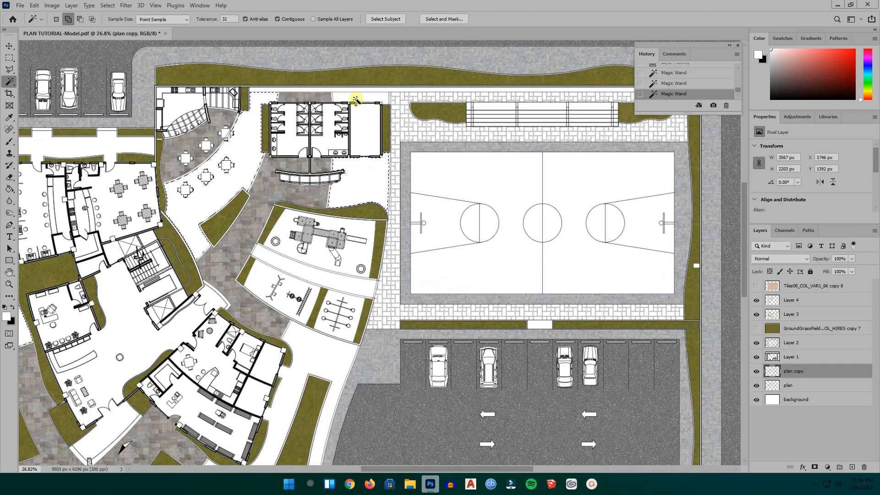
- Add the walkway around the long planter beside the parking lot and the paving outside the south gate to the selection
{"action": "key", "text": "h"}
{"action": "left_click_drag", "start_coordinate": [341, 114], "coordinate": [331, 242]}
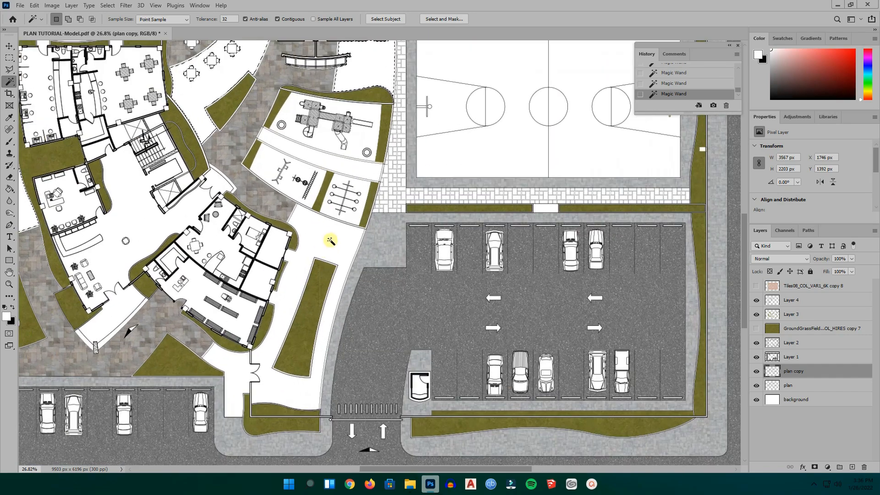
{"action": "key", "text": "shift"}
{"action": "key", "text": "shift"}
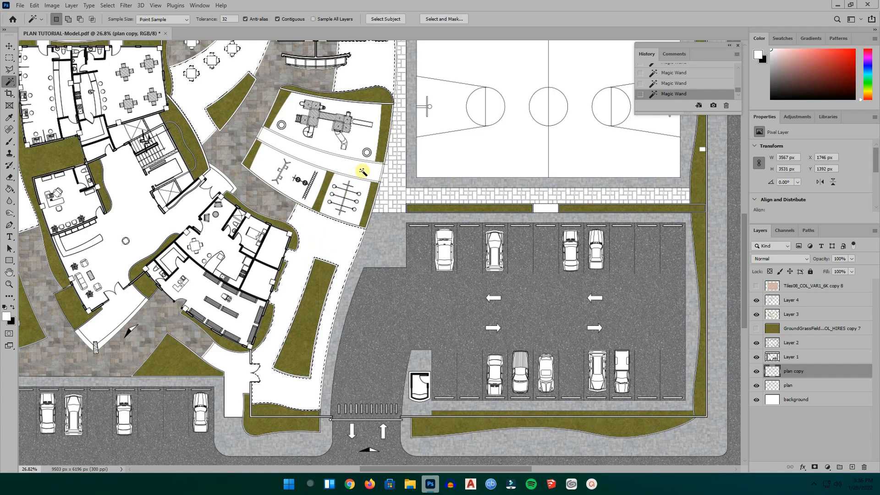
{"action": "scroll", "coordinate": [363, 166], "scroll_direction": "down", "scroll_amount": 1}
{"action": "scroll", "coordinate": [363, 166], "scroll_direction": "down", "scroll_amount": 2}
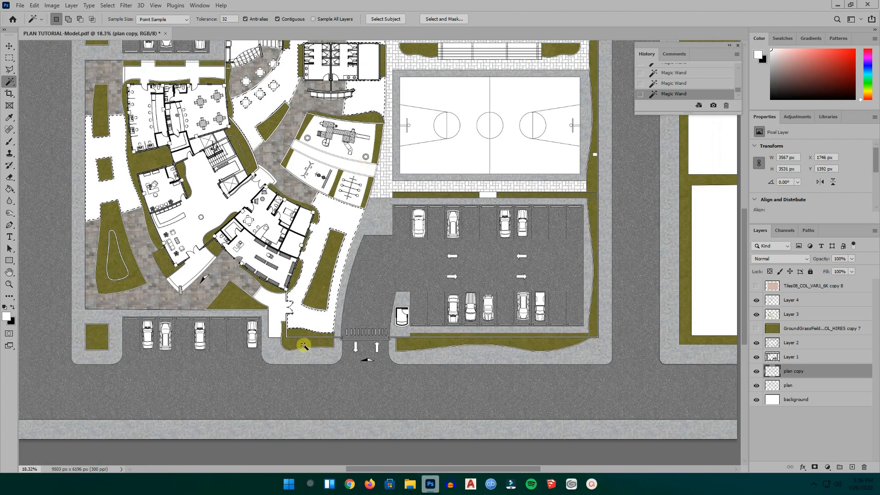
{"action": "scroll", "coordinate": [271, 305], "scroll_direction": "up", "scroll_amount": 5}
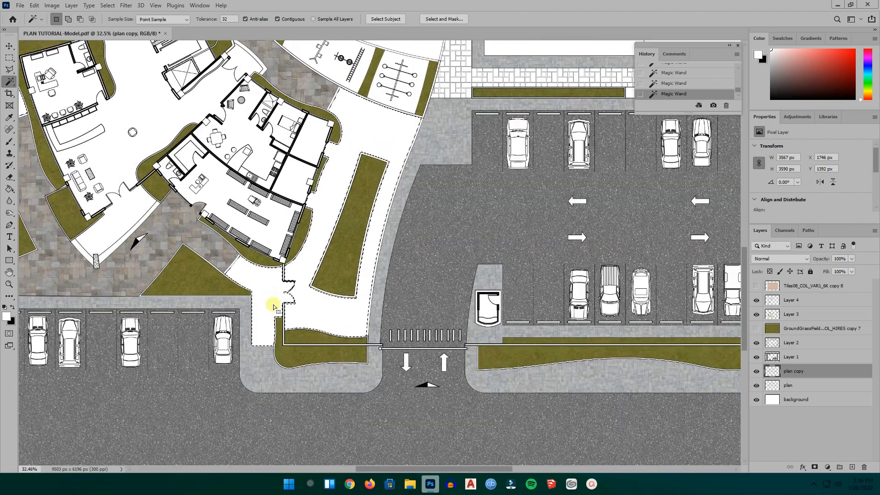
- Copy the selected paving areas from the hidden Tiles08_COL_VAR1_6K copy 8 layer onto a new layer
{"action": "scroll", "coordinate": [273, 306], "scroll_direction": "down", "scroll_amount": 8}
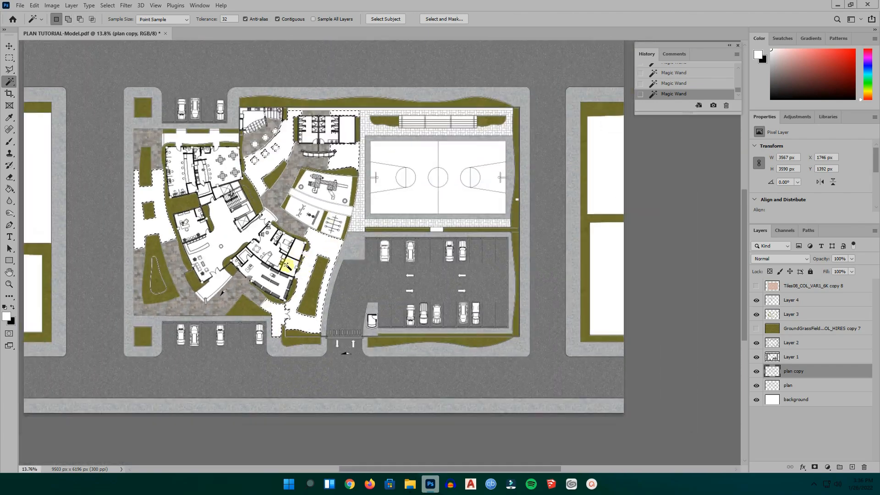
{"action": "left_click", "coordinate": [799, 286]}
{"action": "right_click", "coordinate": [278, 204]}
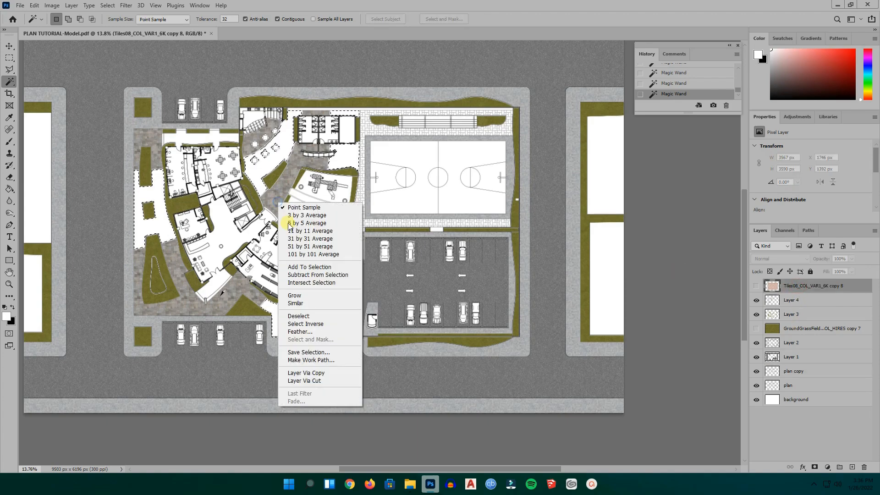
{"action": "left_click", "coordinate": [321, 372]}
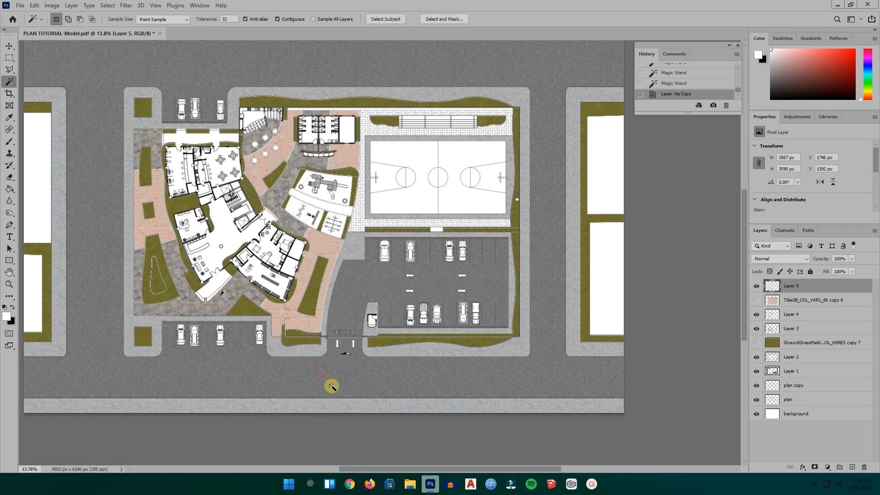
- Set the blend mode of the new pink tile paving layer to Multiply
{"action": "scroll", "coordinate": [284, 175], "scroll_direction": "up", "scroll_amount": 5}
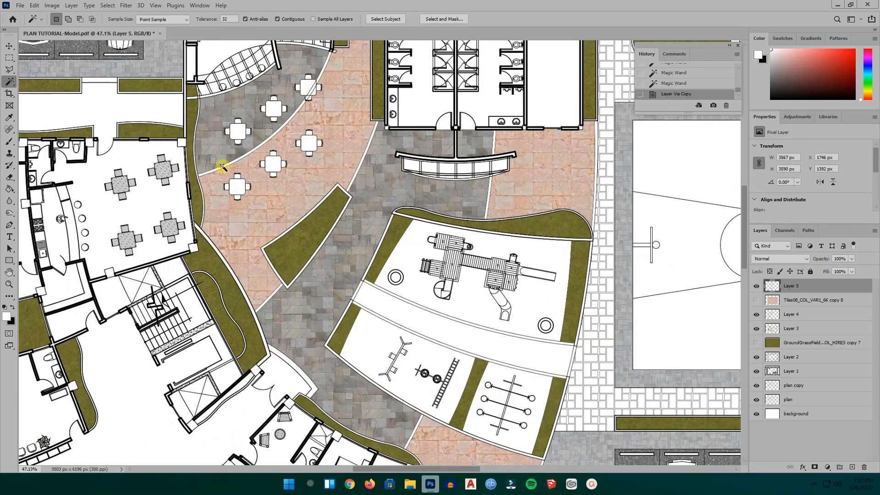
{"action": "left_click", "coordinate": [781, 260]}
{"action": "left_click", "coordinate": [765, 280]}
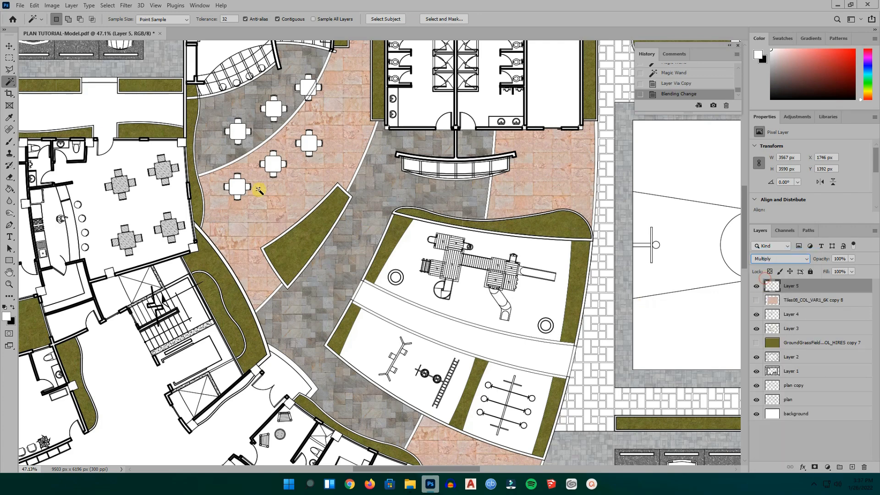
{"action": "left_click", "coordinate": [17, 47]}
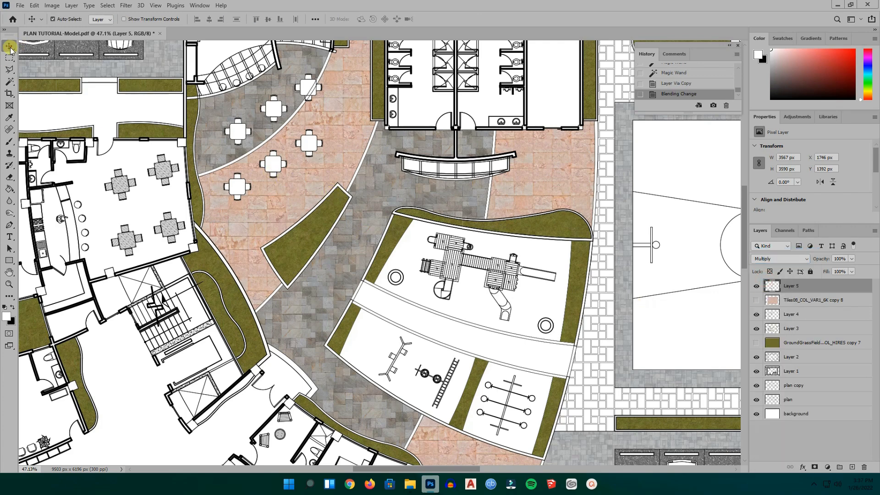
{"action": "scroll", "coordinate": [381, 201], "scroll_direction": "down", "scroll_amount": 5}
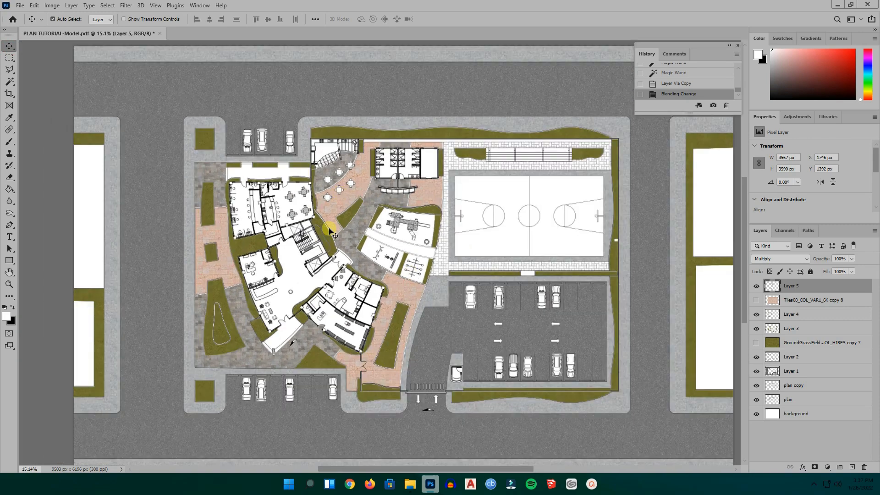
{"action": "scroll", "coordinate": [419, 254], "scroll_direction": "up", "scroll_amount": 1}
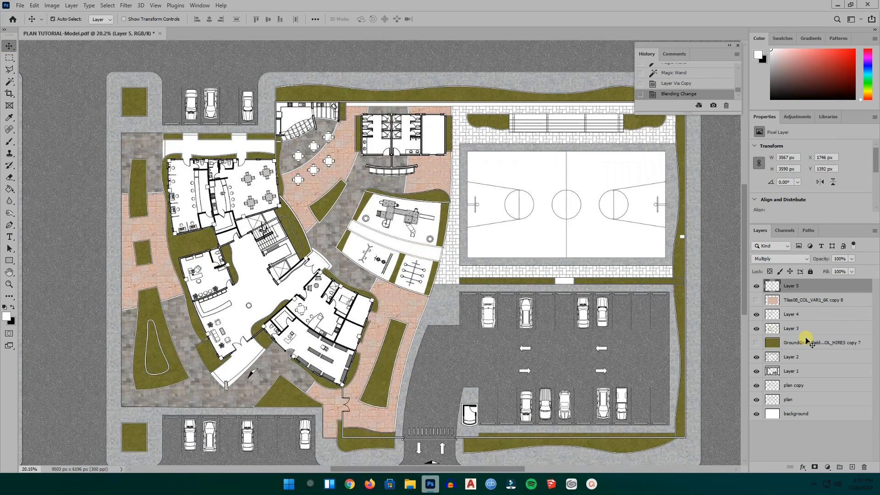
- Delete the hidden Tiles08_COL_VAR1_6K copy 8 layer
{"action": "left_click", "coordinate": [793, 300]}
{"action": "right_click", "coordinate": [793, 300]}
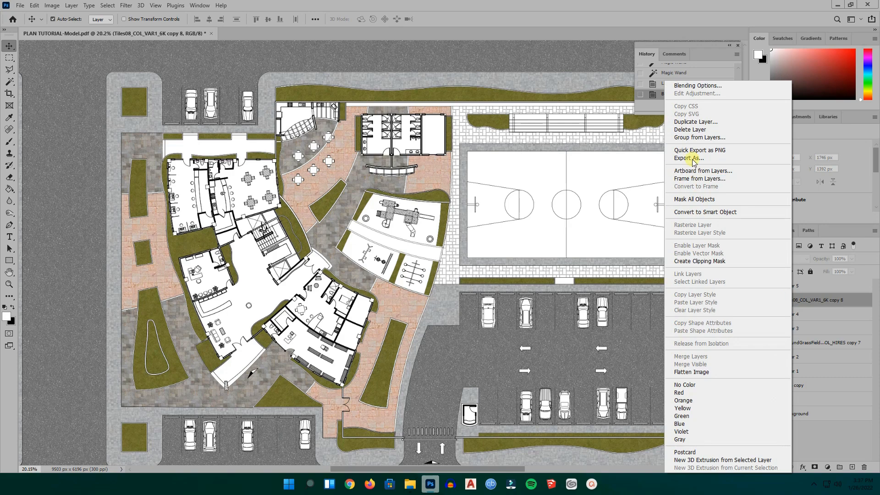
{"action": "left_click", "coordinate": [686, 129]}
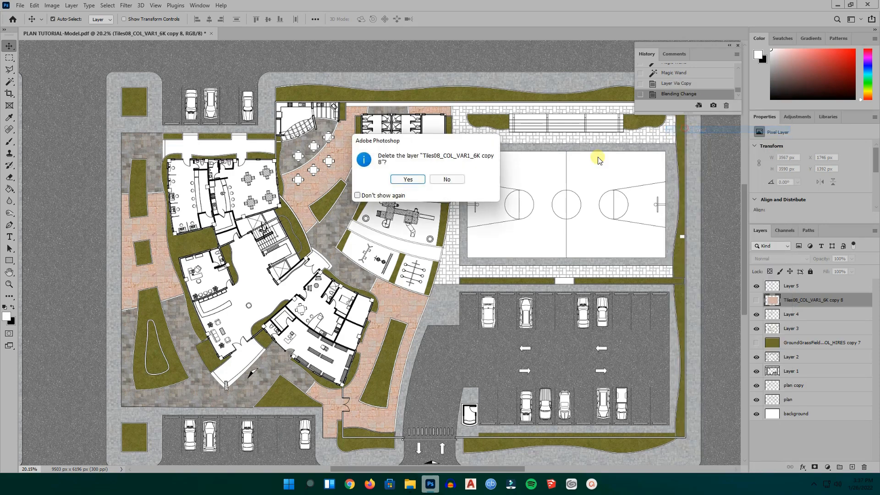
{"action": "left_click", "coordinate": [408, 179]}
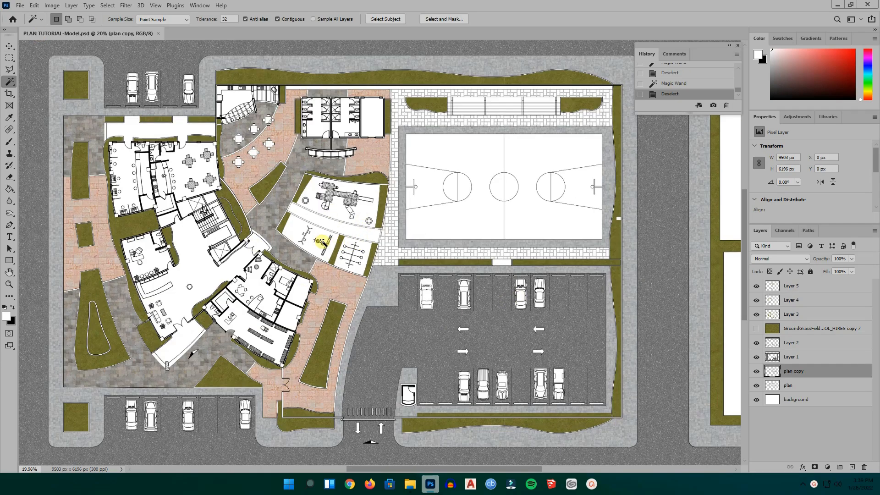
- On the plan copy layer, select the curved strip across the playground and add the narrow strip behind the restroom block with the Magic Wand
{"action": "scroll", "coordinate": [321, 241], "scroll_direction": "up", "scroll_amount": 5}
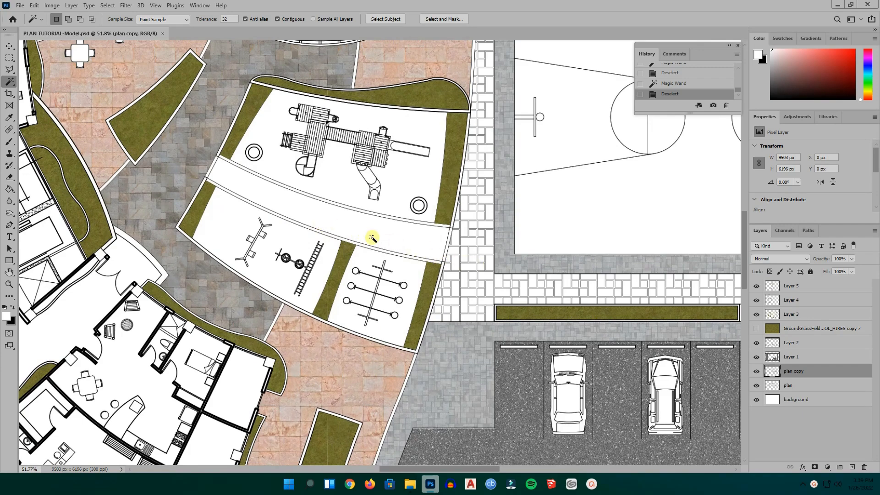
{"action": "left_click", "coordinate": [807, 360]}
{"action": "left_click", "coordinate": [790, 372]}
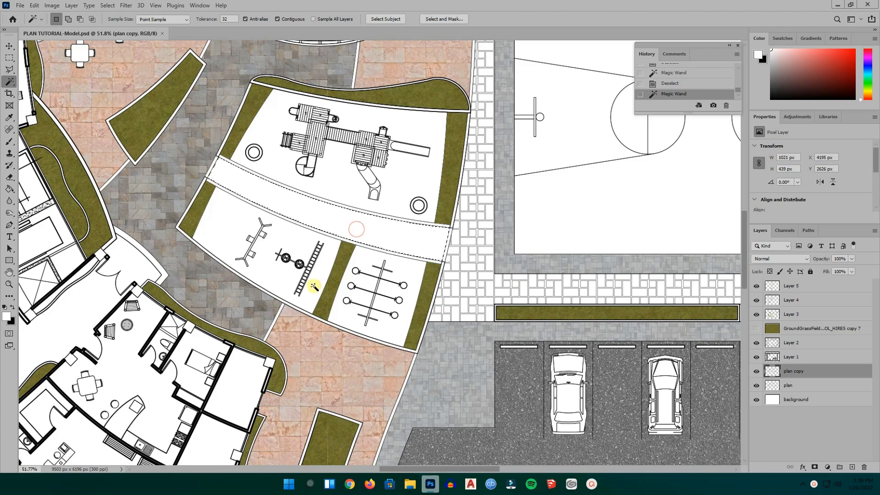
{"action": "scroll", "coordinate": [314, 285], "scroll_direction": "down", "scroll_amount": 5}
{"action": "scroll", "coordinate": [412, 104], "scroll_direction": "up", "scroll_amount": 5}
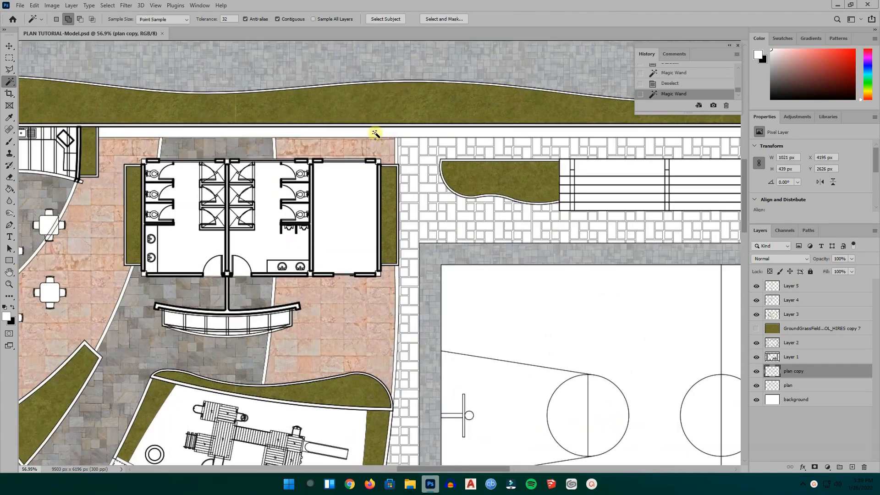
{"action": "left_click", "coordinate": [375, 134], "text": "shift"}
- Add the joints between the white pavers around the basketball court to the selection
{"action": "scroll", "coordinate": [375, 133], "scroll_direction": "down", "scroll_amount": 3}
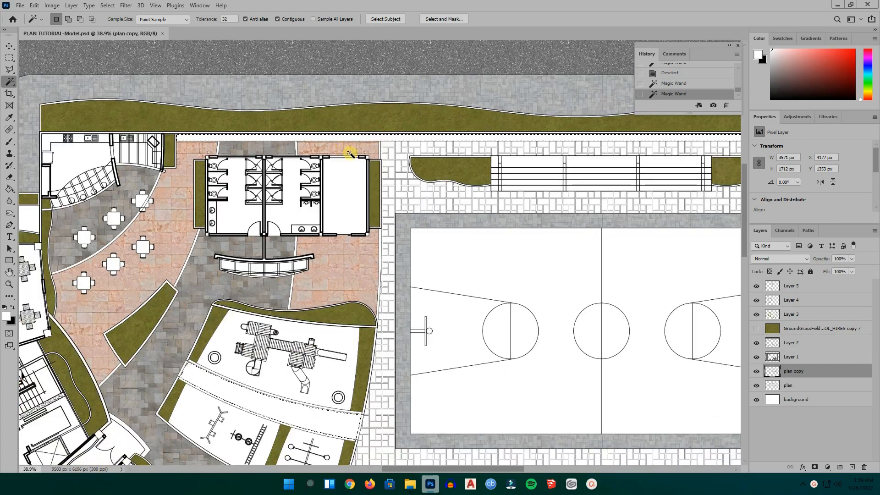
{"action": "scroll", "coordinate": [374, 183], "scroll_direction": "up", "scroll_amount": 6}
{"action": "scroll", "coordinate": [374, 188], "scroll_direction": "up", "scroll_amount": 4}
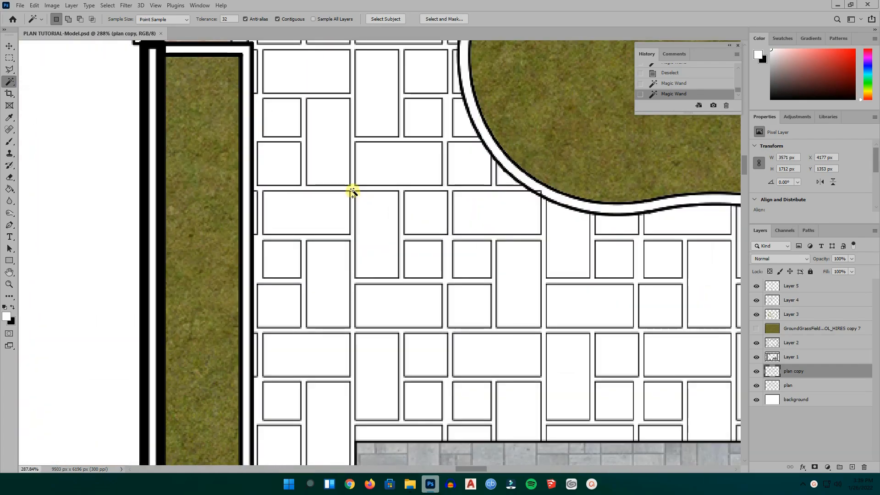
{"action": "left_click", "coordinate": [352, 189], "text": "shift"}
{"action": "scroll", "coordinate": [348, 186], "scroll_direction": "down", "scroll_amount": 6}
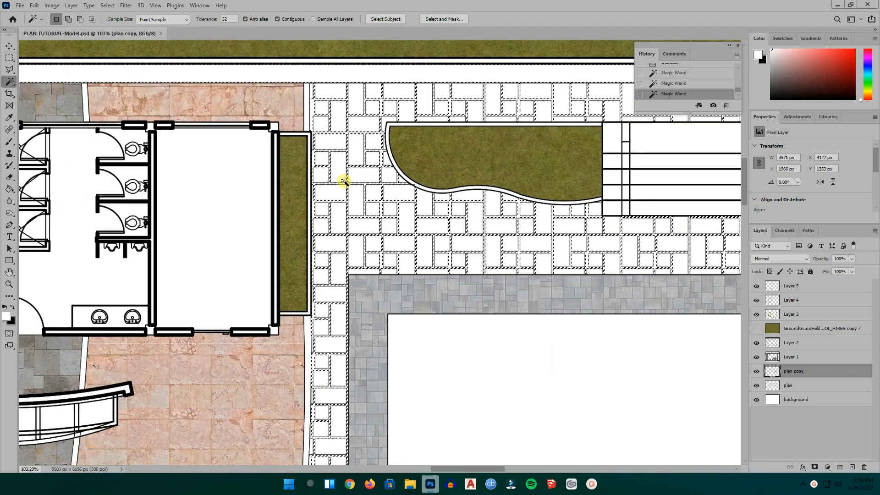
{"action": "scroll", "coordinate": [345, 179], "scroll_direction": "down", "scroll_amount": 5}
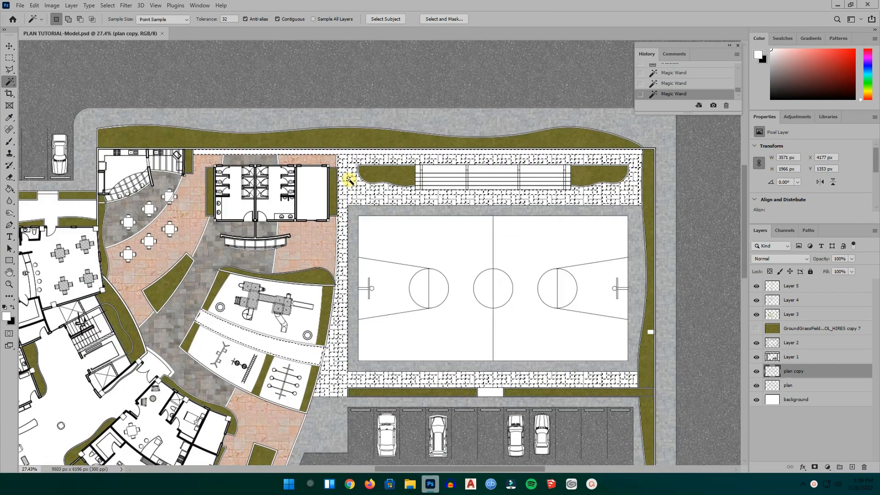
- Copy the selected strips and paver joints from the hidden GroundGrassFieldGreenPatchy001_COL_HIRES copy 7 layer onto a new layer
{"action": "left_click", "coordinate": [774, 329]}
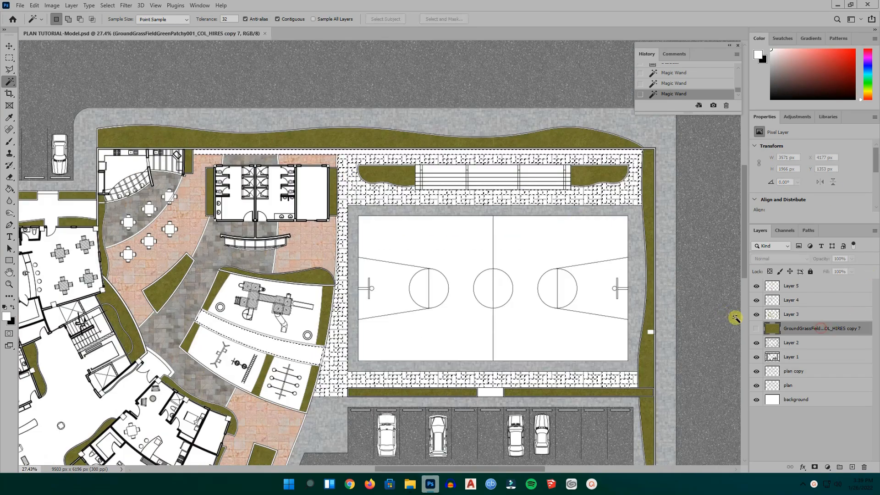
{"action": "left_click", "coordinate": [758, 329]}
{"action": "left_click", "coordinate": [758, 329]}
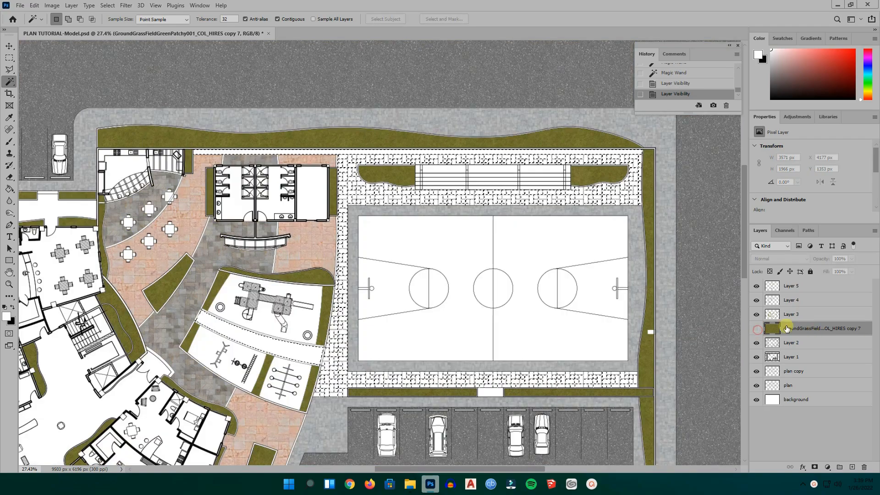
{"action": "right_click", "coordinate": [404, 206]}
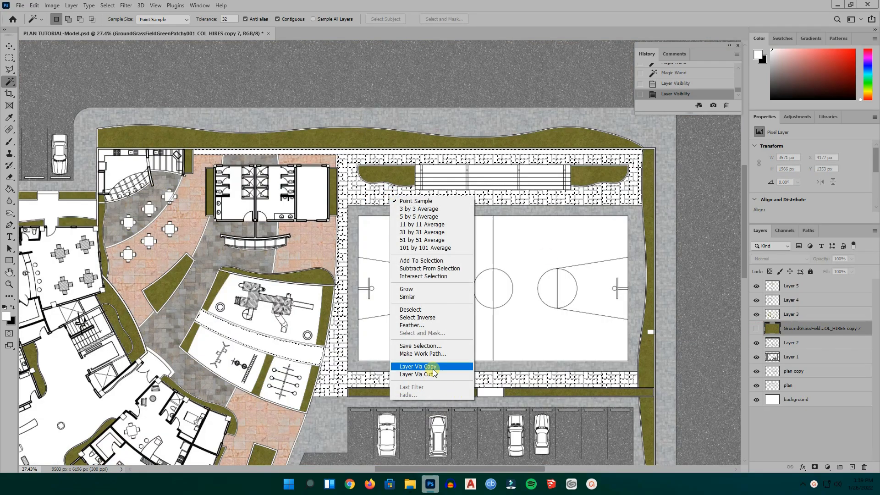
{"action": "left_click", "coordinate": [449, 367]}
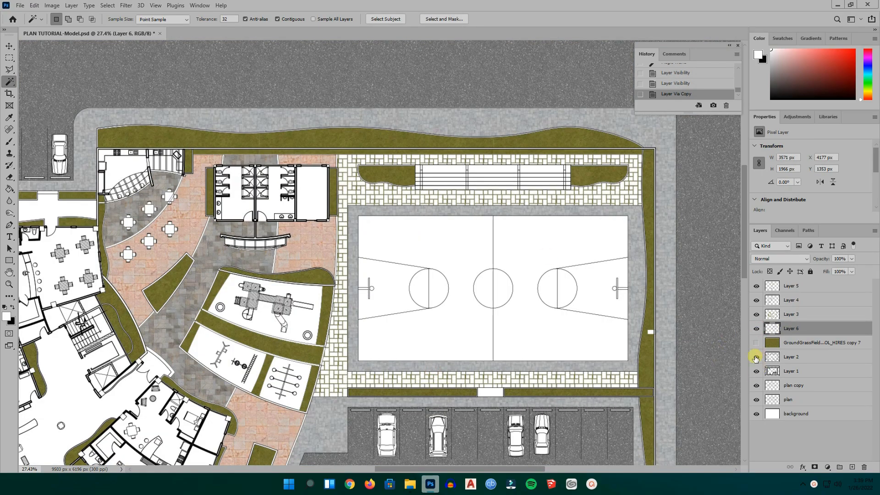
- Switch to the Textures folder in File Explorer and pick the GroundMulchRubberPattern003_COL_8K texture
{"action": "scroll", "coordinate": [397, 145], "scroll_direction": "down", "scroll_amount": 1}
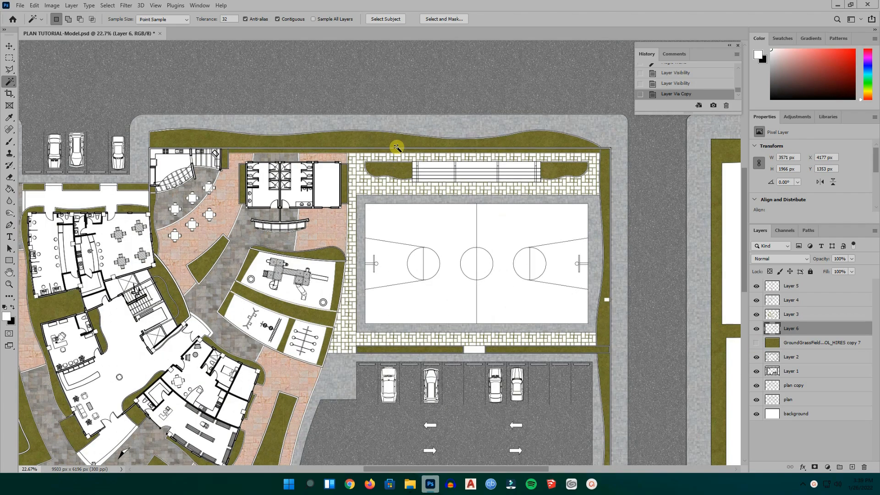
{"action": "scroll", "coordinate": [379, 173], "scroll_direction": "up", "scroll_amount": 5}
{"action": "scroll", "coordinate": [358, 167], "scroll_direction": "down", "scroll_amount": 6}
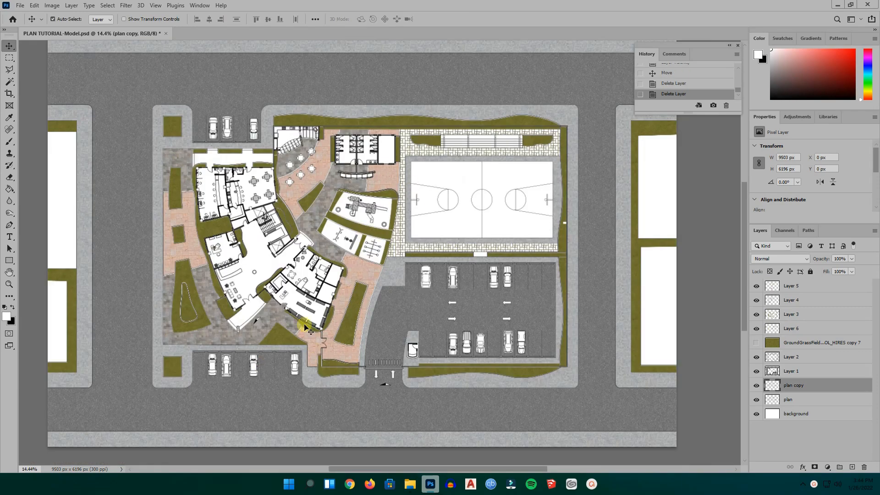
{"action": "left_click", "coordinate": [415, 483]}
{"action": "left_click", "coordinate": [629, 279]}
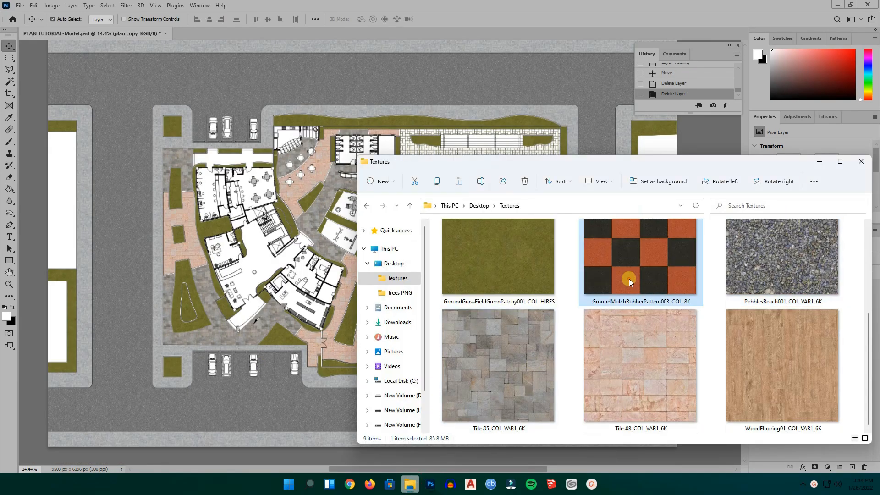
- Place the GroundMulchRubberPattern003_COL_8K texture in the plan, put its layer topmost in the stack and shift it slightly sideways
{"action": "left_click_drag", "start_coordinate": [640, 265], "coordinate": [326, 202]}
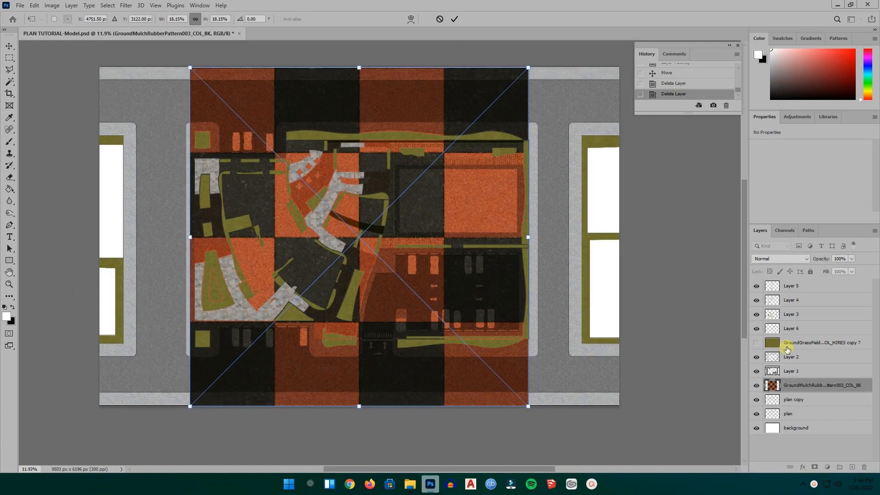
{"action": "left_click_drag", "start_coordinate": [814, 388], "coordinate": [806, 288]}
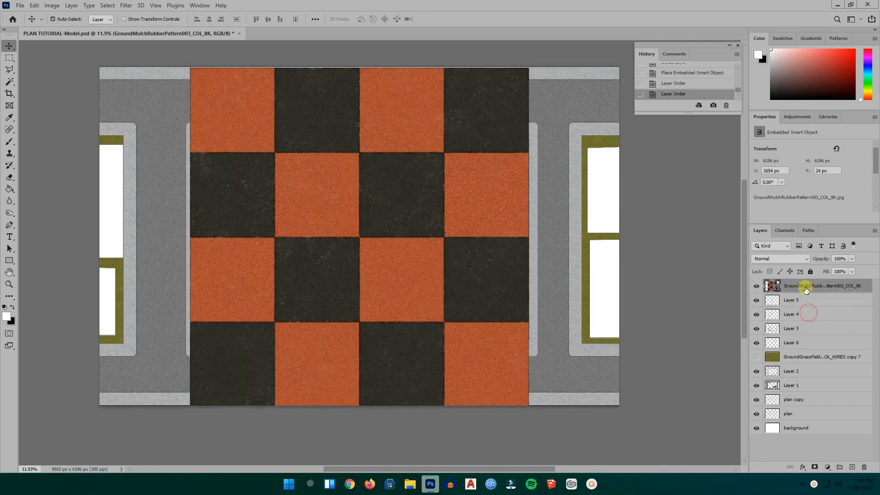
{"action": "left_click_drag", "start_coordinate": [456, 289], "coordinate": [475, 292]}
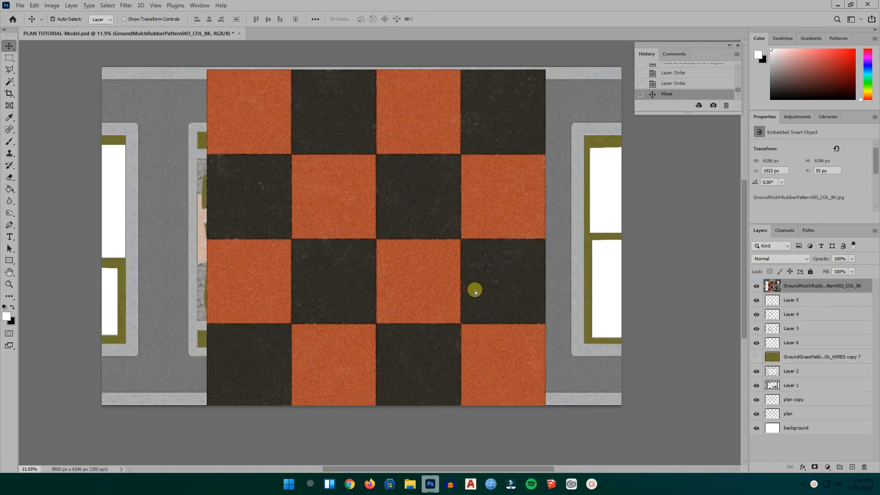
- Scale the checkered rubber texture down proportionally to about 2.67% and position it over the playground area
{"action": "key", "text": "ctrl"}
{"action": "key", "text": "ctrl+t"}
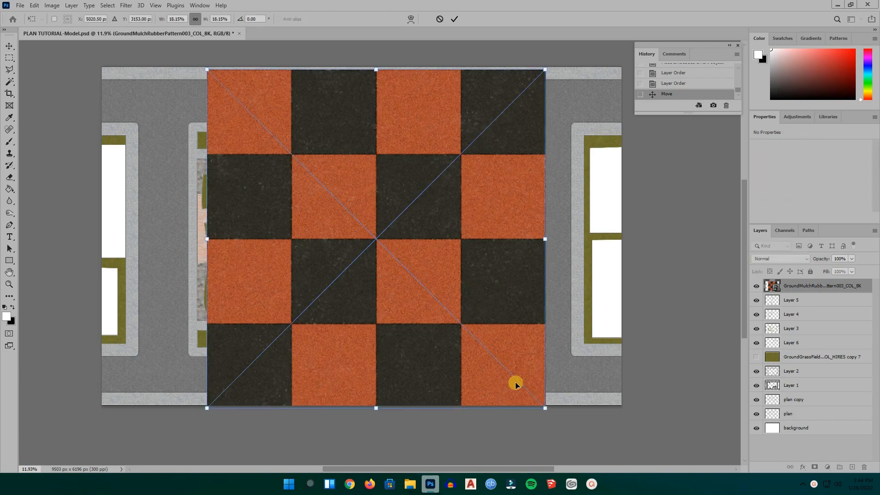
{"action": "left_click_drag", "start_coordinate": [545, 410], "coordinate": [338, 200]}
{"action": "left_click_drag", "start_coordinate": [237, 109], "coordinate": [415, 222]}
{"action": "scroll", "coordinate": [414, 211], "scroll_direction": "up", "scroll_amount": 3}
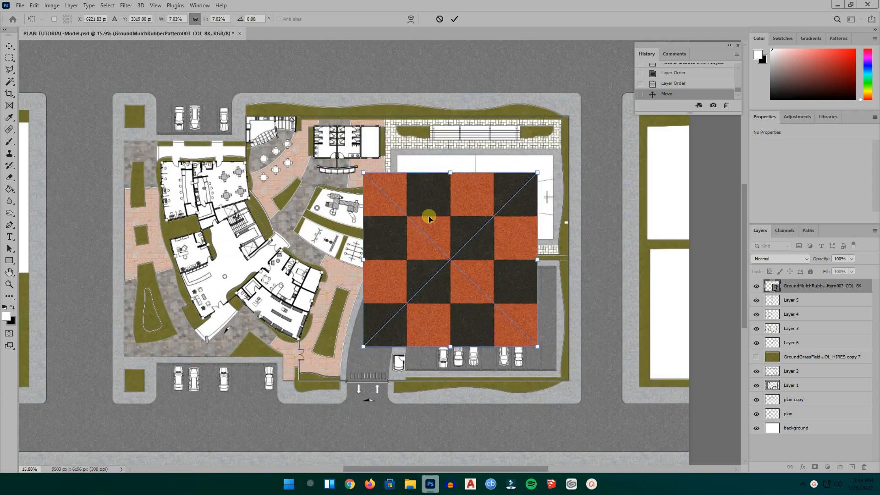
{"action": "left_click_drag", "start_coordinate": [586, 402], "coordinate": [437, 220]}
{"action": "left_click_drag", "start_coordinate": [397, 201], "coordinate": [316, 206]}
{"action": "scroll", "coordinate": [313, 205], "scroll_direction": "up", "scroll_amount": 3}
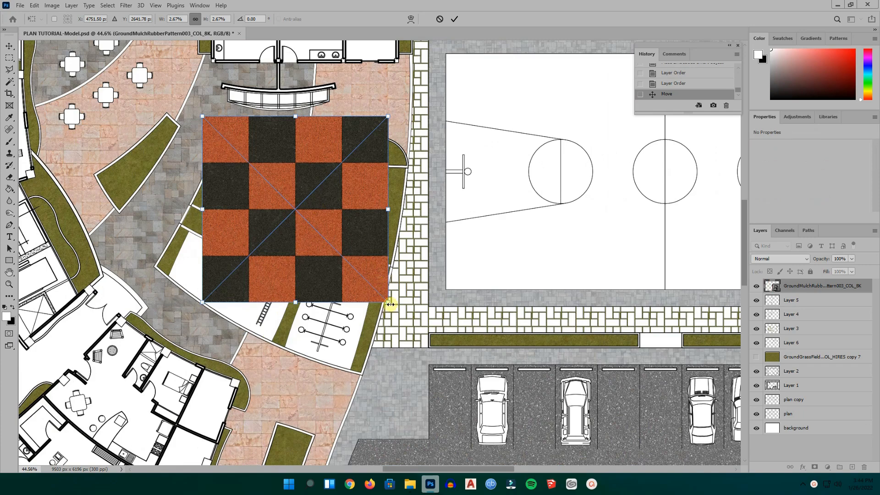
- Shrink the checkered texture further to about 0.76%, place it southwest of the playground and apply the transform
{"action": "left_click_drag", "start_coordinate": [391, 303], "coordinate": [311, 140]}
{"action": "scroll", "coordinate": [206, 144], "scroll_direction": "up", "scroll_amount": 8}
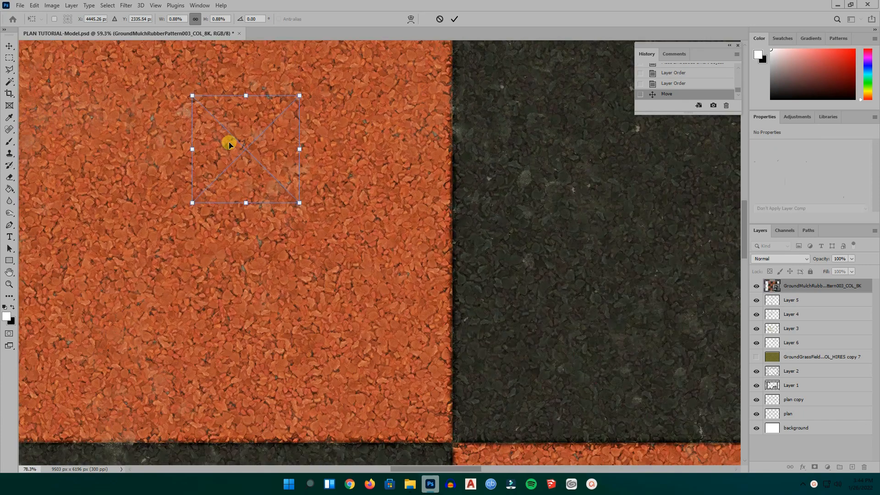
{"action": "scroll", "coordinate": [229, 144], "scroll_direction": "down", "scroll_amount": 4}
{"action": "left_click_drag", "start_coordinate": [234, 165], "coordinate": [274, 274]}
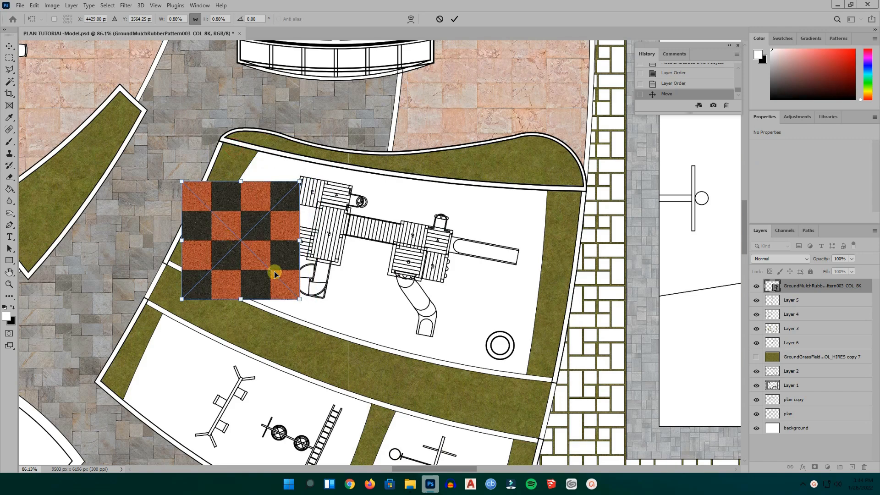
{"action": "left_click_drag", "start_coordinate": [301, 303], "coordinate": [286, 281]}
{"action": "left_click_drag", "start_coordinate": [233, 204], "coordinate": [171, 379]}
{"action": "scroll", "coordinate": [221, 150], "scroll_direction": "down", "scroll_amount": 3}
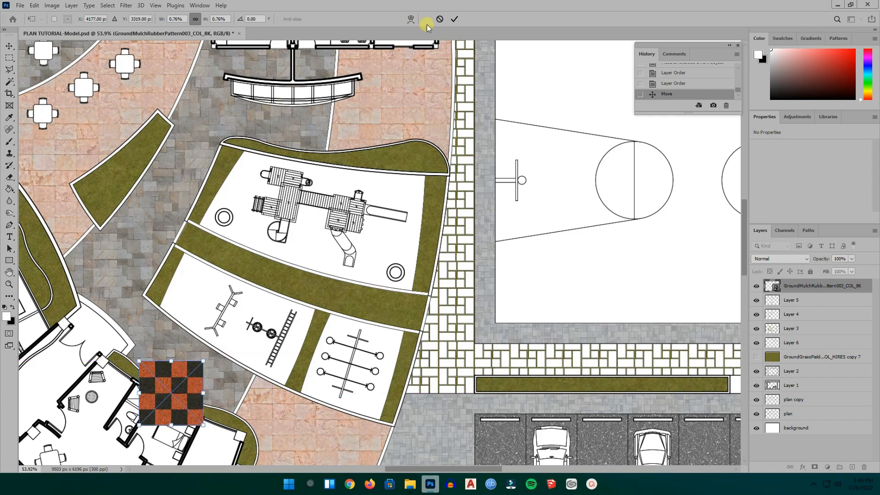
{"action": "left_click", "coordinate": [454, 20]}
- Duplicate the checkered tile directly above the original and align the copy so the seam closes
{"action": "scroll", "coordinate": [222, 206], "scroll_direction": "down", "scroll_amount": 3}
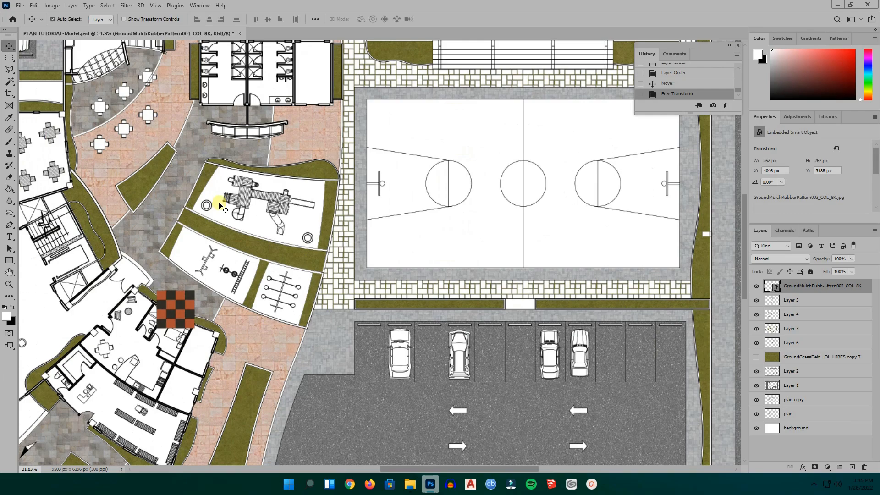
{"action": "scroll", "coordinate": [179, 293], "scroll_direction": "up", "scroll_amount": 4}
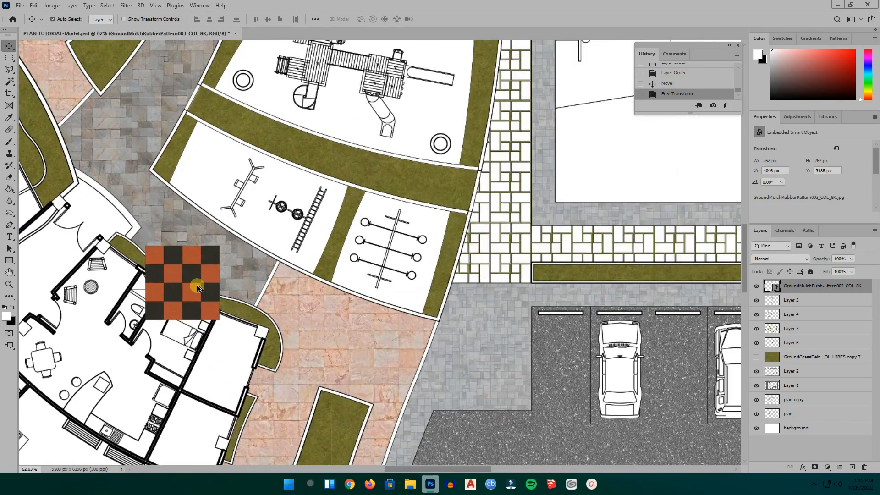
{"action": "left_click_drag", "start_coordinate": [197, 287], "coordinate": [187, 215], "text": "alt"}
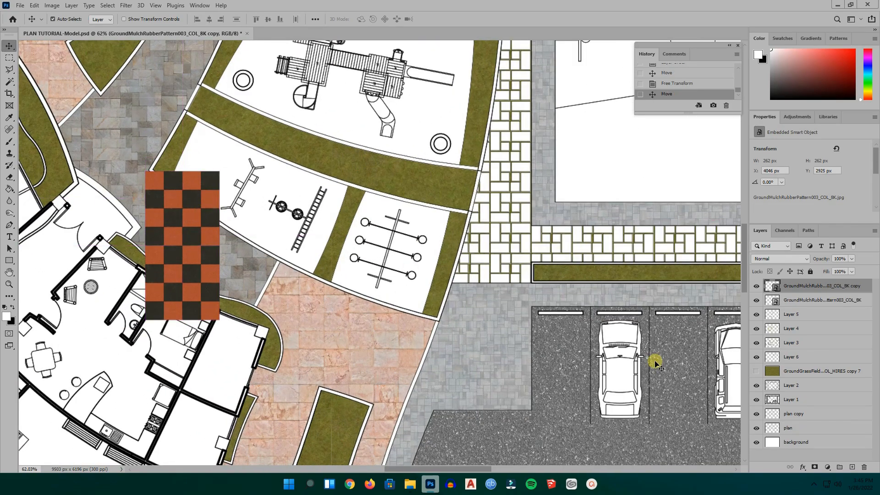
{"action": "scroll", "coordinate": [174, 231], "scroll_direction": "up", "scroll_amount": 6}
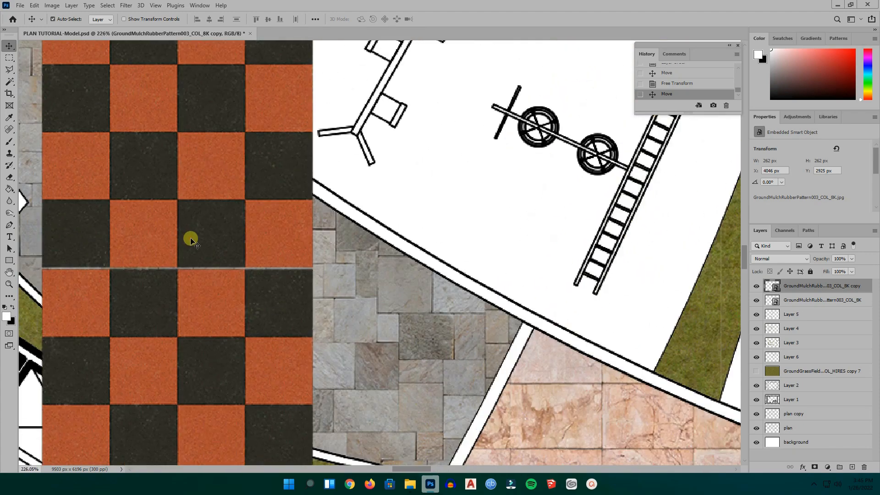
{"action": "left_click_drag", "start_coordinate": [190, 242], "coordinate": [235, 254]}
{"action": "scroll", "coordinate": [212, 266], "scroll_direction": "down", "scroll_amount": 2}
{"action": "scroll", "coordinate": [226, 278], "scroll_direction": "up", "scroll_amount": 4}
{"action": "scroll", "coordinate": [229, 265], "scroll_direction": "up", "scroll_amount": 1}
{"action": "scroll", "coordinate": [340, 275], "scroll_direction": "down", "scroll_amount": 4}
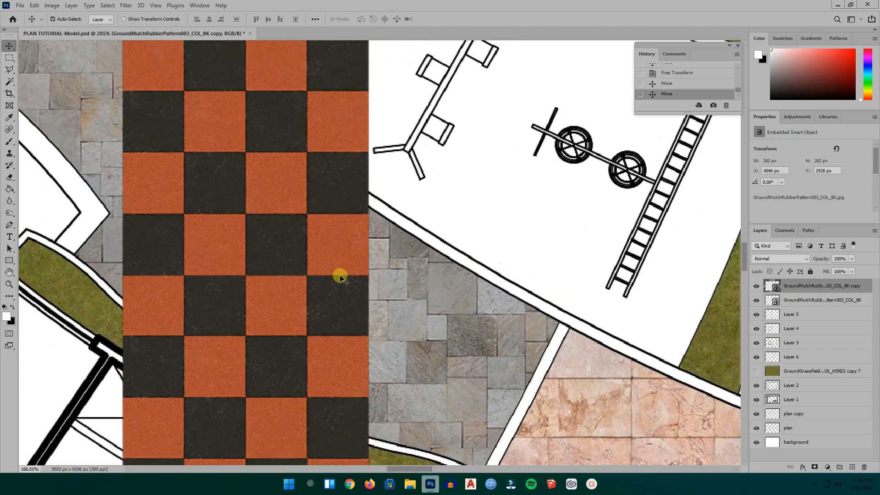
- Merge the two stacked checkered tile layers into one layer
{"action": "left_click", "coordinate": [790, 299], "text": "ctrl"}
{"action": "right_click", "coordinate": [790, 299]}
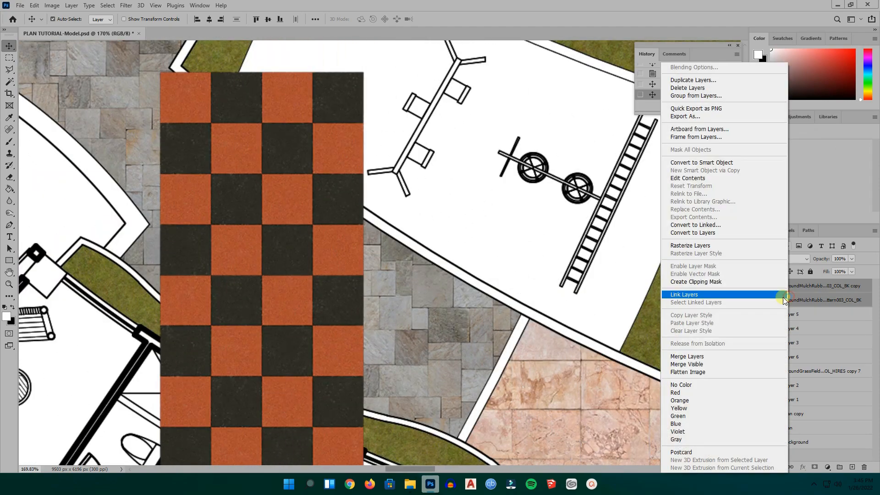
{"action": "left_click", "coordinate": [713, 353]}
- Duplicate the merged checkered strip directly above itself and merge both strips into one layer
{"action": "scroll", "coordinate": [338, 328], "scroll_direction": "down", "scroll_amount": 4}
{"action": "left_click_drag", "start_coordinate": [326, 319], "coordinate": [326, 133]}
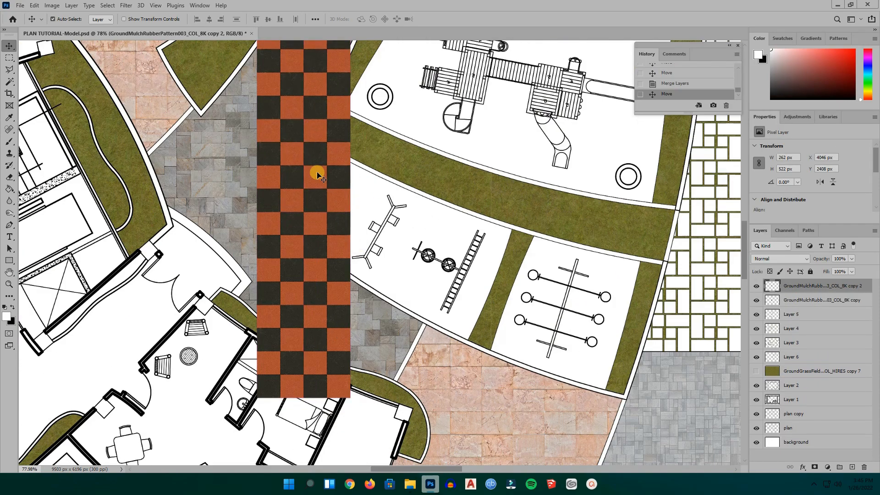
{"action": "scroll", "coordinate": [316, 173], "scroll_direction": "up", "scroll_amount": 4}
{"action": "left_click", "coordinate": [807, 301], "text": "ctrl"}
{"action": "right_click", "coordinate": [810, 300]}
{"action": "left_click", "coordinate": [734, 353]}
- Move the tall checkered strip up slightly and scale it to about 106.63%, giving about 279 by 1111 px
{"action": "scroll", "coordinate": [359, 316], "scroll_direction": "down", "scroll_amount": 5}
{"action": "scroll", "coordinate": [359, 317], "scroll_direction": "down", "scroll_amount": 2}
{"action": "mouse_move", "coordinate": [345, 220]}
{"action": "left_mouse_down"}
{"action": "mouse_move", "coordinate": [356, 202]}
{"action": "mouse_move", "coordinate": [346, 204]}
{"action": "left_mouse_up"}
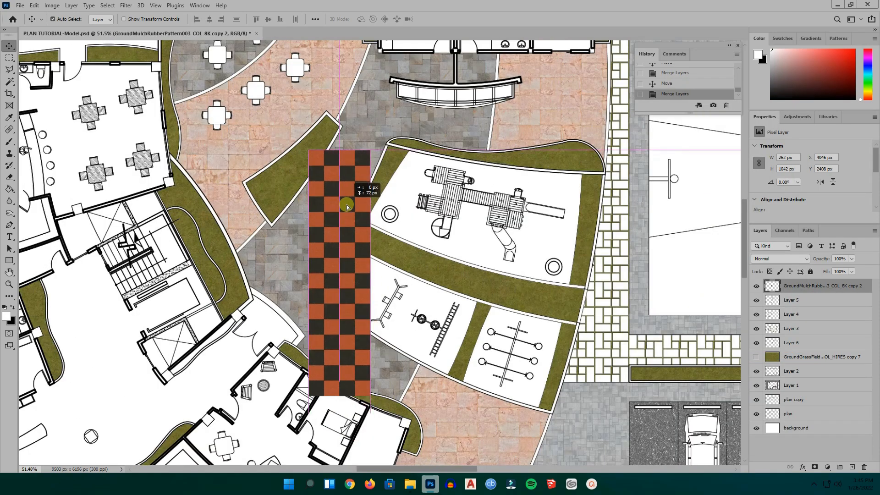
{"action": "key", "text": "ctrl+t"}
{"action": "left_click_drag", "start_coordinate": [370, 149], "coordinate": [380, 141]}
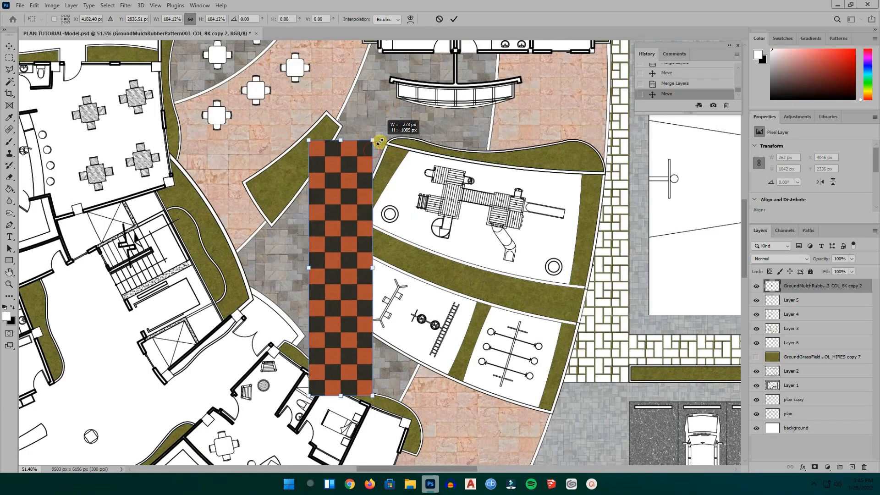
{"action": "left_click_drag", "start_coordinate": [373, 396], "coordinate": [377, 402]}
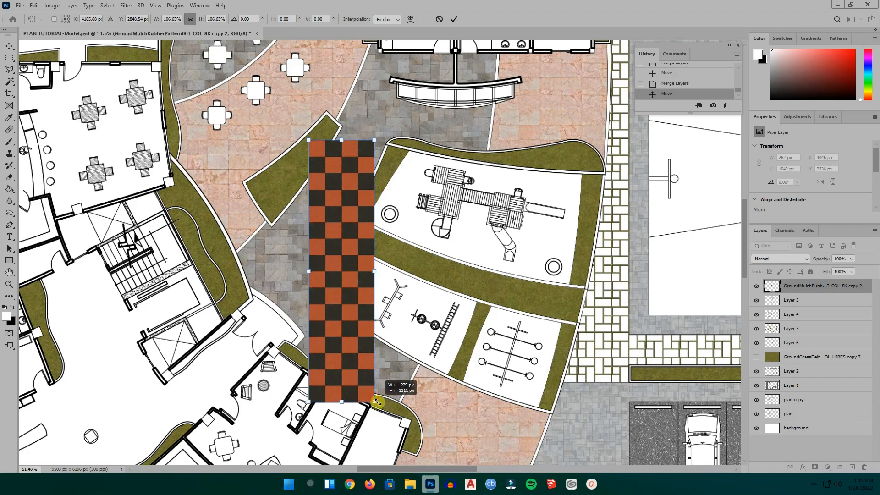
{"action": "left_click", "coordinate": [455, 19]}
- Duplicate the tall checkered strip to its right, line up the squares and merge the two layers
{"action": "left_click_drag", "start_coordinate": [353, 263], "coordinate": [372, 243]}
{"action": "scroll", "coordinate": [411, 259], "scroll_direction": "up", "scroll_amount": 4}
{"action": "scroll", "coordinate": [400, 263], "scroll_direction": "up", "scroll_amount": 8}
{"action": "scroll", "coordinate": [479, 274], "scroll_direction": "down", "scroll_amount": 5}
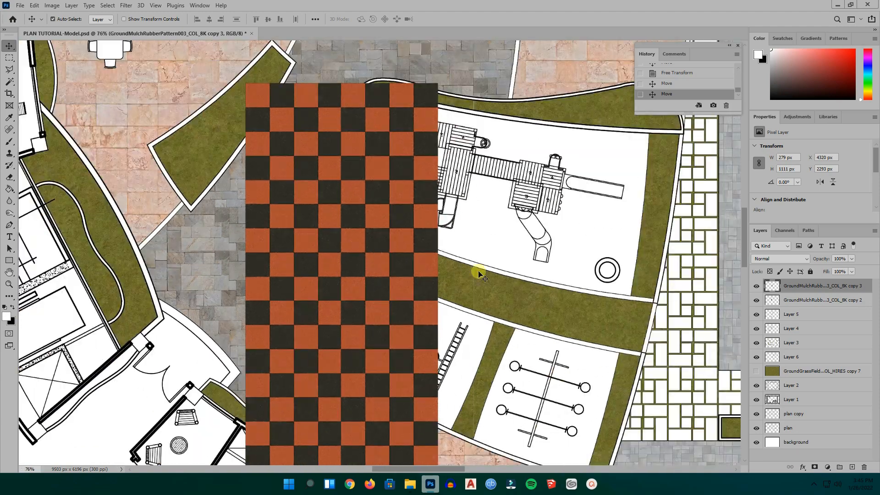
{"action": "left_click", "coordinate": [796, 301], "text": "ctrl"}
{"action": "right_click", "coordinate": [796, 301]}
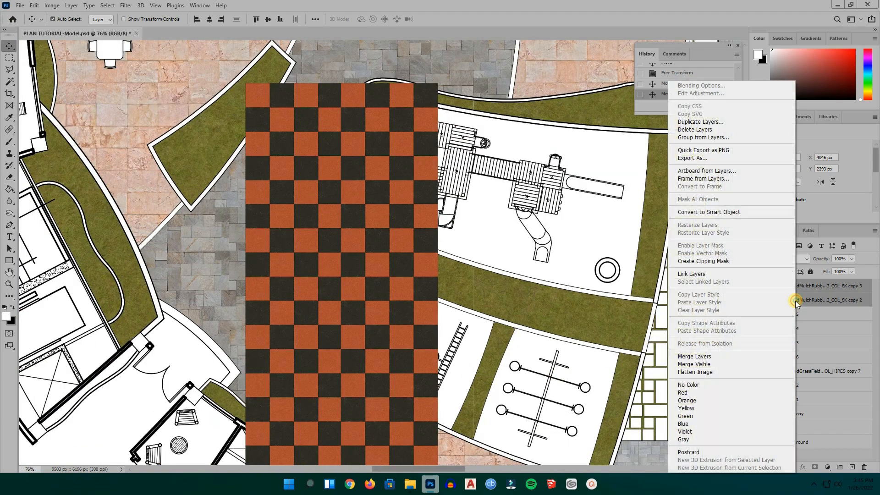
{"action": "left_click", "coordinate": [710, 357]}
- Duplicate the 553 px wide checkered block to its right and nudge the copy until the seam closes
{"action": "scroll", "coordinate": [326, 217], "scroll_direction": "down", "scroll_amount": 2}
{"action": "scroll", "coordinate": [326, 217], "scroll_direction": "down", "scroll_amount": 1}
{"action": "scroll", "coordinate": [428, 294], "scroll_direction": "up", "scroll_amount": 1}
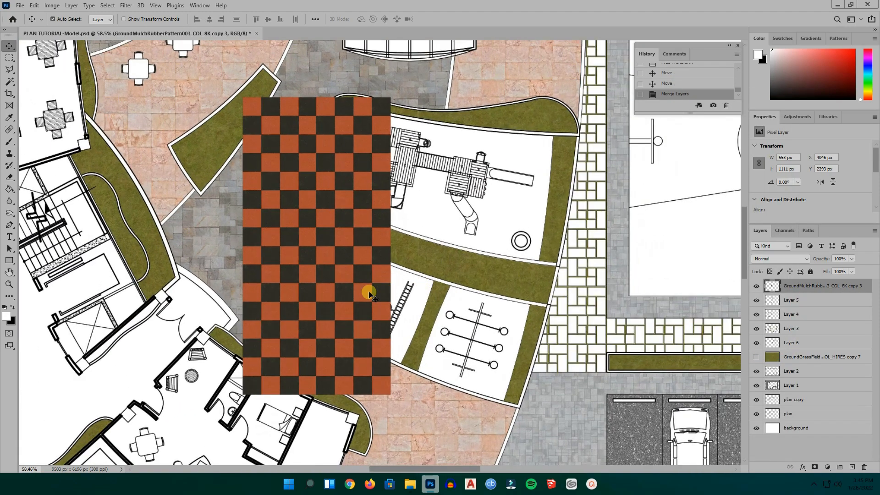
{"action": "left_click_drag", "start_coordinate": [359, 292], "coordinate": [495, 271]}
{"action": "scroll", "coordinate": [415, 364], "scroll_direction": "up", "scroll_amount": 4}
{"action": "left_click_drag", "start_coordinate": [412, 350], "coordinate": [405, 352]}
{"action": "scroll", "coordinate": [405, 353], "scroll_direction": "up", "scroll_amount": 4}
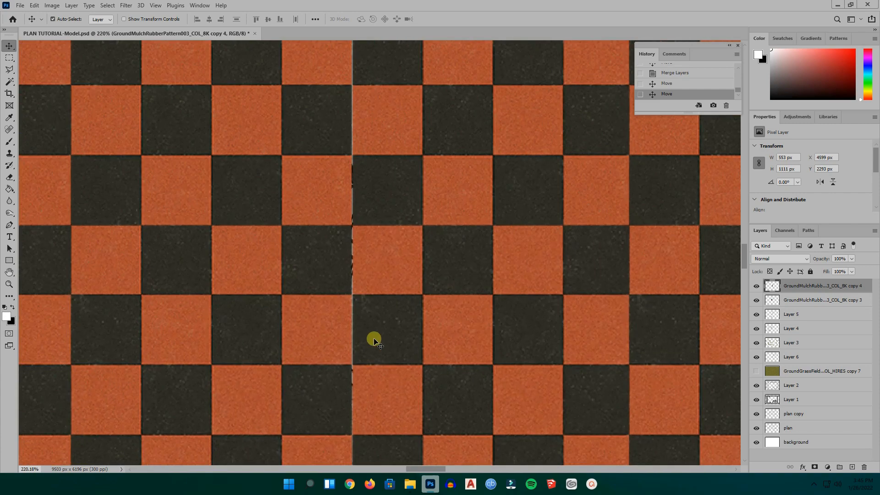
{"action": "left_click_drag", "start_coordinate": [372, 340], "coordinate": [370, 338]}
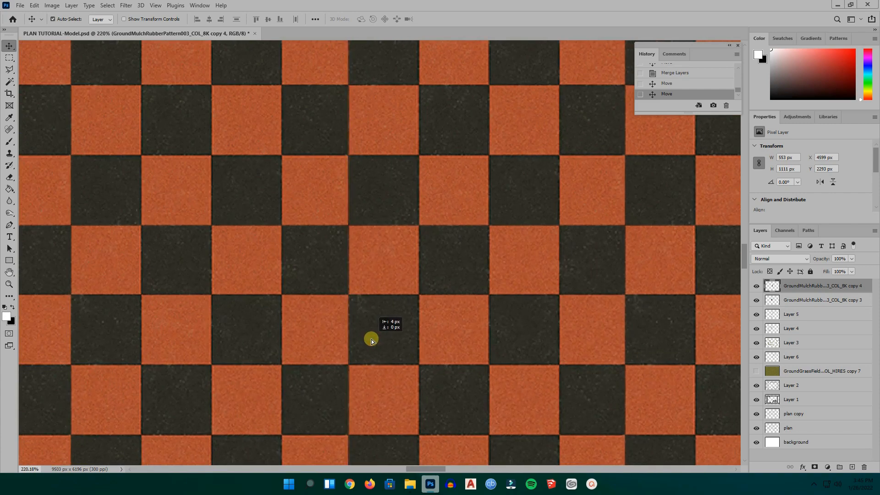
{"action": "scroll", "coordinate": [287, 318], "scroll_direction": "down", "scroll_amount": 5}
- Merge the two side-by-side checkered blocks into a single layer
{"action": "left_click", "coordinate": [780, 301], "text": "shift"}
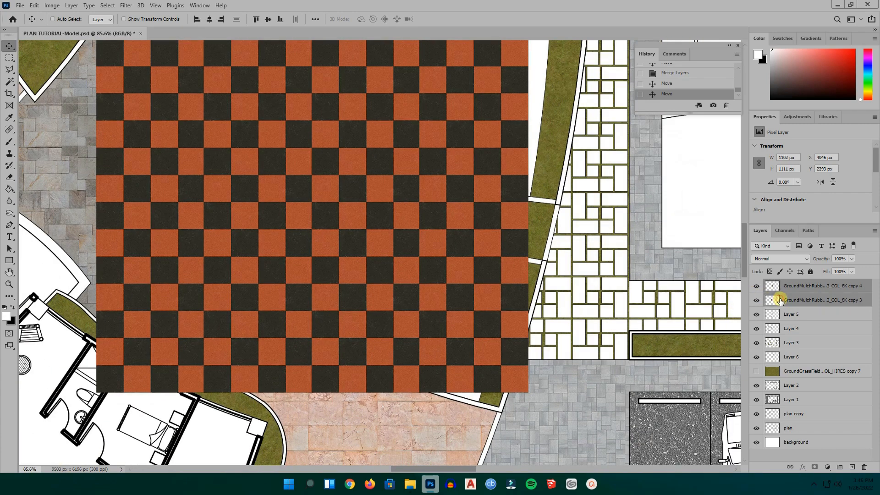
{"action": "right_click", "coordinate": [781, 301]}
{"action": "left_click", "coordinate": [705, 343]}
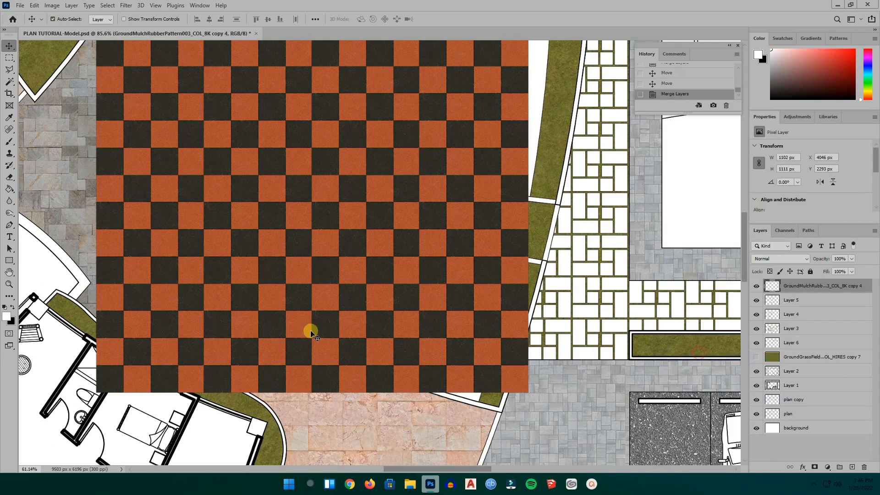
- Duplicate the 1102 px wide checkered block to its right, align the seam and merge the two layers
{"action": "scroll", "coordinate": [310, 330], "scroll_direction": "down", "scroll_amount": 3}
{"action": "left_click_drag", "start_coordinate": [390, 270], "coordinate": [637, 265]}
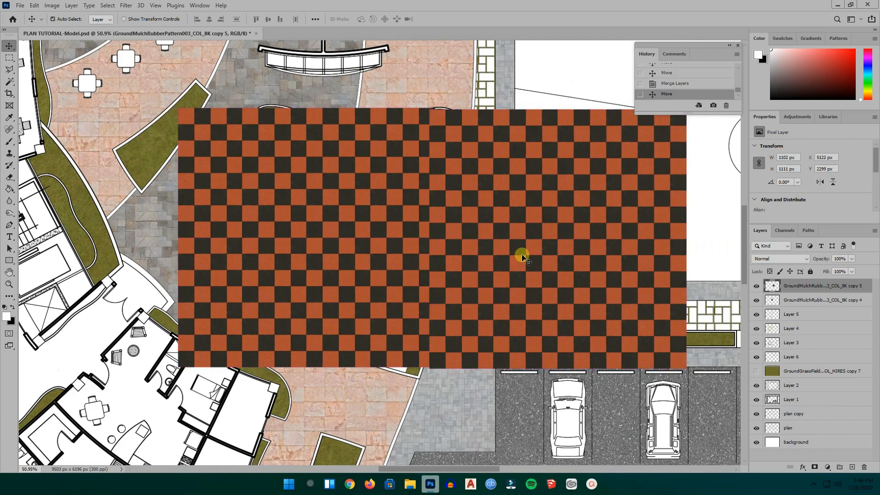
{"action": "scroll", "coordinate": [504, 255], "scroll_direction": "up", "scroll_amount": 3}
{"action": "mouse_move", "coordinate": [467, 255]}
{"action": "left_mouse_down"}
{"action": "mouse_move", "coordinate": [507, 251]}
{"action": "mouse_move", "coordinate": [476, 257]}
{"action": "left_mouse_up"}
{"action": "scroll", "coordinate": [406, 291], "scroll_direction": "up", "scroll_amount": 4}
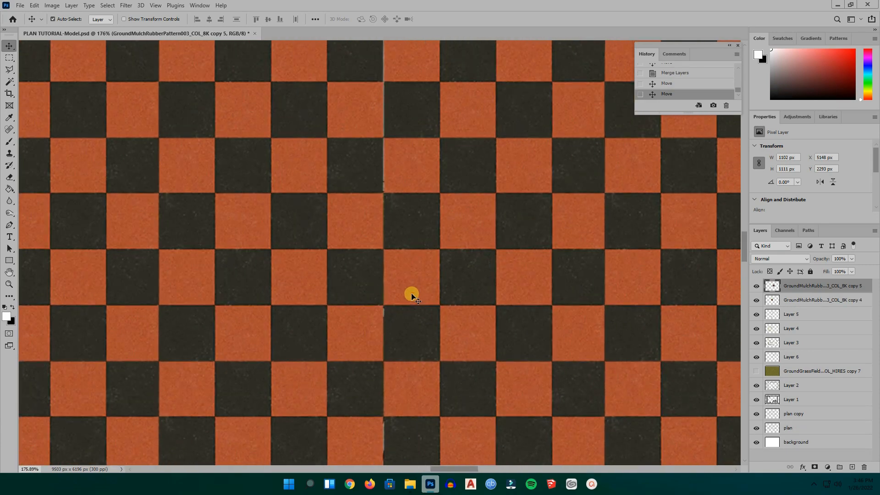
{"action": "left_click_drag", "start_coordinate": [411, 296], "coordinate": [409, 295]}
{"action": "scroll", "coordinate": [409, 295], "scroll_direction": "down", "scroll_amount": 5}
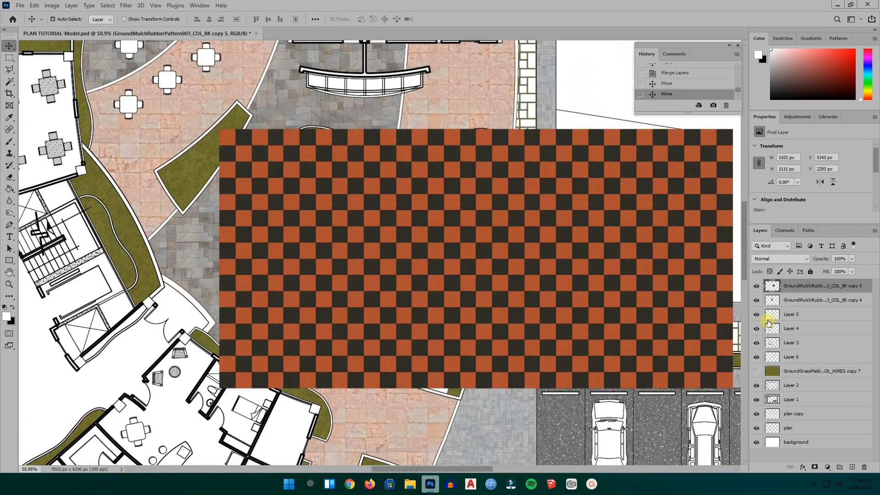
{"action": "left_click", "coordinate": [798, 305], "text": "ctrl"}
{"action": "right_click", "coordinate": [798, 305]}
{"action": "left_click", "coordinate": [719, 357]}
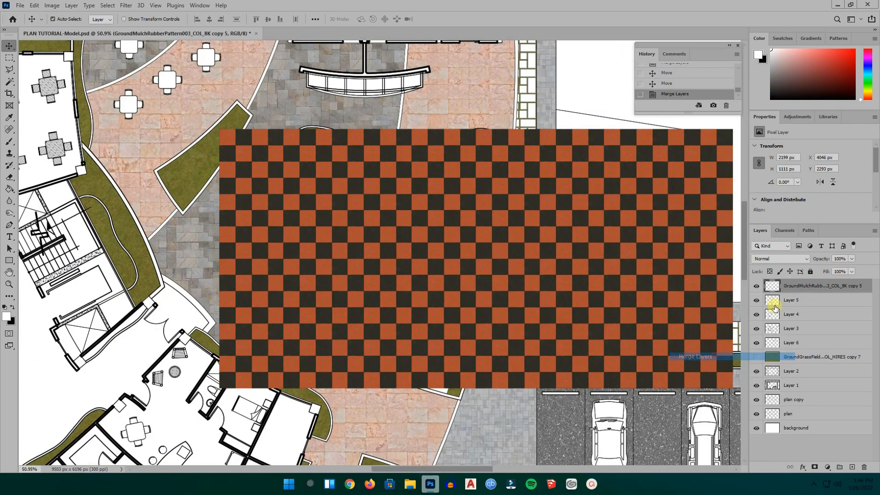
- Hide the merged checkered layer and select the three white playground areas on the plan copy layer with the Magic Wand
{"action": "left_click", "coordinate": [756, 287]}
{"action": "left_click", "coordinate": [794, 399]}
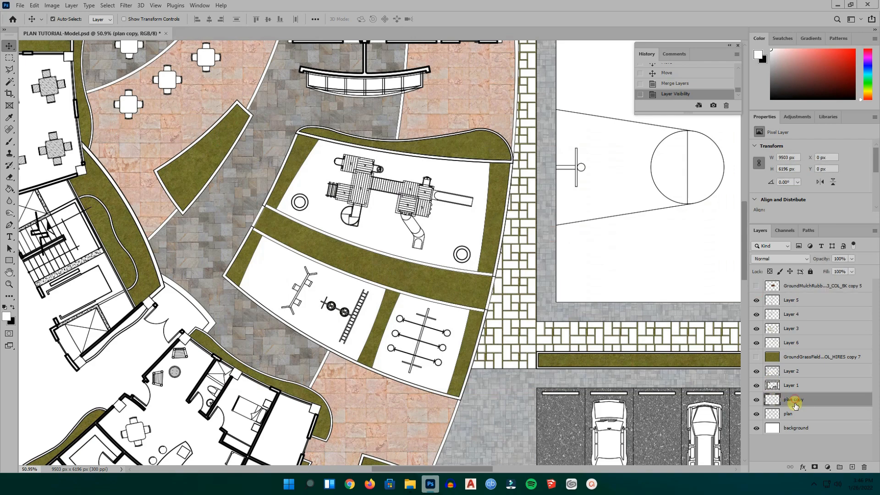
{"action": "scroll", "coordinate": [390, 258], "scroll_direction": "up", "scroll_amount": 2}
{"action": "left_click", "coordinate": [9, 84]}
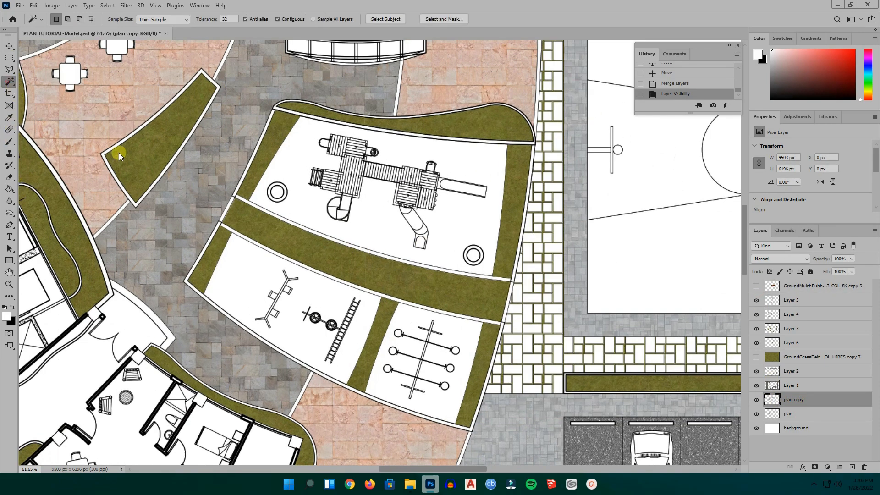
{"action": "left_click", "coordinate": [253, 280]}
{"action": "left_click", "coordinate": [404, 365], "text": "shift"}
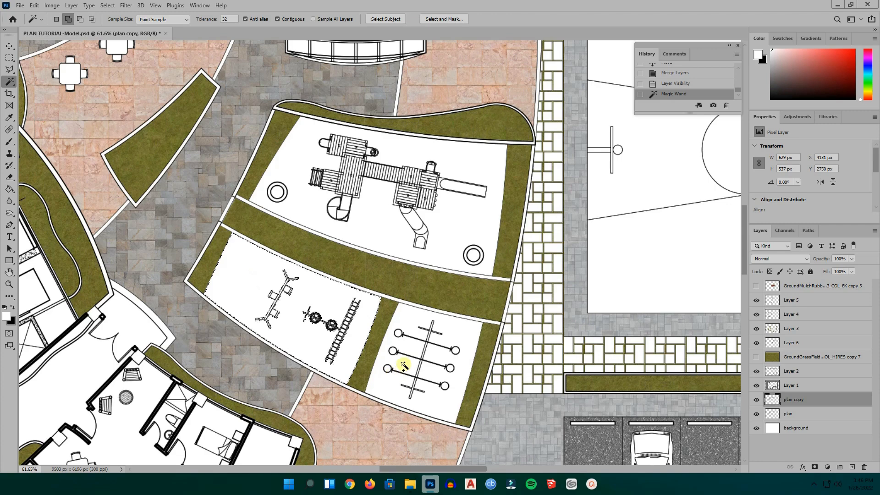
{"action": "left_click", "coordinate": [446, 207], "text": "shift"}
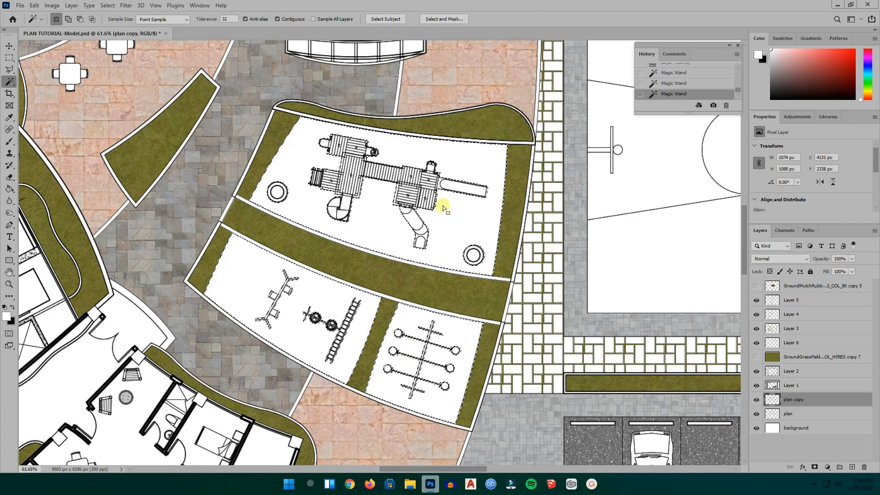
- Copy the selected playground areas from the checkered rubber layer to a new layer and set its blend mode to Multiply
{"action": "left_click", "coordinate": [801, 286]}
{"action": "right_click", "coordinate": [372, 225]}
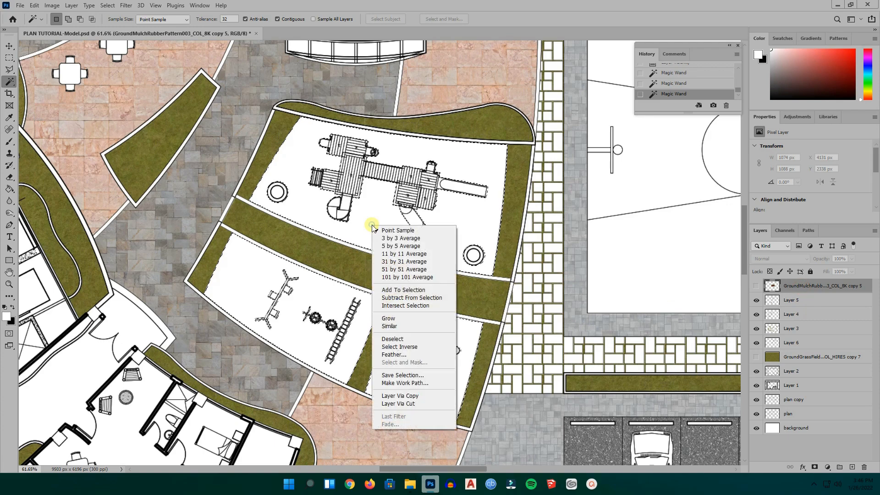
{"action": "left_click", "coordinate": [403, 395]}
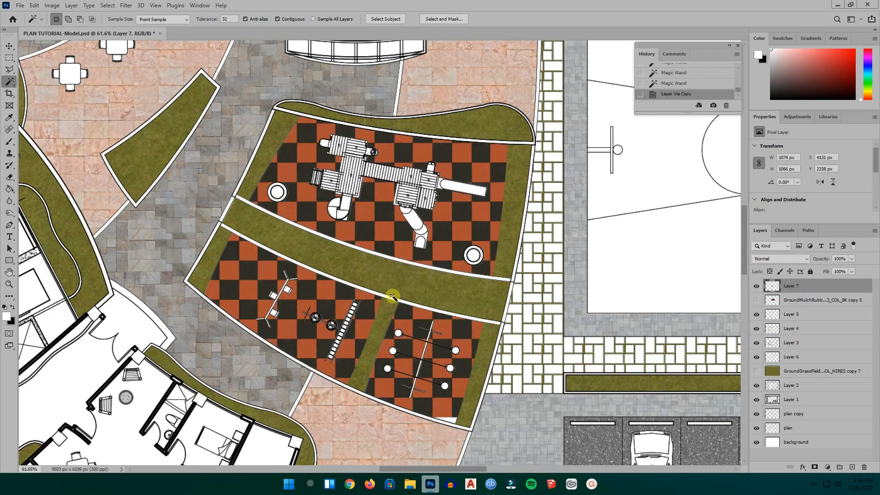
{"action": "scroll", "coordinate": [418, 235], "scroll_direction": "up", "scroll_amount": 3}
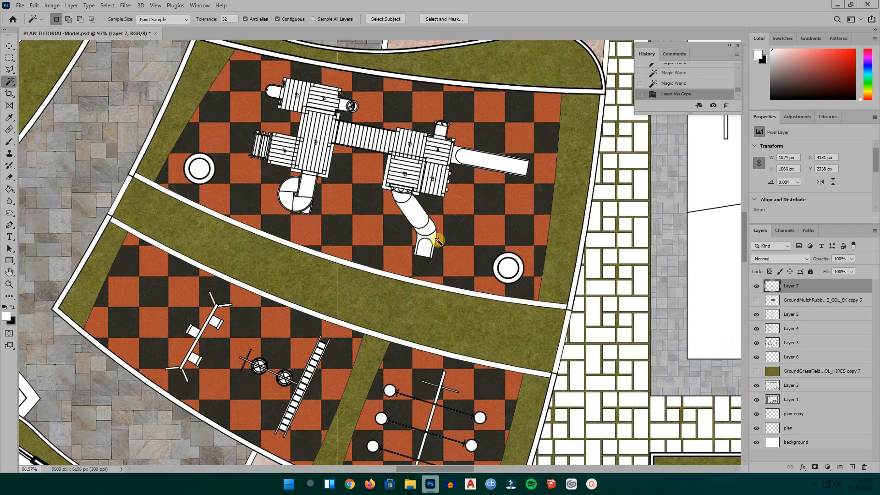
{"action": "left_click", "coordinate": [780, 261]}
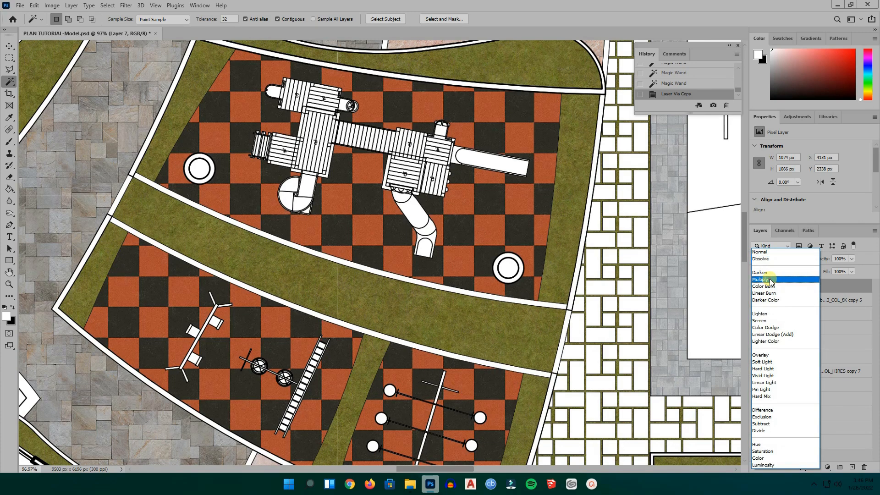
{"action": "left_click", "coordinate": [772, 277]}
- Delete the hidden GroundMulchRubberPattern003 source layer
{"action": "right_click", "coordinate": [798, 306]}
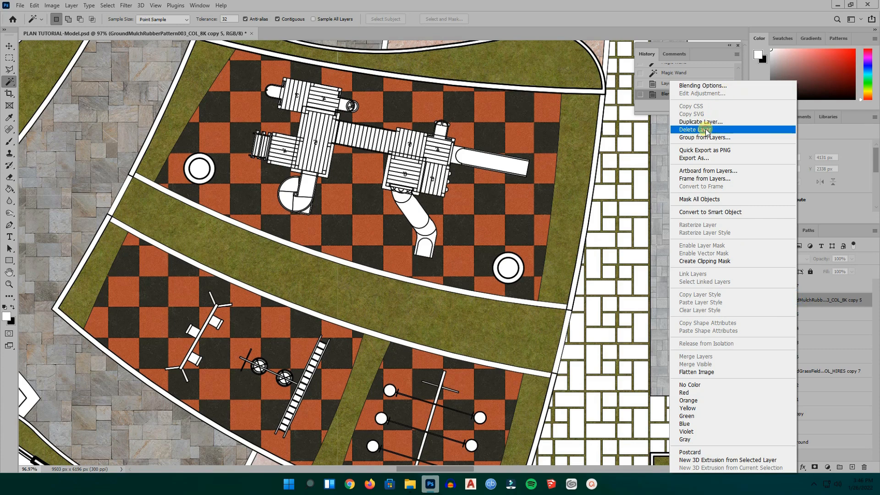
{"action": "left_click", "coordinate": [706, 131]}
{"action": "left_click", "coordinate": [405, 179]}
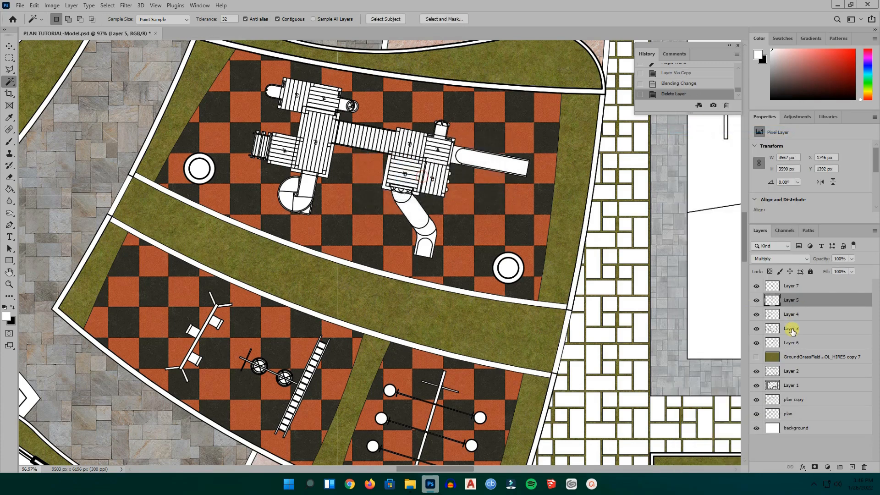
- Select the centres of the two round playground planters on the plan copy layer and copy the grass texture there to a new layer
{"action": "left_click", "coordinate": [797, 400]}
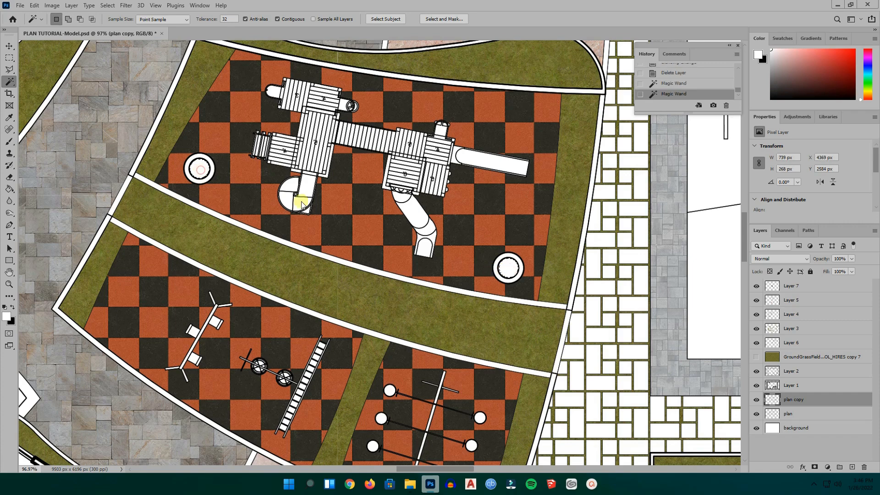
{"action": "left_click", "coordinate": [816, 360]}
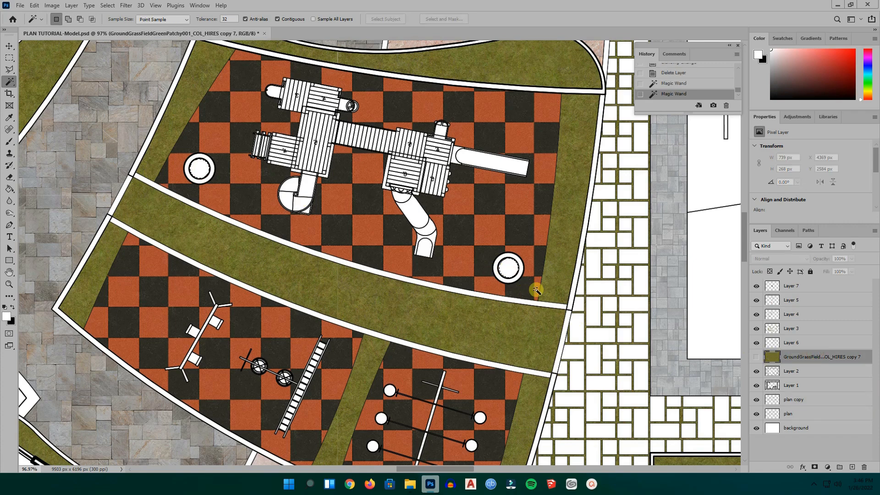
{"action": "right_click", "coordinate": [511, 269]}
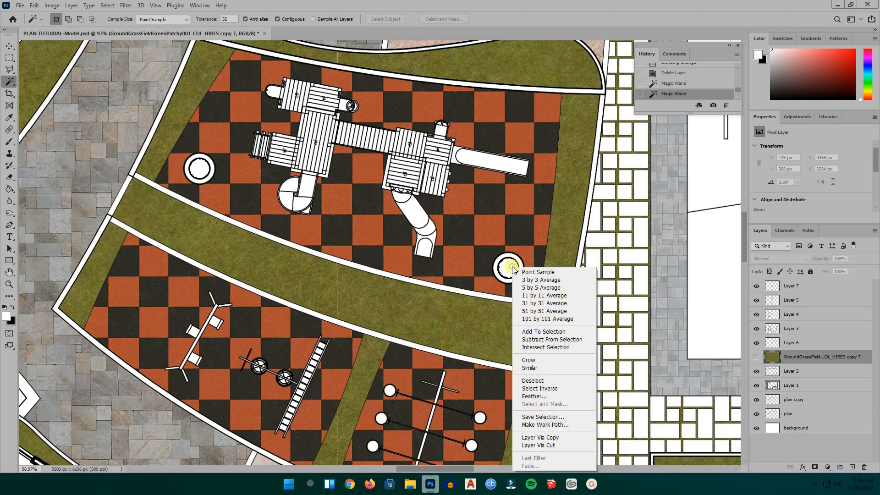
{"action": "left_click", "coordinate": [545, 439]}
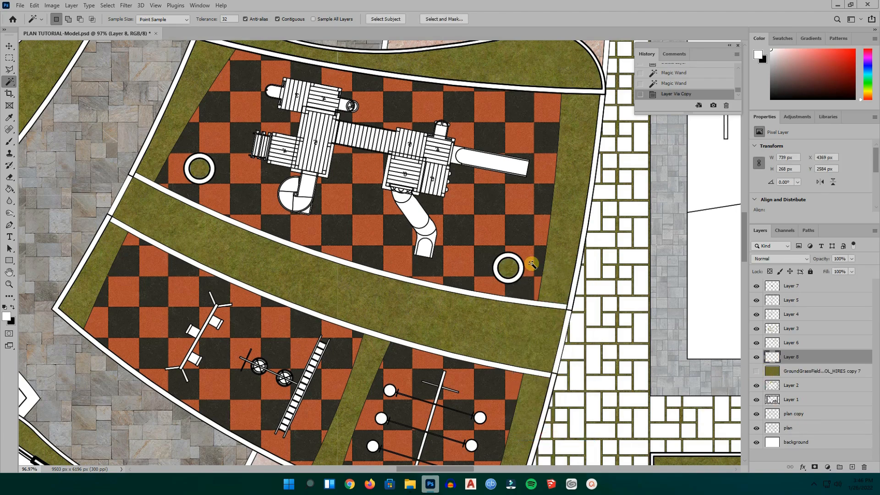
- Place the WoodFlooring01_COL_VAR1_6K texture in the document and move its layer to the top of the layer stack
{"action": "scroll", "coordinate": [532, 264], "scroll_direction": "down", "scroll_amount": 10}
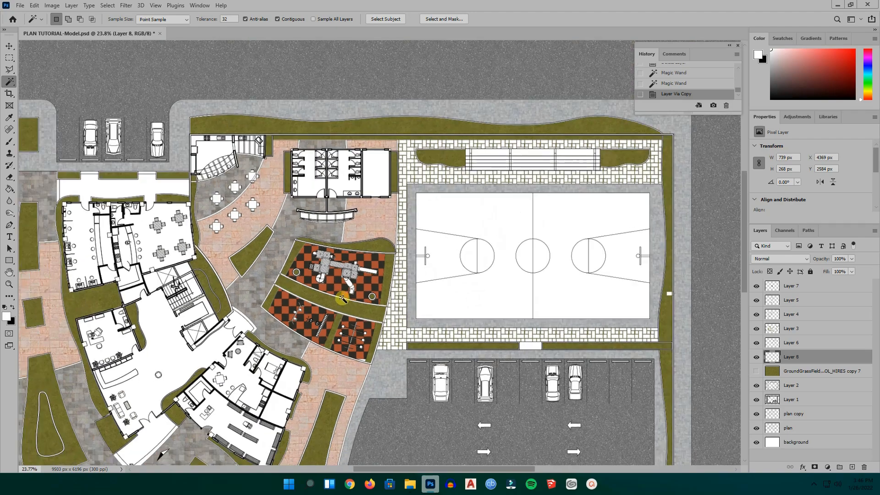
{"action": "scroll", "coordinate": [491, 224], "scroll_direction": "up", "scroll_amount": 1}
{"action": "scroll", "coordinate": [438, 206], "scroll_direction": "down", "scroll_amount": 5}
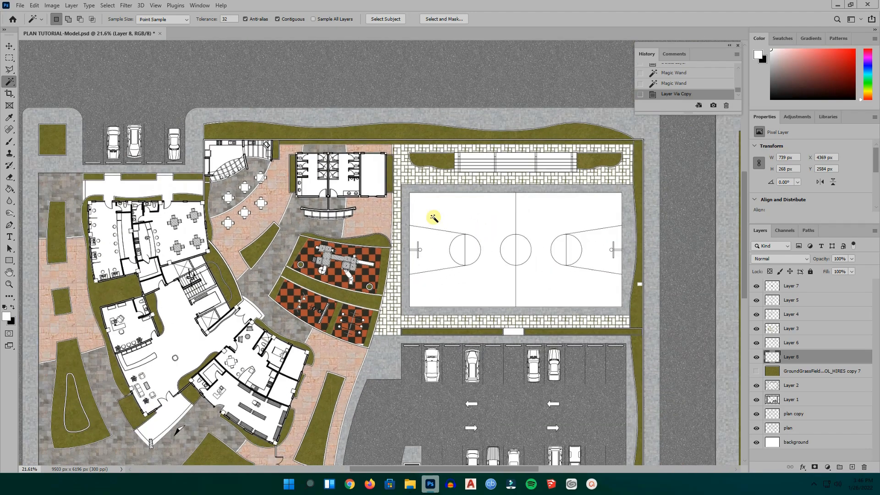
{"action": "scroll", "coordinate": [441, 222], "scroll_direction": "down", "scroll_amount": 1}
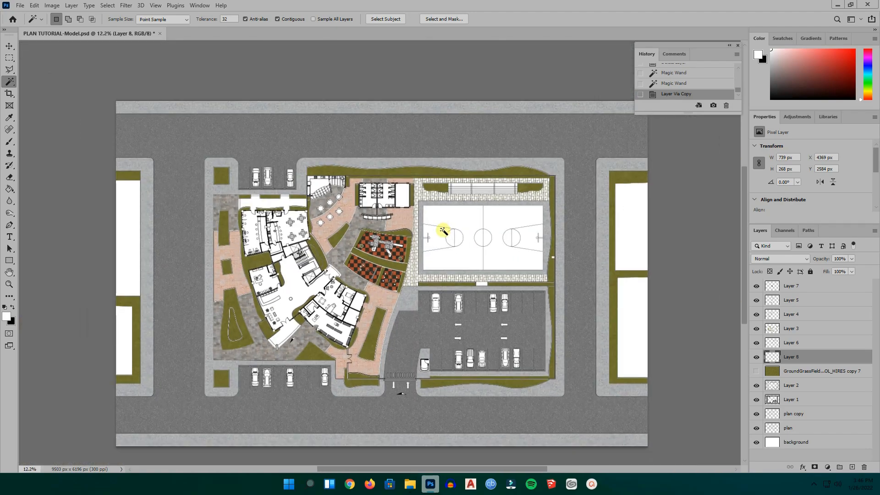
{"action": "scroll", "coordinate": [509, 338], "scroll_direction": "up", "scroll_amount": 1}
{"action": "scroll", "coordinate": [325, 189], "scroll_direction": "down", "scroll_amount": 1}
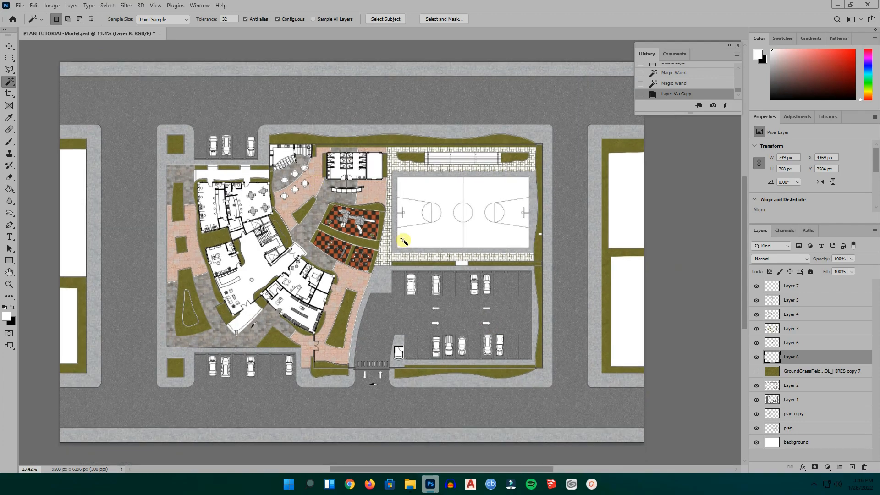
{"action": "left_click", "coordinate": [410, 484]}
{"action": "scroll", "coordinate": [780, 387], "scroll_direction": "down", "scroll_amount": 1}
{"action": "left_click_drag", "start_coordinate": [780, 386], "coordinate": [275, 219]}
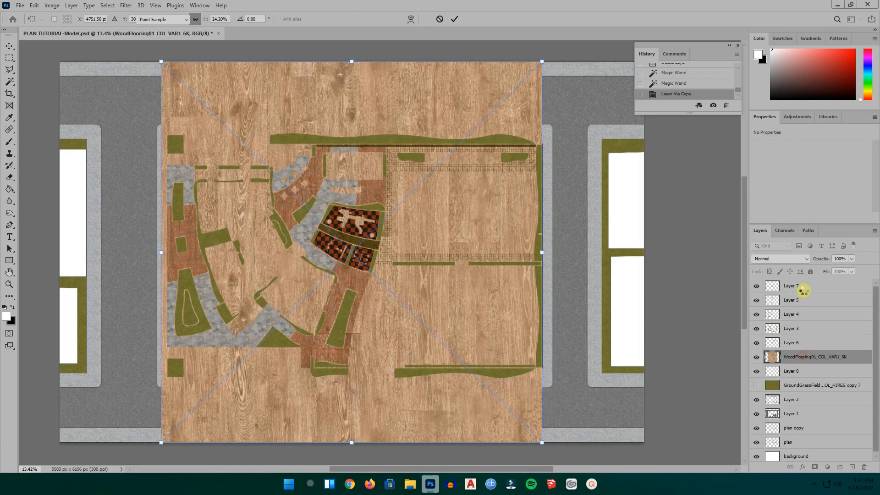
{"action": "left_click_drag", "start_coordinate": [804, 292], "coordinate": [797, 284]}
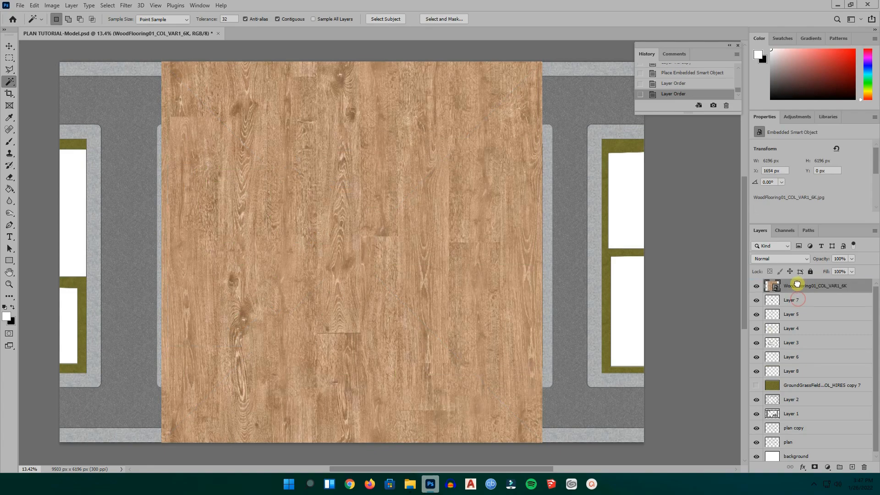
- Shift the wood texture over the plan, scale it to about 16% and rotate it 90° clockwise
{"action": "left_click", "coordinate": [11, 45]}
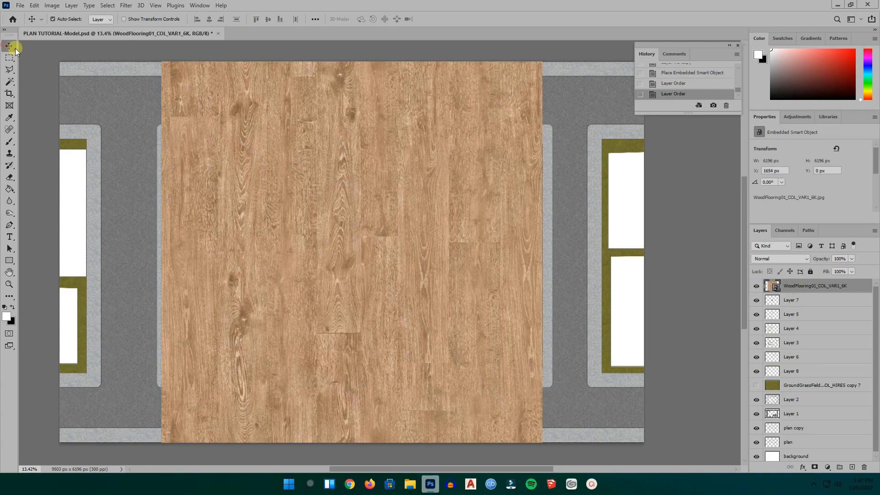
{"action": "left_click_drag", "start_coordinate": [327, 198], "coordinate": [367, 216]}
{"action": "key", "text": "ctrl+t"}
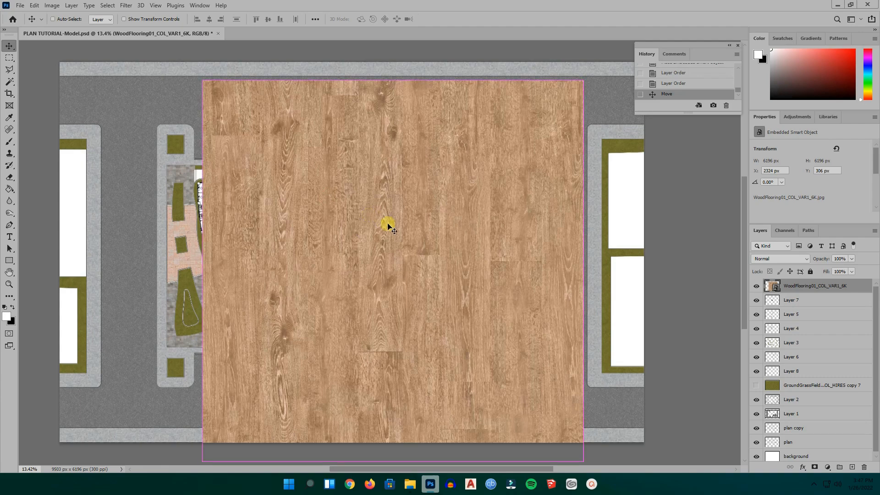
{"action": "left_click_drag", "start_coordinate": [579, 460], "coordinate": [456, 333]}
{"action": "right_click", "coordinate": [417, 208]}
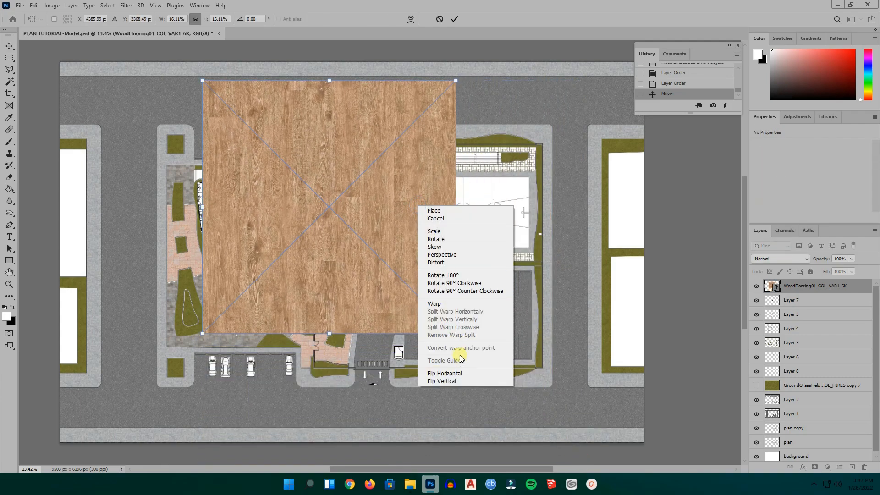
{"action": "left_click", "coordinate": [461, 283]}
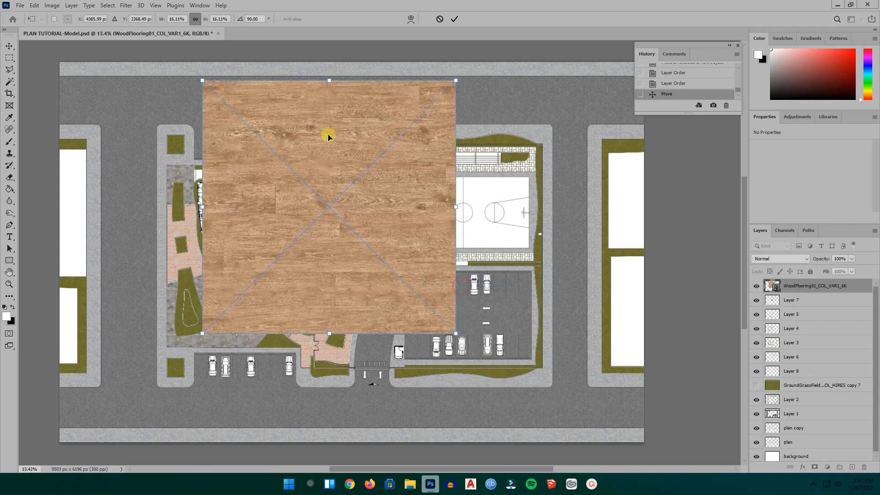
- Scale the wood texture down to about 1.59% and place it over the basketball court's upper-left corner
{"action": "left_click_drag", "start_coordinate": [329, 136], "coordinate": [471, 181]}
{"action": "left_click_drag", "start_coordinate": [623, 373], "coordinate": [456, 178]}
{"action": "scroll", "coordinate": [447, 173], "scroll_direction": "up", "scroll_amount": 3}
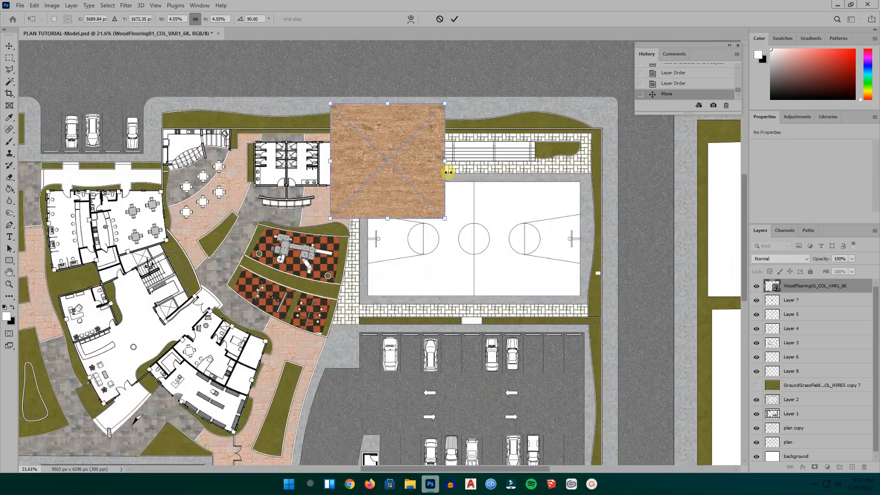
{"action": "scroll", "coordinate": [448, 173], "scroll_direction": "up", "scroll_amount": 3}
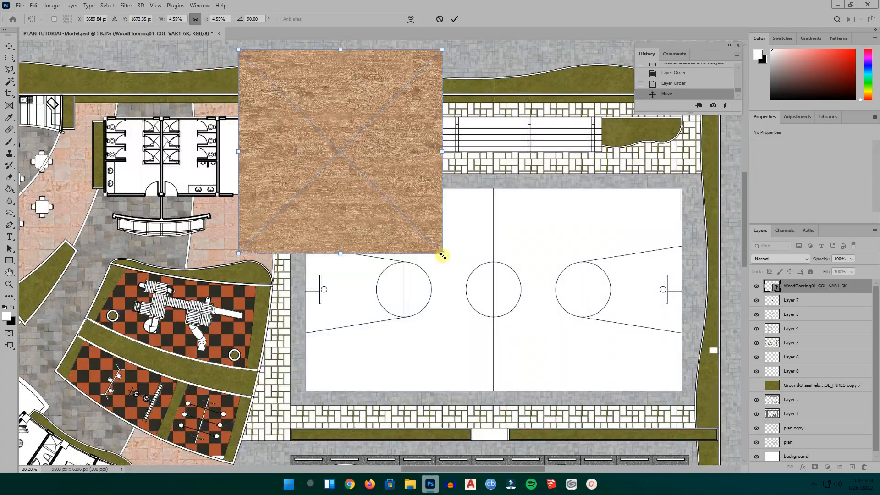
{"action": "left_click_drag", "start_coordinate": [442, 255], "coordinate": [370, 182]}
{"action": "left_click_drag", "start_coordinate": [358, 113], "coordinate": [402, 225]}
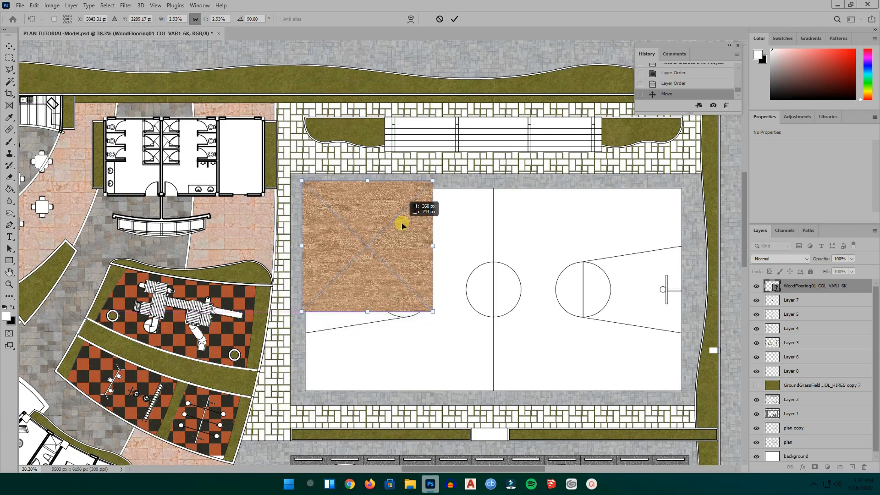
{"action": "scroll", "coordinate": [402, 225], "scroll_direction": "up", "scroll_amount": 3}
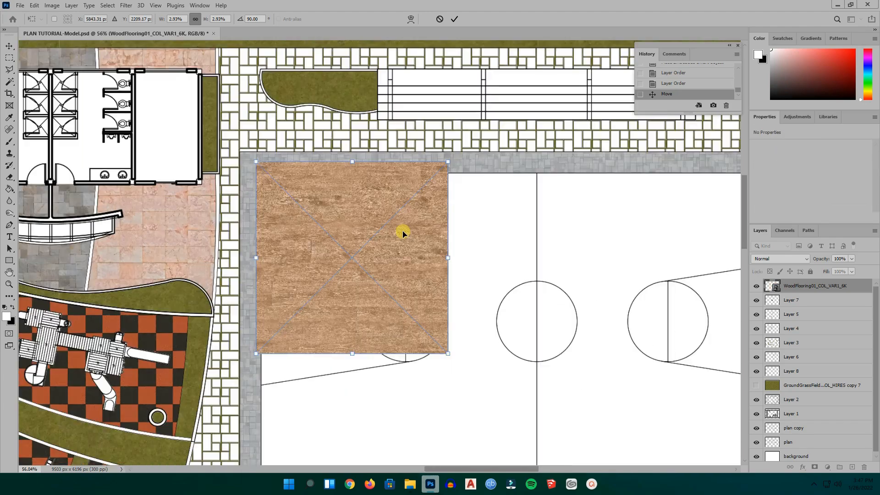
{"action": "left_click_drag", "start_coordinate": [447, 352], "coordinate": [387, 237]}
{"action": "scroll", "coordinate": [308, 192], "scroll_direction": "up", "scroll_amount": 3}
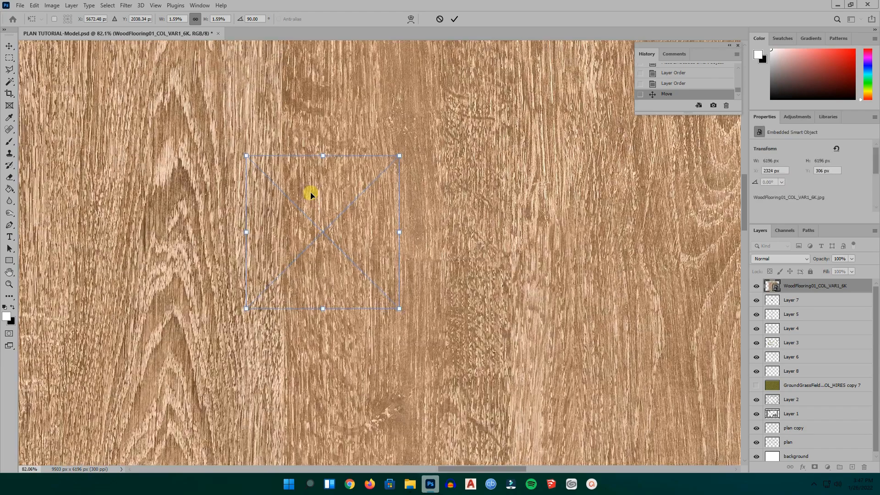
{"action": "mouse_move", "coordinate": [316, 206]}
{"action": "left_mouse_down"}
{"action": "mouse_move", "coordinate": [332, 221]}
{"action": "mouse_move", "coordinate": [311, 206]}
{"action": "left_mouse_up"}
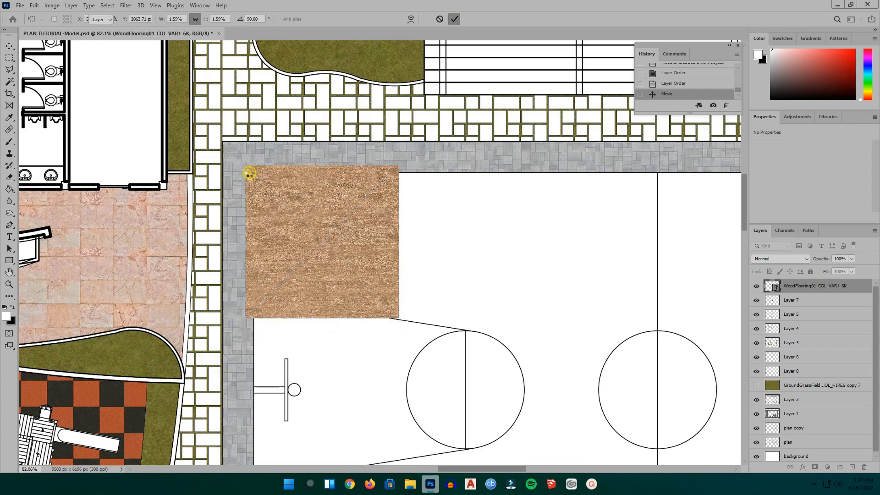
{"action": "key", "text": "Return"}
- Duplicate the wood tile directly below itself and nudge the copy until the seam closes
{"action": "scroll", "coordinate": [251, 173], "scroll_direction": "down", "scroll_amount": 3}
{"action": "scroll", "coordinate": [275, 191], "scroll_direction": "up", "scroll_amount": 2}
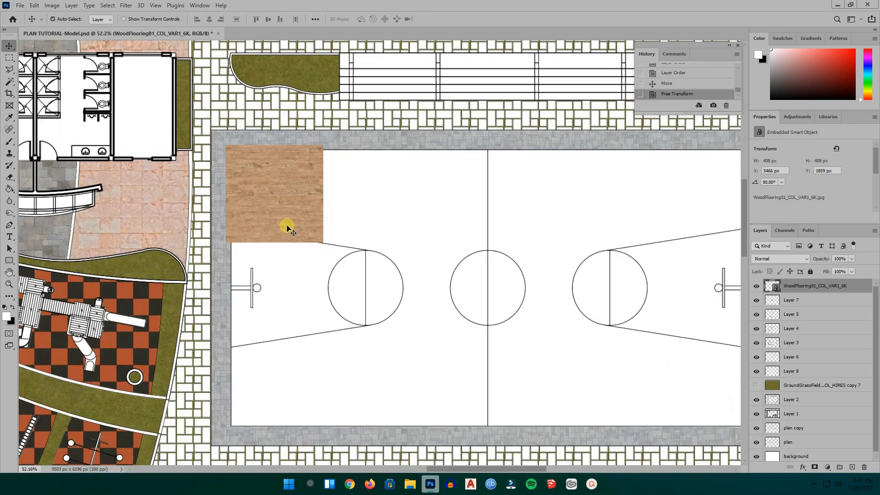
{"action": "scroll", "coordinate": [287, 228], "scroll_direction": "up", "scroll_amount": 1}
{"action": "left_click_drag", "start_coordinate": [272, 212], "coordinate": [282, 305]}
{"action": "scroll", "coordinate": [273, 321], "scroll_direction": "up", "scroll_amount": 3}
{"action": "scroll", "coordinate": [246, 203], "scroll_direction": "down", "scroll_amount": 3}
{"action": "scroll", "coordinate": [269, 222], "scroll_direction": "up", "scroll_amount": 12}
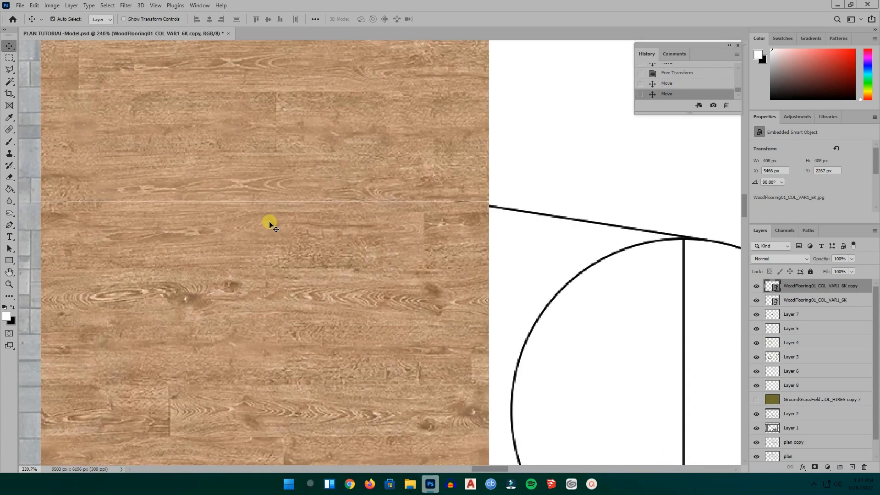
{"action": "scroll", "coordinate": [269, 223], "scroll_direction": "up", "scroll_amount": 2}
{"action": "left_click_drag", "start_coordinate": [270, 223], "coordinate": [271, 223]}
{"action": "scroll", "coordinate": [271, 223], "scroll_direction": "down", "scroll_amount": 3}
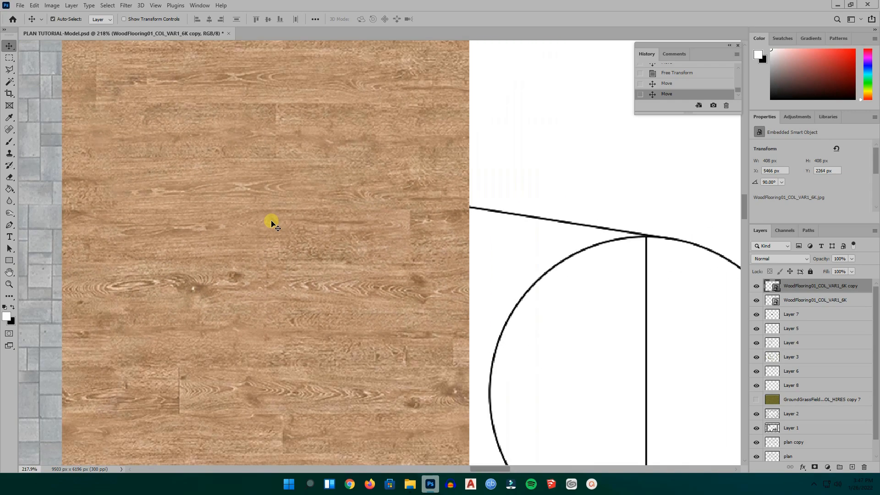
- Merge the two stacked wood tiles into a single layer
{"action": "scroll", "coordinate": [271, 224], "scroll_direction": "down", "scroll_amount": 5}
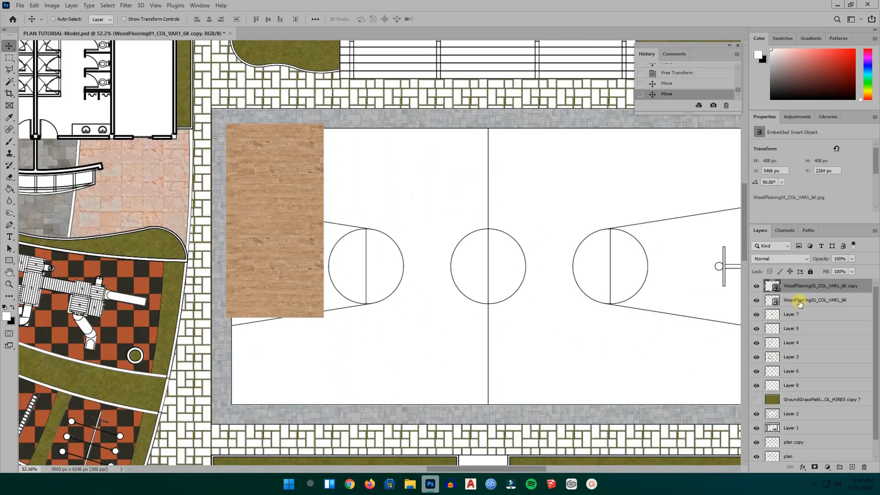
{"action": "left_click", "coordinate": [800, 303], "text": "ctrl"}
{"action": "right_click", "coordinate": [800, 303]}
{"action": "left_click", "coordinate": [712, 357]}
- Duplicate the 813 px high wood strip below itself and align the copy so the seam closes
{"action": "left_click_drag", "start_coordinate": [286, 253], "coordinate": [286, 445]}
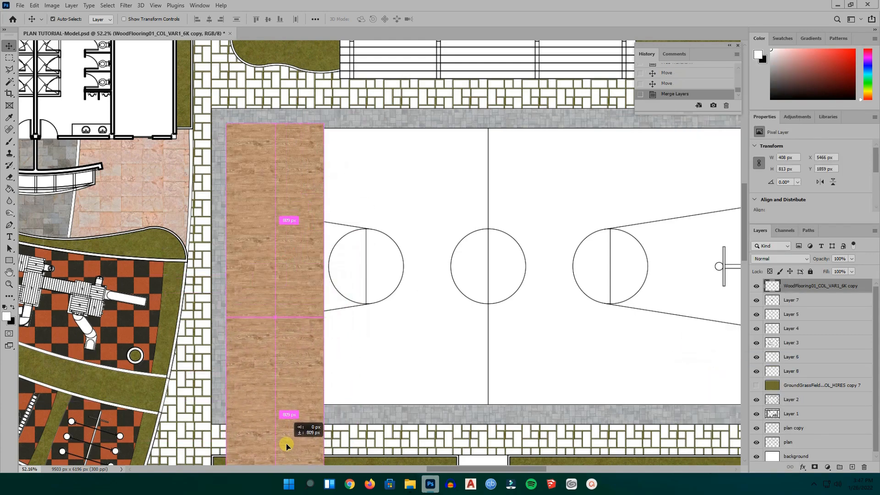
{"action": "scroll", "coordinate": [284, 252], "scroll_direction": "down", "scroll_amount": 3}
{"action": "scroll", "coordinate": [291, 399], "scroll_direction": "up", "scroll_amount": 4}
{"action": "left_click_drag", "start_coordinate": [291, 398], "coordinate": [277, 310]}
{"action": "scroll", "coordinate": [262, 270], "scroll_direction": "up", "scroll_amount": 2}
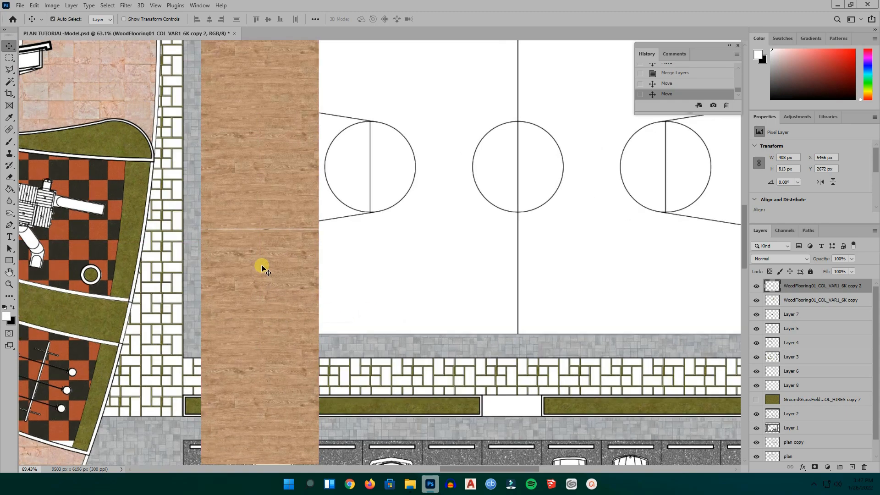
{"action": "scroll", "coordinate": [262, 269], "scroll_direction": "up", "scroll_amount": 2}
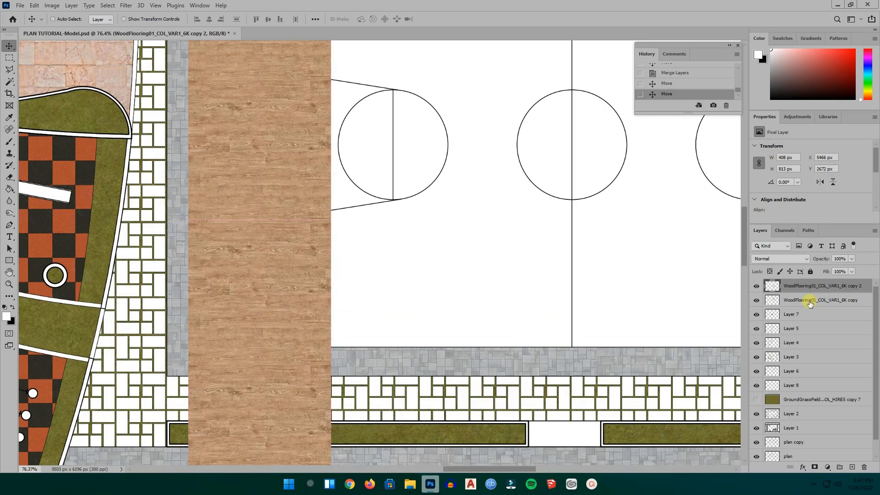
- Merge the two wood strips into one layer and move it up to about Y 1803 px, spanning the court's height
{"action": "left_click", "coordinate": [809, 303], "text": "ctrl"}
{"action": "right_click", "coordinate": [809, 303]}
{"action": "left_click", "coordinate": [728, 357]}
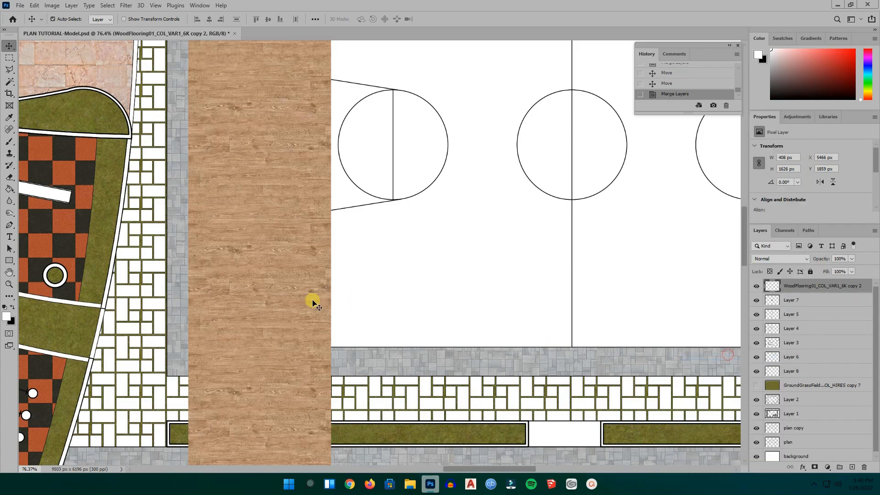
{"action": "scroll", "coordinate": [312, 300], "scroll_direction": "down", "scroll_amount": 3}
{"action": "left_click_drag", "start_coordinate": [292, 320], "coordinate": [292, 308]}
{"action": "scroll", "coordinate": [292, 315], "scroll_direction": "down", "scroll_amount": 2}
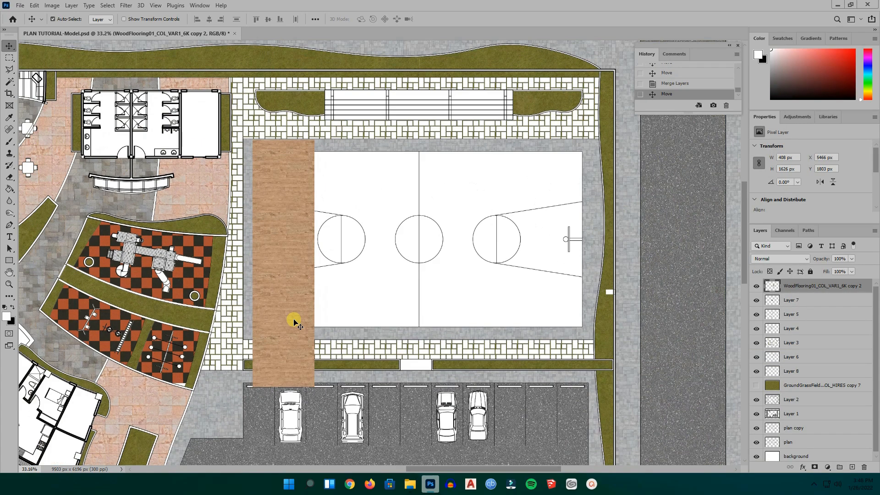
- Duplicate the 408 px wide wood strip directly beside itself and merge the two strips into one layer
{"action": "scroll", "coordinate": [301, 264], "scroll_direction": "up", "scroll_amount": 2}
{"action": "left_click_drag", "start_coordinate": [292, 274], "coordinate": [354, 284]}
{"action": "scroll", "coordinate": [366, 281], "scroll_direction": "up", "scroll_amount": 2}
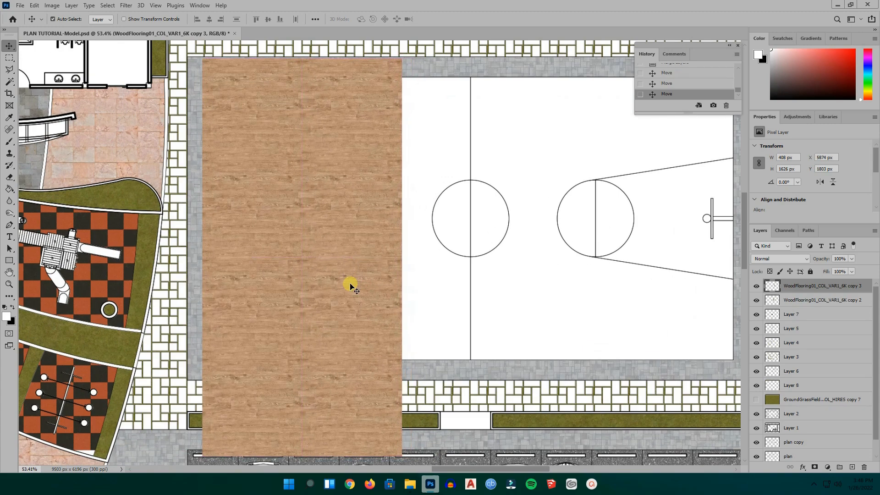
{"action": "scroll", "coordinate": [351, 286], "scroll_direction": "down", "scroll_amount": 2}
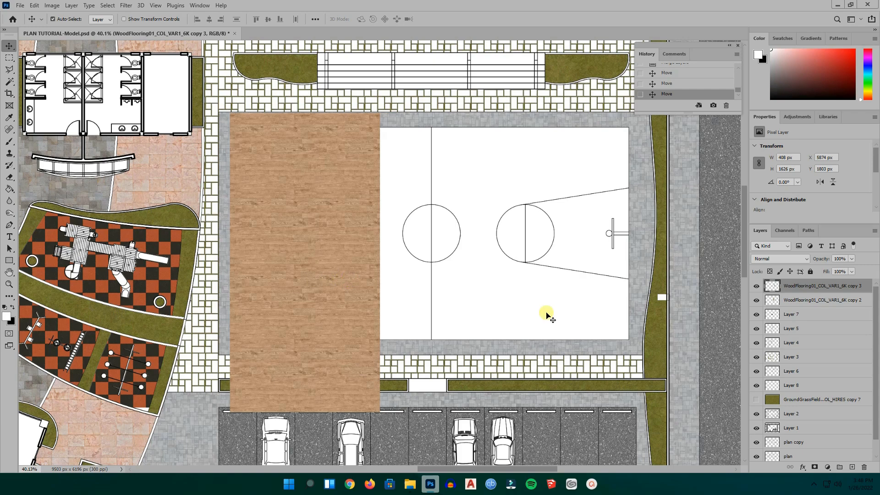
{"action": "left_click", "coordinate": [799, 306], "text": "ctrl"}
{"action": "right_click", "coordinate": [799, 306]}
{"action": "left_click", "coordinate": [793, 357]}
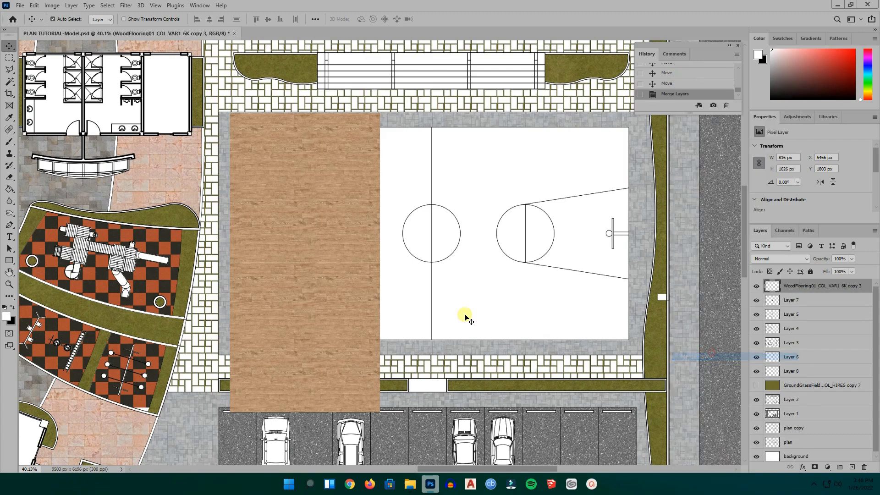
- Duplicate the 816 px wide wood panel beside itself, close the seam at X 6282 px, Y 1803 px, and merge both panels
{"action": "left_click_drag", "start_coordinate": [343, 274], "coordinate": [491, 271]}
{"action": "scroll", "coordinate": [407, 348], "scroll_direction": "up", "scroll_amount": 5}
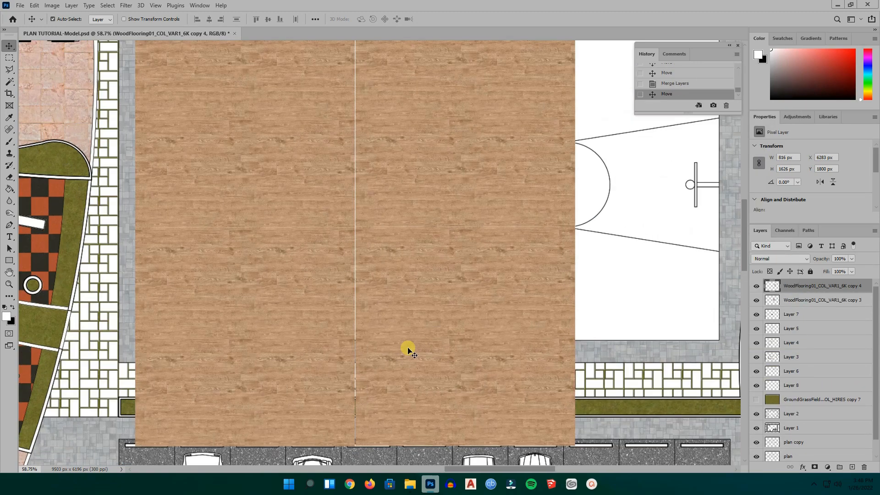
{"action": "left_click_drag", "start_coordinate": [405, 350], "coordinate": [404, 351]}
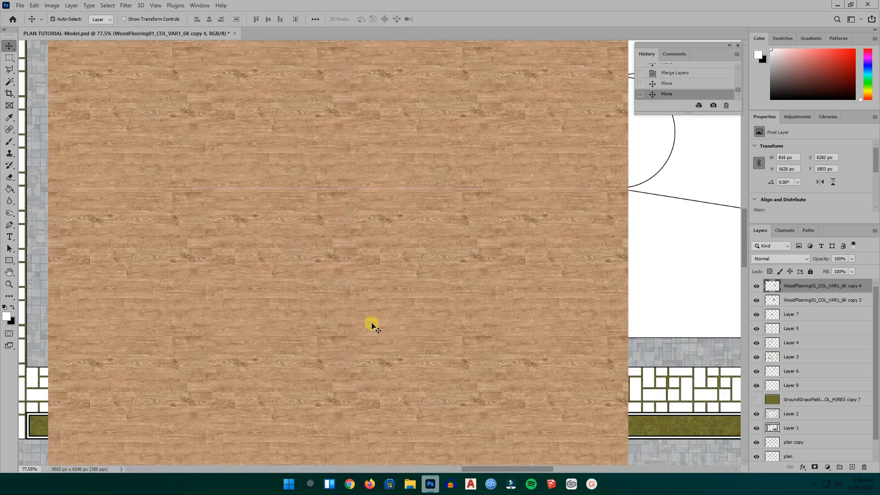
{"action": "scroll", "coordinate": [285, 287], "scroll_direction": "down", "scroll_amount": 6}
{"action": "left_click", "coordinate": [794, 300], "text": "ctrl"}
{"action": "right_click", "coordinate": [793, 298]}
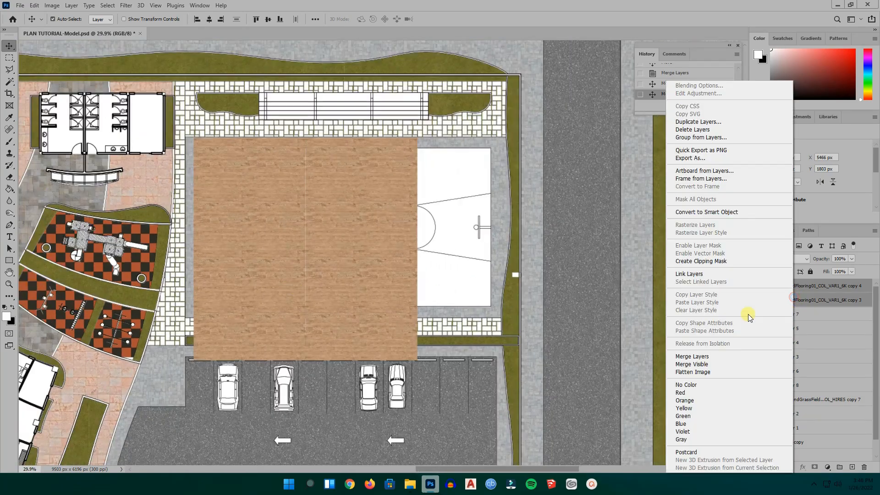
{"action": "left_click", "coordinate": [714, 356]}
- Duplicate the 1632 px wide wood panel flush beside itself at X 7098 px and merge both into one layer
{"action": "left_click_drag", "start_coordinate": [374, 245], "coordinate": [456, 248]}
{"action": "scroll", "coordinate": [284, 271], "scroll_direction": "up", "scroll_amount": 2}
{"action": "left_click_drag", "start_coordinate": [330, 275], "coordinate": [532, 272]}
{"action": "scroll", "coordinate": [256, 292], "scroll_direction": "down", "scroll_amount": 2}
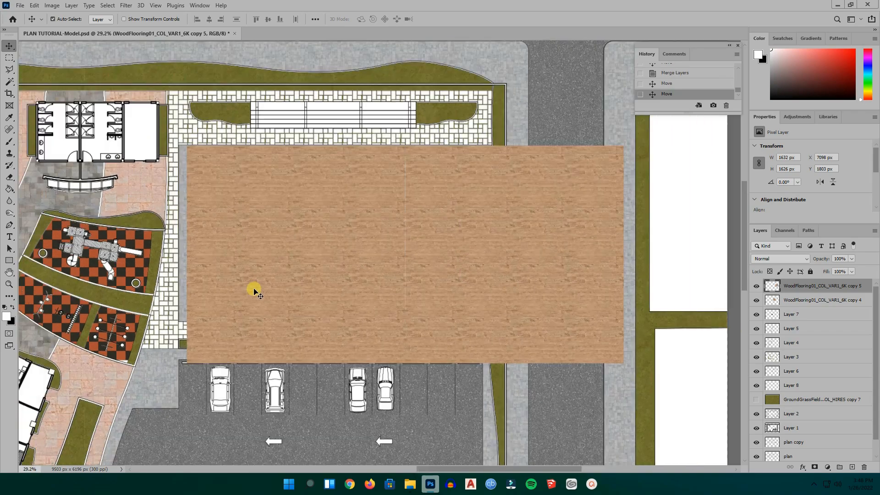
{"action": "scroll", "coordinate": [604, 290], "scroll_direction": "down", "scroll_amount": 3}
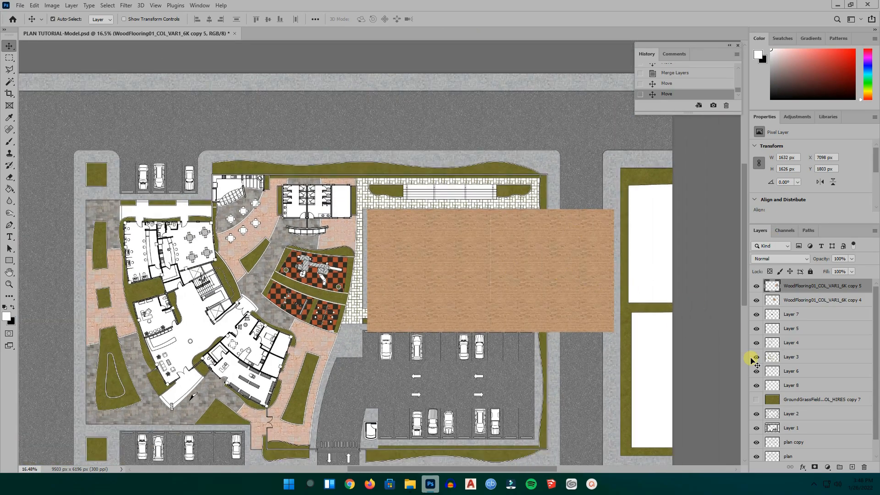
{"action": "left_click", "coordinate": [815, 300], "text": "shift"}
{"action": "right_click", "coordinate": [815, 301]}
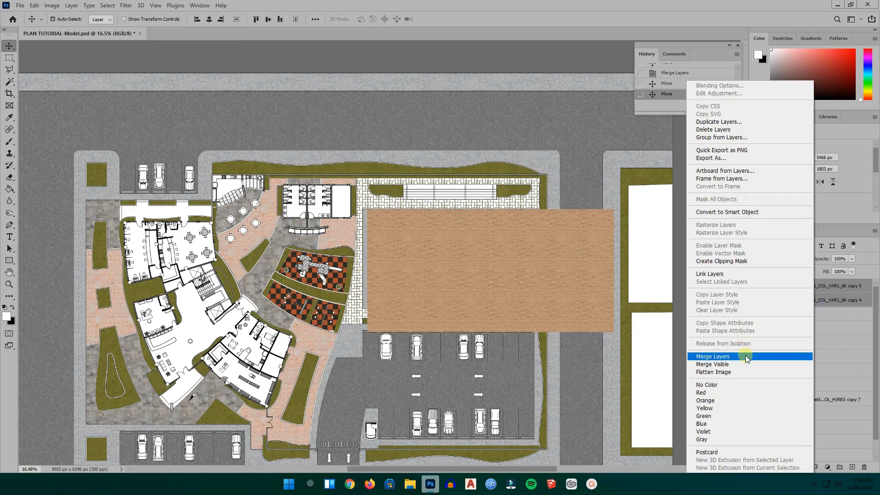
{"action": "left_click", "coordinate": [746, 357]}
- Duplicate the full-court wood panel above itself over the bleachers, at about X 5205 px, Y 111 px, and merge both layers
{"action": "left_click_drag", "start_coordinate": [530, 280], "coordinate": [512, 151], "text": "alt"}
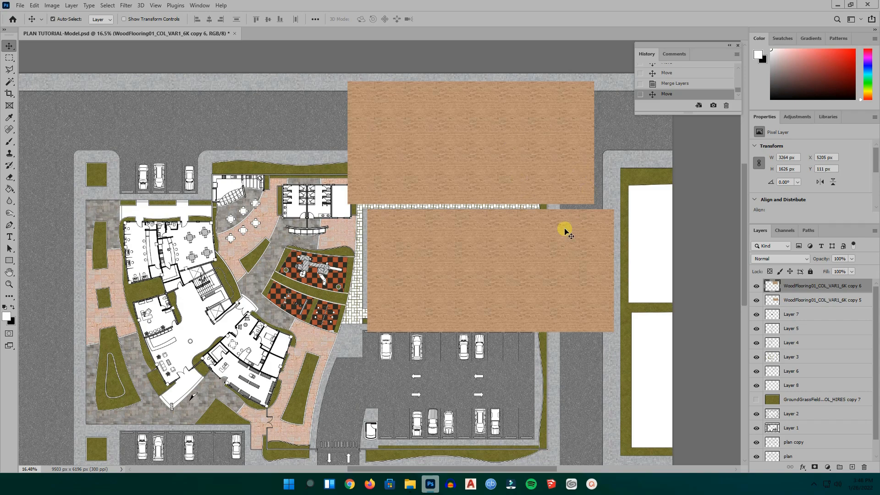
{"action": "left_click", "coordinate": [807, 299], "text": "shift"}
{"action": "right_click", "coordinate": [808, 299]}
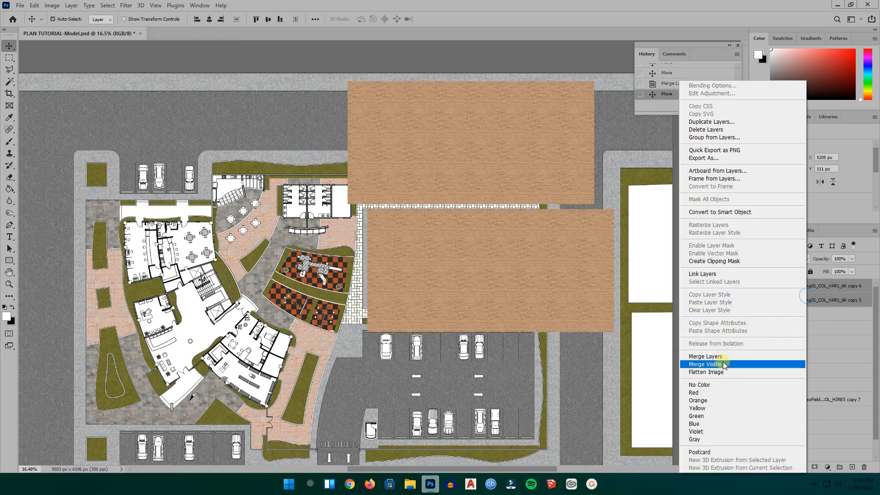
{"action": "left_click", "coordinate": [738, 357]}
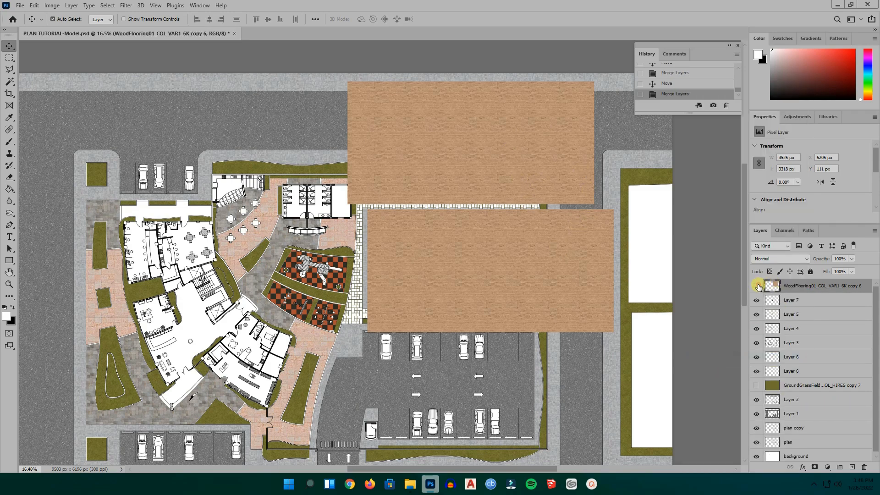
- Hide the merged wood flooring layer and make the plan copy layer active
{"action": "left_click", "coordinate": [757, 286]}
{"action": "scroll", "coordinate": [796, 375], "scroll_direction": "down", "scroll_amount": 1}
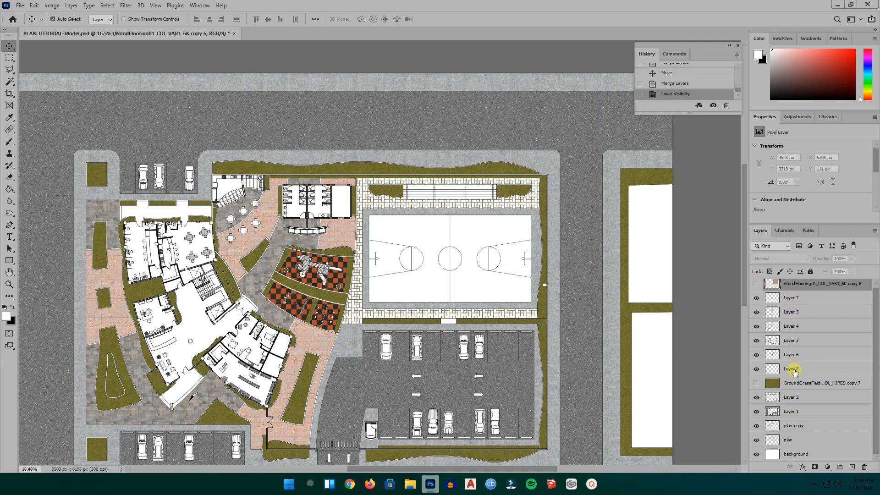
{"action": "left_click", "coordinate": [803, 429]}
{"action": "scroll", "coordinate": [491, 240], "scroll_direction": "up", "scroll_amount": 4}
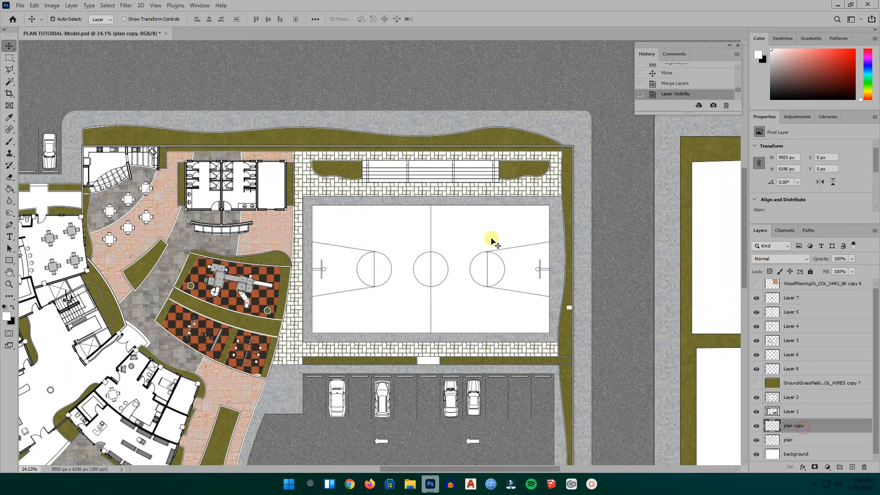
- Select the basketball court's half-court, key and circle areas with the Magic Wand, adding each region to the selection
{"action": "left_click", "coordinate": [8, 83]}
{"action": "left_click", "coordinate": [311, 224]}
{"action": "left_click", "coordinate": [307, 287], "text": "shift"}
{"action": "left_click", "coordinate": [333, 283], "text": "shift"}
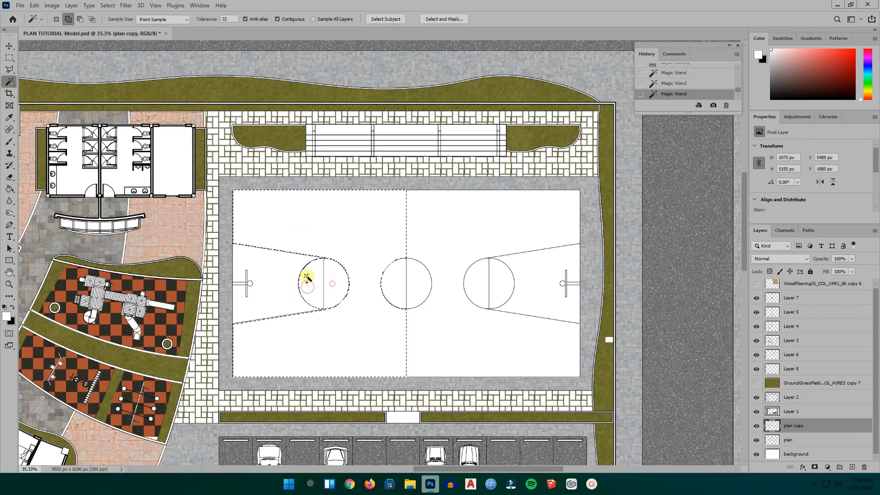
{"action": "left_click", "coordinate": [530, 289], "text": "shift"}
{"action": "left_click", "coordinate": [509, 288], "text": "shift"}
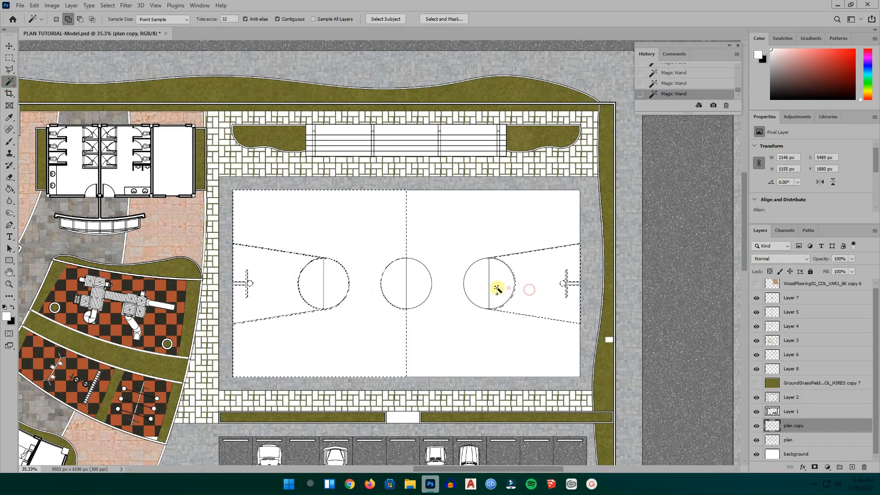
{"action": "left_click", "coordinate": [423, 285], "text": "shift"}
{"action": "left_click", "coordinate": [403, 284], "text": "shift"}
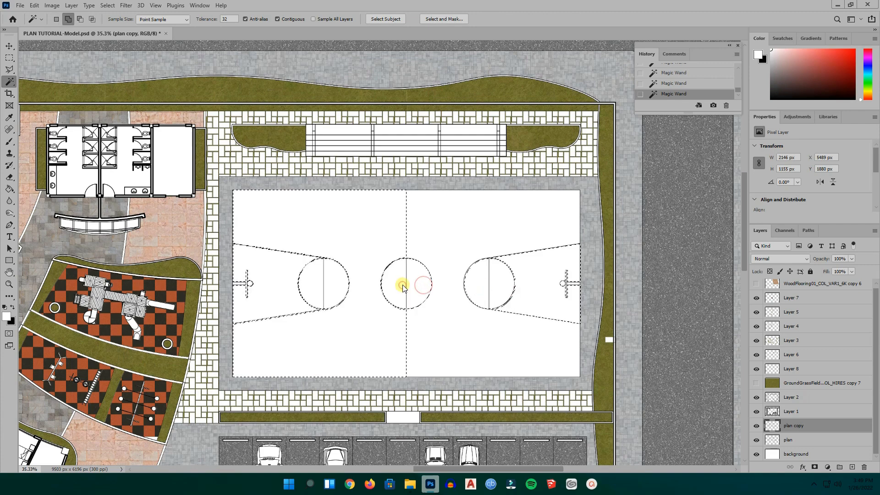
- Add the seat rows and narrow dividers in the western part of the bleachers above the court to the selection
{"action": "scroll", "coordinate": [304, 128], "scroll_direction": "up", "scroll_amount": 6}
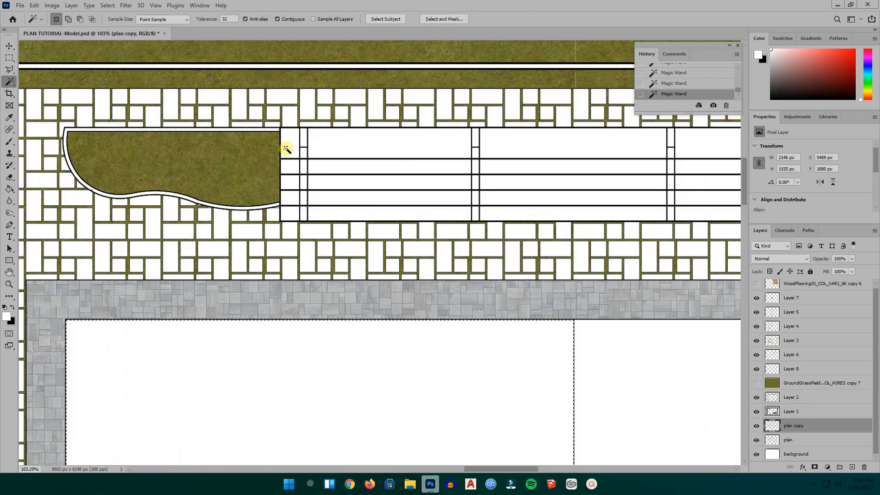
{"action": "left_click", "coordinate": [288, 146], "text": "shift"}
{"action": "left_click", "coordinate": [290, 166], "text": "shift"}
{"action": "left_click", "coordinate": [292, 177], "text": "shift"}
{"action": "left_click", "coordinate": [293, 197], "text": "shift"}
{"action": "left_click", "coordinate": [293, 212], "text": "shift"}
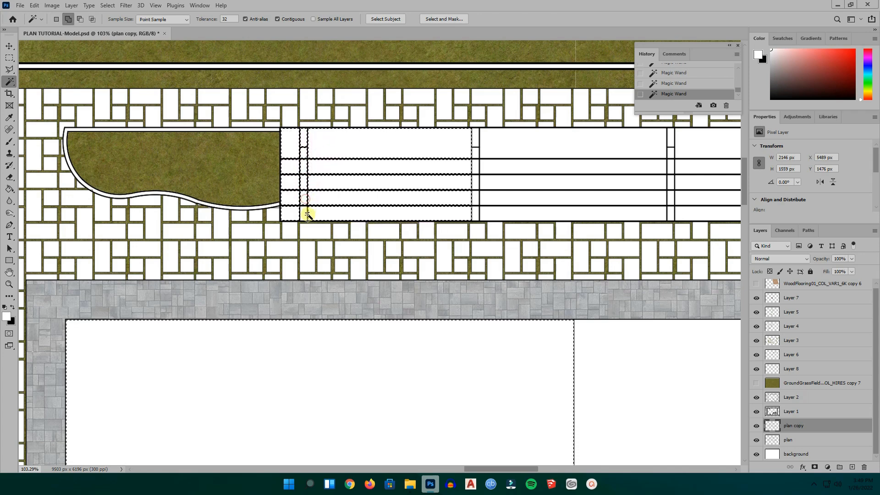
{"action": "left_click", "coordinate": [475, 214]}
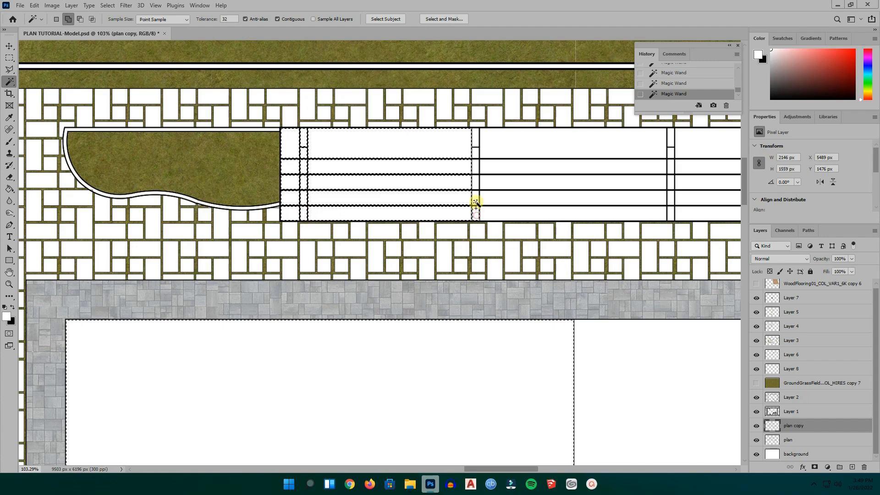
{"action": "left_click", "coordinate": [478, 186]}
{"action": "left_click", "coordinate": [477, 168]}
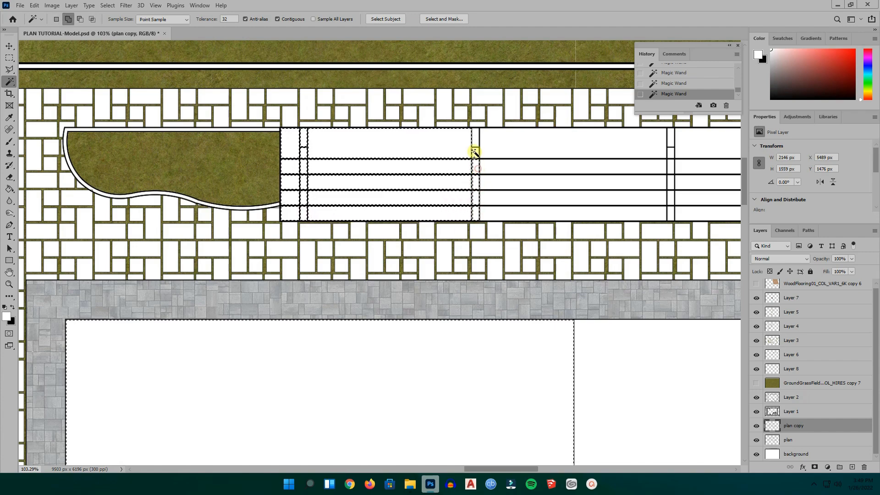
- Add the remaining bleacher rows, dividers and eastern end cells to the Magic Wand selection
{"action": "scroll", "coordinate": [444, 213], "scroll_direction": "up", "scroll_amount": 2}
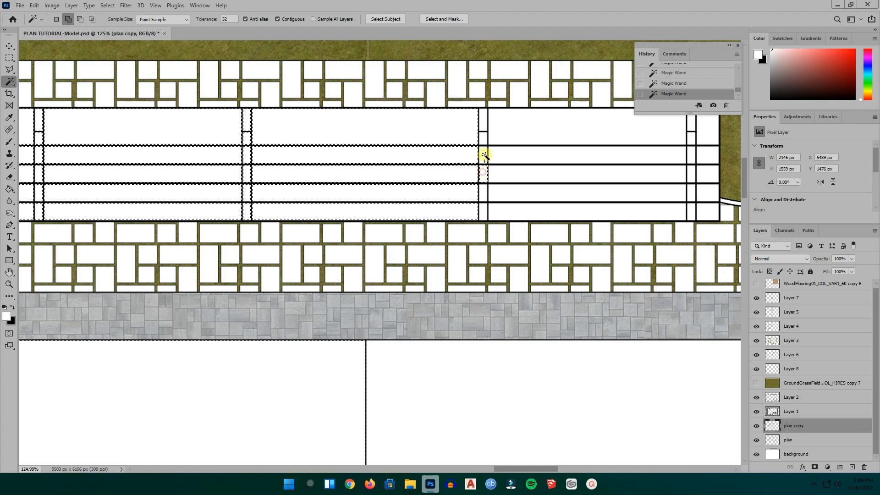
{"action": "left_click", "coordinate": [492, 210], "text": "shift"}
{"action": "left_click", "coordinate": [487, 192], "text": "shift"}
{"action": "left_click", "coordinate": [499, 173], "text": "shift"}
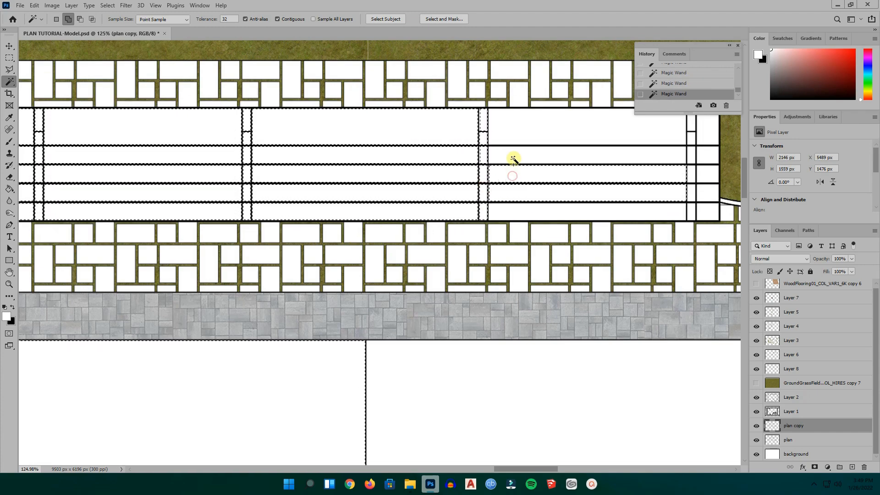
{"action": "left_click", "coordinate": [513, 156], "text": "shift"}
{"action": "scroll", "coordinate": [496, 215], "scroll_direction": "down", "scroll_amount": 2}
{"action": "scroll", "coordinate": [496, 216], "scroll_direction": "up", "scroll_amount": 2}
{"action": "left_click", "coordinate": [550, 171], "text": "shift"}
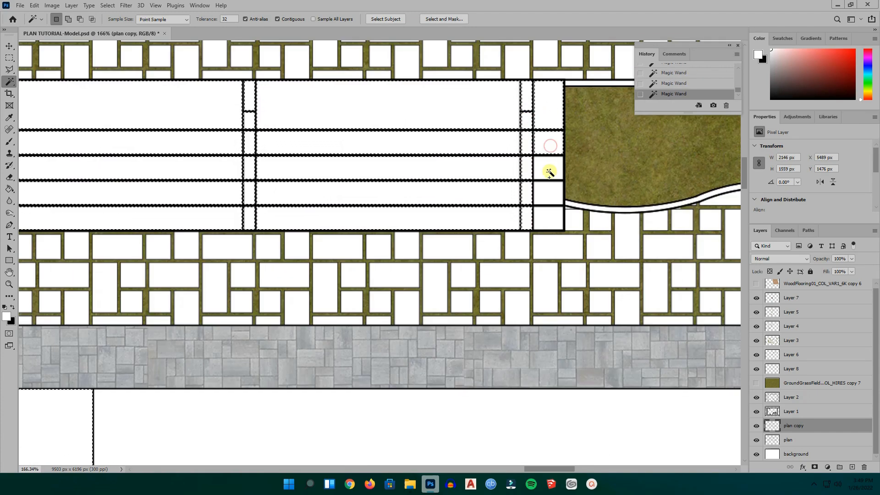
{"action": "left_click", "coordinate": [548, 217], "text": "shift"}
{"action": "scroll", "coordinate": [404, 179], "scroll_direction": "down", "scroll_amount": 2}
{"action": "scroll", "coordinate": [403, 178], "scroll_direction": "down", "scroll_amount": 5}
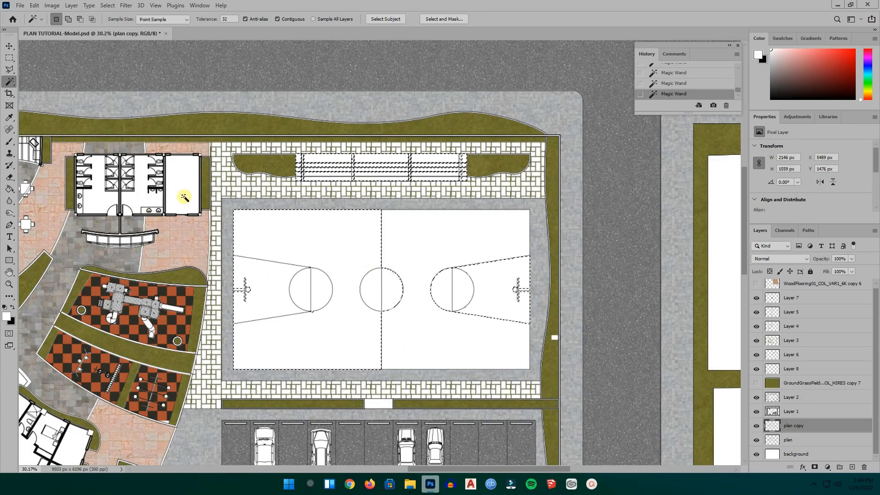
{"action": "left_click", "coordinate": [795, 287]}
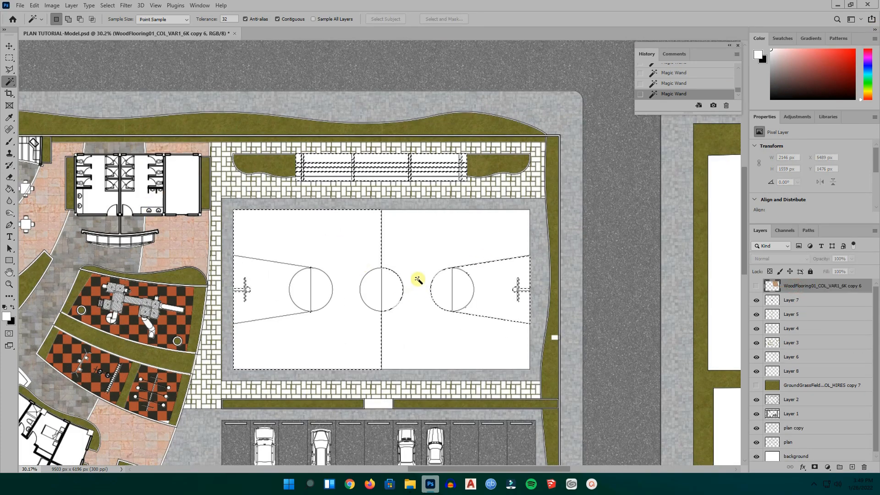
{"action": "right_click", "coordinate": [418, 280]}
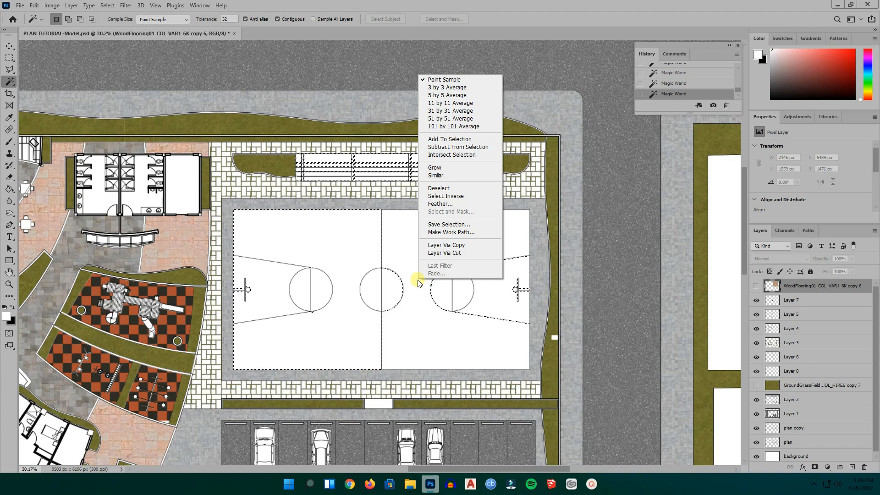
{"action": "left_click", "coordinate": [389, 292], "text": "shift"}
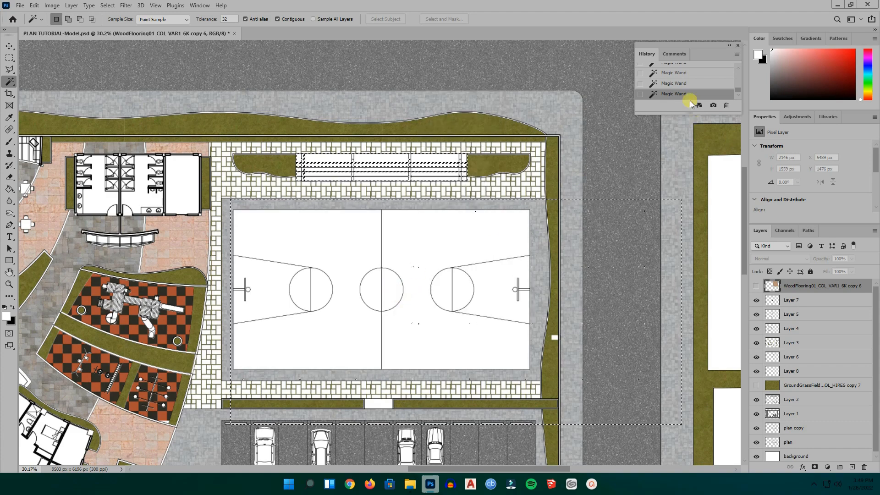
{"action": "left_click", "coordinate": [679, 83]}
- Reactivate the plan copy layer and add the missing center-circle and court areas to the selection
{"action": "left_click", "coordinate": [795, 427]}
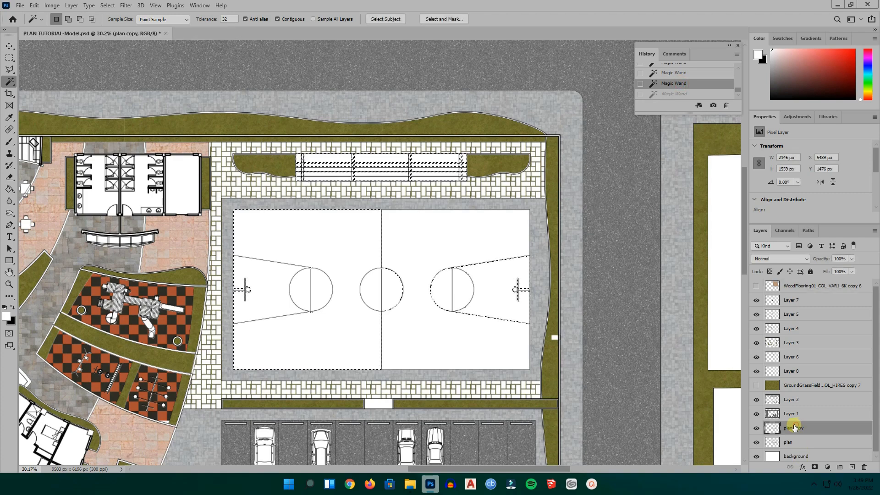
{"action": "left_click", "coordinate": [395, 290], "text": "shift"}
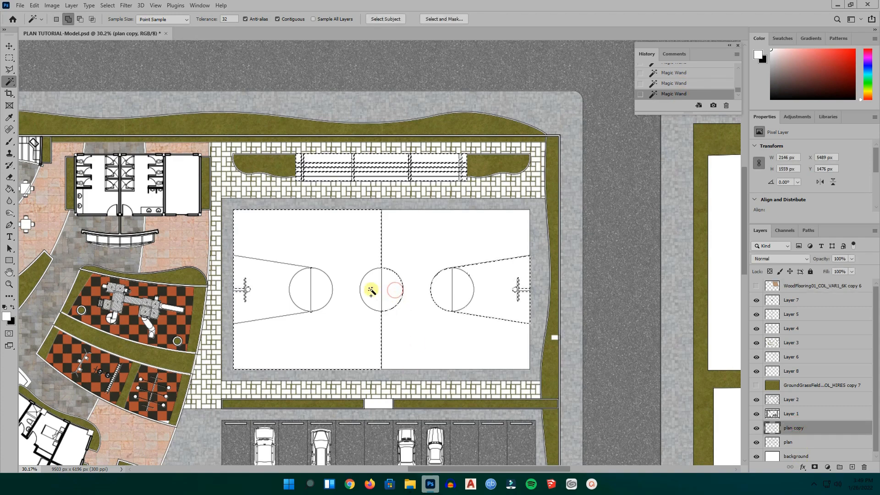
{"action": "left_click", "coordinate": [417, 284], "text": "shift"}
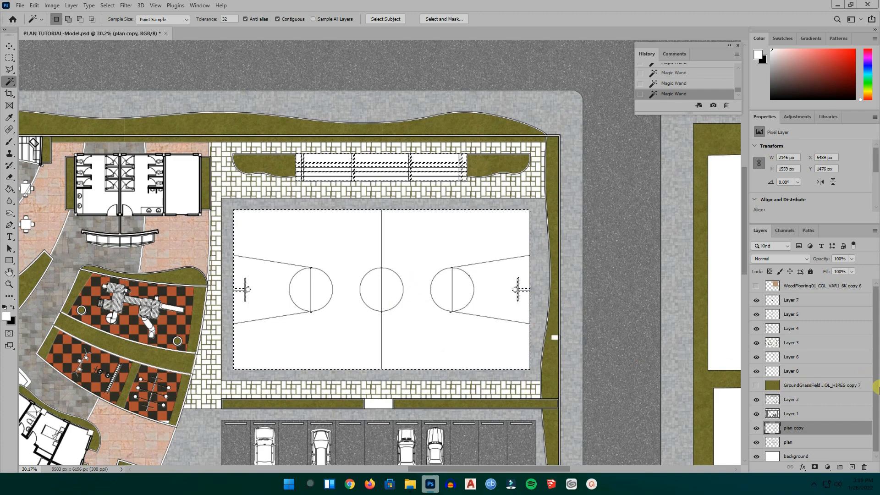
- Copy the selected court and bleacher areas from the hidden wood flooring layer to a new layer using Layer Via Copy
{"action": "left_click", "coordinate": [802, 290]}
{"action": "right_click", "coordinate": [448, 265]}
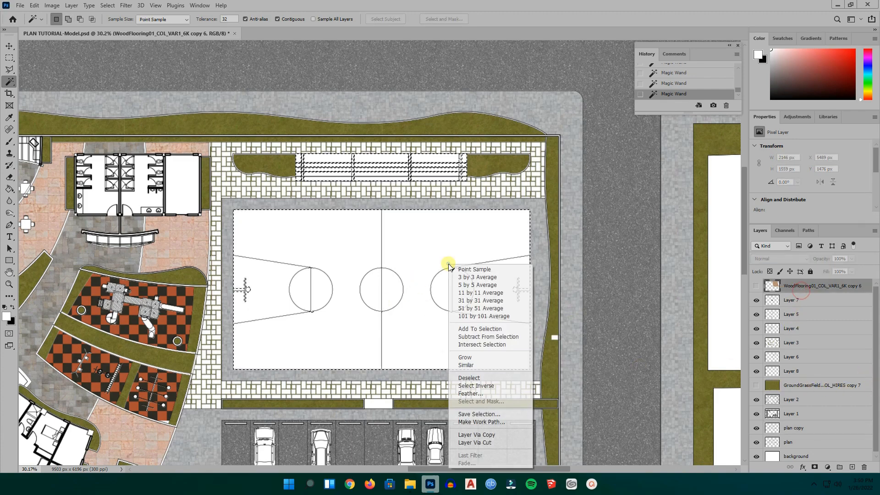
{"action": "left_click", "coordinate": [489, 434]}
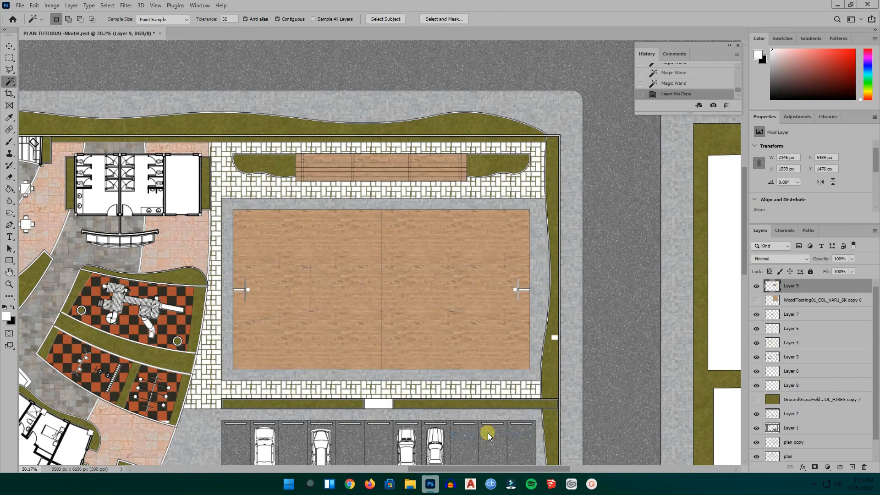
{"action": "scroll", "coordinate": [358, 247], "scroll_direction": "up", "scroll_amount": 1}
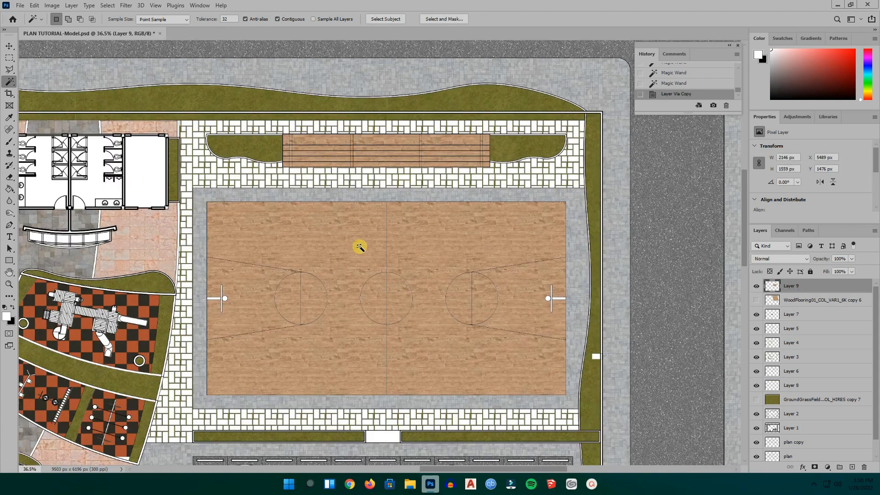
- Delete the hidden source layer WoodFlooring01_COL_VAR1_6K copy 6
{"action": "right_click", "coordinate": [798, 301]}
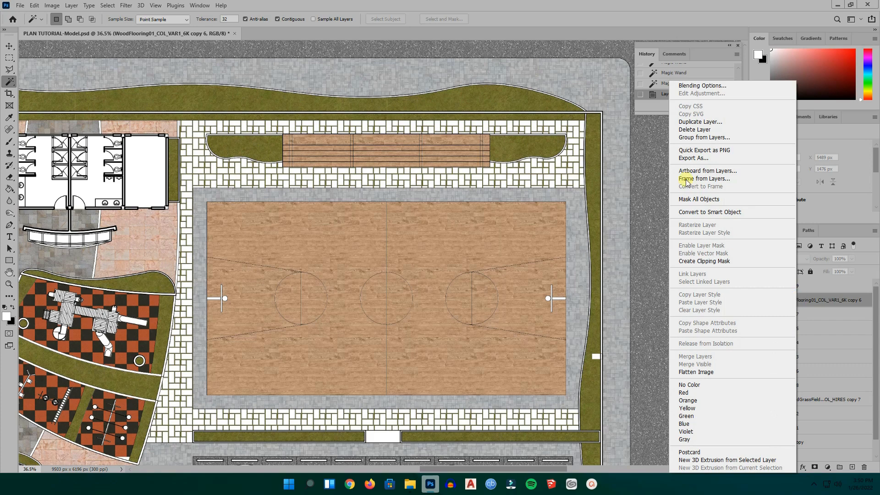
{"action": "left_click", "coordinate": [703, 130]}
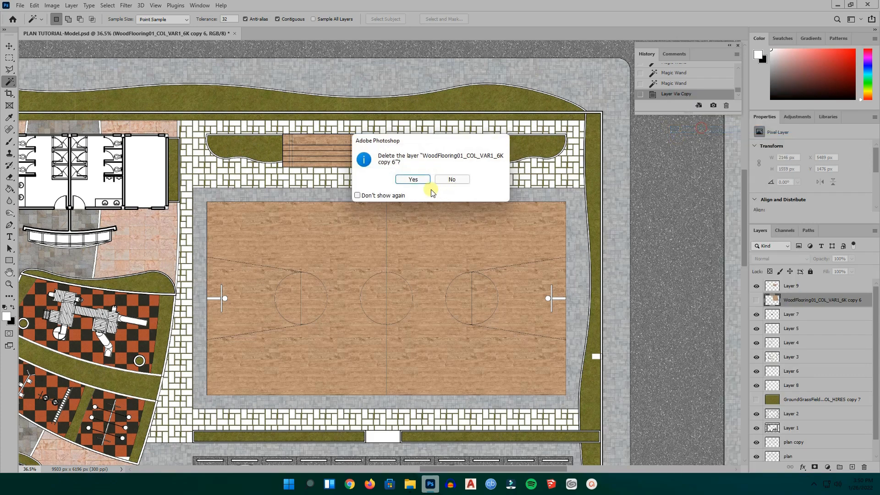
{"action": "left_click", "coordinate": [412, 180]}
- Set Layer 9, the wood court and bleachers, to Multiply blending with 91% opacity
{"action": "left_click", "coordinate": [790, 288]}
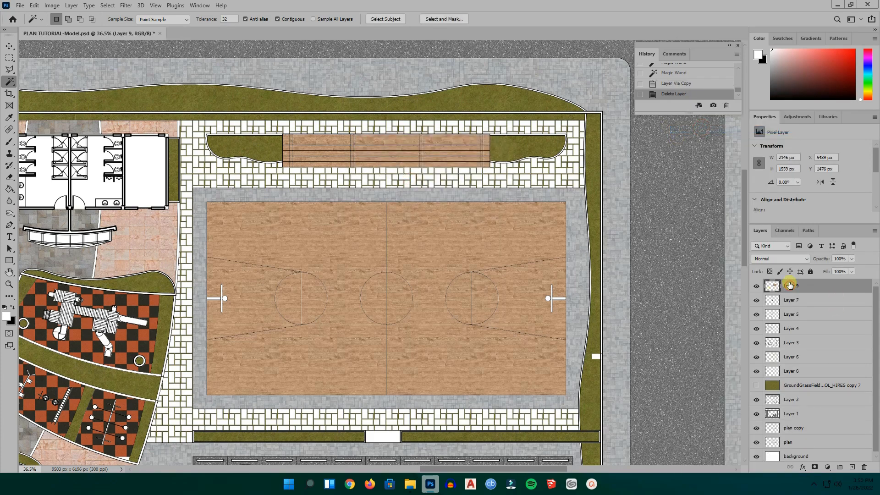
{"action": "left_click", "coordinate": [781, 259]}
{"action": "left_click", "coordinate": [761, 280]}
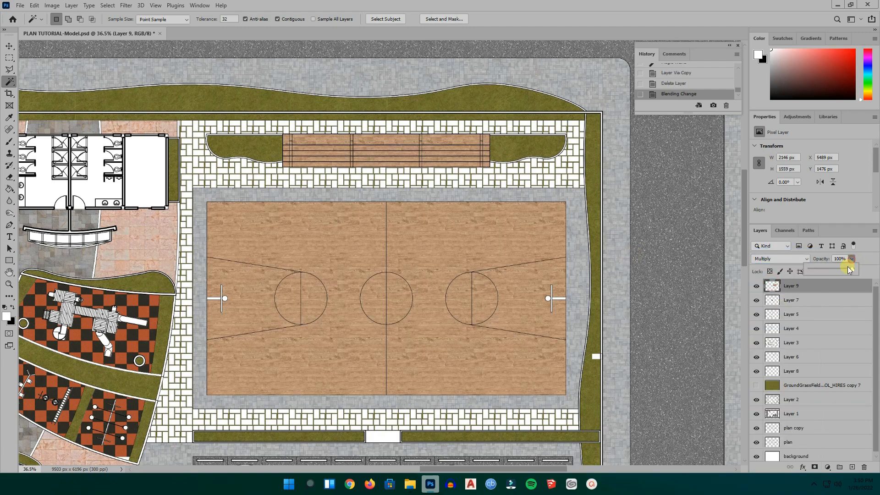
{"action": "left_click", "coordinate": [844, 268]}
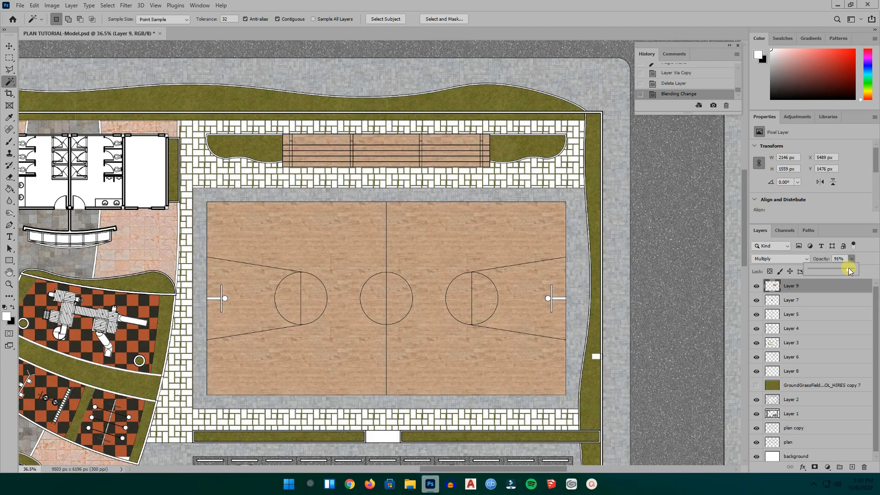
- Delete the hidden grass source layer GroundGrassFieldGreenPatchy001_COL_HIRES copy 7
{"action": "scroll", "coordinate": [498, 174], "scroll_direction": "down", "scroll_amount": 5}
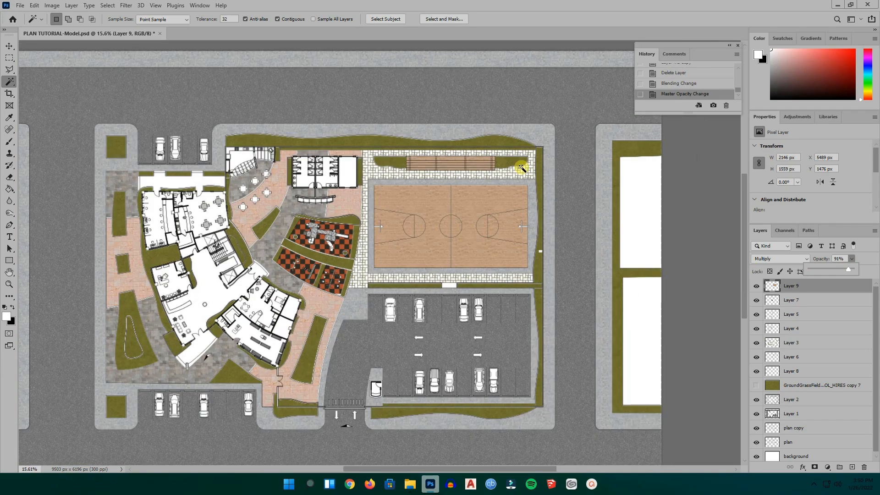
{"action": "scroll", "coordinate": [521, 168], "scroll_direction": "down", "scroll_amount": 3}
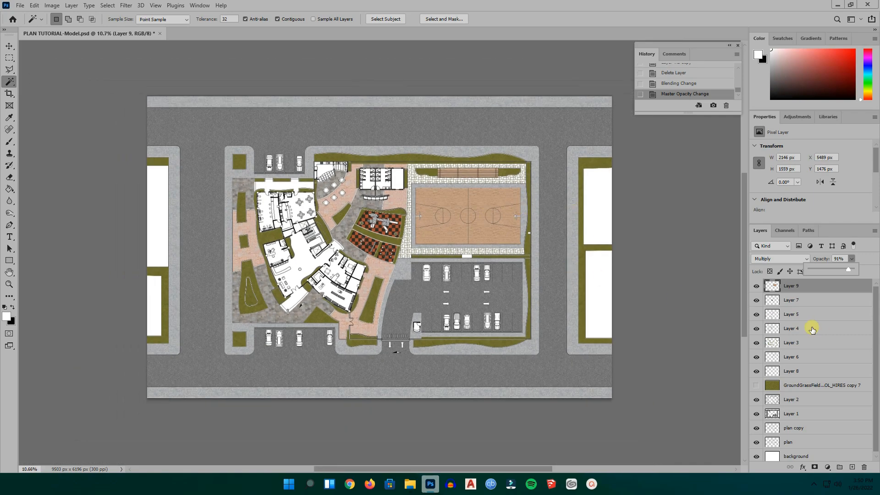
{"action": "scroll", "coordinate": [805, 320], "scroll_direction": "down", "scroll_amount": 1}
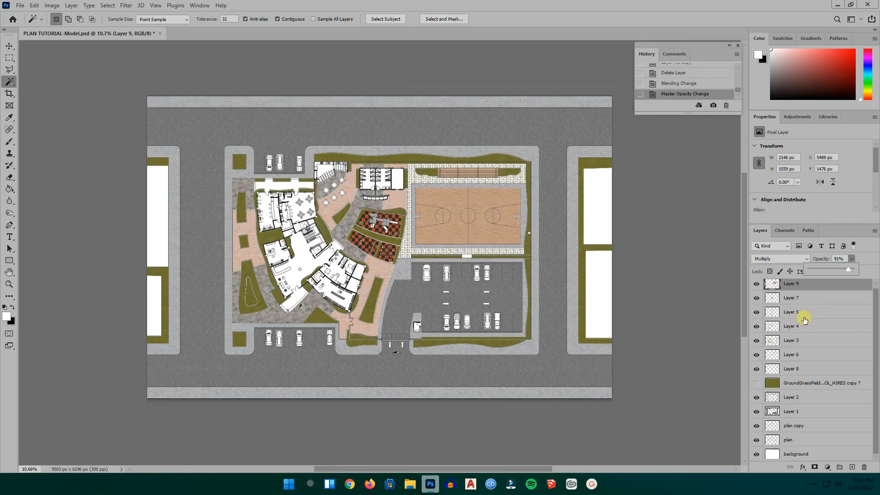
{"action": "left_click", "coordinate": [798, 384]}
{"action": "right_click", "coordinate": [798, 387]}
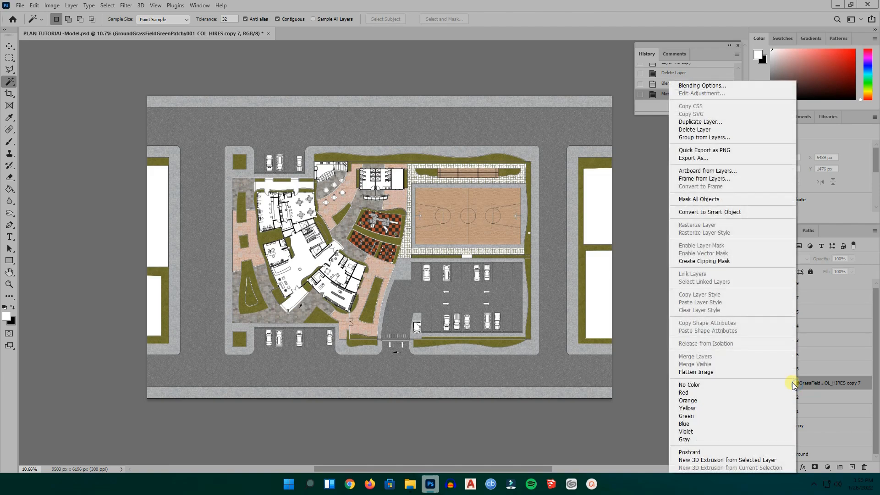
{"action": "left_click", "coordinate": [690, 129]}
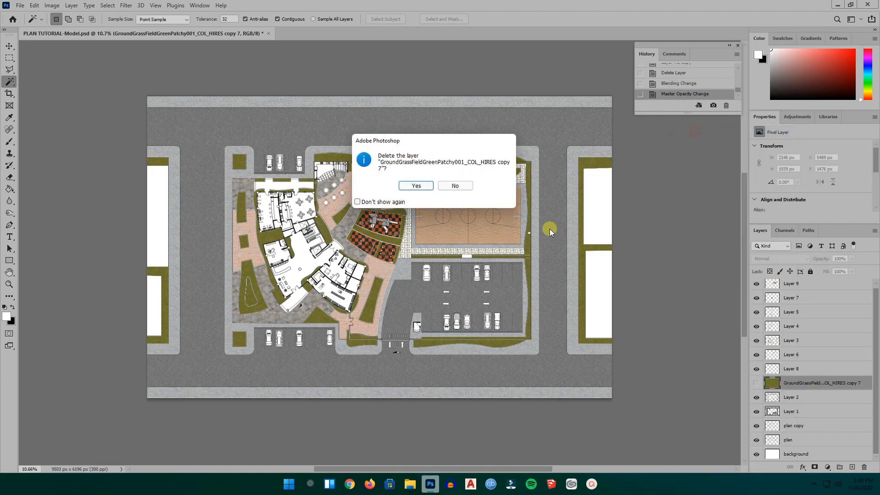
{"action": "left_click", "coordinate": [415, 186]}
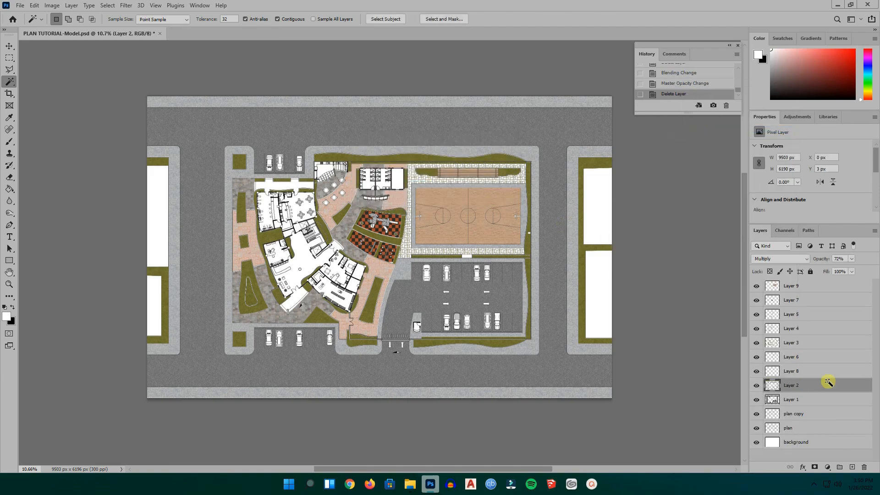
- Examine which surfaces the texture layers cover by hiding and reshowing them one at a time, from Layer 1 up to Layer 9
{"action": "left_click", "coordinate": [756, 400]}
{"action": "left_click", "coordinate": [756, 401]}
{"action": "left_click", "coordinate": [756, 386]}
{"action": "left_click", "coordinate": [756, 386]}
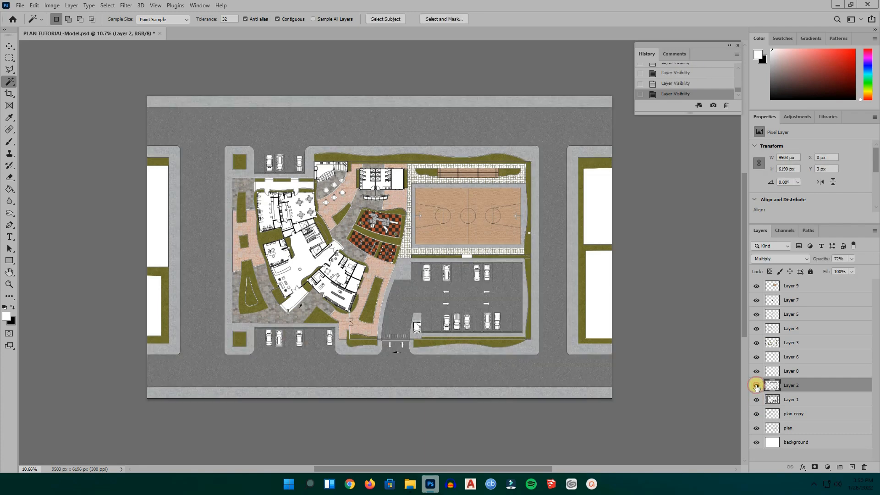
{"action": "left_click", "coordinate": [757, 358]}
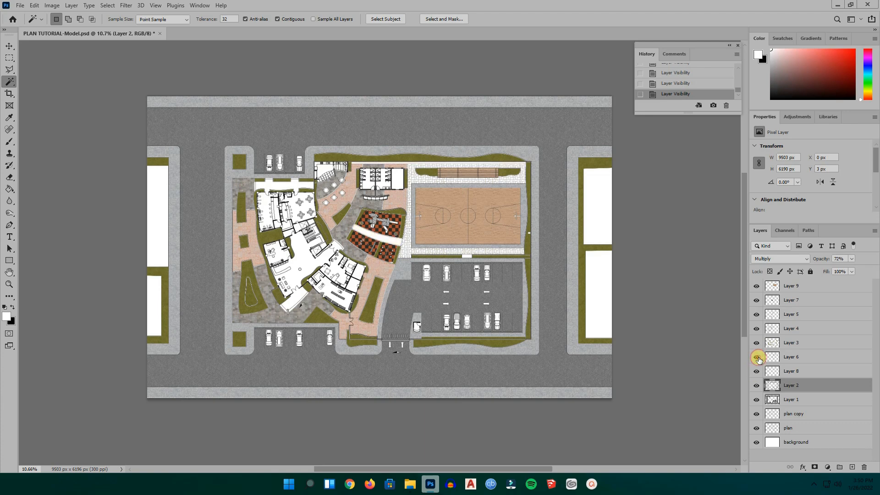
{"action": "left_click", "coordinate": [757, 358]}
{"action": "left_click", "coordinate": [758, 345]}
{"action": "left_click", "coordinate": [757, 345]}
{"action": "left_click", "coordinate": [758, 329]}
{"action": "left_click", "coordinate": [757, 329]}
{"action": "left_click", "coordinate": [757, 316]}
{"action": "left_click", "coordinate": [757, 316]}
{"action": "left_click", "coordinate": [758, 302]}
{"action": "left_click", "coordinate": [759, 288]}
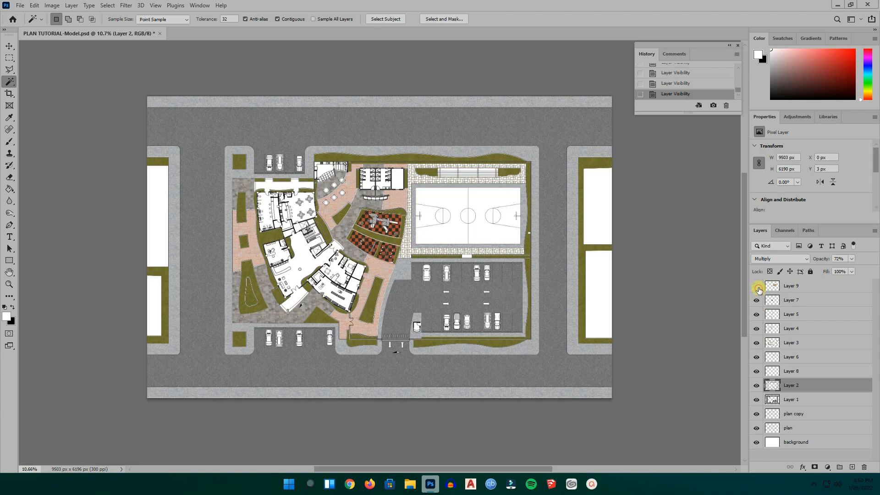
{"action": "left_click", "coordinate": [757, 287]}
{"action": "key", "text": "ctrl+plus"}
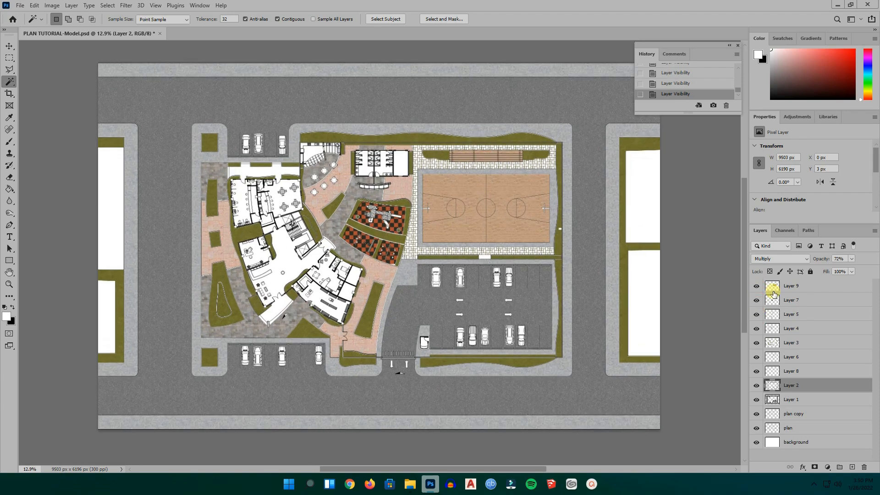
- On the asphalt Layer 1, use the Burn tool with a 417 px brush to darken the road along the western block's southern edge
{"action": "left_click", "coordinate": [794, 401]}
{"action": "left_click", "coordinate": [756, 401]}
{"action": "left_click", "coordinate": [755, 400]}
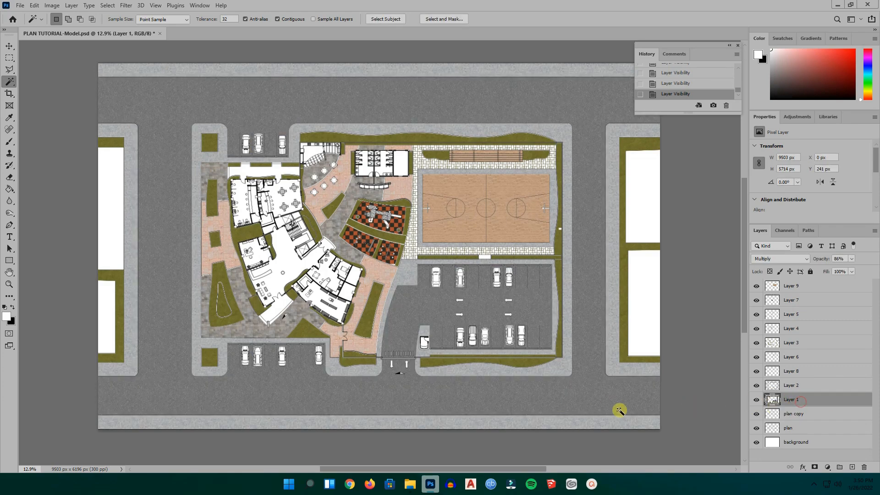
{"action": "left_click", "coordinate": [9, 213]}
{"action": "left_click", "coordinate": [39, 223]}
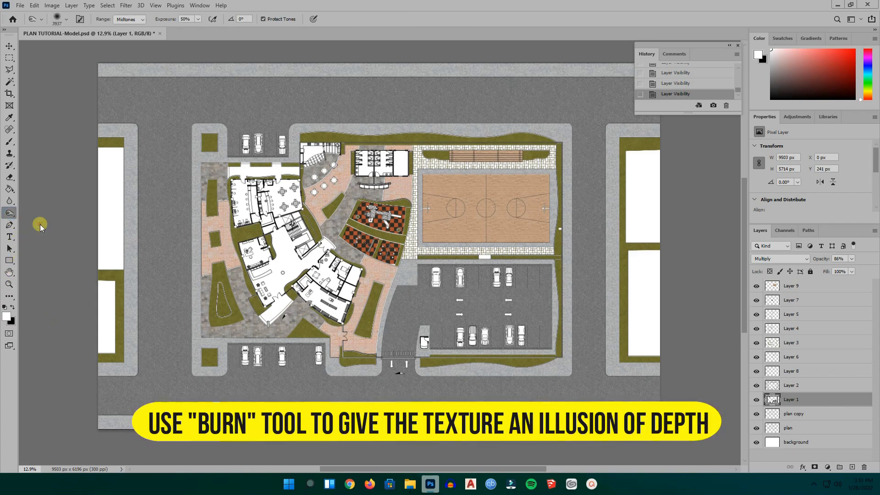
{"action": "scroll", "coordinate": [236, 328], "scroll_direction": "up", "scroll_amount": 2}
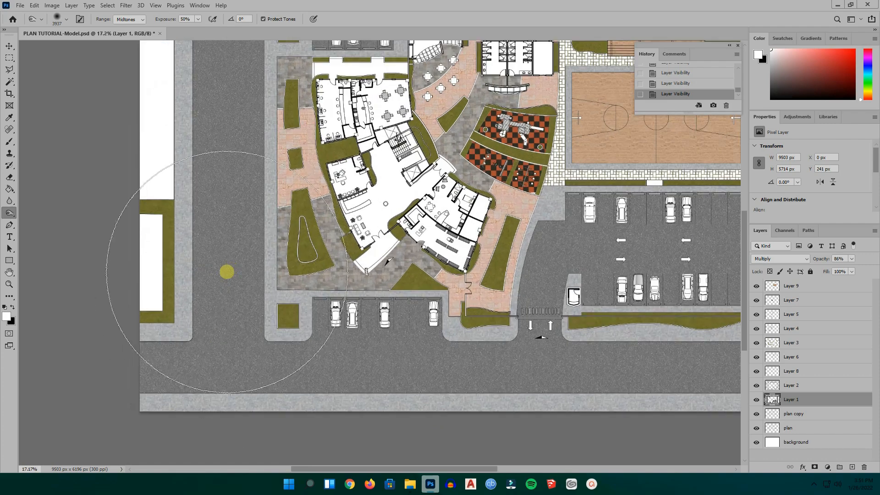
{"action": "right_click", "coordinate": [233, 273]}
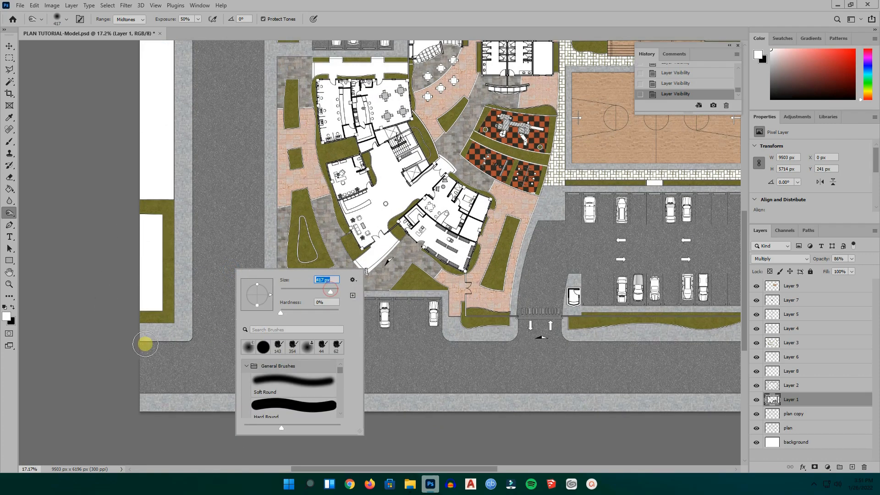
{"action": "left_click", "coordinate": [154, 342]}
{"action": "left_click", "coordinate": [189, 340]}
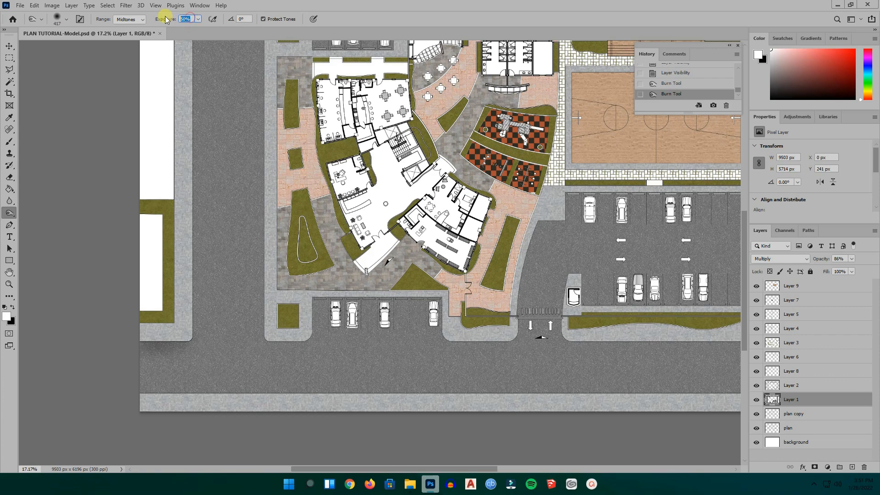
- Set the Burn exposure to 30% and darken the asphalt along the western block's eastern and northern edges
{"action": "type", "text": "8"}
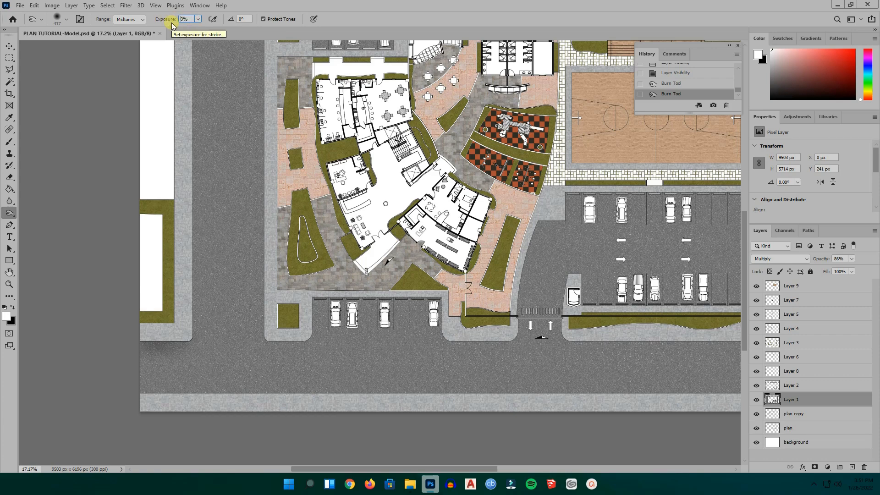
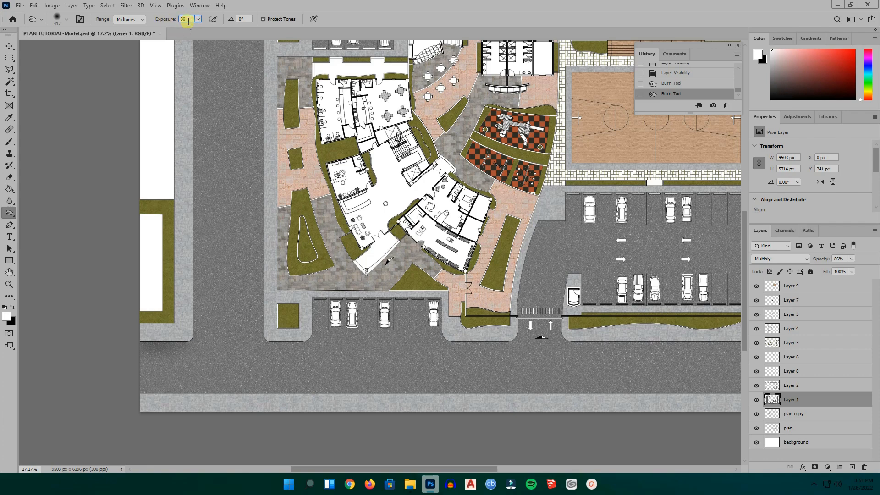
{"action": "left_click_drag", "start_coordinate": [193, 336], "coordinate": [188, 303]}
{"action": "mouse_move", "coordinate": [193, 232]}
{"action": "left_mouse_down"}
{"action": "mouse_move", "coordinate": [185, 212]}
{"action": "mouse_move", "coordinate": [172, 309]}
{"action": "left_mouse_up"}
{"action": "mouse_move", "coordinate": [181, 195]}
{"action": "left_mouse_down"}
{"action": "mouse_move", "coordinate": [187, 209]}
{"action": "mouse_move", "coordinate": [188, 106]}
{"action": "mouse_move", "coordinate": [246, 379]}
{"action": "mouse_move", "coordinate": [163, 128]}
{"action": "left_mouse_up"}
{"action": "key", "text": "h"}
{"action": "mouse_move", "coordinate": [197, 169]}
{"action": "left_mouse_down"}
{"action": "mouse_move", "coordinate": [198, 188]}
{"action": "mouse_move", "coordinate": [193, 114]}
{"action": "mouse_move", "coordinate": [197, 160]}
{"action": "mouse_move", "coordinate": [202, 108]}
{"action": "mouse_move", "coordinate": [168, 108]}
{"action": "left_mouse_up"}
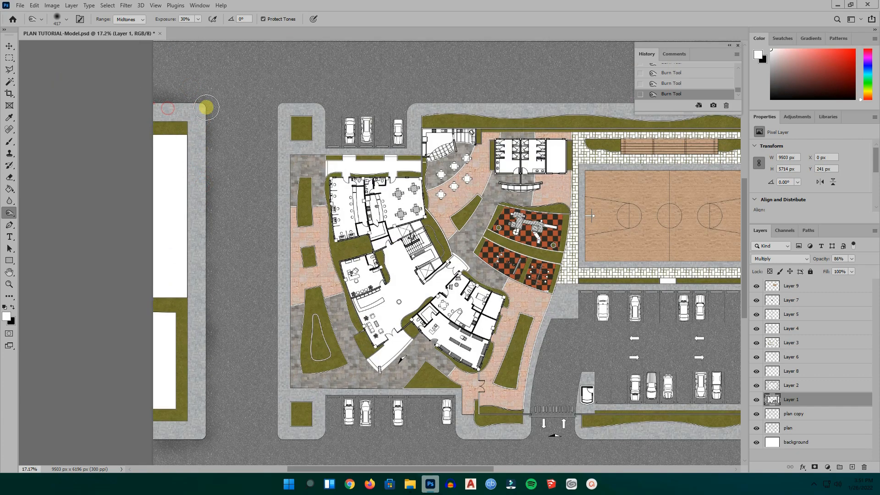
- Burn the asphalt along the sidewalk at the northern edge of the plan, continuing to its eastern end
{"action": "scroll", "coordinate": [184, 120], "scroll_direction": "down", "scroll_amount": 1}
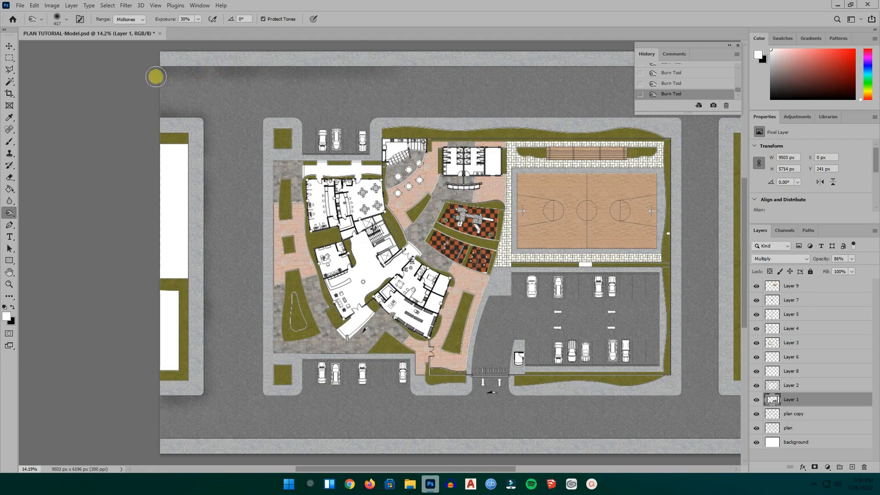
{"action": "scroll", "coordinate": [207, 69], "scroll_direction": "down", "scroll_amount": 1}
{"action": "scroll", "coordinate": [334, 173], "scroll_direction": "up", "scroll_amount": 1}
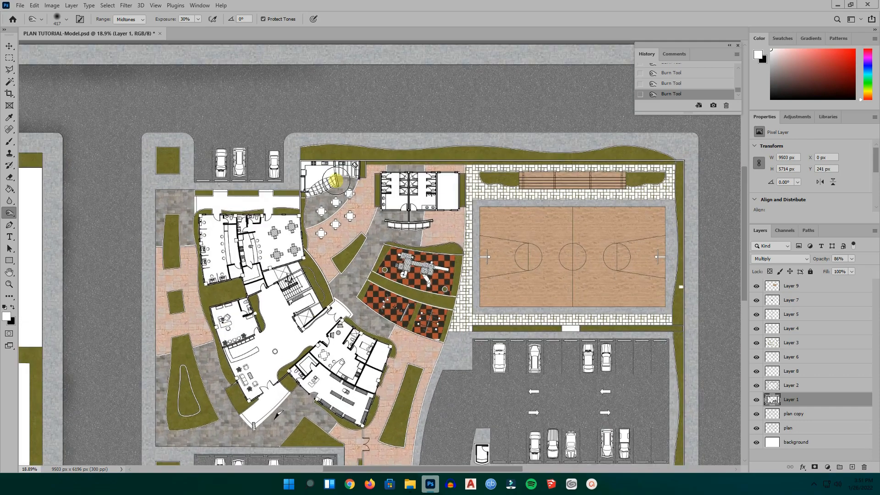
{"action": "scroll", "coordinate": [137, 143], "scroll_direction": "down", "scroll_amount": 2}
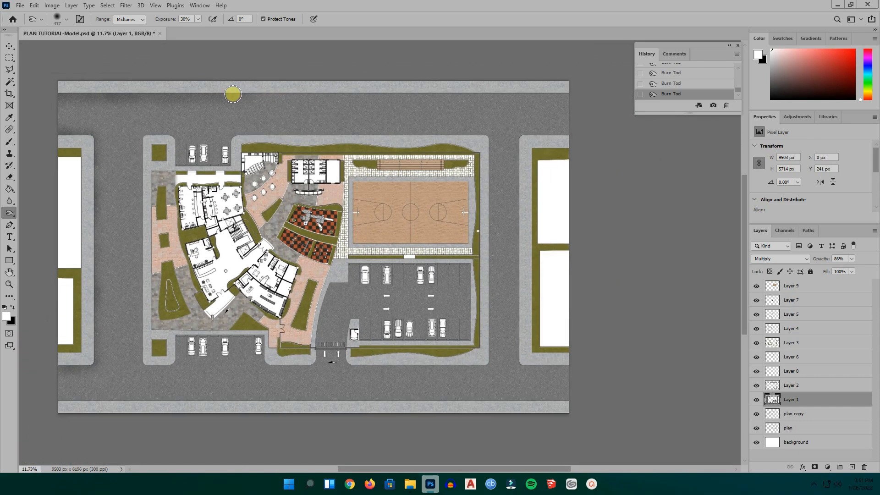
{"action": "mouse_move", "coordinate": [279, 97]}
{"action": "left_mouse_down"}
{"action": "mouse_move", "coordinate": [421, 87]}
{"action": "mouse_move", "coordinate": [354, 94]}
{"action": "mouse_move", "coordinate": [383, 93]}
{"action": "left_mouse_up"}
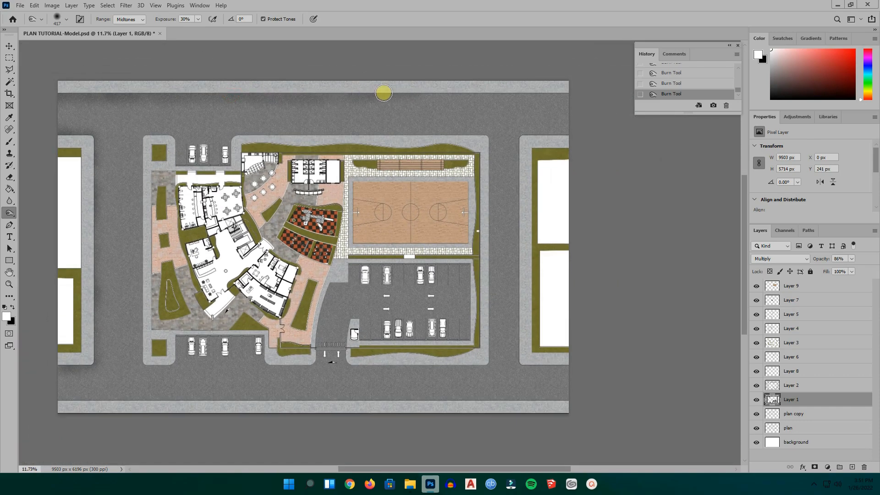
{"action": "mouse_move", "coordinate": [559, 92]}
{"action": "left_mouse_down"}
{"action": "mouse_move", "coordinate": [570, 91]}
{"action": "mouse_move", "coordinate": [524, 96]}
{"action": "mouse_move", "coordinate": [560, 92]}
{"action": "left_mouse_up"}
- Burn the road along the central block's northern edge and into the northern parking bay
{"action": "left_click_drag", "start_coordinate": [291, 133], "coordinate": [342, 134]}
{"action": "mouse_move", "coordinate": [464, 135]}
{"action": "left_mouse_down"}
{"action": "mouse_move", "coordinate": [495, 135]}
{"action": "mouse_move", "coordinate": [485, 137]}
{"action": "left_mouse_up"}
{"action": "left_click_drag", "start_coordinate": [335, 139], "coordinate": [228, 139]}
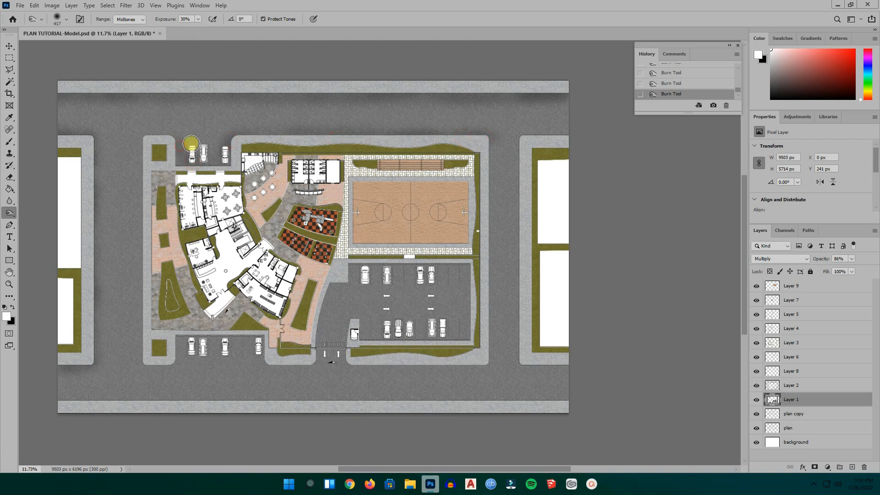
- Burn the road around the central block's northwest corner and down its western edge
{"action": "scroll", "coordinate": [153, 140], "scroll_direction": "up", "scroll_amount": 4}
{"action": "mouse_move", "coordinate": [202, 137]}
{"action": "left_mouse_down"}
{"action": "mouse_move", "coordinate": [135, 138]}
{"action": "mouse_move", "coordinate": [191, 136]}
{"action": "mouse_move", "coordinate": [207, 118]}
{"action": "mouse_move", "coordinate": [133, 143]}
{"action": "mouse_move", "coordinate": [133, 189]}
{"action": "left_mouse_up"}
{"action": "mouse_move", "coordinate": [137, 153]}
{"action": "left_mouse_down"}
{"action": "mouse_move", "coordinate": [124, 232]}
{"action": "mouse_move", "coordinate": [129, 367]}
{"action": "left_mouse_up"}
{"action": "scroll", "coordinate": [178, 149], "scroll_direction": "down", "scroll_amount": 4}
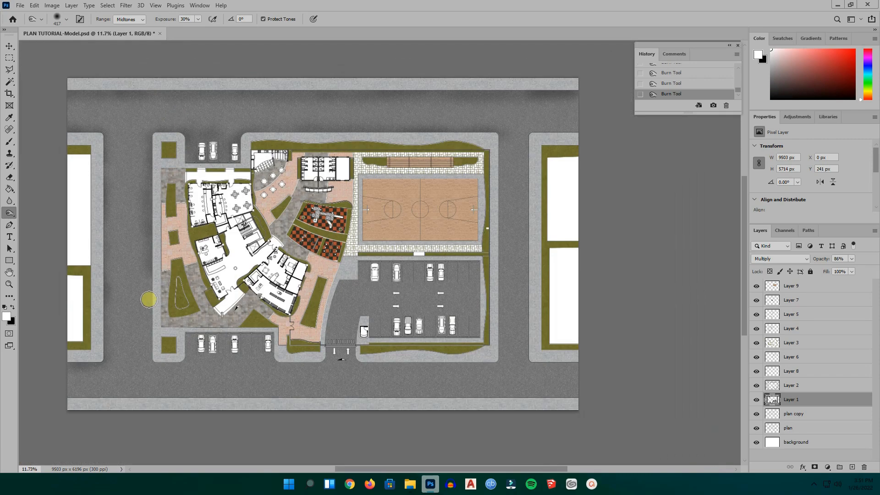
{"action": "scroll", "coordinate": [148, 298], "scroll_direction": "up", "scroll_amount": 4}
{"action": "mouse_move", "coordinate": [153, 203]}
{"action": "left_mouse_down"}
{"action": "mouse_move", "coordinate": [142, 361]}
{"action": "mouse_move", "coordinate": [149, 335]}
{"action": "left_mouse_up"}
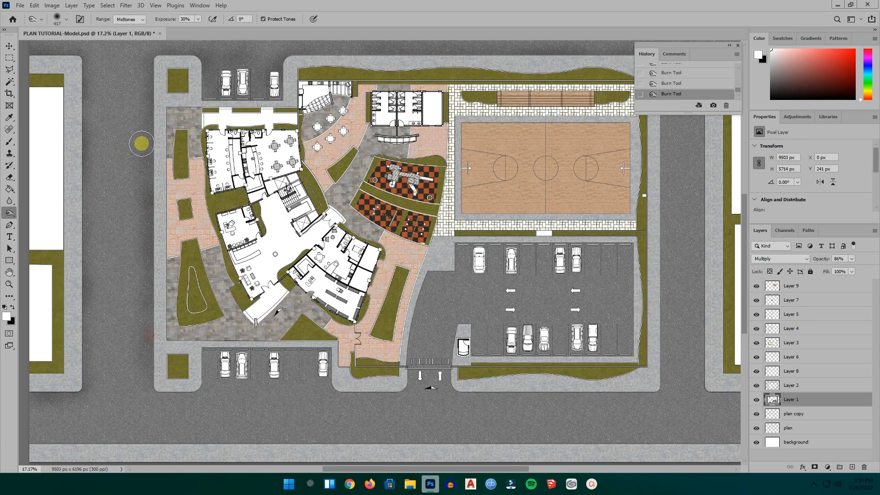
- Deepen the burned shading around the western block's southeast corner and the central block's northwest corner
{"action": "left_click_drag", "start_coordinate": [76, 297], "coordinate": [77, 392]}
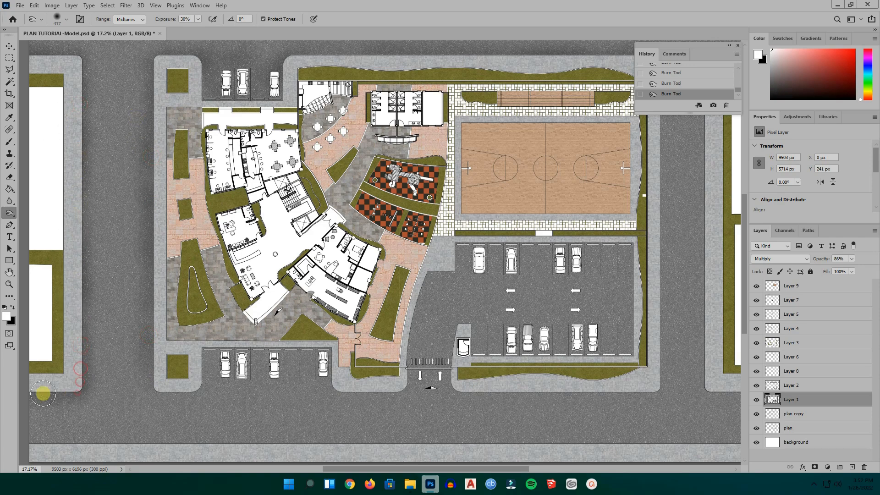
{"action": "scroll", "coordinate": [126, 354], "scroll_direction": "down", "scroll_amount": 2}
{"action": "left_click", "coordinate": [51, 133]}
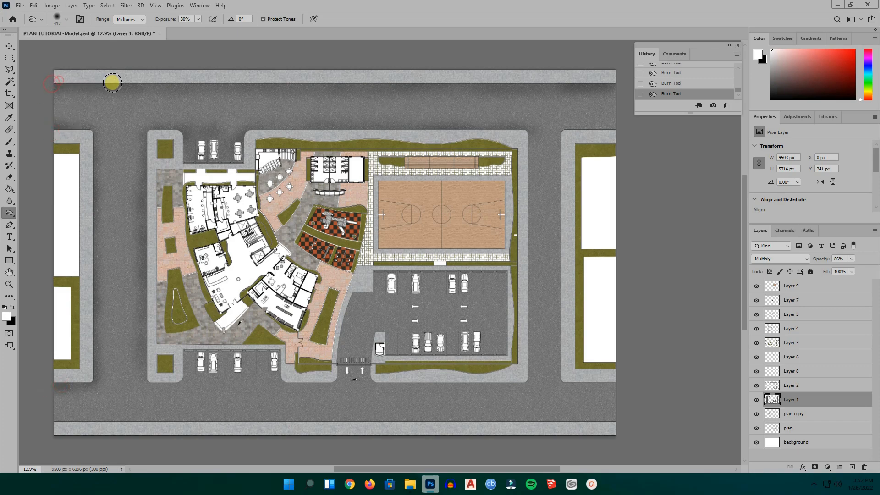
{"action": "left_click", "coordinate": [139, 147]}
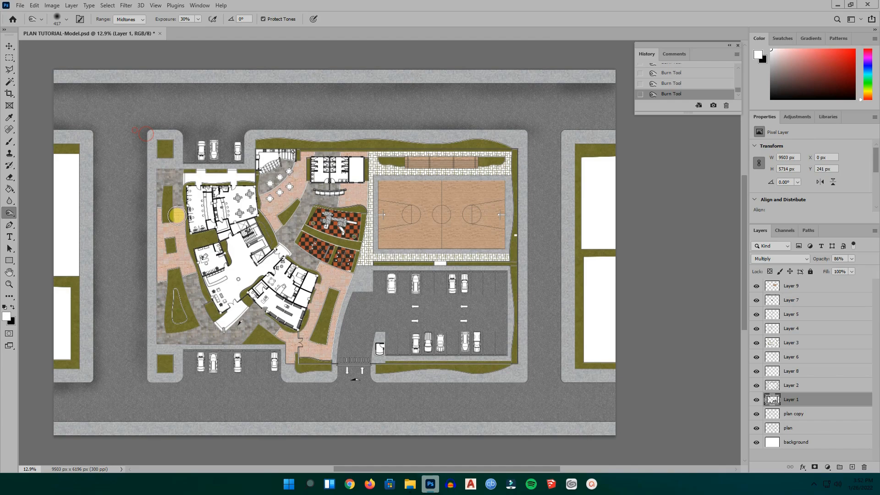
- Burn the asphalt along the southern parking bay, the adjoining sidewalk's southern edge and the curved western side of the entrance driveway
{"action": "scroll", "coordinate": [124, 137], "scroll_direction": "down", "scroll_amount": 1}
{"action": "scroll", "coordinate": [128, 334], "scroll_direction": "up", "scroll_amount": 3}
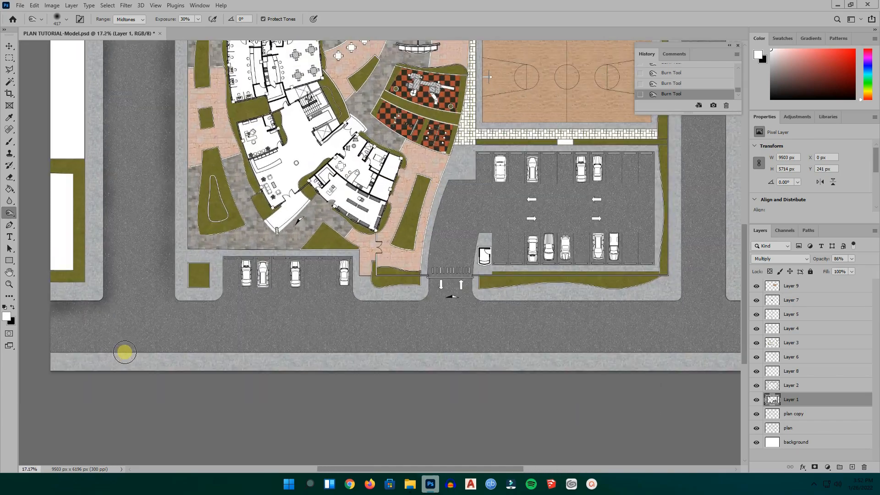
{"action": "left_click", "coordinate": [231, 266]}
{"action": "left_click", "coordinate": [263, 262]}
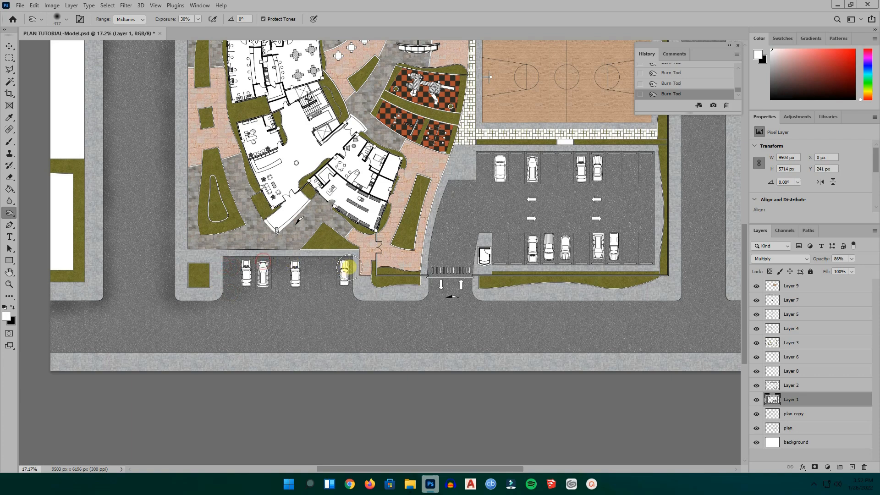
{"action": "left_click", "coordinate": [374, 298]}
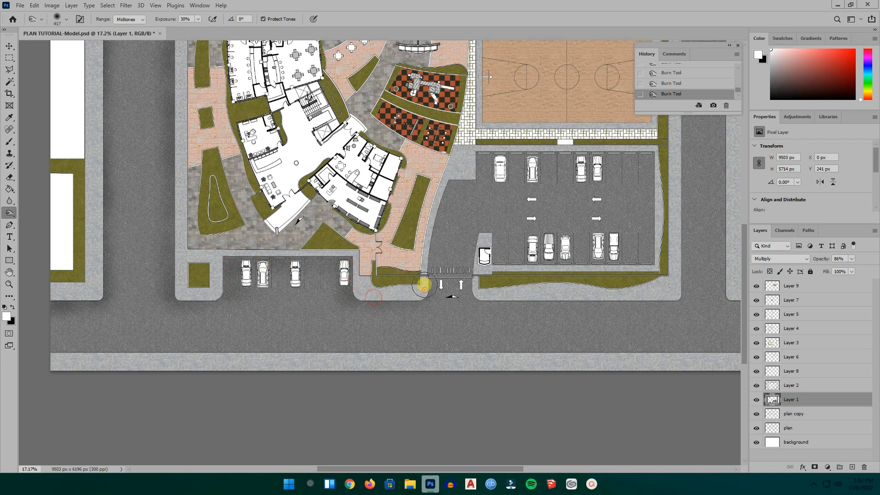
{"action": "left_click", "coordinate": [444, 184]}
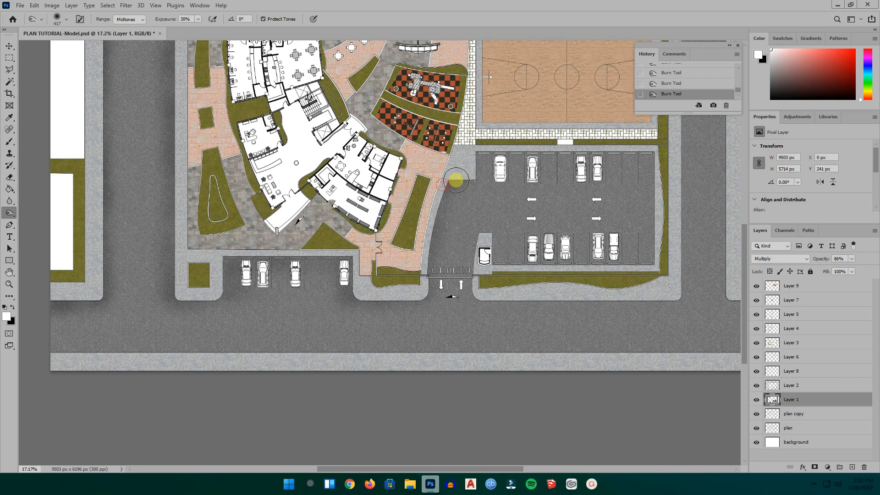
- Burn the asphalt around the parking lot's perimeter and beside the guard booth
{"action": "left_click", "coordinate": [479, 182]}
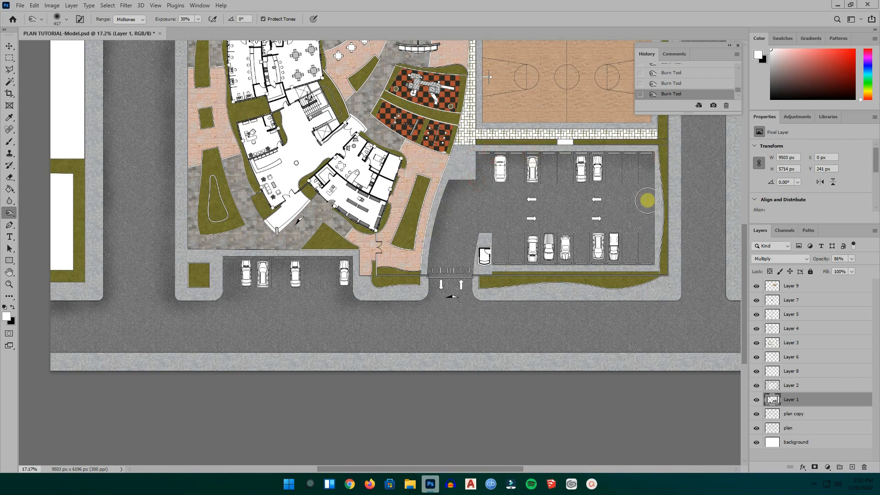
{"action": "left_click", "coordinate": [651, 236]}
{"action": "left_click", "coordinate": [653, 263]}
{"action": "left_click", "coordinate": [520, 265]}
{"action": "left_click", "coordinate": [488, 234]}
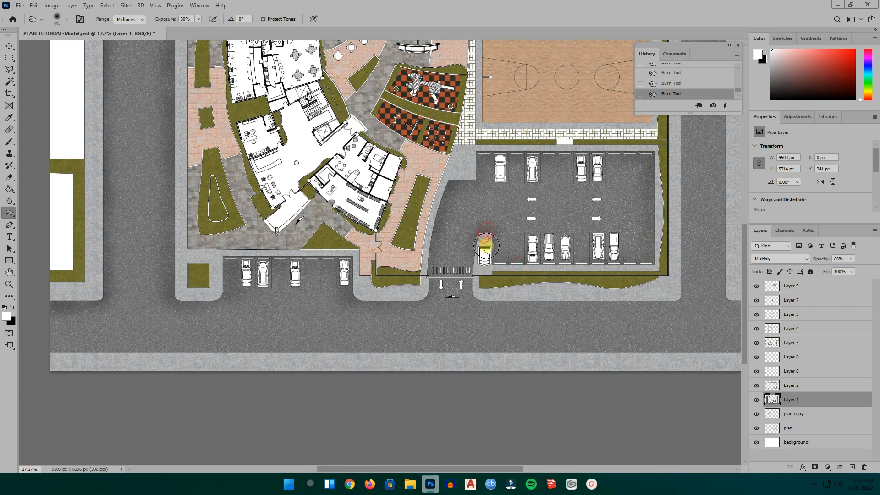
{"action": "left_click", "coordinate": [644, 161]}
- Burn the road along the central block's southern edge, from the entrance driveway to the southeast corner
{"action": "left_click", "coordinate": [467, 269]}
{"action": "left_click", "coordinate": [503, 301]}
{"action": "left_click", "coordinate": [590, 301]}
{"action": "left_click", "coordinate": [675, 282]}
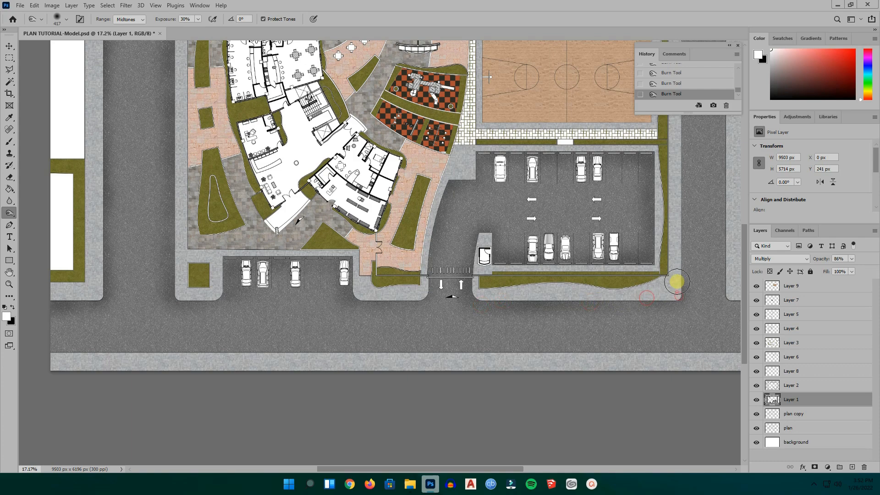
- Burn the road along the full length of the central block's eastern edge
{"action": "scroll", "coordinate": [350, 328], "scroll_direction": "down", "scroll_amount": 2}
{"action": "scroll", "coordinate": [579, 284], "scroll_direction": "up", "scroll_amount": 7}
{"action": "left_click_drag", "start_coordinate": [555, 322], "coordinate": [551, 240]}
{"action": "left_click_drag", "start_coordinate": [555, 276], "coordinate": [557, 221]}
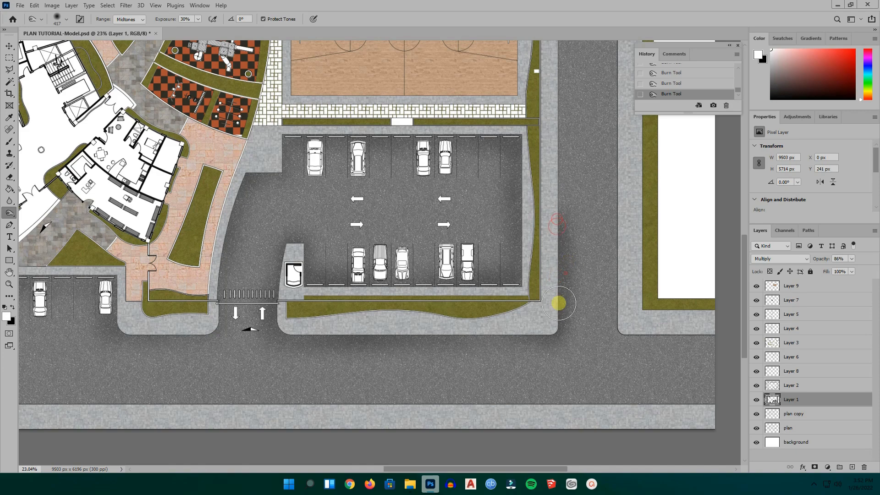
{"action": "scroll", "coordinate": [505, 149], "scroll_direction": "down", "scroll_amount": 4}
{"action": "scroll", "coordinate": [500, 152], "scroll_direction": "up", "scroll_amount": 3}
{"action": "mouse_move", "coordinate": [500, 154]}
{"action": "left_mouse_down"}
{"action": "mouse_move", "coordinate": [493, 337]}
{"action": "mouse_move", "coordinate": [503, 313]}
{"action": "left_mouse_up"}
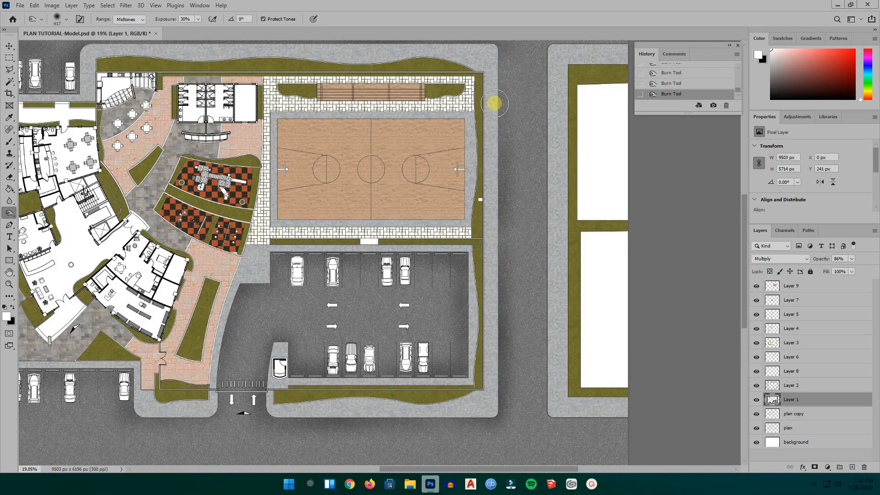
{"action": "left_click_drag", "start_coordinate": [496, 60], "coordinate": [492, 156]}
- Burn the road along the central block's northern edge and down the eastern block's western side to its southern edge
{"action": "scroll", "coordinate": [517, 300], "scroll_direction": "down", "scroll_amount": 3}
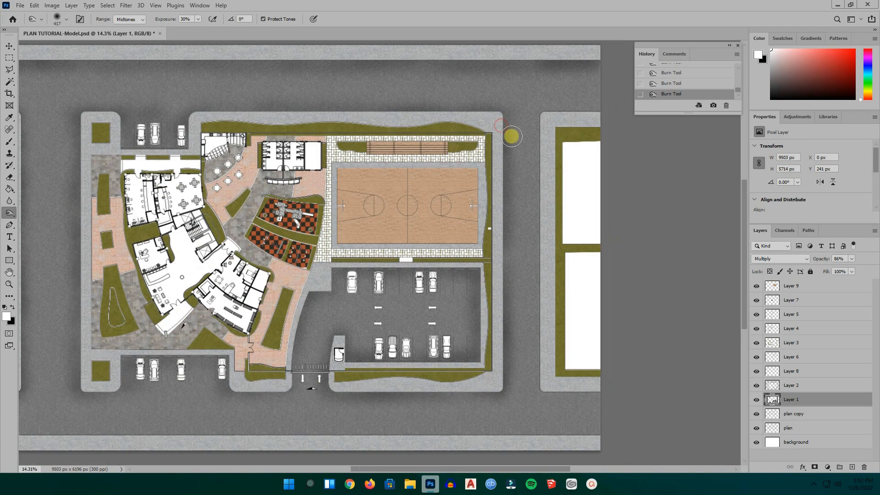
{"action": "scroll", "coordinate": [509, 129], "scroll_direction": "up", "scroll_amount": 2}
{"action": "left_click_drag", "start_coordinate": [415, 103], "coordinate": [128, 101]}
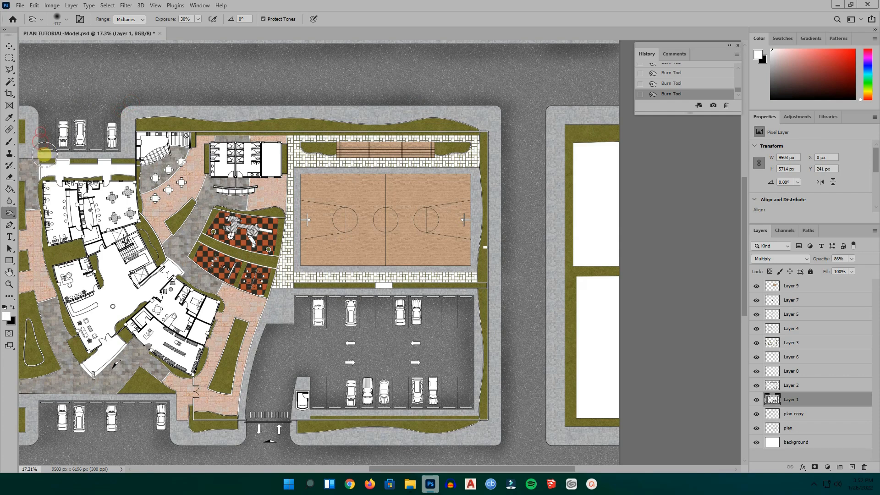
{"action": "scroll", "coordinate": [44, 155], "scroll_direction": "down", "scroll_amount": 3}
{"action": "left_click_drag", "start_coordinate": [404, 132], "coordinate": [437, 318]}
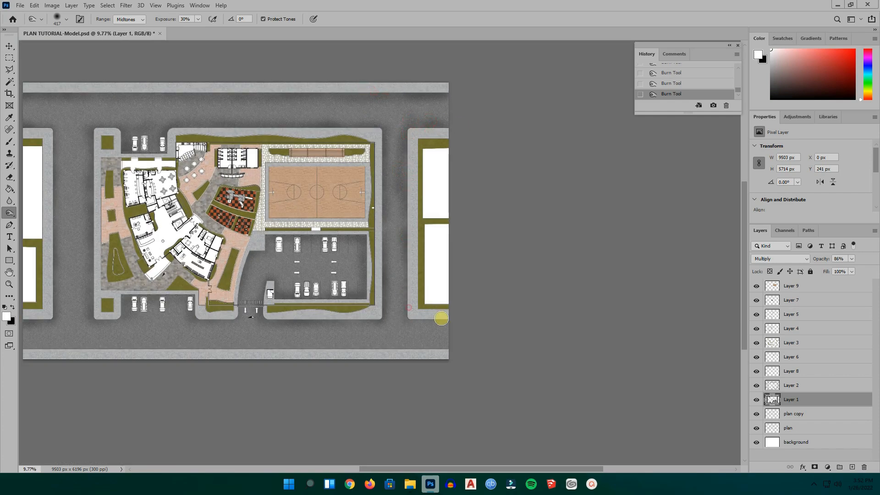
- Burn the asphalt along the sidewalk at the southern edge of the plan, from the eastern end to the western end
{"action": "mouse_move", "coordinate": [433, 350]}
{"action": "left_mouse_down"}
{"action": "mouse_move", "coordinate": [344, 353]}
{"action": "mouse_move", "coordinate": [338, 321]}
{"action": "left_mouse_up"}
{"action": "scroll", "coordinate": [235, 314], "scroll_direction": "up", "scroll_amount": 3}
{"action": "left_click_drag", "start_coordinate": [234, 314], "coordinate": [149, 298]}
{"action": "scroll", "coordinate": [101, 273], "scroll_direction": "left", "scroll_amount": 3}
{"action": "mouse_move", "coordinate": [77, 344]}
{"action": "left_mouse_down"}
{"action": "mouse_move", "coordinate": [542, 325]}
{"action": "mouse_move", "coordinate": [221, 334]}
{"action": "left_mouse_up"}
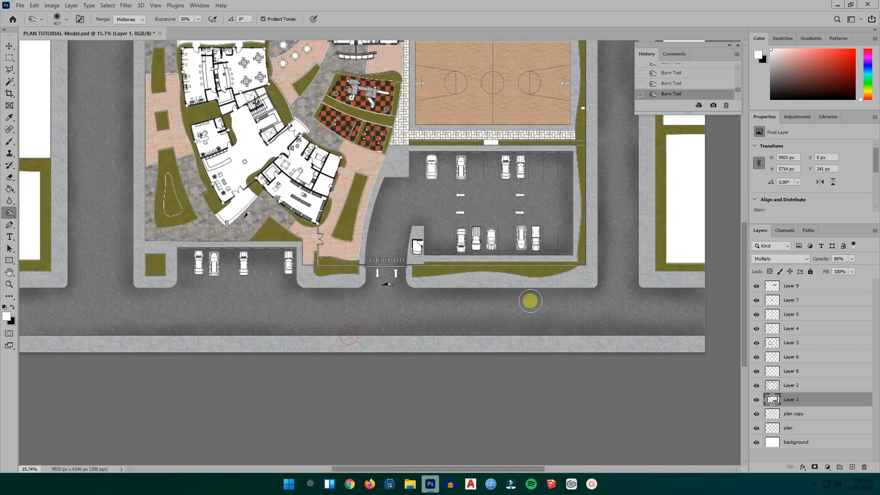
{"action": "scroll", "coordinate": [183, 303], "scroll_direction": "down", "scroll_amount": 2}
{"action": "scroll", "coordinate": [194, 235], "scroll_direction": "up", "scroll_amount": 1}
{"action": "scroll", "coordinate": [185, 220], "scroll_direction": "down", "scroll_amount": 2}
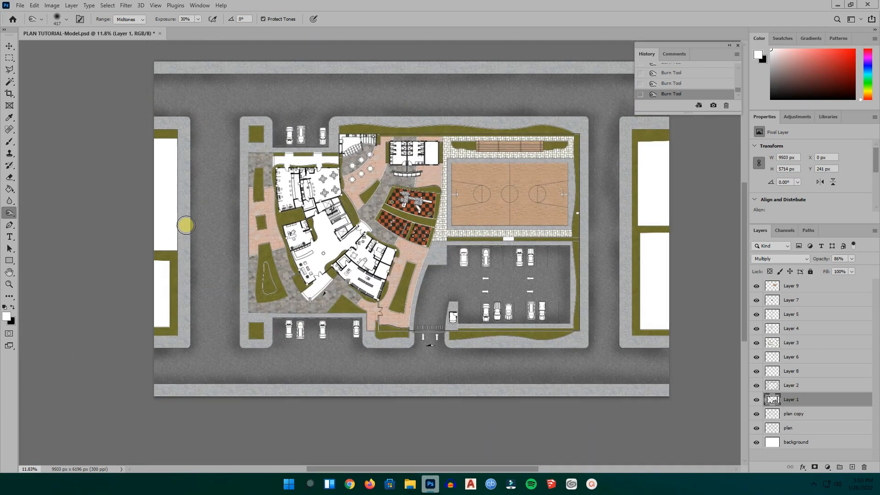
{"action": "scroll", "coordinate": [185, 229], "scroll_direction": "down", "scroll_amount": 1}
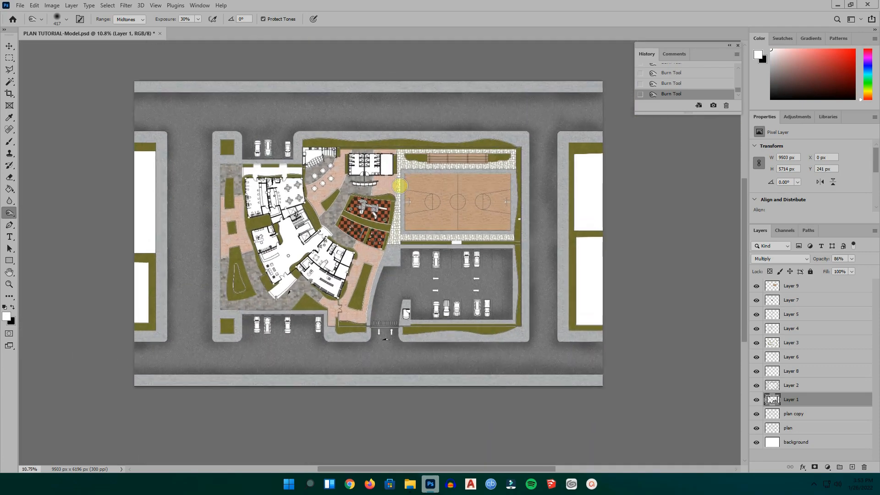
- Switch to the Dodge tool at 30% exposure and lighten the middle of the northern road
{"action": "right_click", "coordinate": [17, 212]}
{"action": "left_click", "coordinate": [39, 216]}
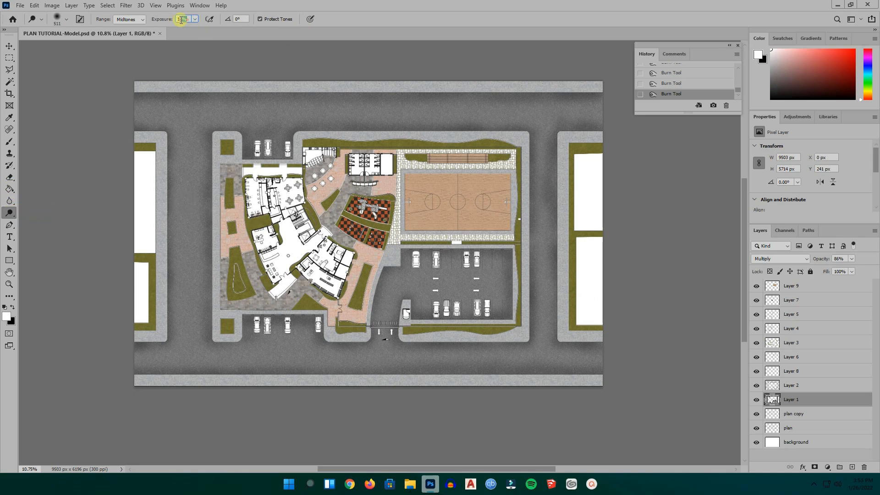
{"action": "key", "text": "Return"}
{"action": "mouse_move", "coordinate": [167, 129]}
{"action": "left_mouse_down"}
{"action": "mouse_move", "coordinate": [133, 104]}
{"action": "mouse_move", "coordinate": [362, 103]}
{"action": "mouse_move", "coordinate": [260, 118]}
{"action": "mouse_move", "coordinate": [406, 120]}
{"action": "left_mouse_up"}
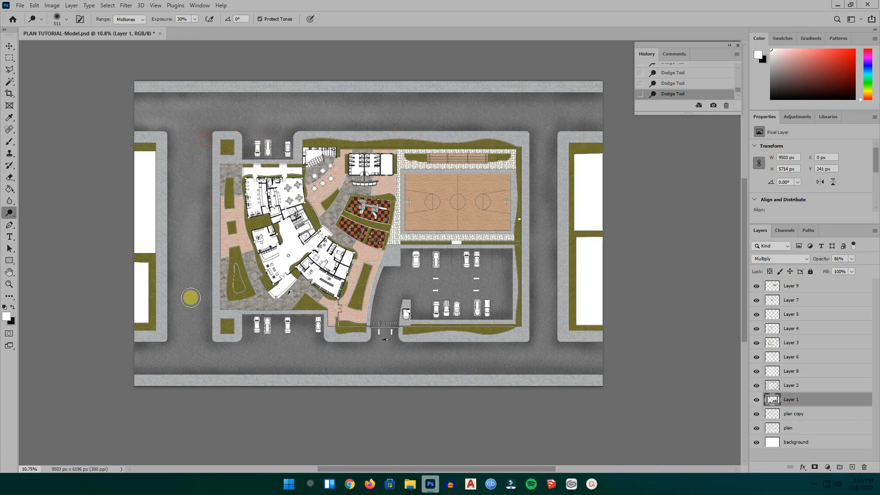
- Enlarge the Dodge brush to about 1800 px and lighten the western road's lower end, the southern road and the entrance driveway
{"action": "right_click", "coordinate": [237, 212]}
{"action": "left_click_drag", "start_coordinate": [322, 230], "coordinate": [340, 232]}
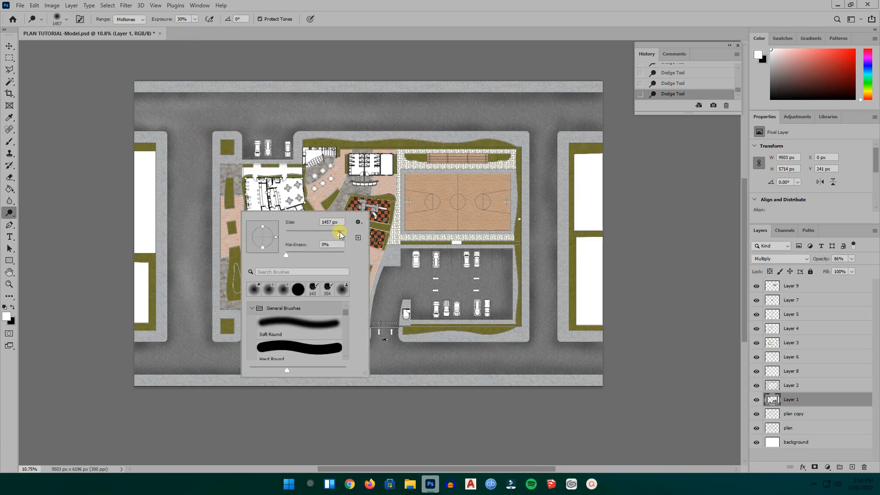
{"action": "left_click", "coordinate": [180, 326]}
{"action": "left_click", "coordinate": [231, 362]}
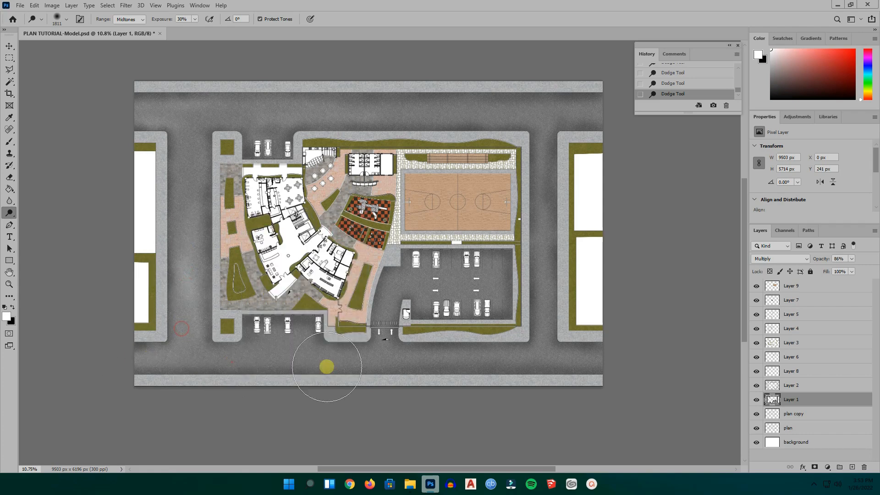
{"action": "left_click", "coordinate": [407, 293]}
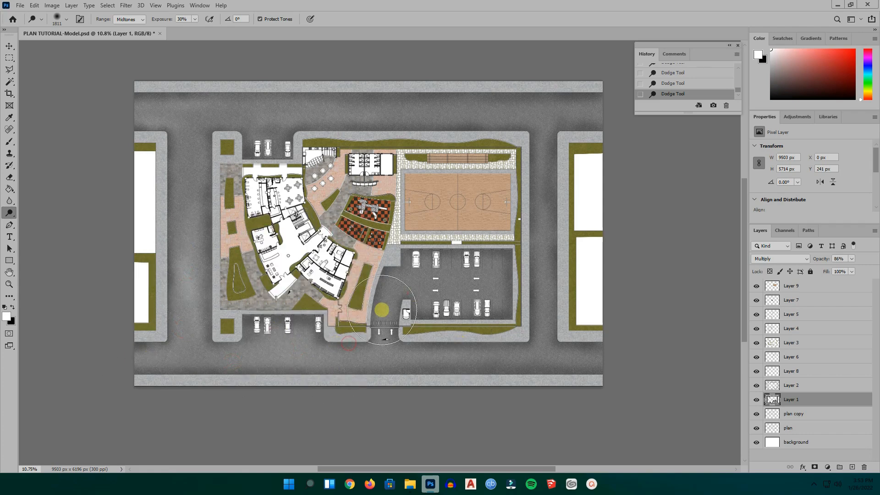
- Dodge the middle of the parking lot, the eastern road and the northeast intersection
{"action": "left_click", "coordinate": [506, 302]}
{"action": "left_click", "coordinate": [496, 269]}
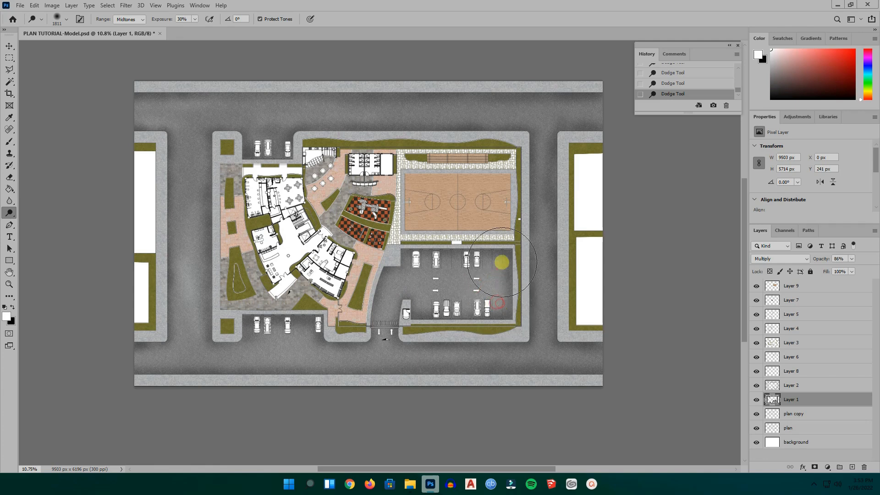
{"action": "left_click", "coordinate": [519, 350]}
{"action": "left_click", "coordinate": [550, 294]}
{"action": "left_click", "coordinate": [547, 115]}
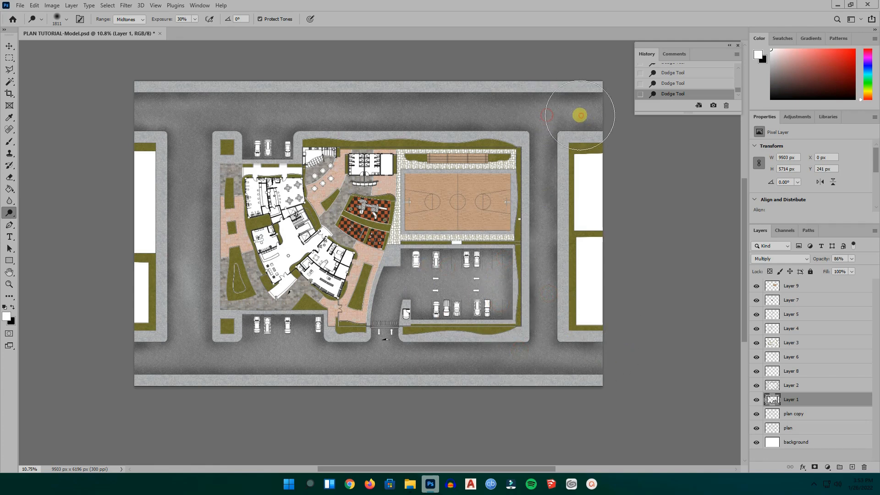
{"action": "scroll", "coordinate": [267, 303], "scroll_direction": "up", "scroll_amount": 3}
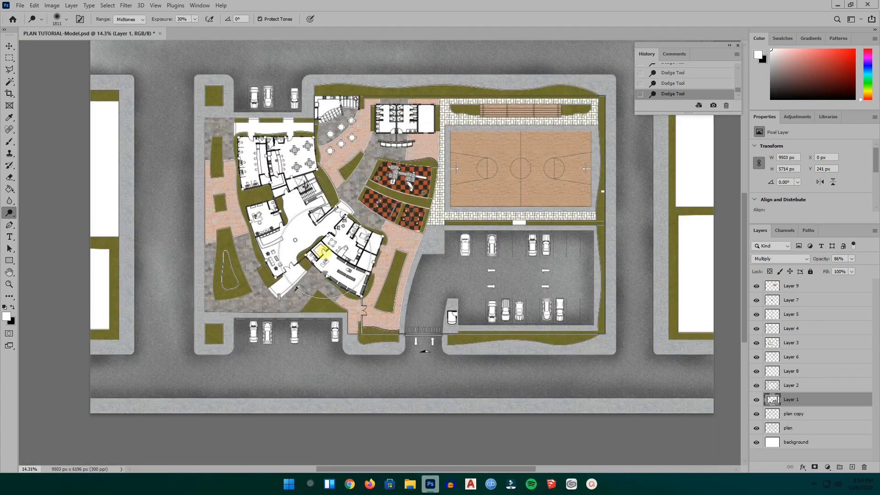
{"action": "scroll", "coordinate": [321, 252], "scroll_direction": "down", "scroll_amount": 2}
{"action": "left_click", "coordinate": [570, 287]}
- Toggle Layer 1's visibility to compare the shading, and raise the layer's opacity to 95%
{"action": "left_click", "coordinate": [757, 400]}
{"action": "left_click", "coordinate": [757, 401]}
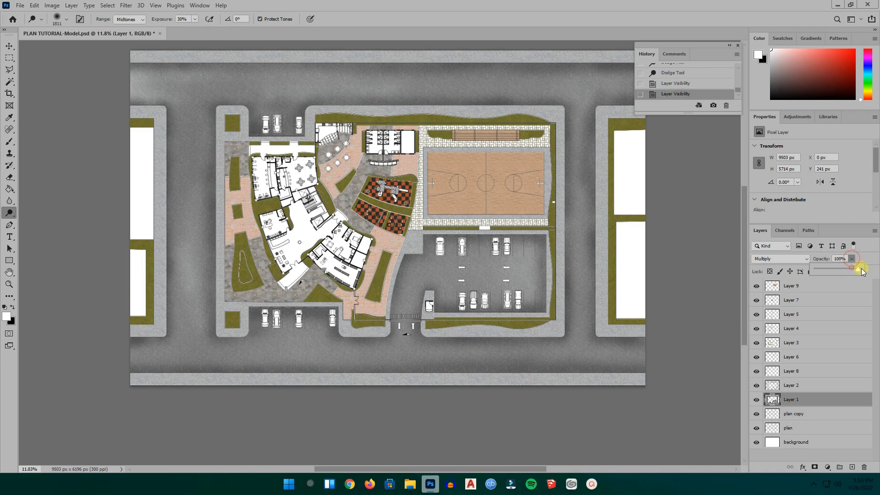
{"action": "left_click_drag", "start_coordinate": [861, 271], "coordinate": [863, 271]}
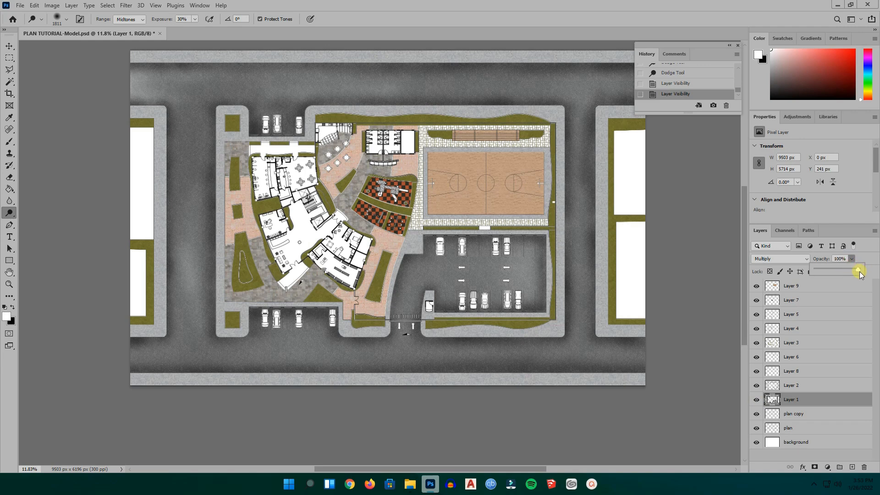
- Dodge the southern road and entrance driveway further, and toggle Layer 1's visibility to compare the result
{"action": "mouse_move", "coordinate": [578, 375]}
{"action": "left_mouse_down"}
{"action": "mouse_move", "coordinate": [458, 360]}
{"action": "mouse_move", "coordinate": [537, 370]}
{"action": "mouse_move", "coordinate": [433, 381]}
{"action": "mouse_move", "coordinate": [468, 383]}
{"action": "left_mouse_up"}
{"action": "left_click", "coordinate": [476, 381]}
{"action": "left_click", "coordinate": [535, 347]}
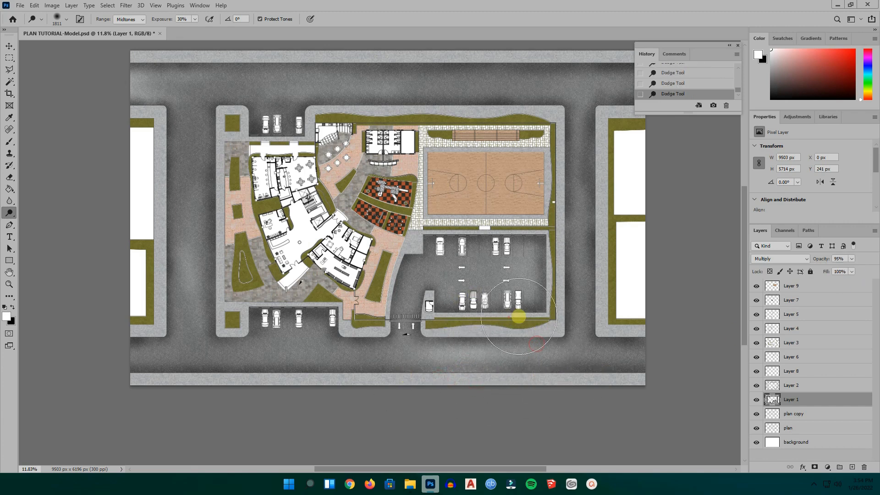
{"action": "left_click", "coordinate": [392, 320]}
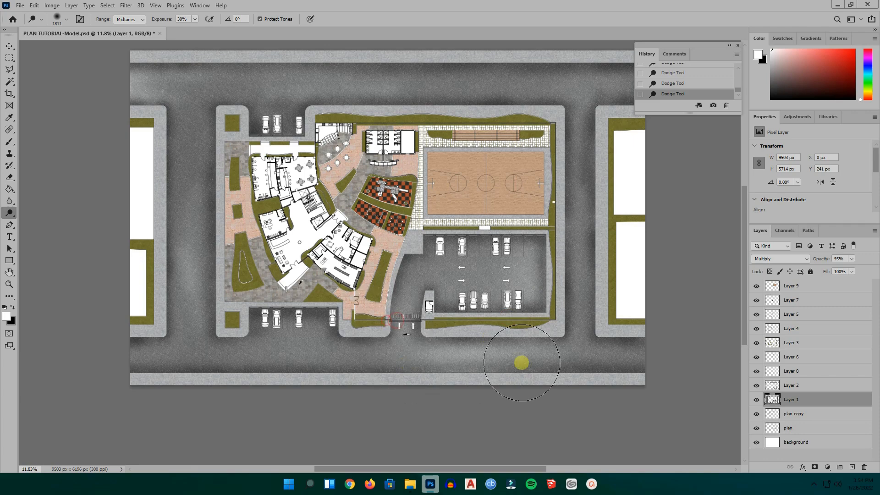
{"action": "left_click", "coordinate": [756, 400]}
{"action": "left_click", "coordinate": [756, 400]}
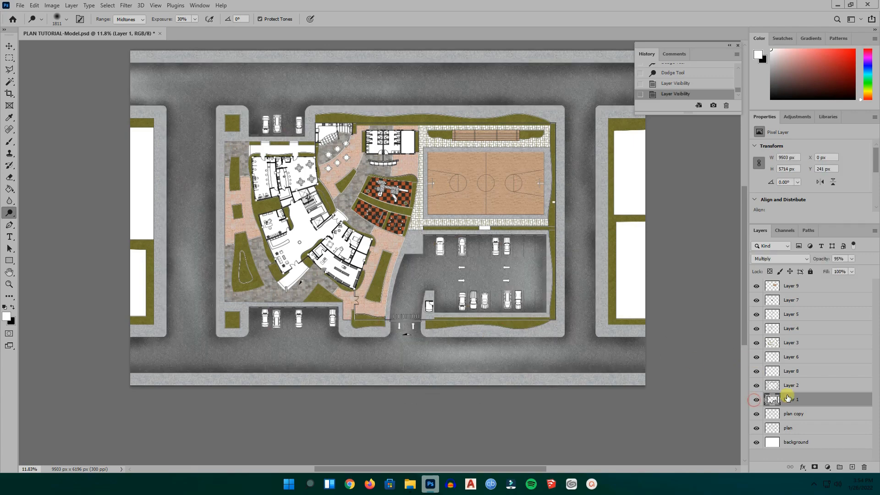
- Select Layer 2, check its contents by toggling visibility, and switch to the Burn tool at 50% exposure
{"action": "left_click", "coordinate": [780, 389]}
{"action": "left_click", "coordinate": [756, 387]}
{"action": "left_click", "coordinate": [756, 386]}
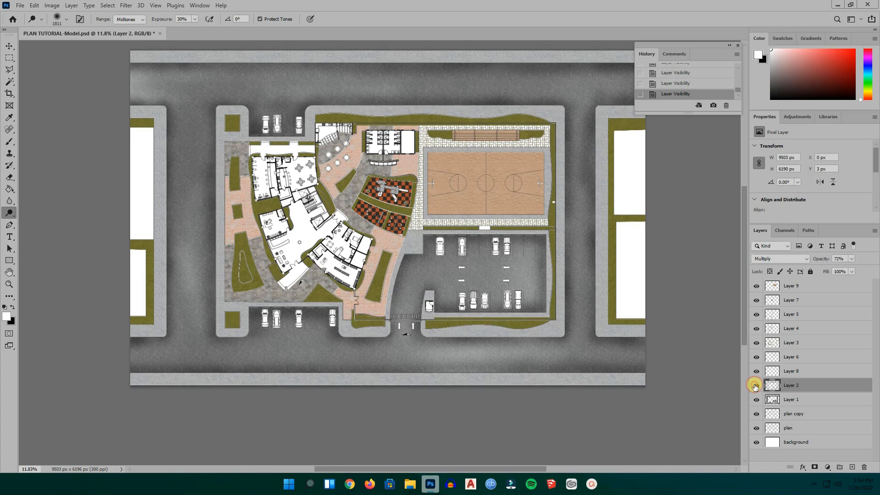
{"action": "right_click", "coordinate": [9, 212]}
{"action": "left_click", "coordinate": [33, 222]}
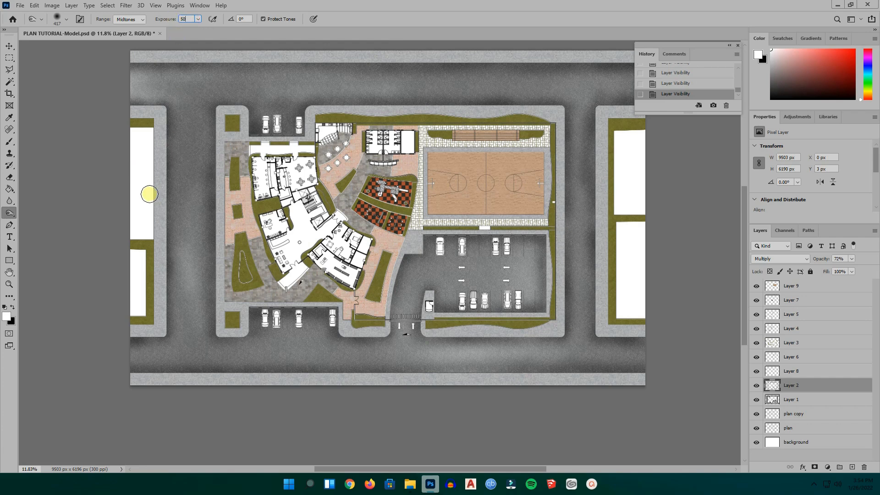
- Burn the western block's sidewalk on Layer 2 along the edge of its planting strip
{"action": "scroll", "coordinate": [153, 198], "scroll_direction": "up", "scroll_amount": 5}
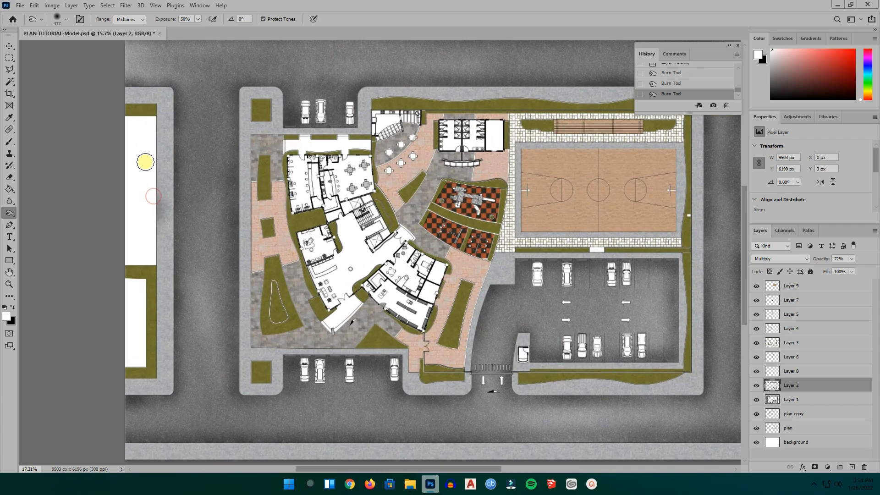
{"action": "left_click", "coordinate": [153, 196]}
{"action": "mouse_move", "coordinate": [153, 196]}
{"action": "left_mouse_down"}
{"action": "mouse_move", "coordinate": [151, 117]}
{"action": "mouse_move", "coordinate": [147, 226]}
{"action": "mouse_move", "coordinate": [153, 77]}
{"action": "mouse_move", "coordinate": [113, 73]}
{"action": "mouse_move", "coordinate": [144, 78]}
{"action": "mouse_move", "coordinate": [142, 100]}
{"action": "left_mouse_up"}
{"action": "scroll", "coordinate": [146, 66], "scroll_direction": "down", "scroll_amount": 1}
{"action": "scroll", "coordinate": [146, 65], "scroll_direction": "down", "scroll_amount": 3}
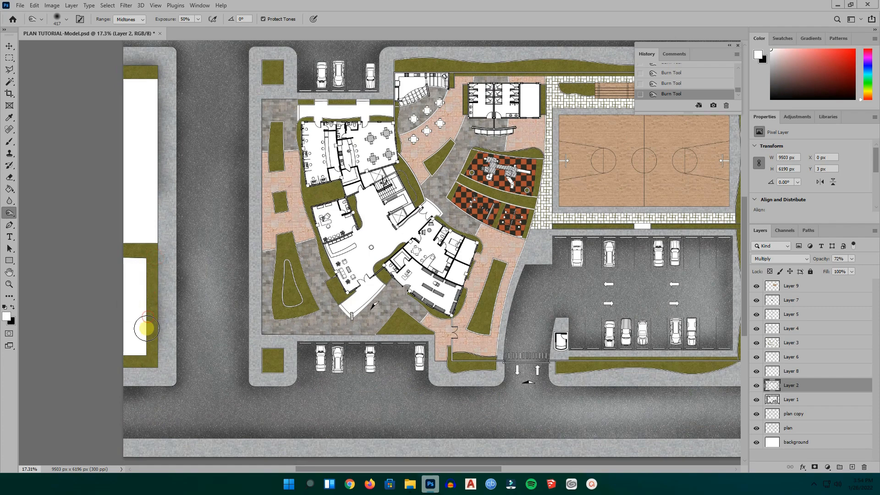
- Burn the central block's sidewalk along its inner northern edges, reducing the brush to 306 px and finally 196 px
{"action": "scroll", "coordinate": [112, 366], "scroll_direction": "up", "scroll_amount": 1}
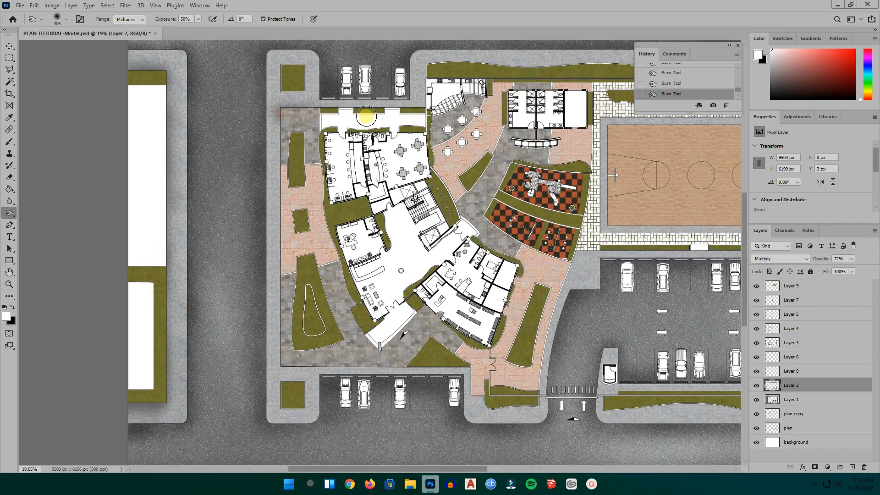
{"action": "mouse_move", "coordinate": [428, 62]}
{"action": "left_mouse_down"}
{"action": "mouse_move", "coordinate": [270, 142]}
{"action": "mouse_move", "coordinate": [483, 152]}
{"action": "mouse_move", "coordinate": [565, 142]}
{"action": "mouse_move", "coordinate": [580, 289]}
{"action": "mouse_move", "coordinate": [387, 329]}
{"action": "left_mouse_up"}
{"action": "scroll", "coordinate": [350, 357], "scroll_direction": "up", "scroll_amount": 8}
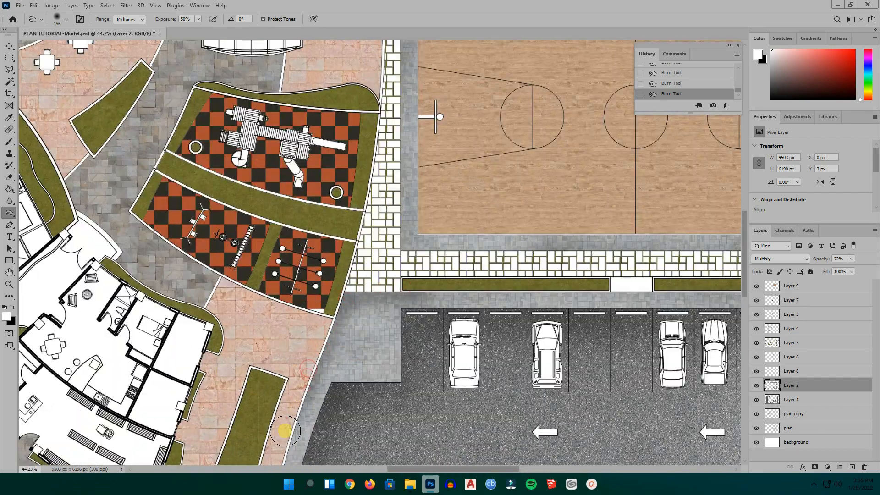
- Burn the central block's sidewalk on Layer 2 along its southern inner edges and around the southwestern square planting bed
{"action": "scroll", "coordinate": [293, 367], "scroll_direction": "down", "scroll_amount": 5}
{"action": "mouse_move", "coordinate": [300, 350]}
{"action": "left_mouse_down"}
{"action": "mouse_move", "coordinate": [269, 359]}
{"action": "mouse_move", "coordinate": [515, 350]}
{"action": "mouse_move", "coordinate": [654, 220]}
{"action": "mouse_move", "coordinate": [428, 365]}
{"action": "mouse_move", "coordinate": [407, 346]}
{"action": "mouse_move", "coordinate": [631, 349]}
{"action": "left_mouse_up"}
{"action": "scroll", "coordinate": [631, 349], "scroll_direction": "down", "scroll_amount": 4}
{"action": "mouse_move", "coordinate": [657, 225]}
{"action": "left_mouse_down"}
{"action": "mouse_move", "coordinate": [678, 141]}
{"action": "mouse_move", "coordinate": [686, 389]}
{"action": "mouse_move", "coordinate": [656, 337]}
{"action": "left_mouse_up"}
{"action": "scroll", "coordinate": [192, 383], "scroll_direction": "up", "scroll_amount": 5}
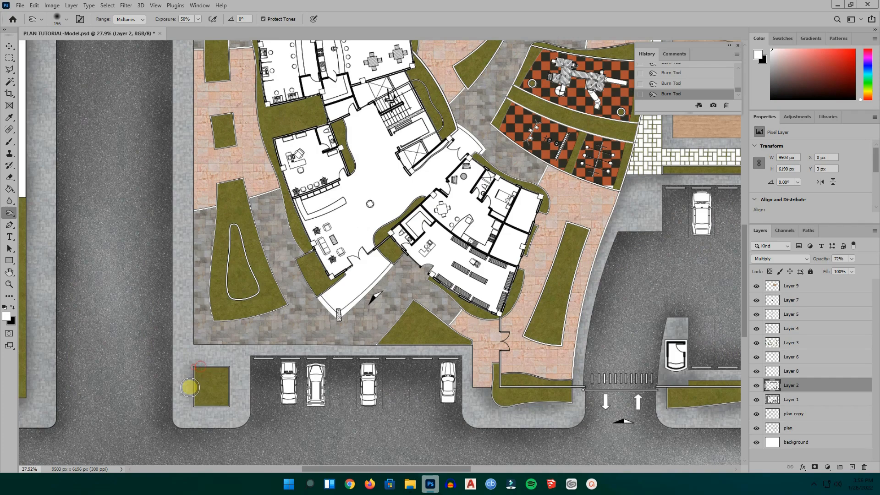
{"action": "left_click_drag", "start_coordinate": [206, 342], "coordinate": [200, 336]}
- Burn the central block's western sidewalk on Layer 2 where it meets the paved plaza, and review the overall shading
{"action": "scroll", "coordinate": [336, 362], "scroll_direction": "down", "scroll_amount": 3}
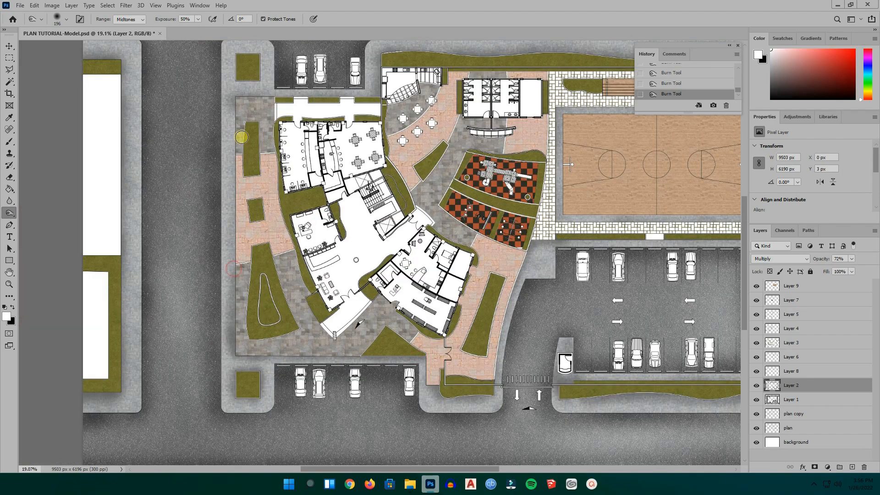
{"action": "scroll", "coordinate": [242, 136], "scroll_direction": "up", "scroll_amount": 4}
{"action": "mouse_move", "coordinate": [256, 63]}
{"action": "left_mouse_down"}
{"action": "mouse_move", "coordinate": [292, 70]}
{"action": "mouse_move", "coordinate": [260, 156]}
{"action": "mouse_move", "coordinate": [236, 341]}
{"action": "left_mouse_up"}
{"action": "scroll", "coordinate": [237, 341], "scroll_direction": "down", "scroll_amount": 2}
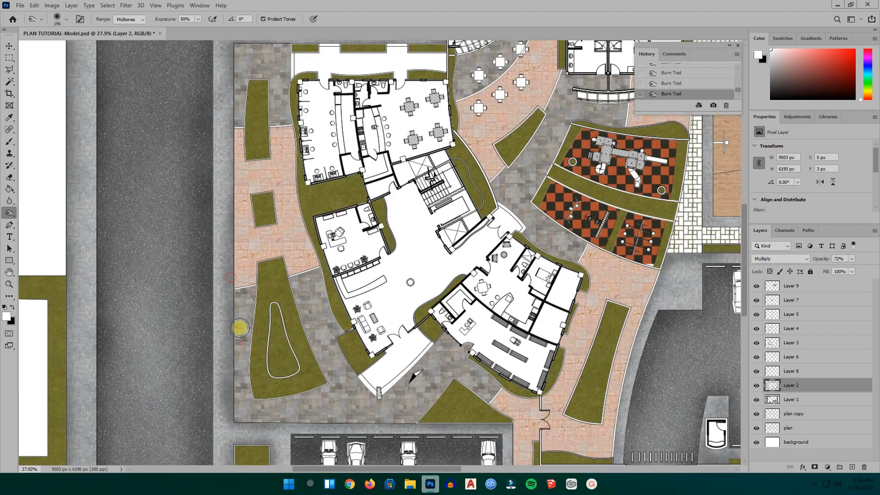
{"action": "scroll", "coordinate": [236, 341], "scroll_direction": "down", "scroll_amount": 2}
{"action": "scroll", "coordinate": [330, 364], "scroll_direction": "down", "scroll_amount": 2}
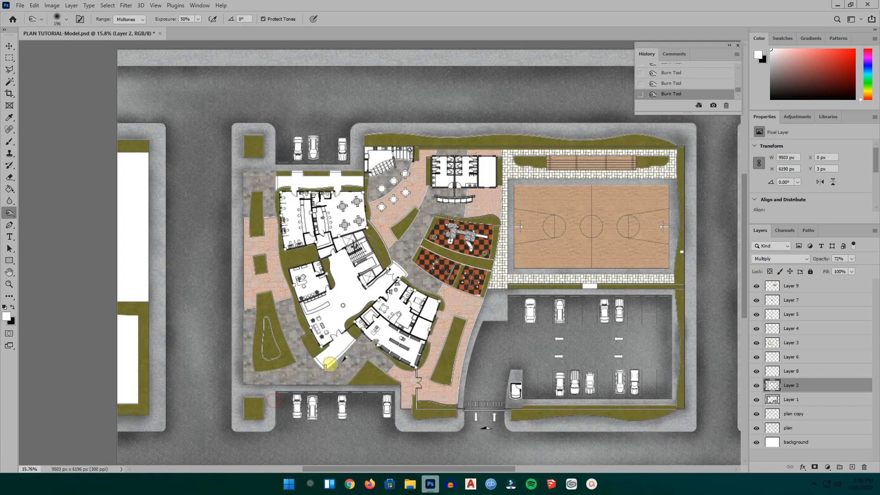
{"action": "scroll", "coordinate": [295, 340], "scroll_direction": "down", "scroll_amount": 1}
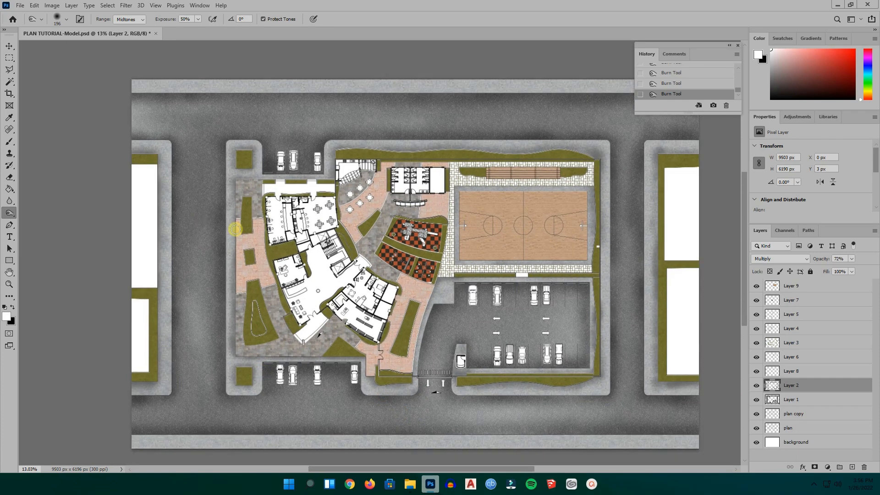
{"action": "scroll", "coordinate": [648, 374], "scroll_direction": "up", "scroll_amount": 1}
- Raise Layer 2's opacity to 93% and apply a Brightness/Contrast adjustment with brightness 37
{"action": "left_click", "coordinate": [851, 259]}
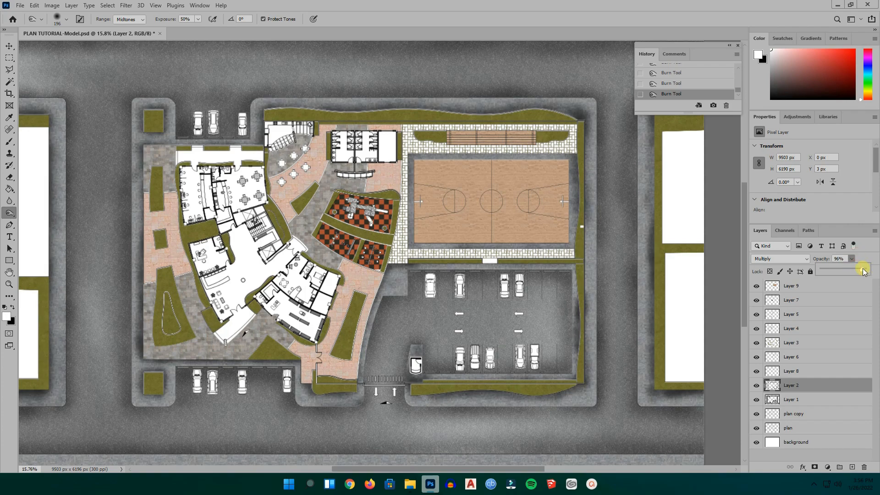
{"action": "left_click_drag", "start_coordinate": [831, 268], "coordinate": [870, 272]}
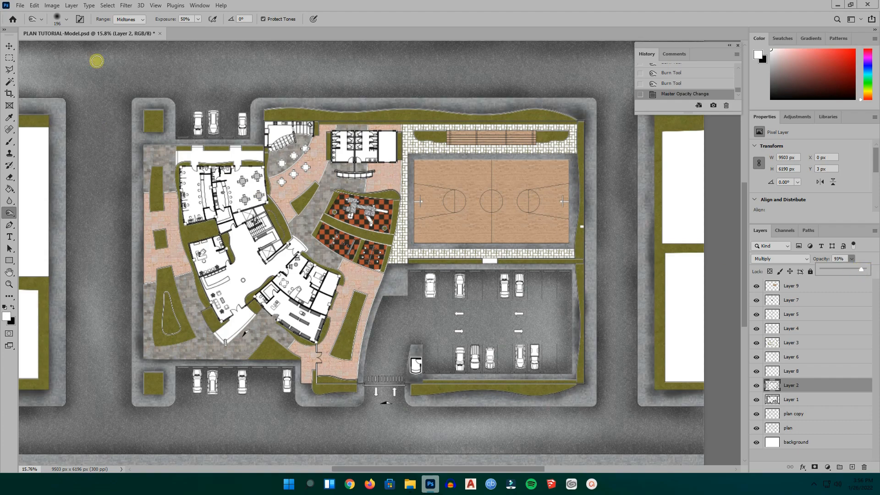
{"action": "left_click", "coordinate": [59, 6]}
{"action": "mouse_move", "coordinate": [92, 26]}
{"action": "left_click", "coordinate": [162, 27]}
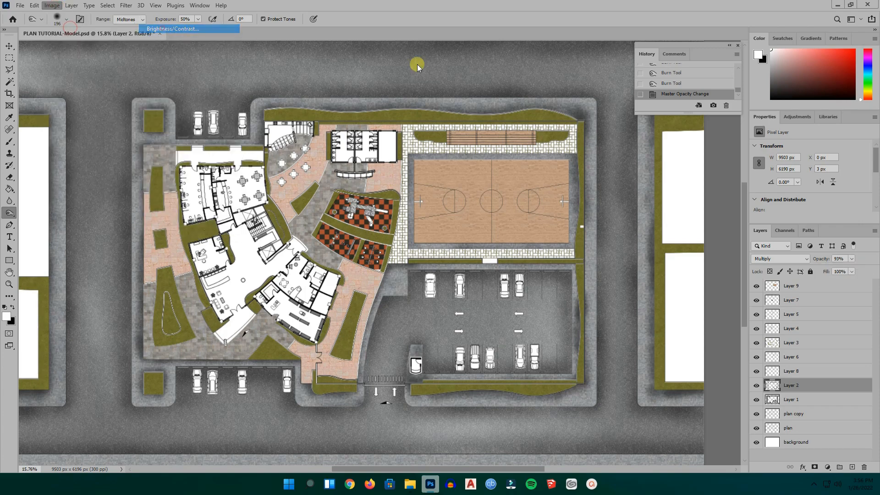
{"action": "left_click_drag", "start_coordinate": [485, 127], "coordinate": [499, 126]}
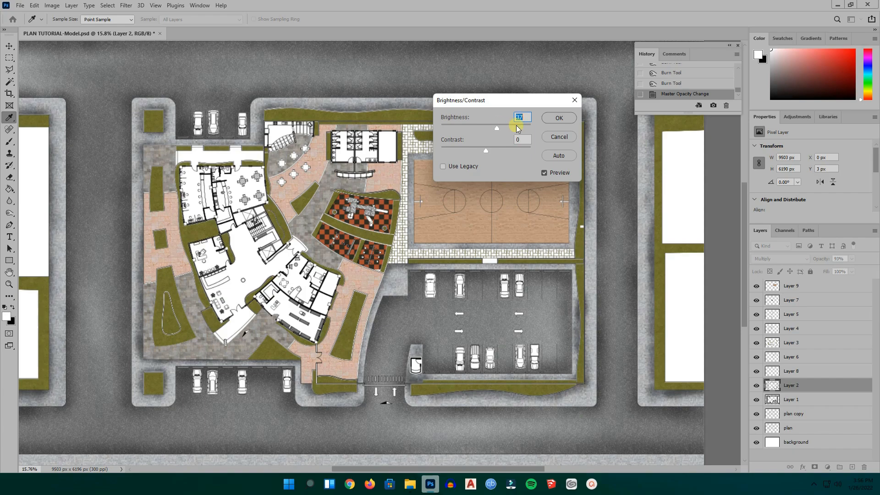
{"action": "left_click", "coordinate": [559, 118]}
- Set Layer 2's opacity to 79% and inspect the sidewalk texture across the plan
{"action": "scroll", "coordinate": [599, 399], "scroll_direction": "up", "scroll_amount": 3}
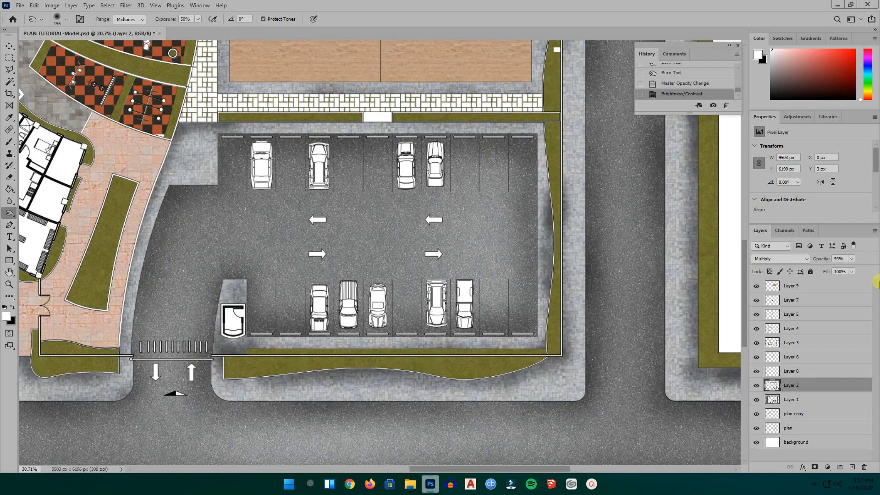
{"action": "left_click", "coordinate": [843, 267]}
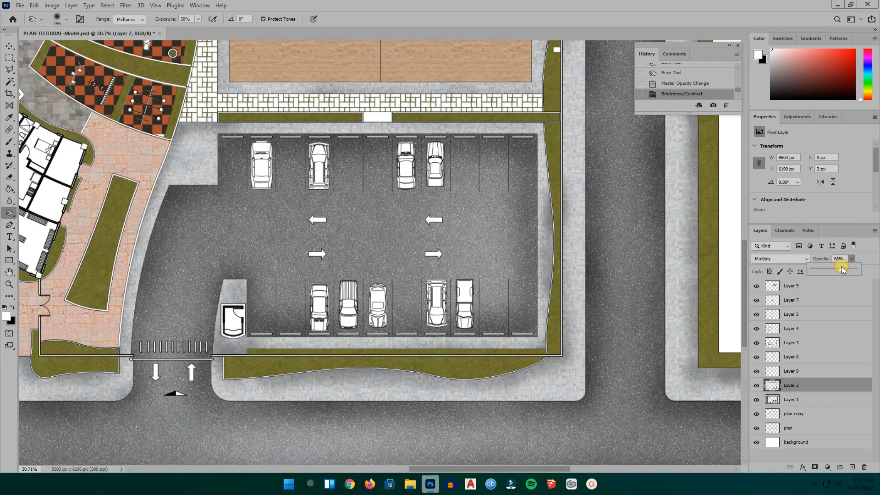
{"action": "left_click_drag", "start_coordinate": [844, 267], "coordinate": [846, 267]}
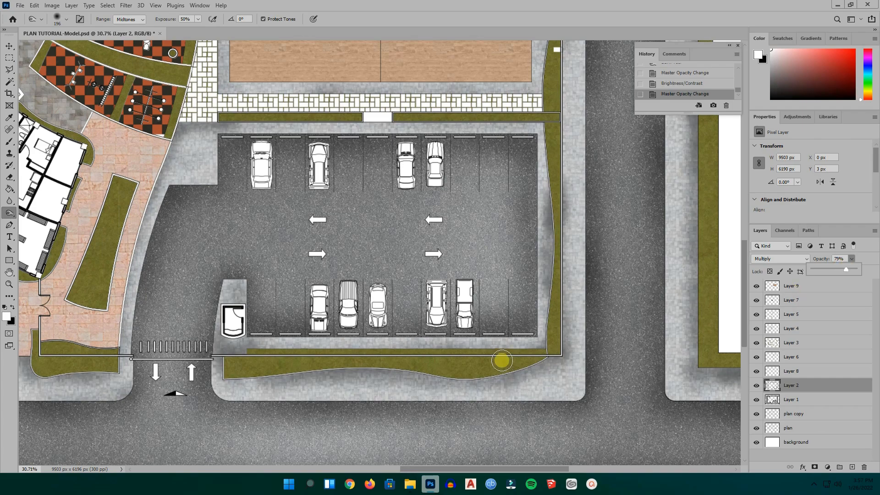
{"action": "scroll", "coordinate": [548, 354], "scroll_direction": "down", "scroll_amount": 4}
{"action": "scroll", "coordinate": [369, 367], "scroll_direction": "up", "scroll_amount": 2}
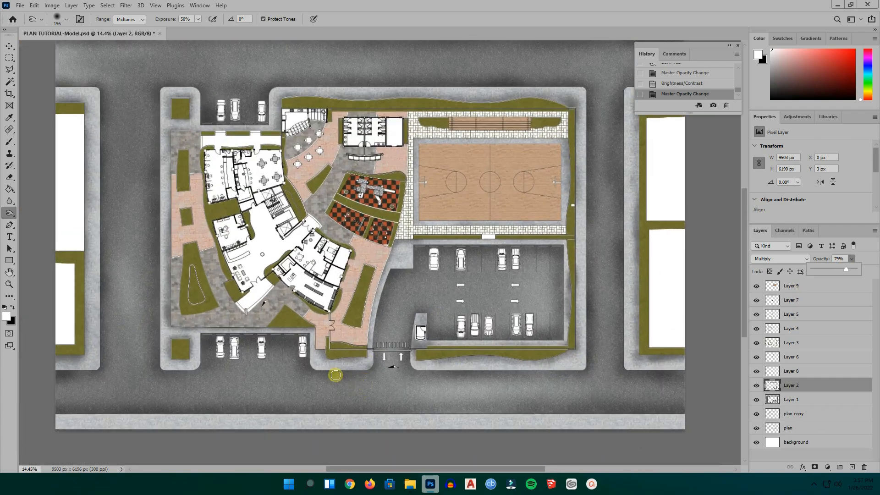
{"action": "scroll", "coordinate": [417, 338], "scroll_direction": "up", "scroll_amount": 5}
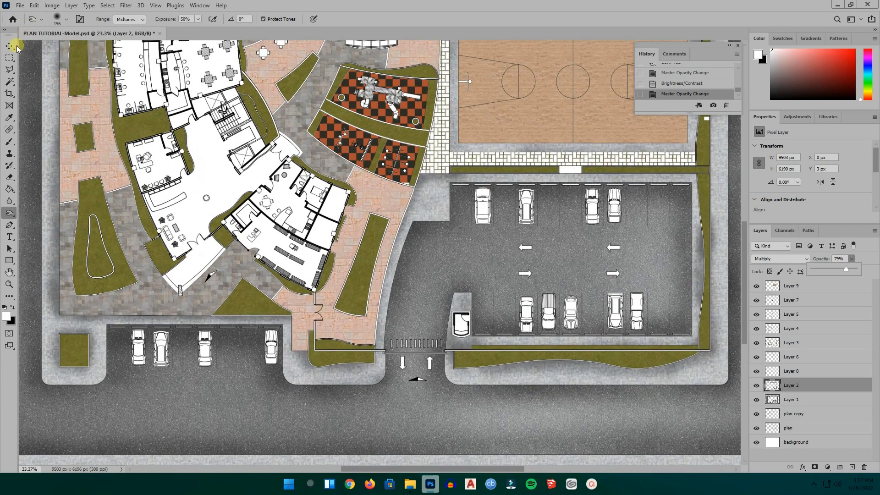
- Merge the grass layers Layer 3, Layer 6 and Layer 8, toggling layer visibility to check their contents
{"action": "left_click", "coordinate": [13, 46]}
{"action": "left_click", "coordinate": [365, 263]}
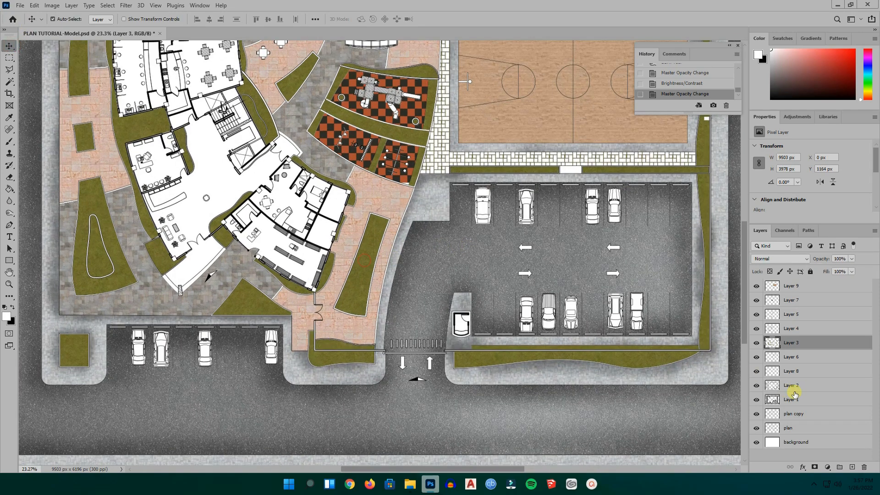
{"action": "left_click", "coordinate": [757, 357]}
{"action": "left_click", "coordinate": [757, 357]}
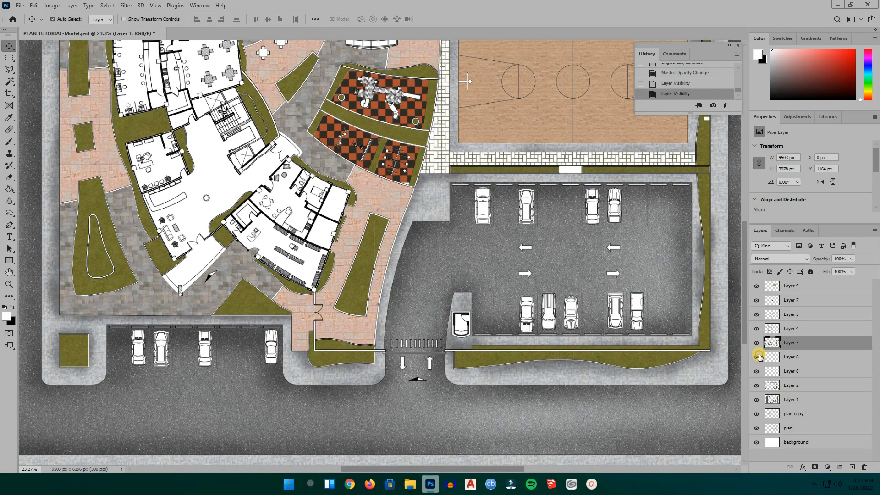
{"action": "left_click", "coordinate": [791, 362], "text": "ctrl"}
{"action": "left_click", "coordinate": [756, 357]}
{"action": "left_click", "coordinate": [757, 357]}
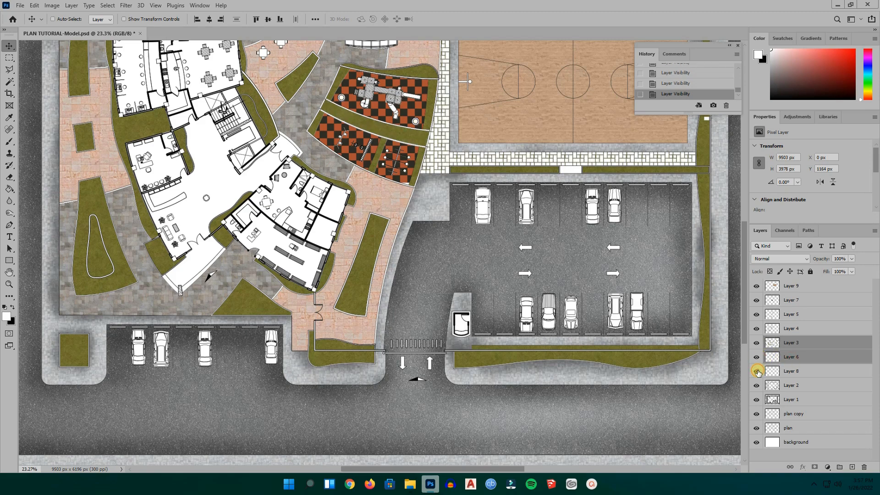
{"action": "left_click", "coordinate": [796, 375], "text": "ctrl"}
{"action": "right_click", "coordinate": [796, 373]}
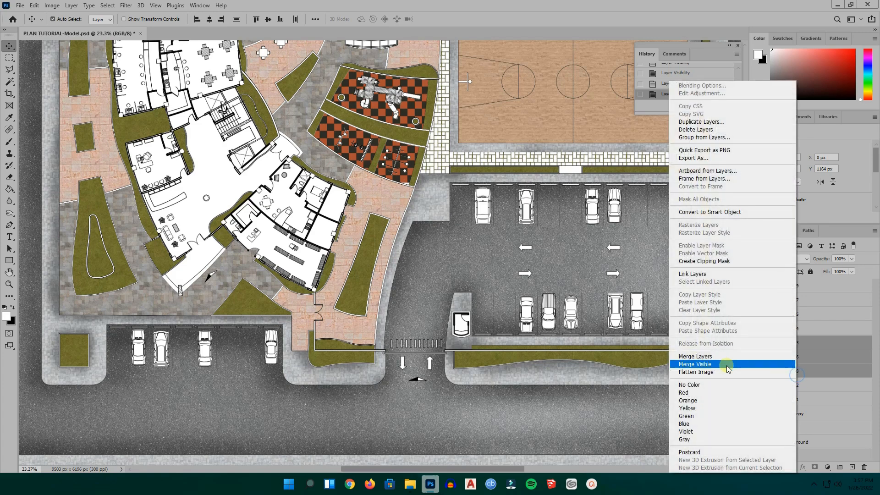
{"action": "left_click", "coordinate": [725, 362]}
{"action": "left_click", "coordinate": [757, 343]}
{"action": "left_click", "coordinate": [757, 343]}
- Switch to the Dodge tool with a 66 px brush at 30% exposure and lighten the large western planting bed's grass
{"action": "key", "text": "h"}
{"action": "left_click_drag", "start_coordinate": [91, 249], "coordinate": [30, 290]}
{"action": "left_click", "coordinate": [9, 213]}
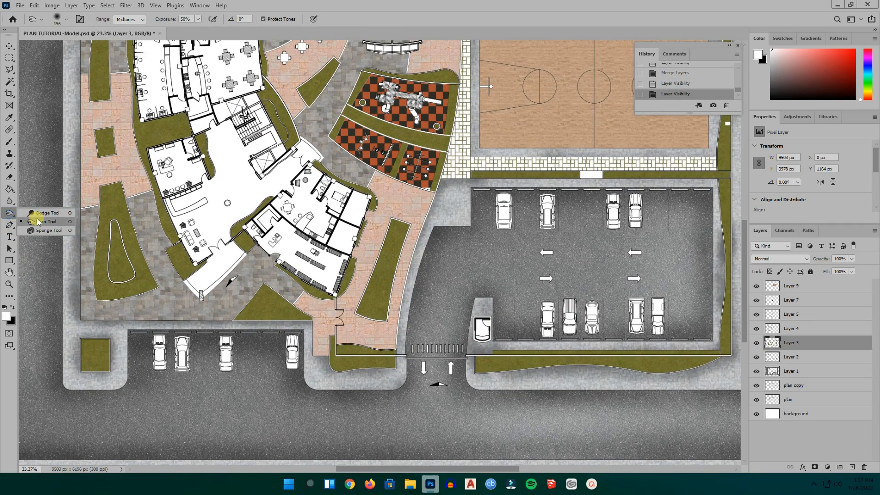
{"action": "scroll", "coordinate": [91, 238], "scroll_direction": "up", "scroll_amount": 1}
{"action": "right_click", "coordinate": [114, 241]}
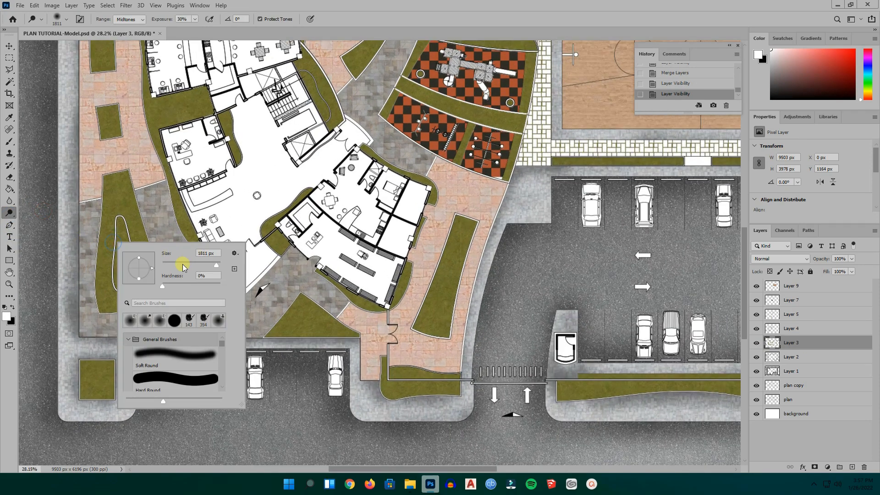
{"action": "key", "text": "Return"}
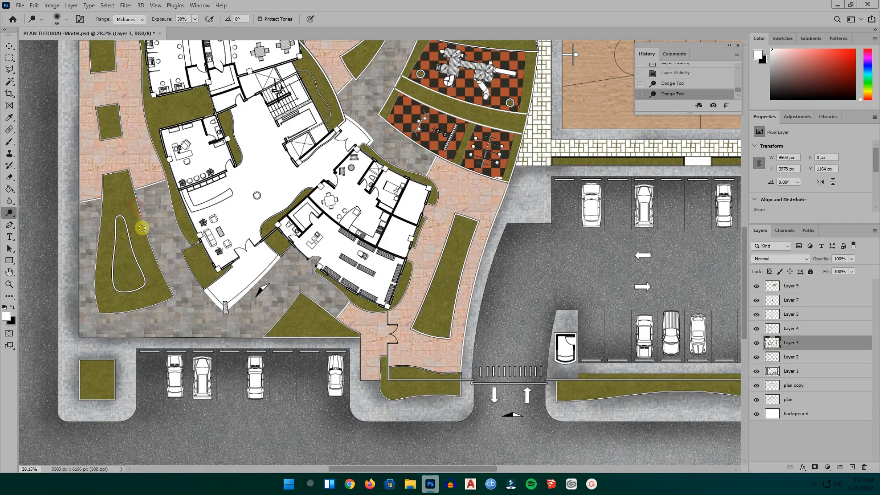
{"action": "scroll", "coordinate": [134, 247], "scroll_direction": "up", "scroll_amount": 1}
{"action": "right_click", "coordinate": [133, 249]}
- Switch to the Burn tool and darken the large western planting bed along its outer edges and inside its curved outline
{"action": "right_click", "coordinate": [9, 214]}
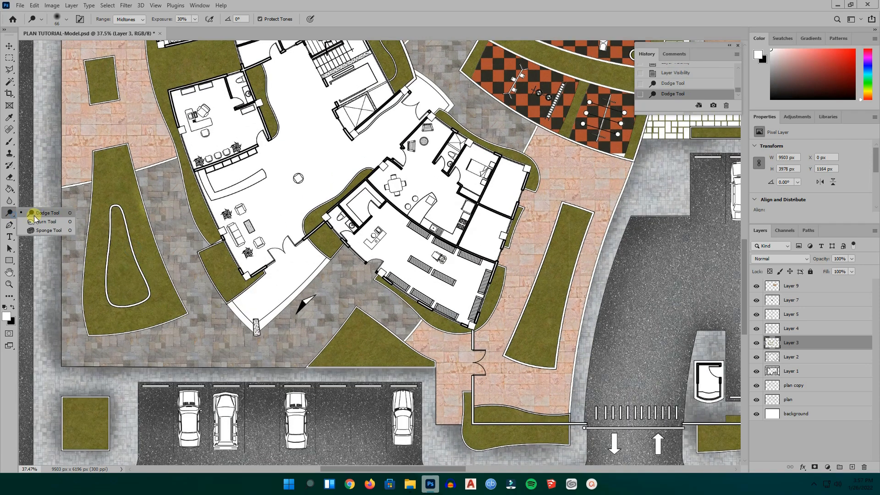
{"action": "left_click", "coordinate": [43, 221]}
{"action": "left_click", "coordinate": [105, 214]}
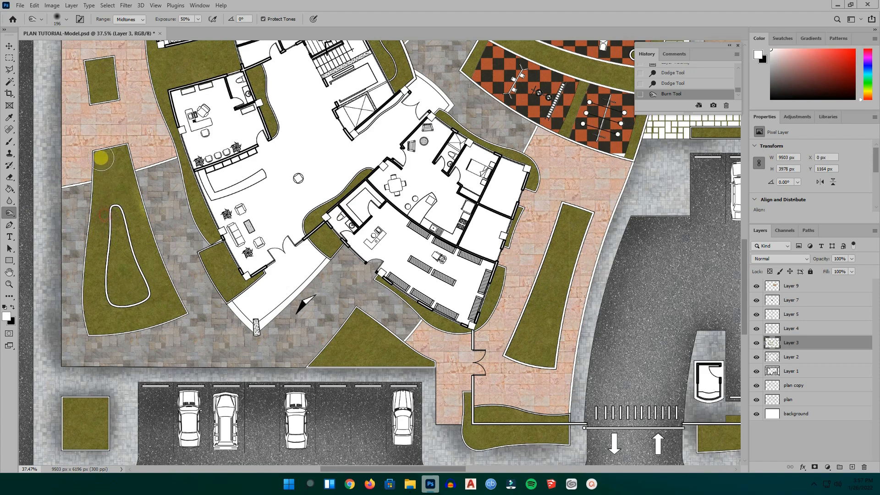
{"action": "mouse_move", "coordinate": [132, 150]}
{"action": "left_mouse_down"}
{"action": "mouse_move", "coordinate": [149, 239]}
{"action": "mouse_move", "coordinate": [202, 324]}
{"action": "mouse_move", "coordinate": [188, 316]}
{"action": "mouse_move", "coordinate": [109, 345]}
{"action": "mouse_move", "coordinate": [80, 337]}
{"action": "mouse_move", "coordinate": [91, 210]}
{"action": "left_mouse_up"}
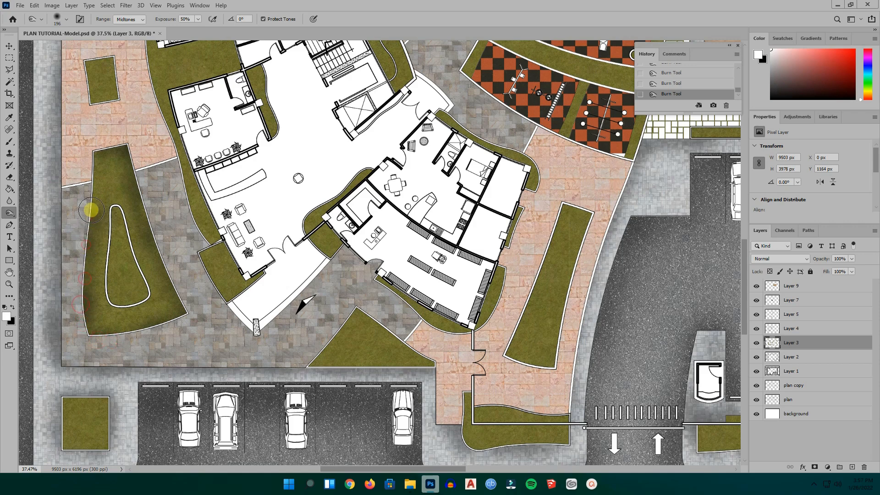
{"action": "mouse_move", "coordinate": [128, 267]}
{"action": "left_mouse_down"}
{"action": "mouse_move", "coordinate": [145, 297]}
{"action": "mouse_move", "coordinate": [119, 295]}
{"action": "mouse_move", "coordinate": [122, 217]}
{"action": "left_mouse_up"}
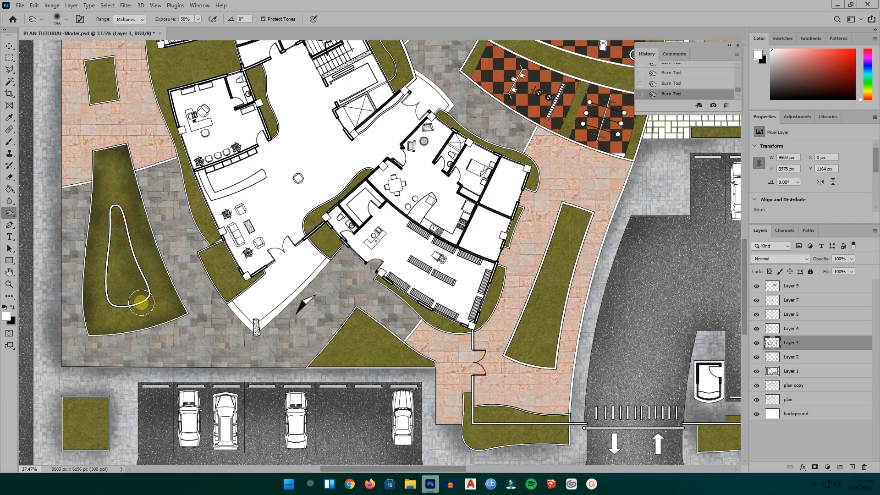
- Reduce the Burn brush to 155 px and darken the edges of the small grass beds on the plan's western side
{"action": "right_click", "coordinate": [136, 375]}
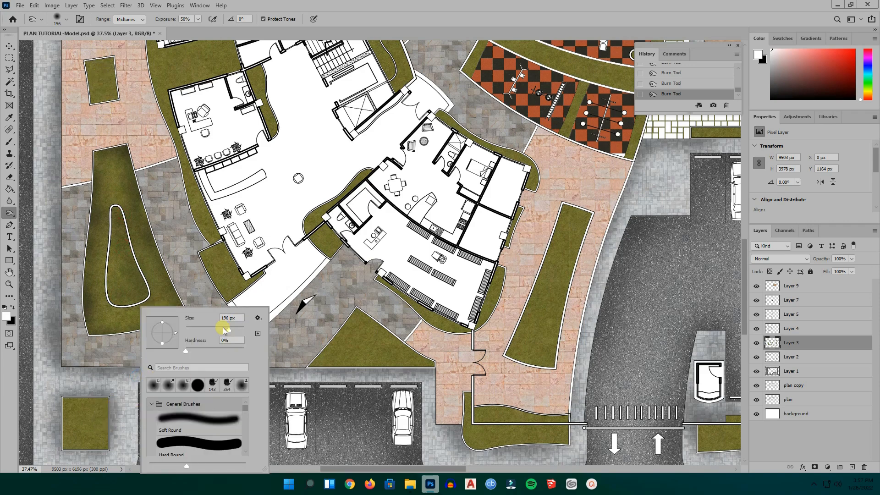
{"action": "key", "text": "Return"}
{"action": "left_click_drag", "start_coordinate": [87, 459], "coordinate": [98, 403]}
- Burn the northwestern square bed, the long northern grass strip and the grass beds beside the court's bleachers
{"action": "scroll", "coordinate": [157, 197], "scroll_direction": "up", "scroll_amount": 10}
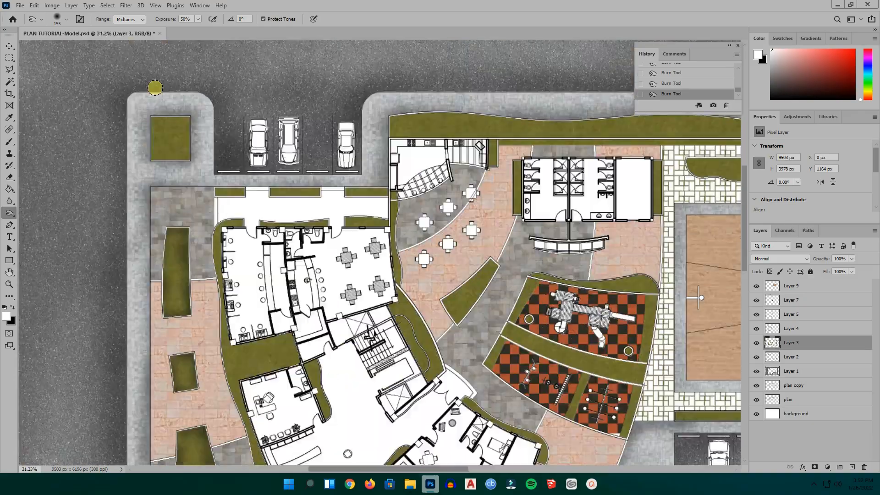
{"action": "mouse_move", "coordinate": [155, 87]}
{"action": "left_mouse_down"}
{"action": "mouse_move", "coordinate": [220, 174]}
{"action": "mouse_move", "coordinate": [403, 163]}
{"action": "left_mouse_up"}
{"action": "scroll", "coordinate": [415, 147], "scroll_direction": "right", "scroll_amount": 10}
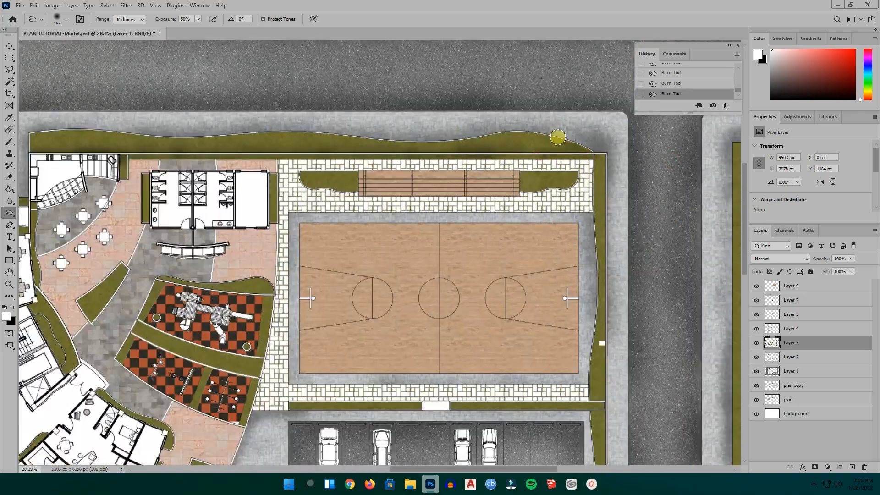
{"action": "scroll", "coordinate": [386, 134], "scroll_direction": "left", "scroll_amount": 5}
{"action": "scroll", "coordinate": [252, 157], "scroll_direction": "down", "scroll_amount": 2}
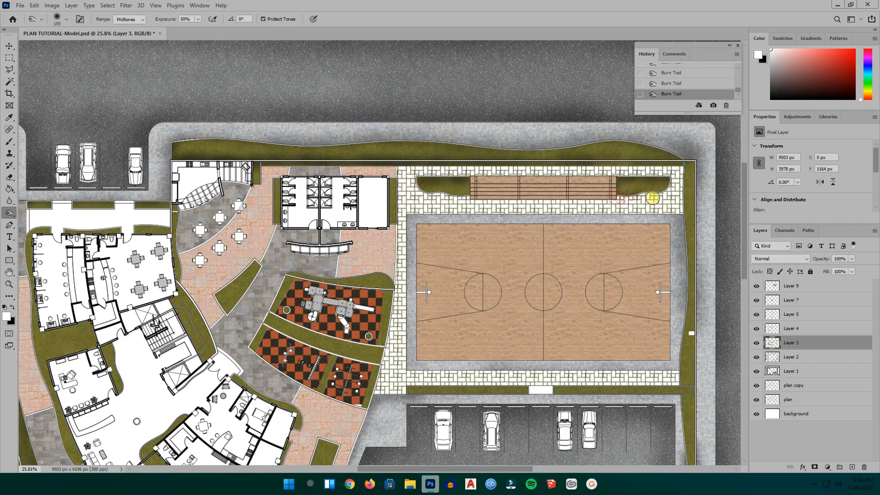
- Burn the grass beds around the checkered playgrounds, the long bed south of them and the triangular bed near the entrance
{"action": "scroll", "coordinate": [219, 289], "scroll_direction": "up", "scroll_amount": 3}
{"action": "mouse_move", "coordinate": [268, 285]}
{"action": "left_mouse_down"}
{"action": "mouse_move", "coordinate": [435, 266]}
{"action": "mouse_move", "coordinate": [454, 213]}
{"action": "mouse_move", "coordinate": [434, 354]}
{"action": "mouse_move", "coordinate": [206, 359]}
{"action": "mouse_move", "coordinate": [393, 456]}
{"action": "left_mouse_up"}
{"action": "scroll", "coordinate": [393, 456], "scroll_direction": "down", "scroll_amount": 3}
{"action": "mouse_move", "coordinate": [332, 362]}
{"action": "left_mouse_down"}
{"action": "mouse_move", "coordinate": [318, 415]}
{"action": "mouse_move", "coordinate": [311, 331]}
{"action": "mouse_move", "coordinate": [287, 355]}
{"action": "mouse_move", "coordinate": [175, 334]}
{"action": "mouse_move", "coordinate": [290, 304]}
{"action": "mouse_move", "coordinate": [302, 255]}
{"action": "mouse_move", "coordinate": [290, 218]}
{"action": "mouse_move", "coordinate": [140, 324]}
{"action": "left_mouse_up"}
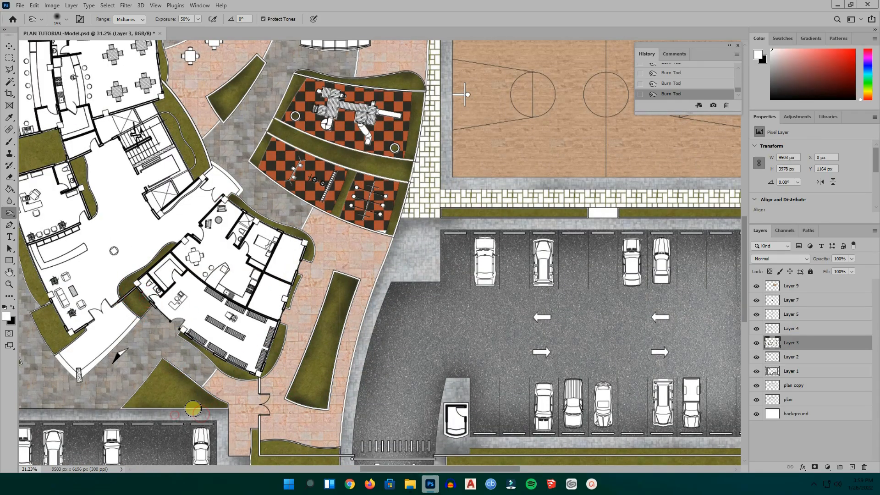
- Burn the grass bordering the main building's curved walls and the planting areas between its wings
{"action": "scroll", "coordinate": [289, 448], "scroll_direction": "down", "scroll_amount": 2}
{"action": "scroll", "coordinate": [422, 446], "scroll_direction": "up", "scroll_amount": 2}
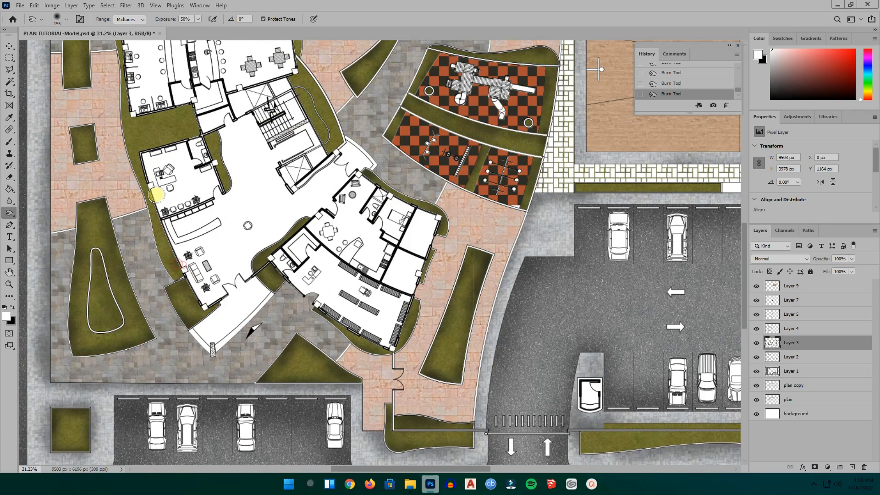
{"action": "scroll", "coordinate": [246, 196], "scroll_direction": "up", "scroll_amount": 2}
{"action": "scroll", "coordinate": [311, 243], "scroll_direction": "down", "scroll_amount": 3}
{"action": "scroll", "coordinate": [188, 252], "scroll_direction": "up", "scroll_amount": 2}
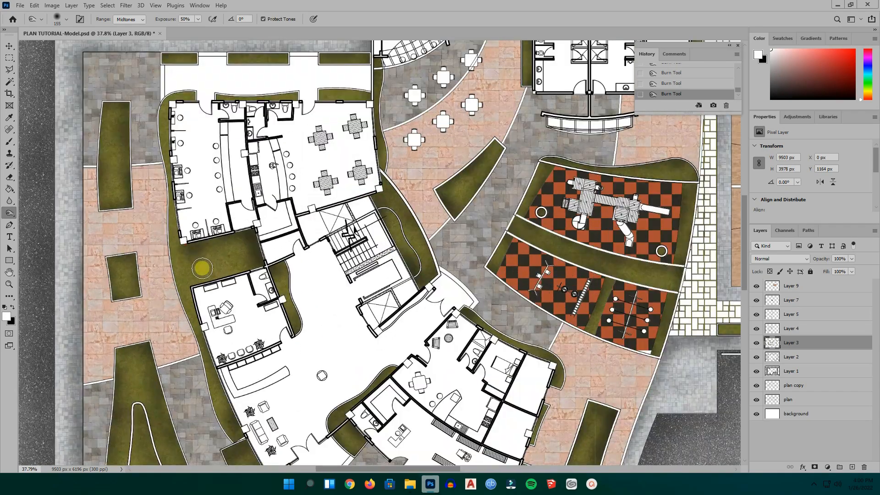
{"action": "scroll", "coordinate": [235, 417], "scroll_direction": "down", "scroll_amount": 4}
{"action": "scroll", "coordinate": [552, 346], "scroll_direction": "up", "scroll_amount": 3}
- Burn the grass strips between the basketball court and parking lot and along the court's eastern boundary
{"action": "scroll", "coordinate": [358, 352], "scroll_direction": "down", "scroll_amount": 2}
{"action": "scroll", "coordinate": [358, 351], "scroll_direction": "up", "scroll_amount": 2}
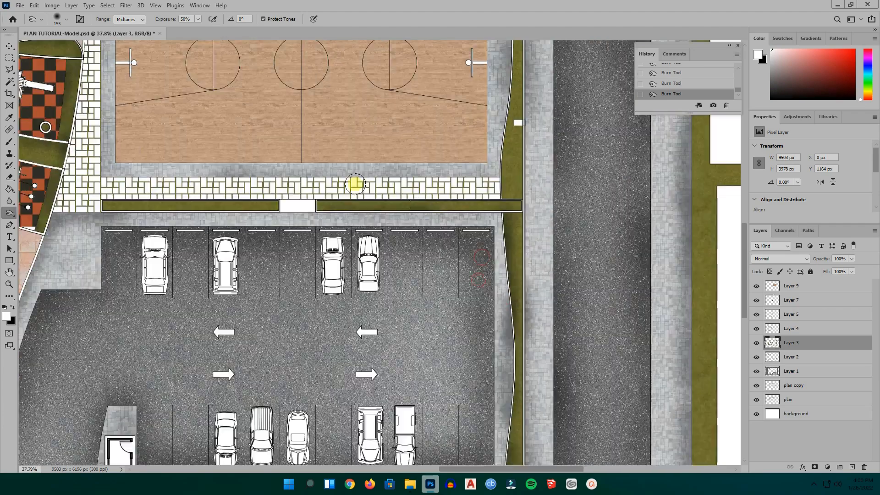
{"action": "scroll", "coordinate": [449, 173], "scroll_direction": "up", "scroll_amount": 2}
{"action": "scroll", "coordinate": [441, 72], "scroll_direction": "down", "scroll_amount": 1}
{"action": "left_click_drag", "start_coordinate": [441, 72], "coordinate": [447, 268]}
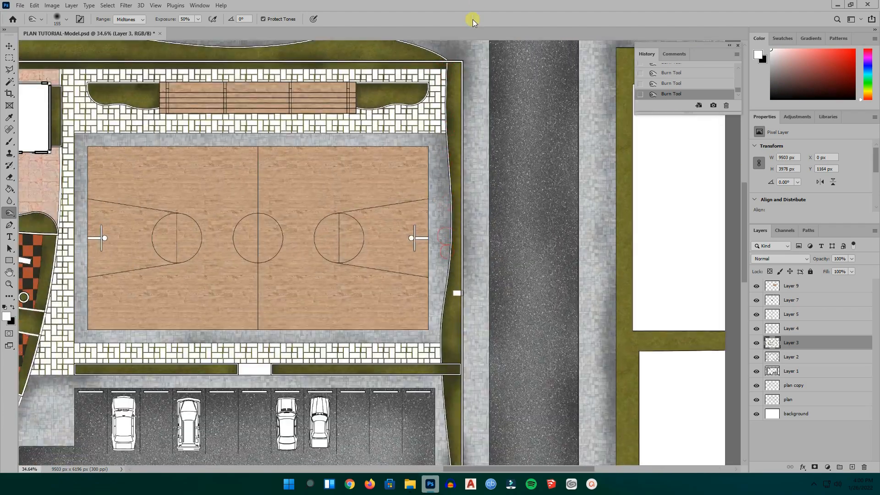
- Burn the remaining grass along the eastern side and the wavy strip south of the parking lot
{"action": "scroll", "coordinate": [464, 305], "scroll_direction": "down", "scroll_amount": 2}
{"action": "mouse_move", "coordinate": [543, 378]}
{"action": "left_mouse_down"}
{"action": "mouse_move", "coordinate": [609, 174]}
{"action": "mouse_move", "coordinate": [610, 414]}
{"action": "left_mouse_up"}
{"action": "left_click_drag", "start_coordinate": [621, 159], "coordinate": [574, 247]}
{"action": "scroll", "coordinate": [573, 247], "scroll_direction": "down", "scroll_amount": 2}
{"action": "mouse_move", "coordinate": [472, 229]}
{"action": "left_mouse_down"}
{"action": "mouse_move", "coordinate": [475, 79]}
{"action": "mouse_move", "coordinate": [527, 73]}
{"action": "left_mouse_up"}
{"action": "left_click_drag", "start_coordinate": [289, 333], "coordinate": [596, 302]}
{"action": "scroll", "coordinate": [596, 302], "scroll_direction": "up", "scroll_amount": 1}
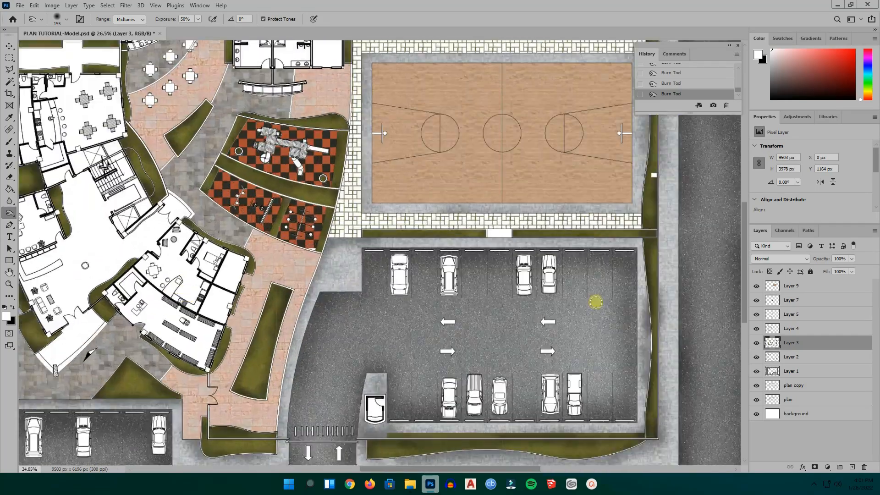
- Dodge the grass inside the teardrop-shaped outline of the southwest bed, enlarging the brush to 83 px
{"action": "scroll", "coordinate": [596, 302], "scroll_direction": "down", "scroll_amount": 3}
{"action": "scroll", "coordinate": [275, 332], "scroll_direction": "up", "scroll_amount": 7}
{"action": "scroll", "coordinate": [399, 297], "scroll_direction": "down", "scroll_amount": 7}
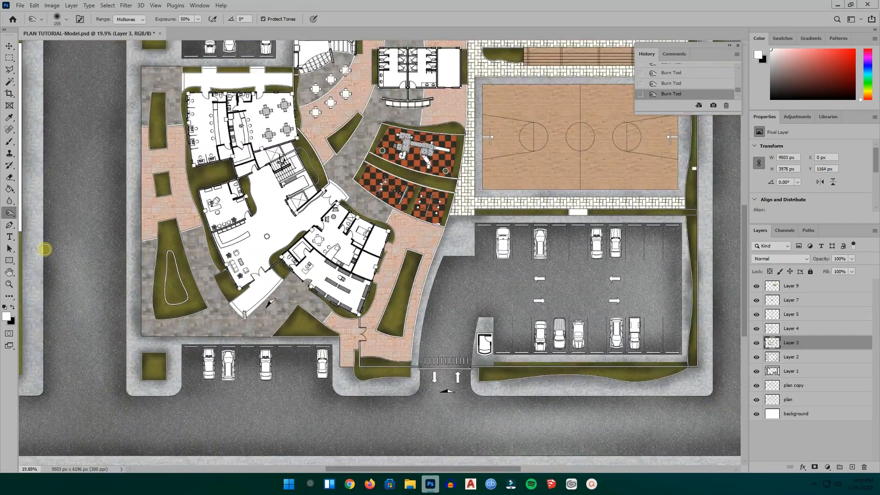
{"action": "right_click", "coordinate": [9, 212]}
{"action": "left_click", "coordinate": [37, 210]}
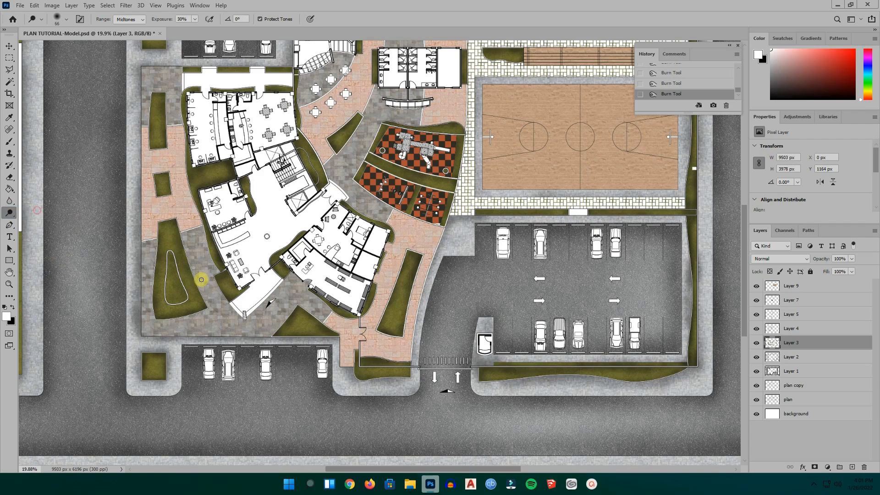
{"action": "scroll", "coordinate": [201, 280], "scroll_direction": "up", "scroll_amount": 3}
{"action": "scroll", "coordinate": [165, 301], "scroll_direction": "up", "scroll_amount": 2}
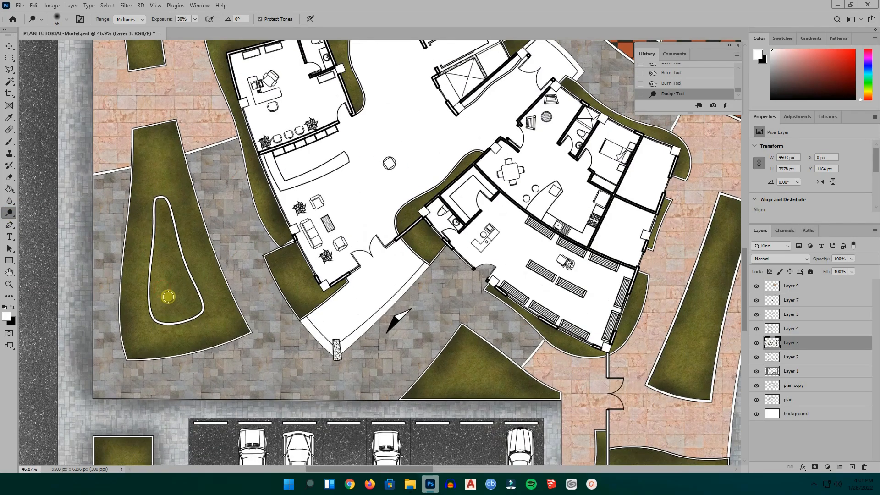
{"action": "left_click_drag", "start_coordinate": [172, 282], "coordinate": [191, 308]}
{"action": "right_click", "coordinate": [177, 271]}
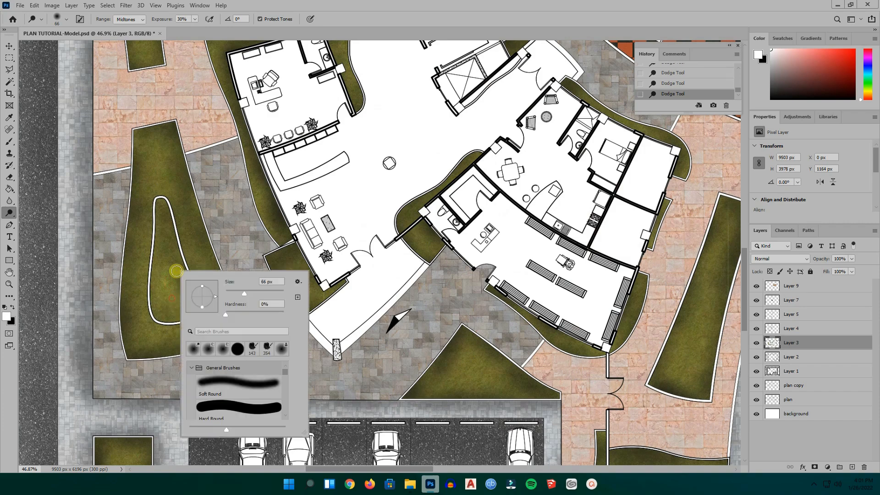
{"action": "left_click", "coordinate": [250, 291]}
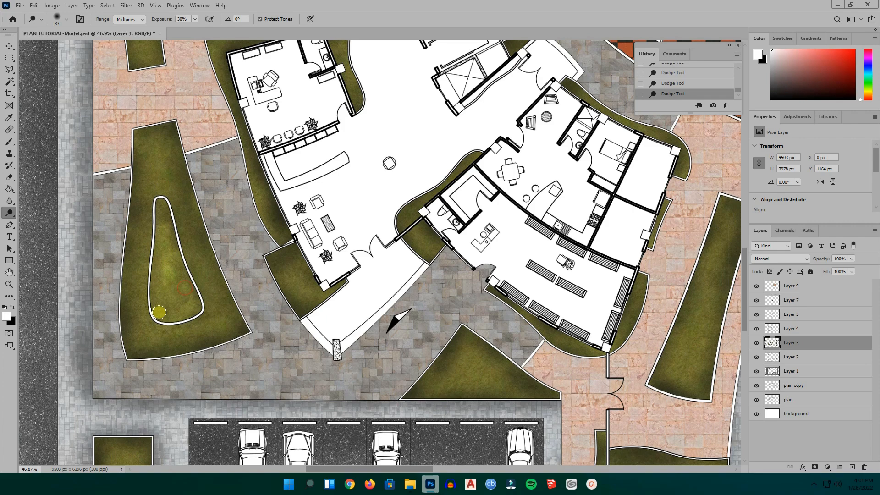
{"action": "mouse_move", "coordinate": [161, 266]}
{"action": "left_mouse_down"}
{"action": "mouse_move", "coordinate": [160, 210]}
{"action": "mouse_move", "coordinate": [174, 282]}
{"action": "mouse_move", "coordinate": [180, 262]}
{"action": "mouse_move", "coordinate": [191, 291]}
{"action": "mouse_move", "coordinate": [192, 309]}
{"action": "mouse_move", "coordinate": [164, 307]}
{"action": "left_mouse_up"}
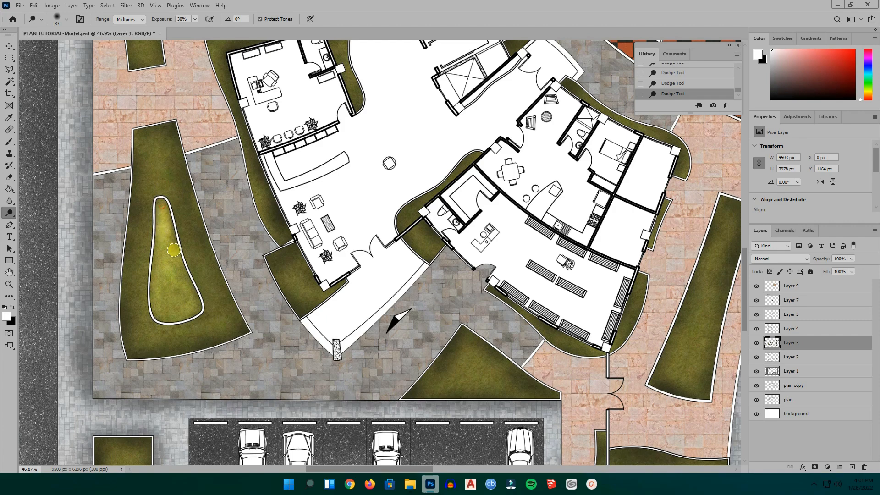
{"action": "scroll", "coordinate": [222, 305], "scroll_direction": "up", "scroll_amount": 1}
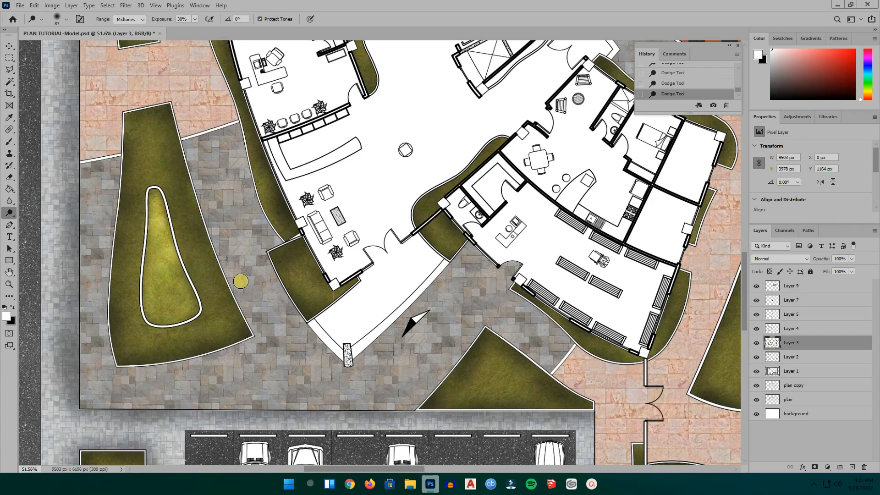
{"action": "mouse_move", "coordinate": [165, 311]}
{"action": "left_mouse_down"}
{"action": "mouse_move", "coordinate": [172, 279]}
{"action": "mouse_move", "coordinate": [188, 313]}
{"action": "left_mouse_up"}
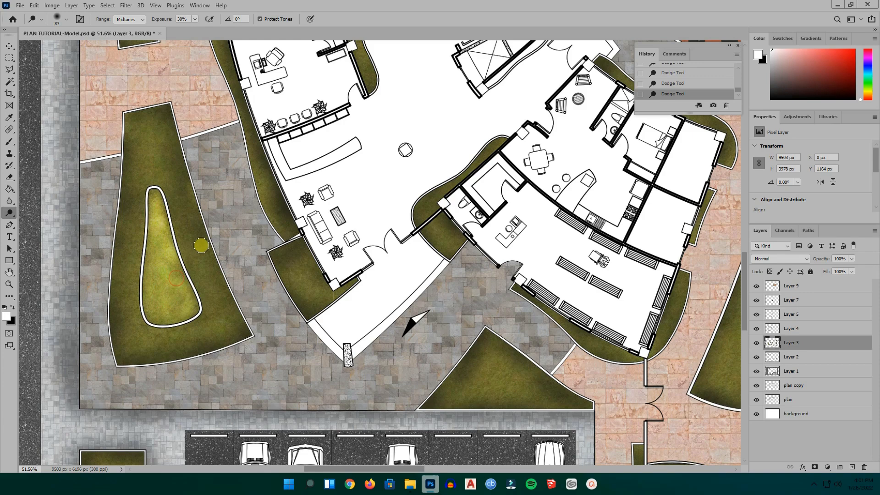
- Enlarge the dodge brush to 193 px and lighten the grass surrounding the teardrop-shaped outline in the southwest bed
{"action": "right_click", "coordinate": [202, 245]}
{"action": "left_click", "coordinate": [203, 263]}
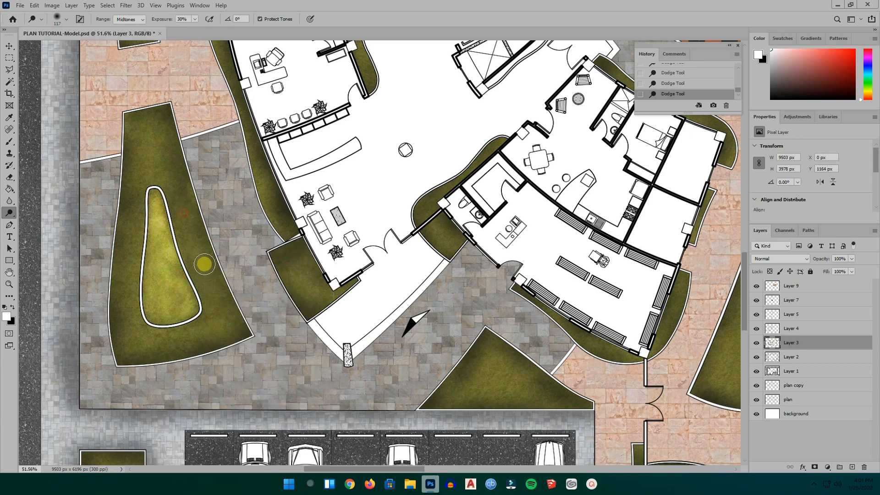
{"action": "right_click", "coordinate": [166, 163]}
{"action": "left_click_drag", "start_coordinate": [256, 185], "coordinate": [265, 185]}
{"action": "left_click", "coordinate": [147, 131]}
{"action": "mouse_move", "coordinate": [147, 131]}
{"action": "left_mouse_down"}
{"action": "mouse_move", "coordinate": [124, 225]}
{"action": "mouse_move", "coordinate": [120, 300]}
{"action": "mouse_move", "coordinate": [130, 348]}
{"action": "mouse_move", "coordinate": [183, 341]}
{"action": "mouse_move", "coordinate": [193, 348]}
{"action": "mouse_move", "coordinate": [238, 332]}
{"action": "mouse_move", "coordinate": [194, 238]}
{"action": "mouse_move", "coordinate": [161, 111]}
{"action": "mouse_move", "coordinate": [147, 130]}
{"action": "left_mouse_up"}
{"action": "mouse_move", "coordinate": [250, 153]}
{"action": "left_mouse_down"}
{"action": "mouse_move", "coordinate": [287, 233]}
{"action": "mouse_move", "coordinate": [306, 321]}
{"action": "mouse_move", "coordinate": [276, 259]}
{"action": "mouse_move", "coordinate": [284, 234]}
{"action": "mouse_move", "coordinate": [248, 165]}
{"action": "left_mouse_up"}
- Dodge the grass bordering the main building's western wall and the planting beds along the western walkway
{"action": "scroll", "coordinate": [392, 344], "scroll_direction": "down", "scroll_amount": 3}
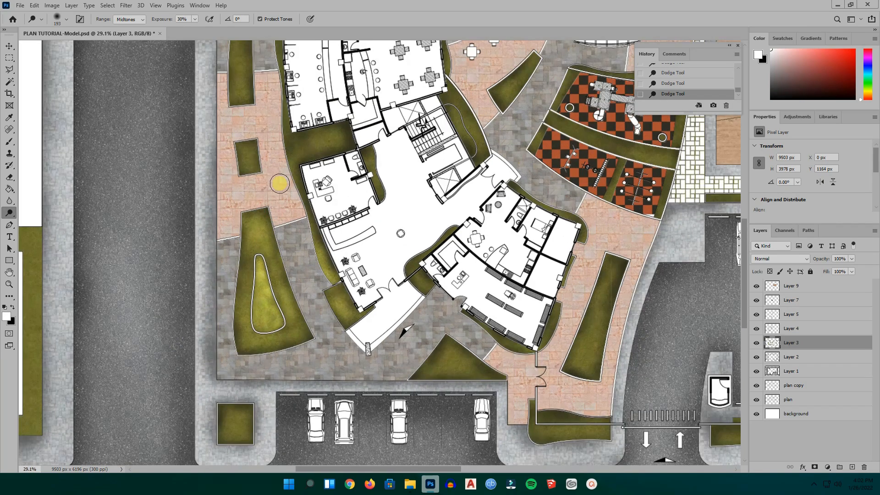
{"action": "scroll", "coordinate": [280, 183], "scroll_direction": "up", "scroll_amount": 1}
{"action": "mouse_move", "coordinate": [293, 141]}
{"action": "left_mouse_down"}
{"action": "mouse_move", "coordinate": [305, 192]}
{"action": "mouse_move", "coordinate": [300, 118]}
{"action": "mouse_move", "coordinate": [292, 140]}
{"action": "mouse_move", "coordinate": [353, 122]}
{"action": "mouse_move", "coordinate": [342, 140]}
{"action": "mouse_move", "coordinate": [308, 156]}
{"action": "mouse_move", "coordinate": [361, 109]}
{"action": "mouse_move", "coordinate": [297, 118]}
{"action": "mouse_move", "coordinate": [319, 334]}
{"action": "left_mouse_up"}
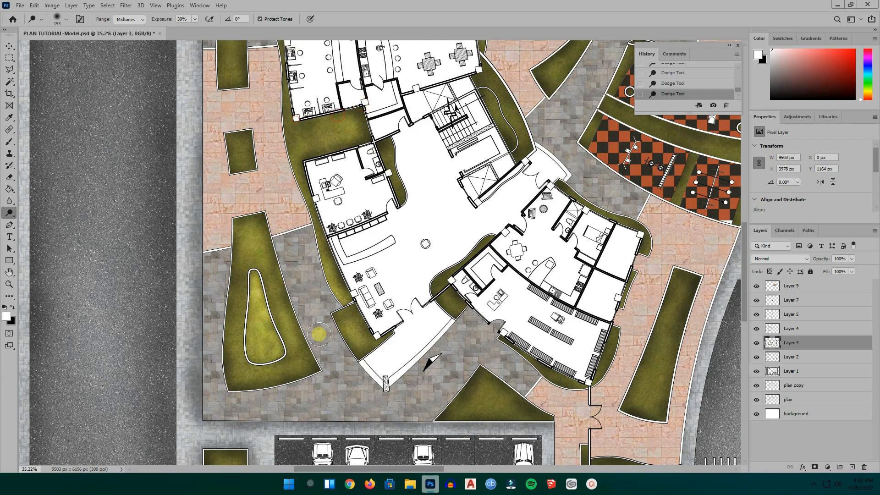
{"action": "left_click_drag", "start_coordinate": [260, 313], "coordinate": [264, 346]}
{"action": "scroll", "coordinate": [261, 321], "scroll_direction": "down", "scroll_amount": 2}
{"action": "scroll", "coordinate": [248, 184], "scroll_direction": "up", "scroll_amount": 5}
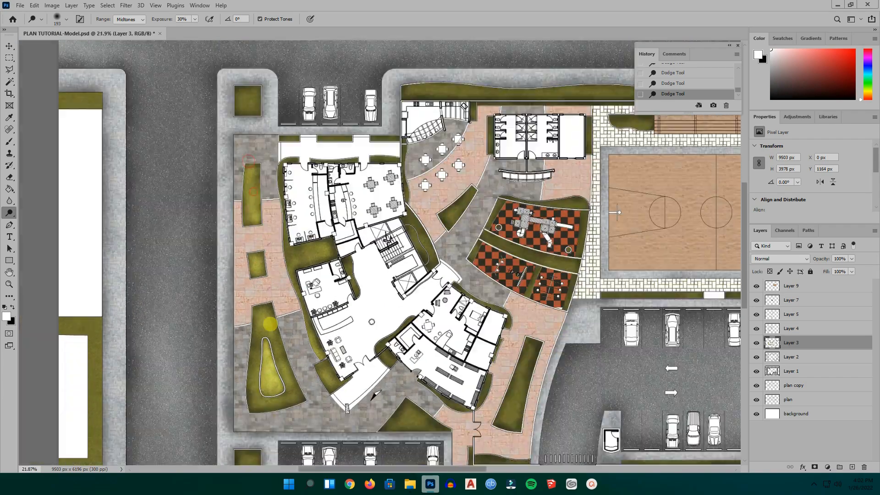
{"action": "mouse_move", "coordinate": [243, 137]}
{"action": "left_mouse_down"}
{"action": "mouse_move", "coordinate": [705, 150]}
{"action": "mouse_move", "coordinate": [442, 214]}
{"action": "mouse_move", "coordinate": [396, 340]}
{"action": "mouse_move", "coordinate": [453, 333]}
{"action": "mouse_move", "coordinate": [336, 263]}
{"action": "mouse_move", "coordinate": [297, 349]}
{"action": "mouse_move", "coordinate": [264, 221]}
{"action": "mouse_move", "coordinate": [199, 221]}
{"action": "mouse_move", "coordinate": [139, 198]}
{"action": "mouse_move", "coordinate": [261, 202]}
{"action": "left_mouse_up"}
- Dodge the grass strips around the basketball court and set the grass layer's blend mode to Multiply
{"action": "scroll", "coordinate": [492, 350], "scroll_direction": "down", "scroll_amount": 1}
{"action": "left_click_drag", "start_coordinate": [596, 179], "coordinate": [599, 258]}
{"action": "scroll", "coordinate": [599, 257], "scroll_direction": "up", "scroll_amount": 1}
{"action": "left_click", "coordinate": [779, 259]}
{"action": "left_click", "coordinate": [779, 284]}
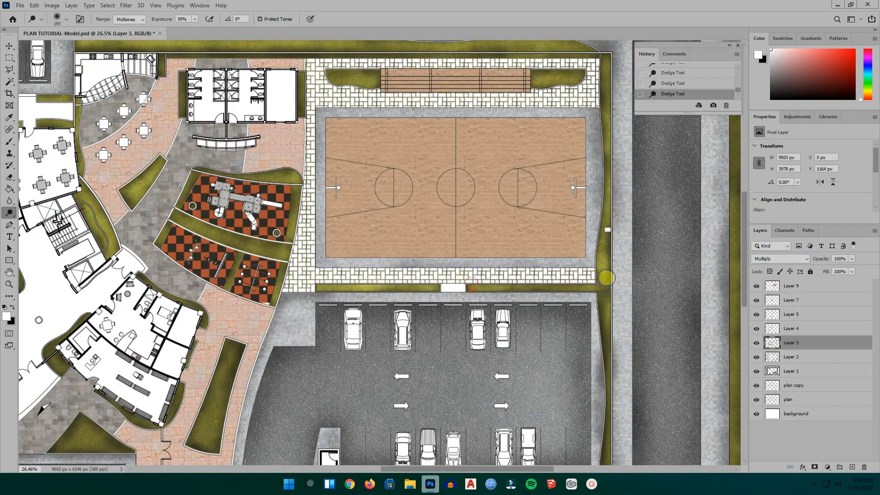
- Dodge the grass along the parking lot's southern side and around the neighbouring blocks to the east
{"action": "scroll", "coordinate": [571, 396], "scroll_direction": "down", "scroll_amount": 2}
{"action": "mouse_move", "coordinate": [571, 396]}
{"action": "left_mouse_down"}
{"action": "mouse_move", "coordinate": [290, 395]}
{"action": "mouse_move", "coordinate": [277, 274]}
{"action": "mouse_move", "coordinate": [216, 344]}
{"action": "mouse_move", "coordinate": [179, 358]}
{"action": "left_mouse_up"}
{"action": "left_click_drag", "start_coordinate": [676, 327], "coordinate": [675, 373]}
{"action": "scroll", "coordinate": [671, 349], "scroll_direction": "down", "scroll_amount": 1}
{"action": "scroll", "coordinate": [665, 312], "scroll_direction": "up", "scroll_amount": 2}
{"action": "scroll", "coordinate": [660, 270], "scroll_direction": "down", "scroll_amount": 3}
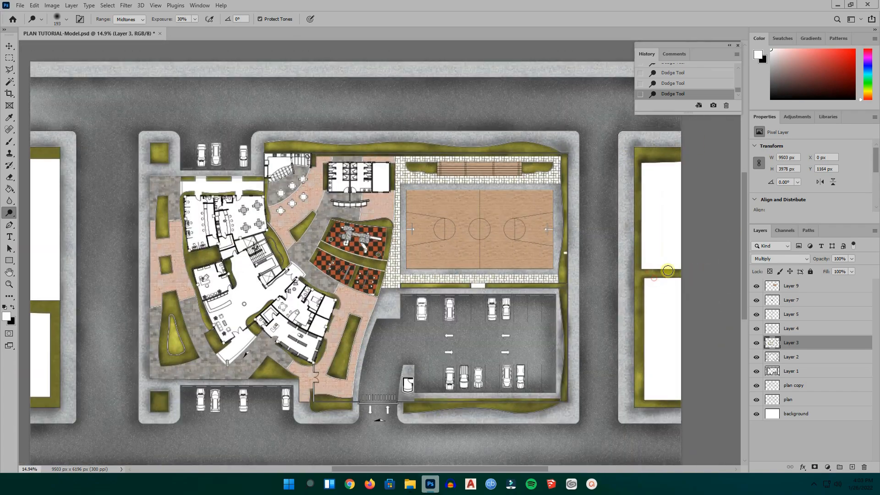
{"action": "scroll", "coordinate": [191, 452], "scroll_direction": "up", "scroll_amount": 2}
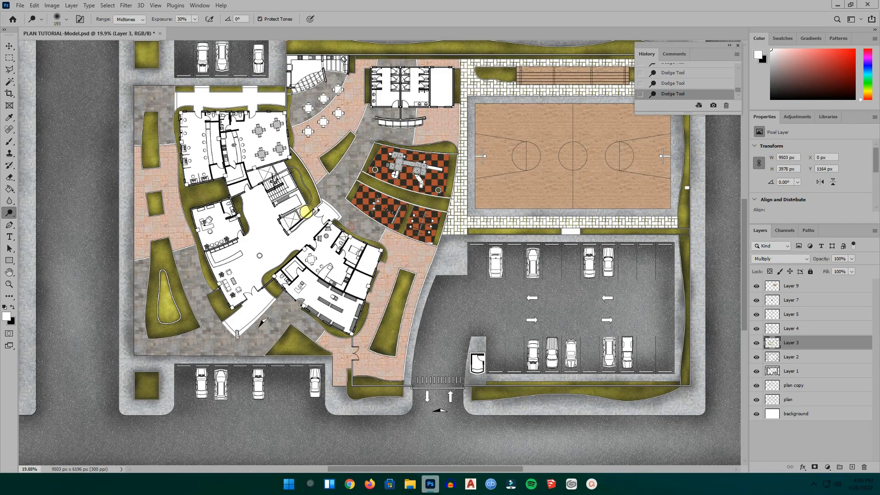
{"action": "scroll", "coordinate": [304, 211], "scroll_direction": "down", "scroll_amount": 1}
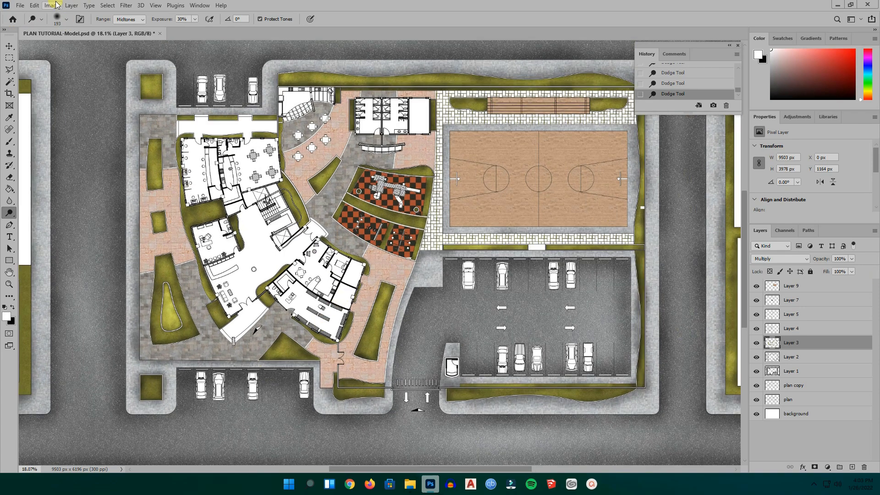
- Raise the brightness of the grass layer to 15 with a Brightness/Contrast adjustment
{"action": "left_click", "coordinate": [51, 5]}
{"action": "mouse_move", "coordinate": [73, 28]}
{"action": "left_click", "coordinate": [173, 29]}
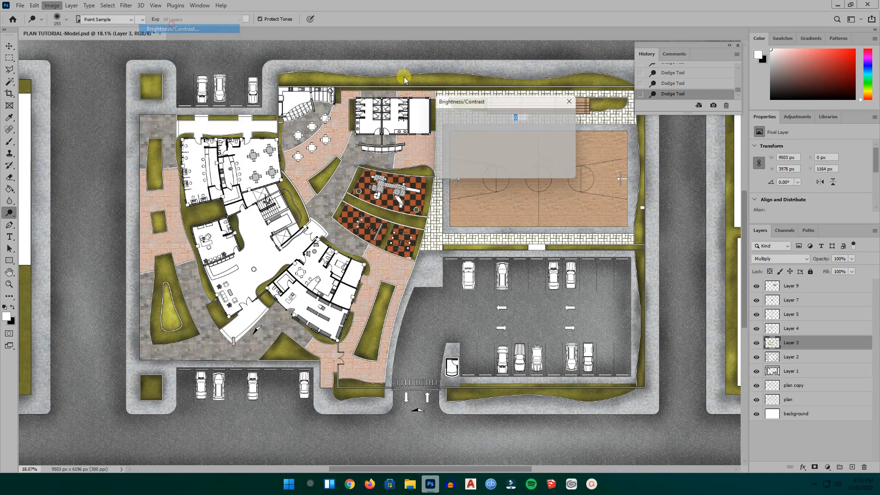
{"action": "mouse_move", "coordinate": [493, 130]}
{"action": "left_mouse_down"}
{"action": "mouse_move", "coordinate": [504, 125]}
{"action": "mouse_move", "coordinate": [491, 129]}
{"action": "left_mouse_up"}
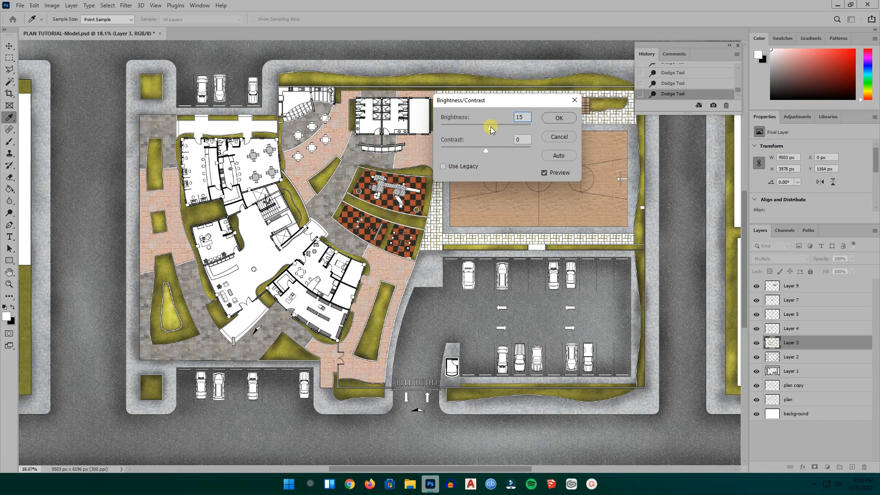
{"action": "left_click", "coordinate": [557, 118]}
- Apply a Hue/Saturation adjustment to the grass layer with hue -2 and saturation -29
{"action": "left_click", "coordinate": [34, 5]}
{"action": "mouse_move", "coordinate": [52, 5]}
{"action": "mouse_move", "coordinate": [67, 29]}
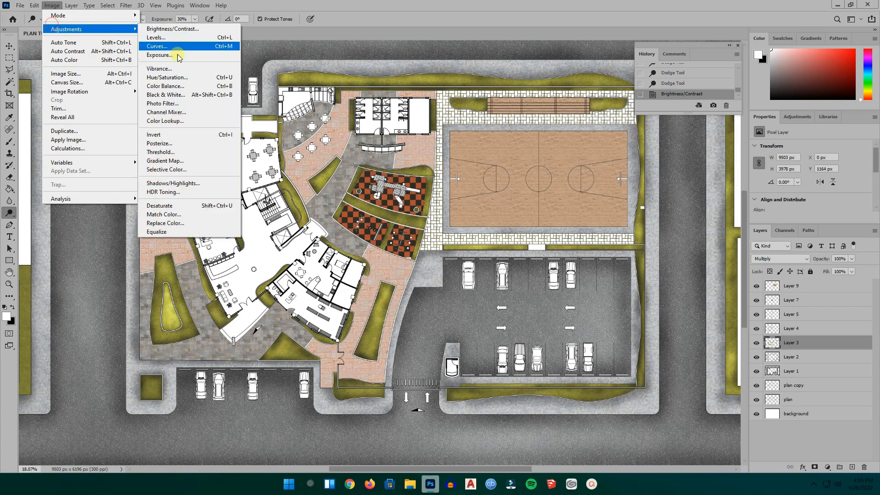
{"action": "left_click", "coordinate": [167, 77]}
{"action": "left_click_drag", "start_coordinate": [559, 176], "coordinate": [559, 153]}
{"action": "left_click_drag", "start_coordinate": [560, 197], "coordinate": [563, 197]}
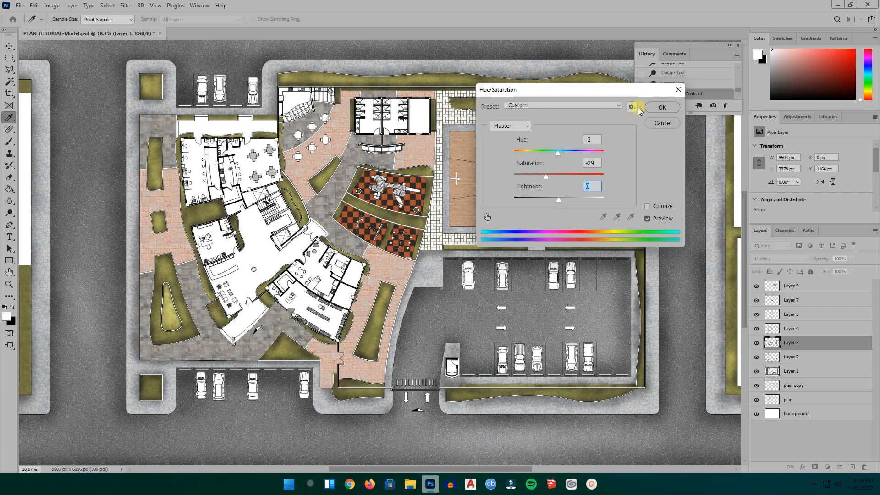
{"action": "left_click", "coordinate": [663, 107]}
- Dodge the grass near the checkered playgrounds and the strips along the parking lot's eastern and southern edges
{"action": "mouse_move", "coordinate": [390, 226]}
{"action": "left_mouse_down"}
{"action": "mouse_move", "coordinate": [357, 200]}
{"action": "mouse_move", "coordinate": [360, 189]}
{"action": "left_mouse_up"}
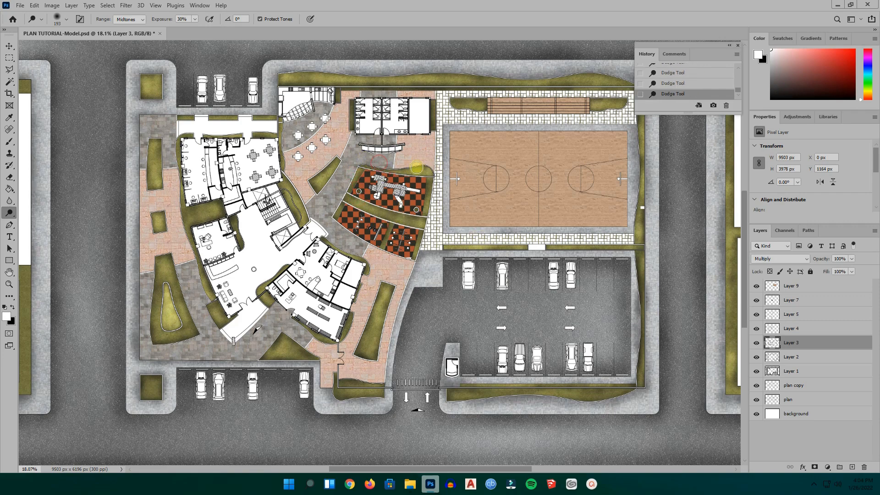
{"action": "key", "text": "h"}
{"action": "left_click_drag", "start_coordinate": [400, 272], "coordinate": [514, 255]}
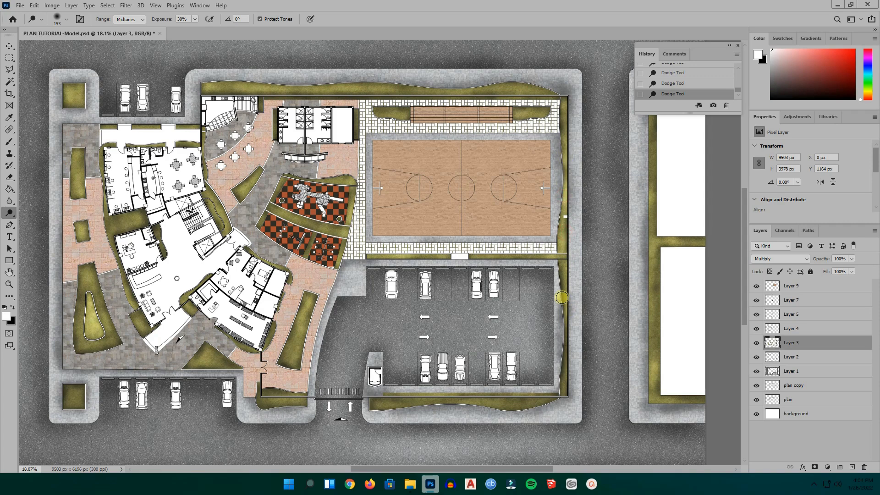
{"action": "left_click_drag", "start_coordinate": [566, 337], "coordinate": [565, 397]}
{"action": "left_click_drag", "start_coordinate": [471, 403], "coordinate": [408, 401]}
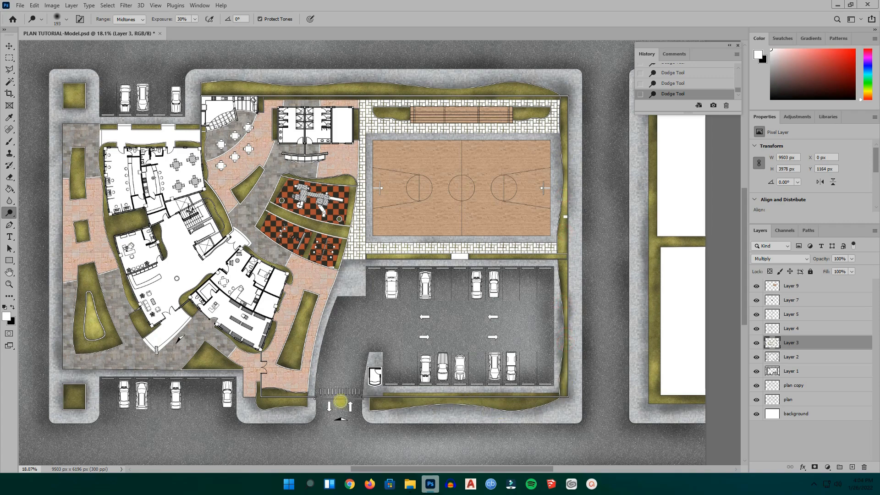
{"action": "scroll", "coordinate": [292, 317], "scroll_direction": "down", "scroll_amount": 3}
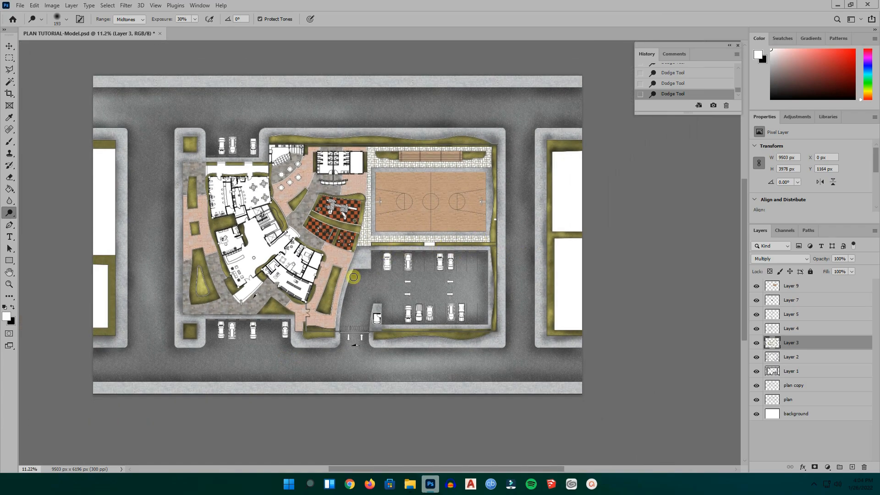
{"action": "scroll", "coordinate": [353, 277], "scroll_direction": "up", "scroll_amount": 3}
{"action": "scroll", "coordinate": [454, 264], "scroll_direction": "down", "scroll_amount": 2}
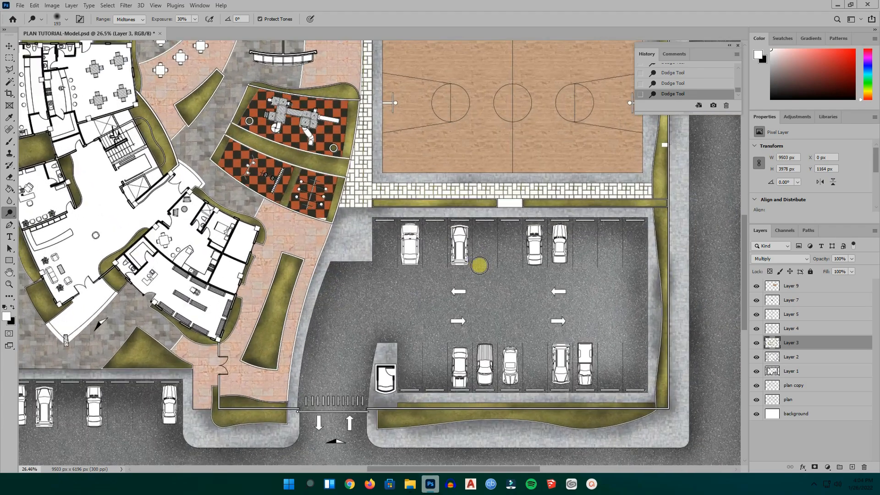
- Identify the gray stone paving on Layer 4 by toggling its visibility, and burn its western edge around the southwest bed
{"action": "left_click", "coordinate": [793, 330]}
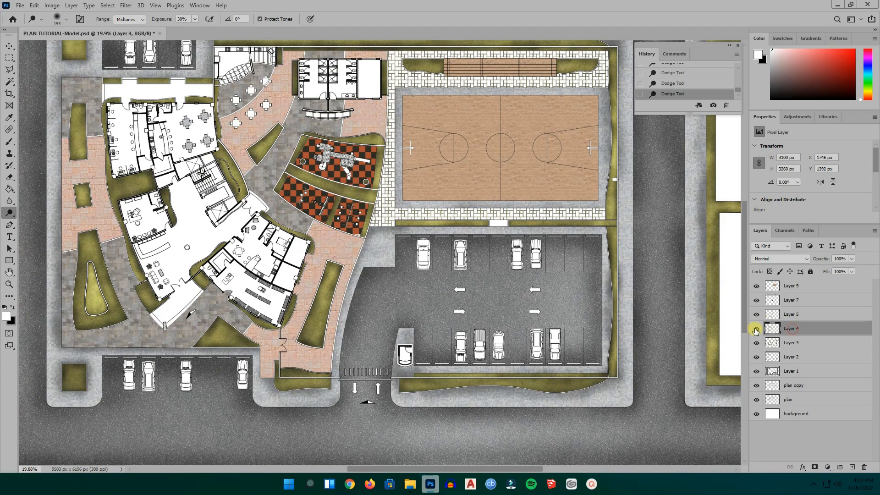
{"action": "left_click", "coordinate": [756, 328]}
{"action": "left_click", "coordinate": [756, 328]}
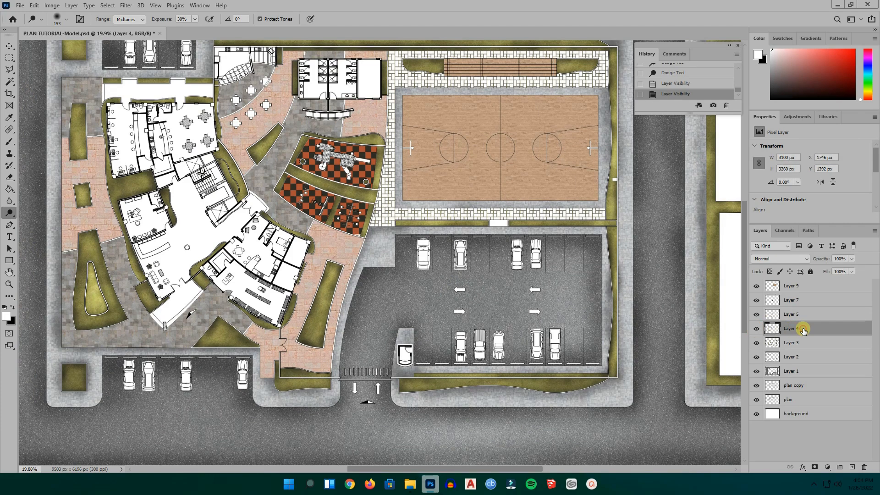
{"action": "right_click", "coordinate": [9, 213]}
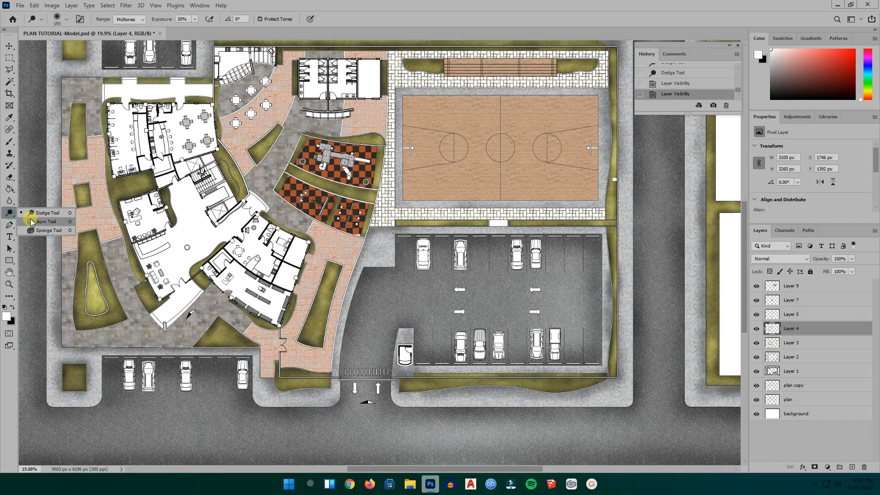
{"action": "left_click", "coordinate": [37, 222]}
{"action": "left_click", "coordinate": [75, 250]}
{"action": "left_click_drag", "start_coordinate": [64, 255], "coordinate": [128, 234]}
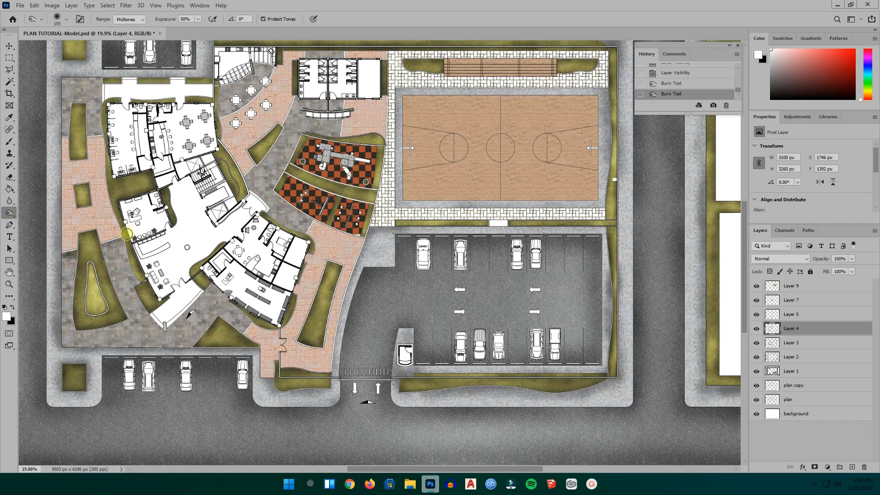
{"action": "left_click_drag", "start_coordinate": [60, 268], "coordinate": [57, 305]}
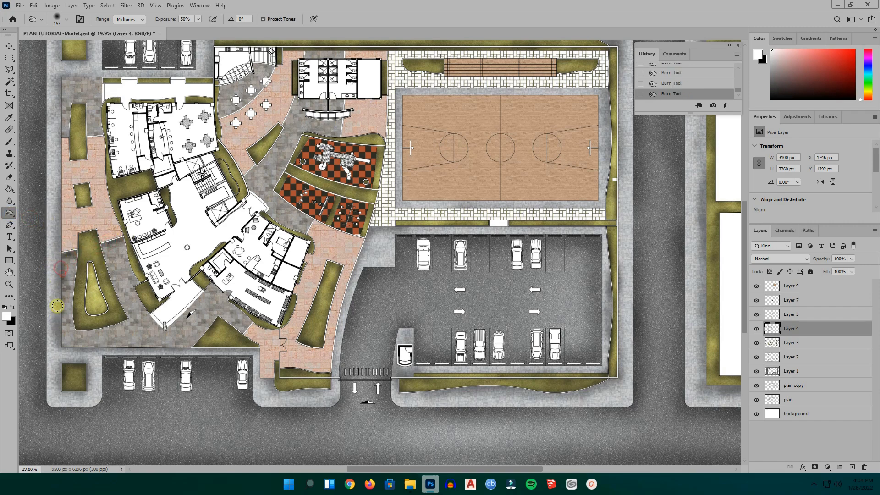
- Enlarge the burn brush to 193 px and burn the gray paving along the site's southern edge and the main building
{"action": "right_click", "coordinate": [182, 296]}
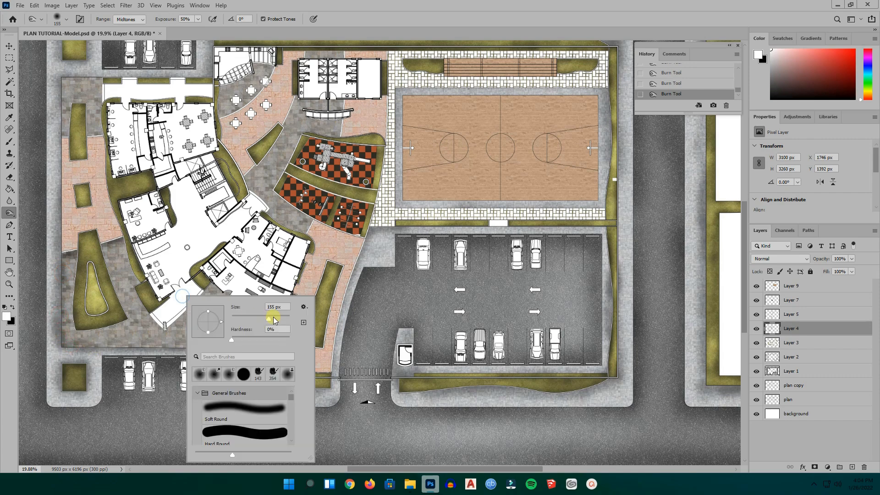
{"action": "left_click_drag", "start_coordinate": [273, 318], "coordinate": [278, 318]}
{"action": "left_click", "coordinate": [187, 348]}
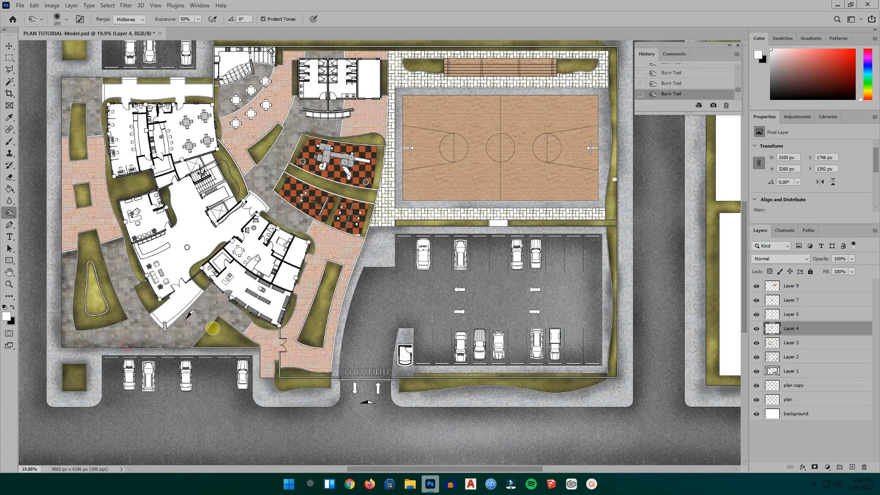
{"action": "mouse_move", "coordinate": [235, 308]}
{"action": "left_mouse_down"}
{"action": "mouse_move", "coordinate": [190, 306]}
{"action": "mouse_move", "coordinate": [124, 241]}
{"action": "mouse_move", "coordinate": [121, 317]}
{"action": "mouse_move", "coordinate": [116, 275]}
{"action": "mouse_move", "coordinate": [92, 275]}
{"action": "left_mouse_up"}
{"action": "mouse_move", "coordinate": [292, 94]}
{"action": "left_mouse_down"}
{"action": "mouse_move", "coordinate": [245, 212]}
{"action": "mouse_move", "coordinate": [243, 323]}
{"action": "mouse_move", "coordinate": [87, 348]}
{"action": "left_mouse_up"}
- Burn the gray paving beside the checkered playgrounds, around the outdoor tables and in the northwest corner
{"action": "scroll", "coordinate": [87, 348], "scroll_direction": "up", "scroll_amount": 3}
{"action": "mouse_move", "coordinate": [321, 134]}
{"action": "left_mouse_down"}
{"action": "mouse_move", "coordinate": [254, 194]}
{"action": "mouse_move", "coordinate": [257, 256]}
{"action": "mouse_move", "coordinate": [275, 220]}
{"action": "left_mouse_up"}
{"action": "scroll", "coordinate": [128, 130], "scroll_direction": "up", "scroll_amount": 1}
{"action": "mouse_move", "coordinate": [128, 130]}
{"action": "left_mouse_down"}
{"action": "mouse_move", "coordinate": [170, 183]}
{"action": "mouse_move", "coordinate": [302, 148]}
{"action": "mouse_move", "coordinate": [348, 156]}
{"action": "left_mouse_up"}
- Dodge the middle of the gray paving between the playgrounds and the main building with a 291 px brush
{"action": "right_click", "coordinate": [9, 213]}
{"action": "left_click", "coordinate": [46, 212]}
{"action": "left_click_drag", "start_coordinate": [408, 184], "coordinate": [426, 186]}
{"action": "mouse_move", "coordinate": [374, 237]}
{"action": "left_mouse_down"}
{"action": "mouse_move", "coordinate": [207, 357]}
{"action": "mouse_move", "coordinate": [192, 339]}
{"action": "mouse_move", "coordinate": [262, 316]}
{"action": "left_mouse_up"}
{"action": "scroll", "coordinate": [193, 339], "scroll_direction": "down", "scroll_amount": 1}
{"action": "scroll", "coordinate": [377, 250], "scroll_direction": "up", "scroll_amount": 1}
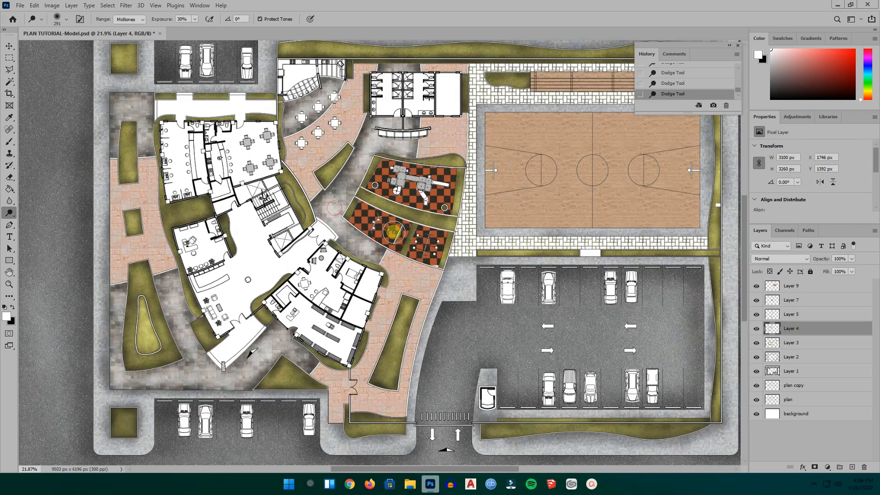
{"action": "scroll", "coordinate": [403, 345], "scroll_direction": "up", "scroll_amount": 1}
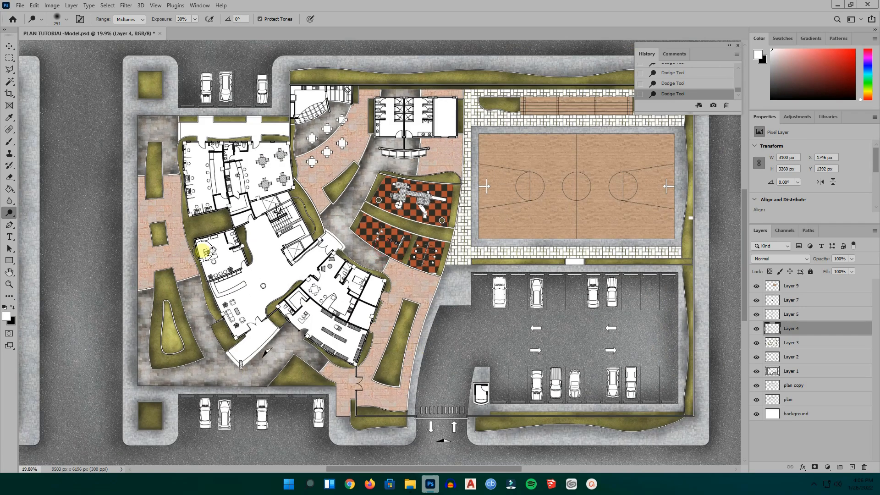
- Toggle the visibility of Layer 4 and Layer 5 to identify their paving, and make Layer 5 the active layer
{"action": "left_click", "coordinate": [758, 330]}
{"action": "left_click", "coordinate": [757, 330]}
{"action": "left_click", "coordinate": [760, 316]}
{"action": "left_click", "coordinate": [758, 315]}
{"action": "left_click", "coordinate": [757, 315]}
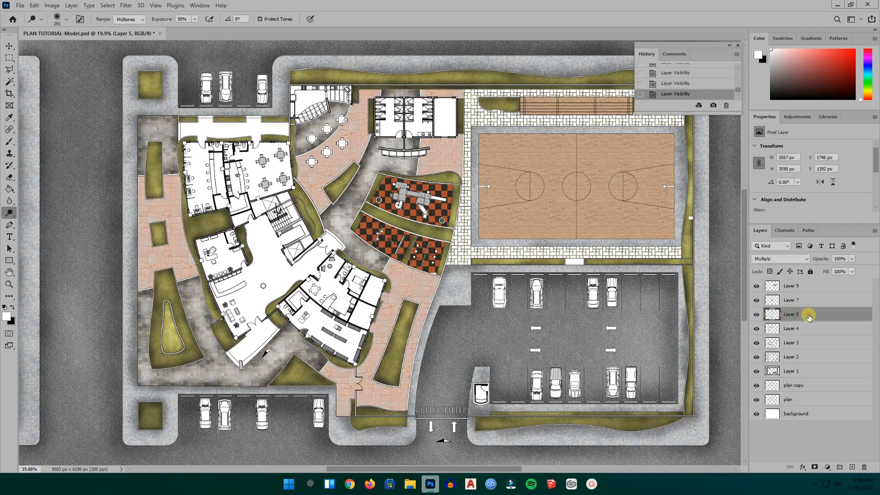
- Burn the edges of the pink tiled paving on Layer 5, from the site's western side to the outdoor tables and entrance
{"action": "right_click", "coordinate": [9, 213]}
{"action": "left_click", "coordinate": [31, 225]}
{"action": "left_click_drag", "start_coordinate": [163, 177], "coordinate": [181, 176]}
{"action": "left_click_drag", "start_coordinate": [181, 176], "coordinate": [138, 178]}
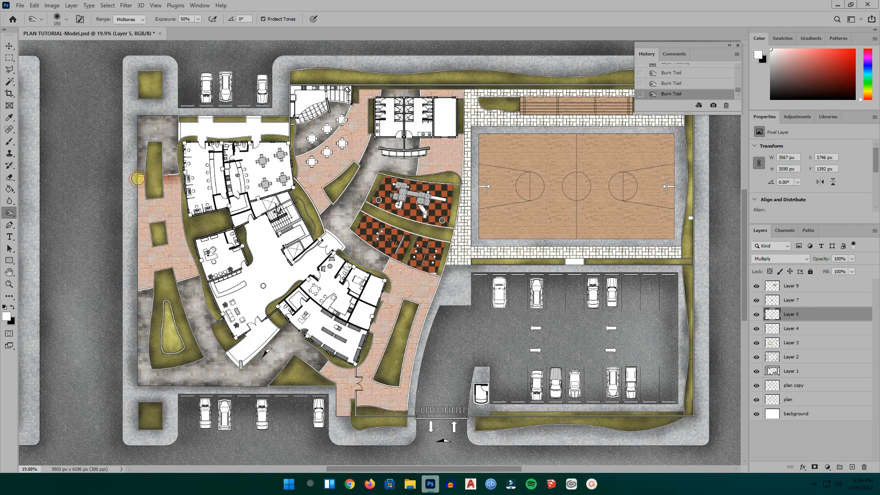
{"action": "left_click_drag", "start_coordinate": [132, 220], "coordinate": [135, 234]}
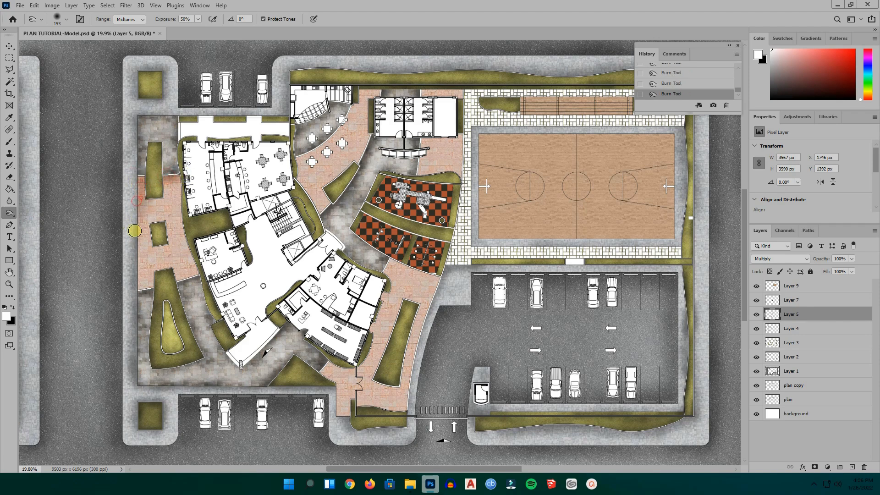
{"action": "left_click_drag", "start_coordinate": [133, 283], "coordinate": [156, 283]}
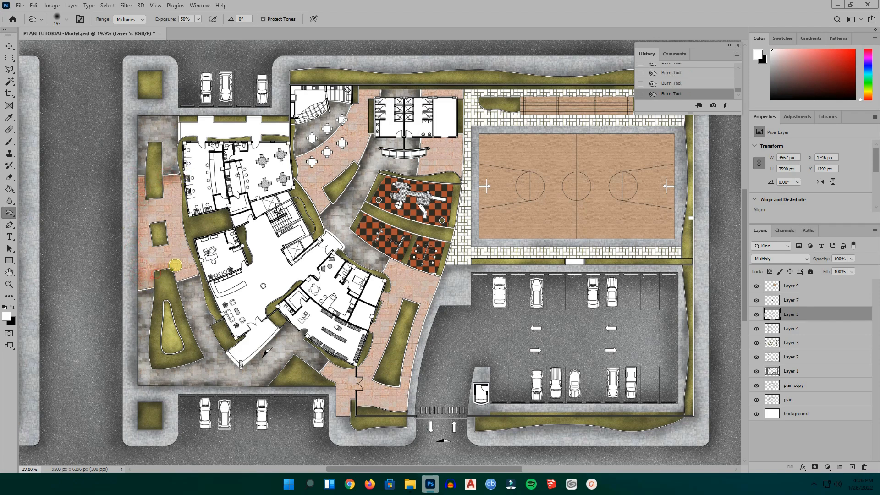
{"action": "mouse_move", "coordinate": [187, 234]}
{"action": "left_mouse_down"}
{"action": "mouse_move", "coordinate": [186, 183]}
{"action": "mouse_move", "coordinate": [157, 241]}
{"action": "mouse_move", "coordinate": [158, 199]}
{"action": "mouse_move", "coordinate": [207, 174]}
{"action": "mouse_move", "coordinate": [199, 267]}
{"action": "mouse_move", "coordinate": [334, 205]}
{"action": "mouse_move", "coordinate": [365, 141]}
{"action": "mouse_move", "coordinate": [353, 104]}
{"action": "mouse_move", "coordinate": [382, 90]}
{"action": "mouse_move", "coordinate": [302, 182]}
{"action": "mouse_move", "coordinate": [344, 121]}
{"action": "mouse_move", "coordinate": [419, 168]}
{"action": "mouse_move", "coordinate": [460, 92]}
{"action": "mouse_move", "coordinate": [438, 281]}
{"action": "mouse_move", "coordinate": [394, 407]}
{"action": "mouse_move", "coordinate": [391, 289]}
{"action": "mouse_move", "coordinate": [406, 236]}
{"action": "mouse_move", "coordinate": [448, 175]}
{"action": "mouse_move", "coordinate": [422, 94]}
{"action": "mouse_move", "coordinate": [349, 414]}
{"action": "mouse_move", "coordinate": [384, 414]}
{"action": "mouse_move", "coordinate": [412, 382]}
{"action": "mouse_move", "coordinate": [393, 272]}
{"action": "mouse_move", "coordinate": [426, 270]}
{"action": "mouse_move", "coordinate": [377, 373]}
{"action": "mouse_move", "coordinate": [405, 307]}
{"action": "mouse_move", "coordinate": [392, 329]}
{"action": "left_mouse_up"}
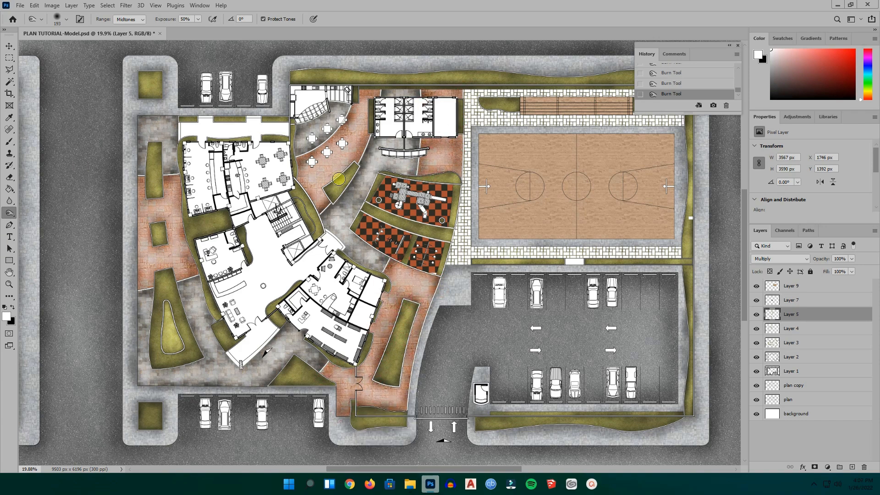
- Dodge the middle of the pink tiled paving on the western side, by the outdoor tables and near the entrance
{"action": "right_click", "coordinate": [9, 213]}
{"action": "left_click", "coordinate": [37, 212]}
{"action": "mouse_move", "coordinate": [156, 193]}
{"action": "left_mouse_down"}
{"action": "mouse_move", "coordinate": [139, 185]}
{"action": "mouse_move", "coordinate": [145, 280]}
{"action": "mouse_move", "coordinate": [311, 207]}
{"action": "mouse_move", "coordinate": [378, 94]}
{"action": "mouse_move", "coordinate": [366, 92]}
{"action": "mouse_move", "coordinate": [462, 132]}
{"action": "mouse_move", "coordinate": [396, 96]}
{"action": "mouse_move", "coordinate": [399, 284]}
{"action": "left_mouse_up"}
{"action": "left_click_drag", "start_coordinate": [349, 320], "coordinate": [368, 370]}
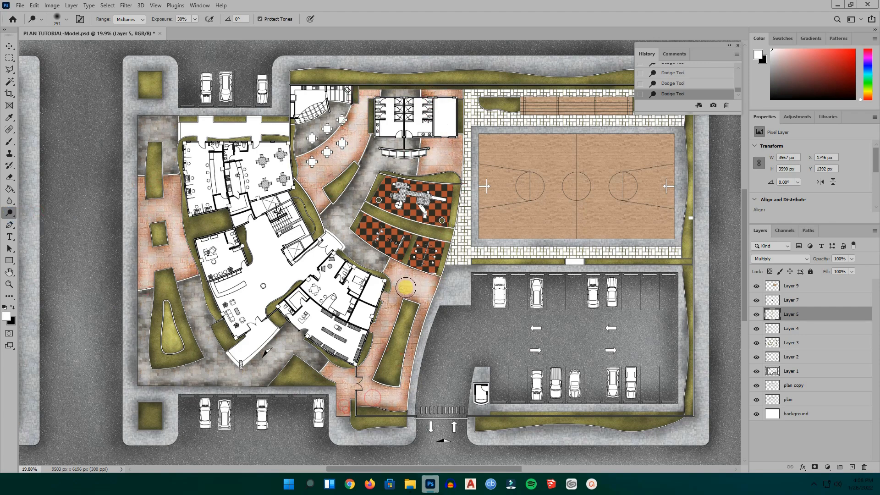
- Make the checkered playground layer, Layer 7, active and raise its brightness to 61
{"action": "scroll", "coordinate": [442, 201], "scroll_direction": "up", "scroll_amount": 2}
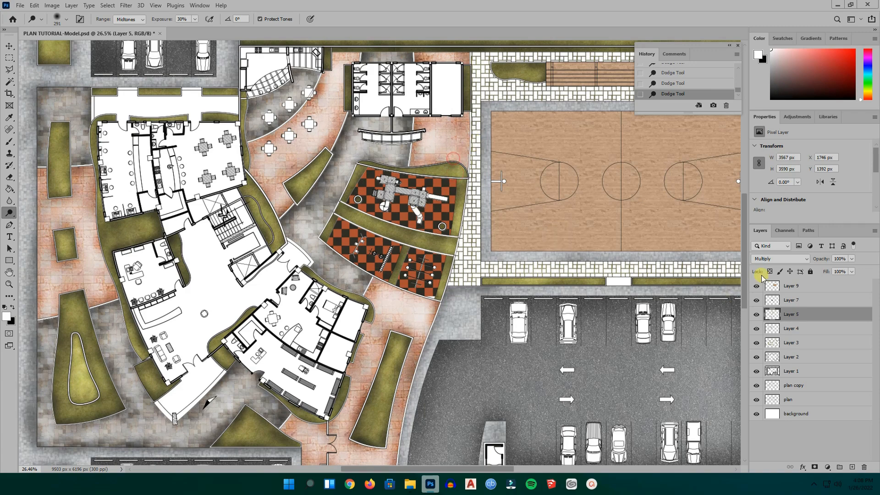
{"action": "left_click", "coordinate": [809, 302]}
{"action": "left_click", "coordinate": [756, 300]}
{"action": "left_click", "coordinate": [756, 301]}
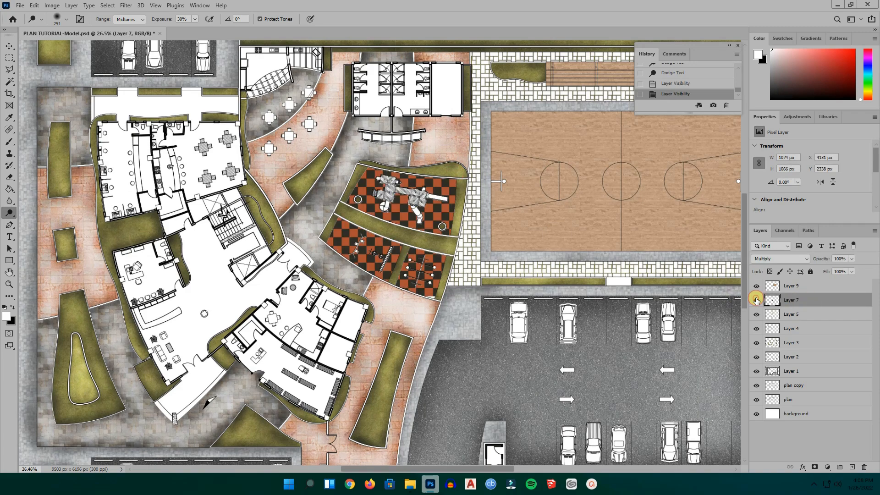
{"action": "scroll", "coordinate": [421, 213], "scroll_direction": "up", "scroll_amount": 1}
{"action": "scroll", "coordinate": [419, 212], "scroll_direction": "up", "scroll_amount": 2}
{"action": "left_click", "coordinate": [52, 6]}
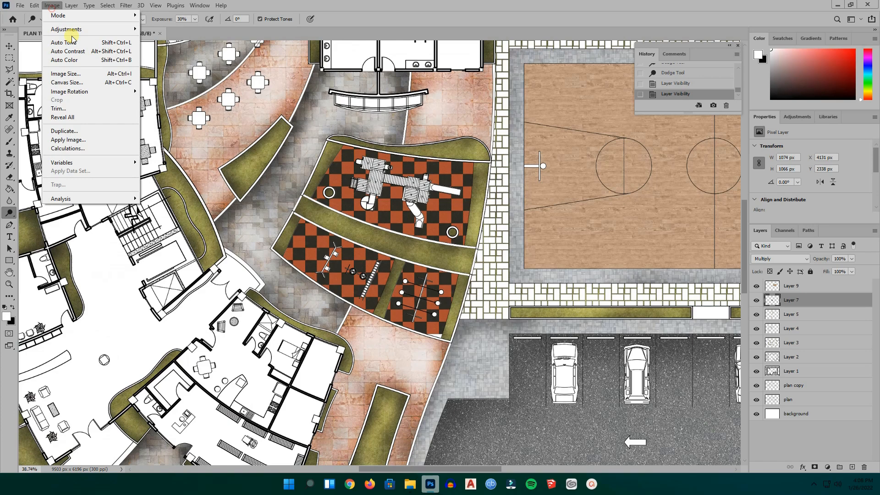
{"action": "mouse_move", "coordinate": [71, 28]}
{"action": "left_click", "coordinate": [184, 29]}
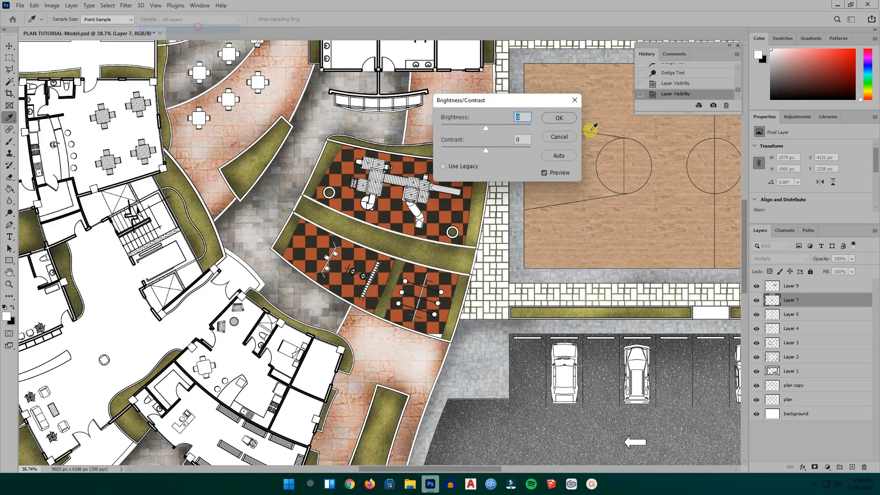
{"action": "left_click_drag", "start_coordinate": [496, 124], "coordinate": [500, 129]}
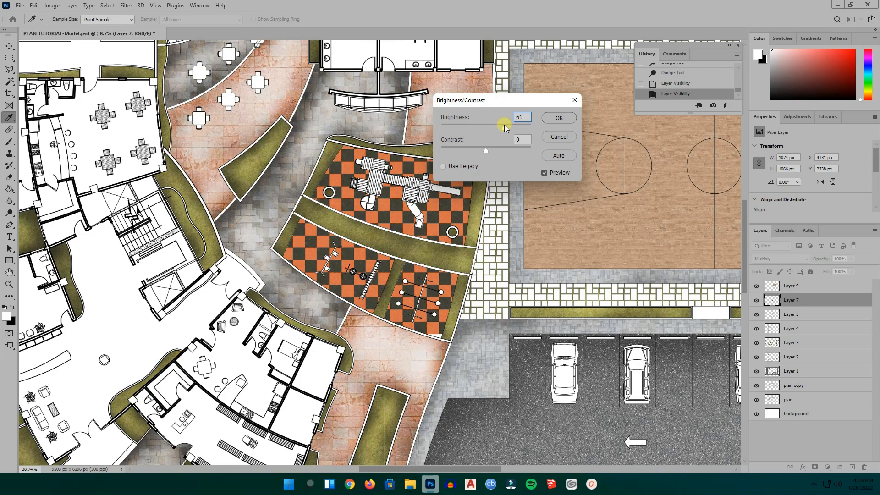
{"action": "left_click", "coordinate": [559, 118]}
- Burn and dodge the checkered rubber flooring of the playgrounds to add shading
{"action": "left_click_drag", "start_coordinate": [9, 213], "coordinate": [32, 223]}
{"action": "left_click_drag", "start_coordinate": [330, 174], "coordinate": [366, 147]}
{"action": "mouse_move", "coordinate": [431, 152]}
{"action": "left_mouse_down"}
{"action": "mouse_move", "coordinate": [410, 153]}
{"action": "mouse_move", "coordinate": [472, 163]}
{"action": "mouse_move", "coordinate": [471, 232]}
{"action": "left_mouse_up"}
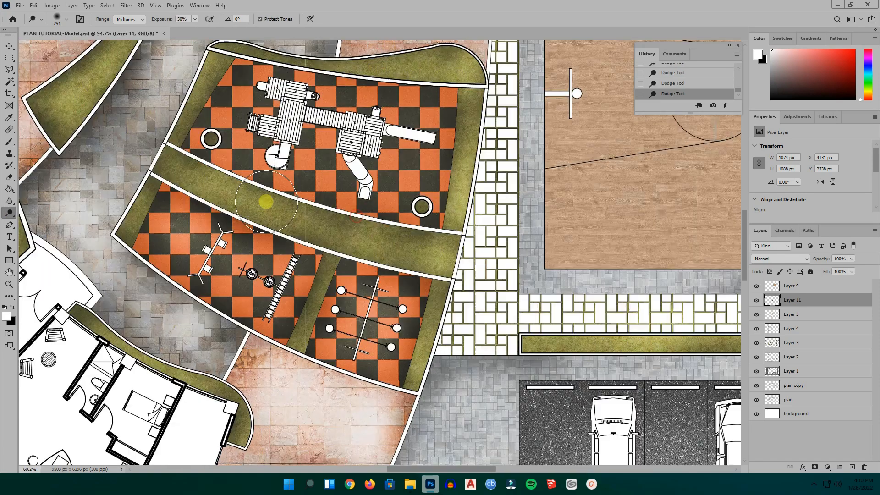
- Make the wood flooring layer, Layer 9, active and burn the outer edges of the basketball court
{"action": "scroll", "coordinate": [266, 201], "scroll_direction": "down", "scroll_amount": 6}
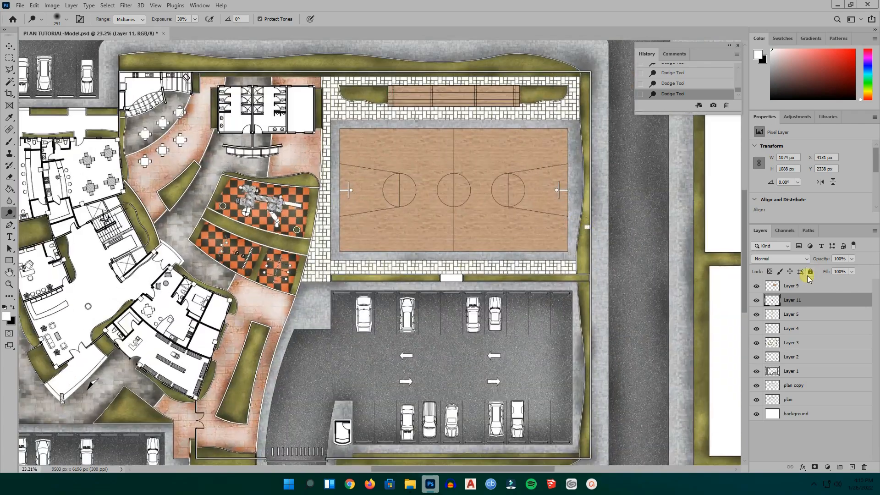
{"action": "left_click", "coordinate": [808, 286]}
{"action": "left_click", "coordinate": [757, 286]}
{"action": "left_click", "coordinate": [802, 286]}
{"action": "scroll", "coordinate": [466, 234], "scroll_direction": "up", "scroll_amount": 1}
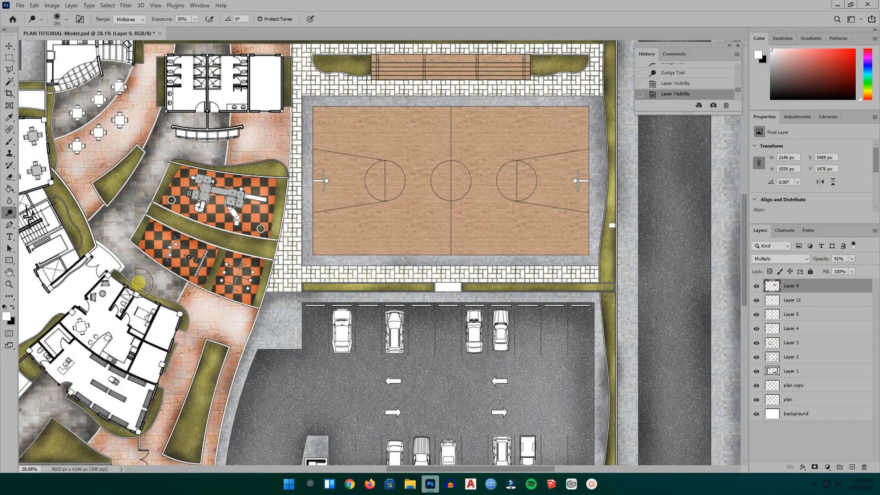
{"action": "left_click_drag", "start_coordinate": [9, 212], "coordinate": [30, 228]}
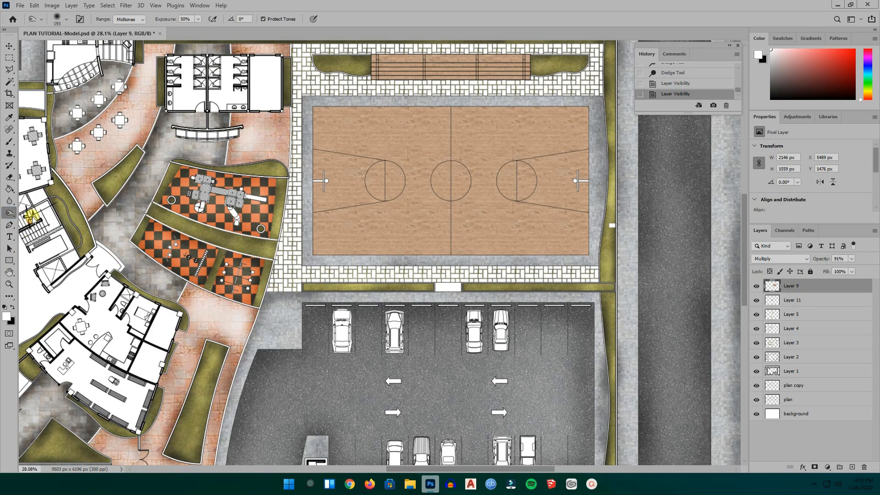
{"action": "left_click_drag", "start_coordinate": [312, 107], "coordinate": [585, 106]}
{"action": "mouse_move", "coordinate": [451, 109]}
{"action": "left_mouse_down"}
{"action": "mouse_move", "coordinate": [318, 114]}
{"action": "mouse_move", "coordinate": [313, 238]}
{"action": "left_mouse_up"}
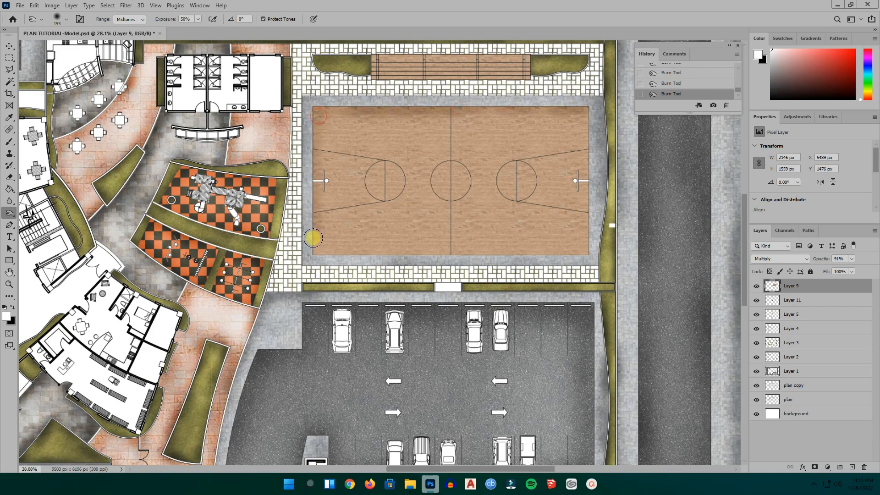
{"action": "mouse_move", "coordinate": [318, 120]}
{"action": "left_mouse_down"}
{"action": "mouse_move", "coordinate": [311, 167]}
{"action": "mouse_move", "coordinate": [321, 246]}
{"action": "mouse_move", "coordinate": [367, 254]}
{"action": "mouse_move", "coordinate": [573, 252]}
{"action": "mouse_move", "coordinate": [586, 250]}
{"action": "mouse_move", "coordinate": [590, 108]}
{"action": "left_mouse_up"}
- Enlarge the burn brush to 338 px and darken the basketball court further inward from its edges
{"action": "right_click", "coordinate": [463, 188]}
{"action": "left_click", "coordinate": [559, 209]}
{"action": "mouse_move", "coordinate": [341, 256]}
{"action": "left_mouse_down"}
{"action": "mouse_move", "coordinate": [554, 261]}
{"action": "mouse_move", "coordinate": [519, 134]}
{"action": "mouse_move", "coordinate": [355, 68]}
{"action": "mouse_move", "coordinate": [558, 167]}
{"action": "mouse_move", "coordinate": [465, 209]}
{"action": "left_mouse_up"}
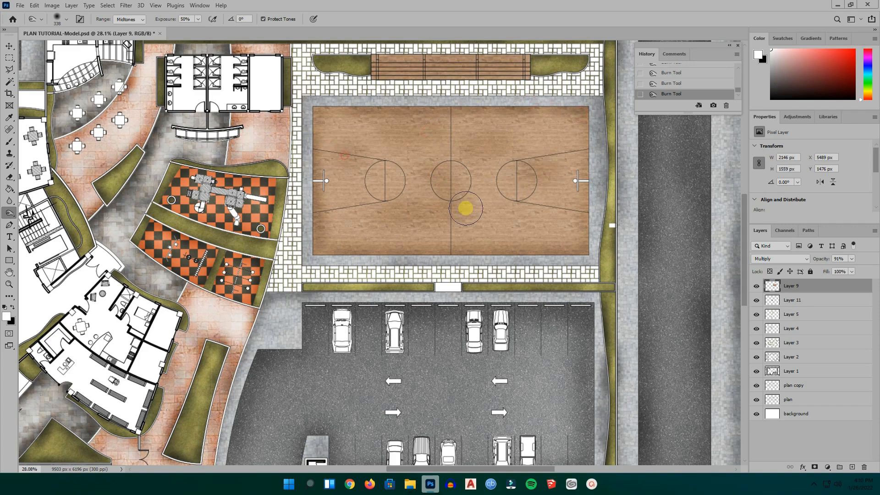
- Dodge the interior of the basketball court with an adjusted brush size to brighten the wood flooring
{"action": "right_click", "coordinate": [10, 212]}
{"action": "left_click", "coordinate": [35, 221]}
{"action": "right_click", "coordinate": [10, 214]}
{"action": "left_click", "coordinate": [35, 213]}
{"action": "left_click_drag", "start_coordinate": [328, 231], "coordinate": [413, 222]}
{"action": "left_click_drag", "start_coordinate": [405, 224], "coordinate": [463, 220]}
{"action": "right_click", "coordinate": [473, 205]}
{"action": "left_click_drag", "start_coordinate": [570, 227], "coordinate": [576, 229]}
{"action": "left_click_drag", "start_coordinate": [452, 202], "coordinate": [493, 217]}
{"action": "left_click_drag", "start_coordinate": [479, 161], "coordinate": [527, 151]}
{"action": "left_click_drag", "start_coordinate": [376, 129], "coordinate": [561, 124]}
{"action": "mouse_move", "coordinate": [577, 205]}
{"action": "left_mouse_down"}
{"action": "mouse_move", "coordinate": [352, 143]}
{"action": "mouse_move", "coordinate": [339, 132]}
{"action": "left_mouse_up"}
{"action": "left_click_drag", "start_coordinate": [445, 114], "coordinate": [564, 114]}
- Save the site plan document
{"action": "scroll", "coordinate": [453, 179], "scroll_direction": "down", "scroll_amount": 5}
{"action": "scroll", "coordinate": [376, 289], "scroll_direction": "up", "scroll_amount": 1}
{"action": "scroll", "coordinate": [210, 342], "scroll_direction": "down", "scroll_amount": 1}
{"action": "key", "text": "ctrl+s"}
- Make the gray paving layer active by picking the paving beside the playgrounds with the Move tool
{"action": "key", "text": "v"}
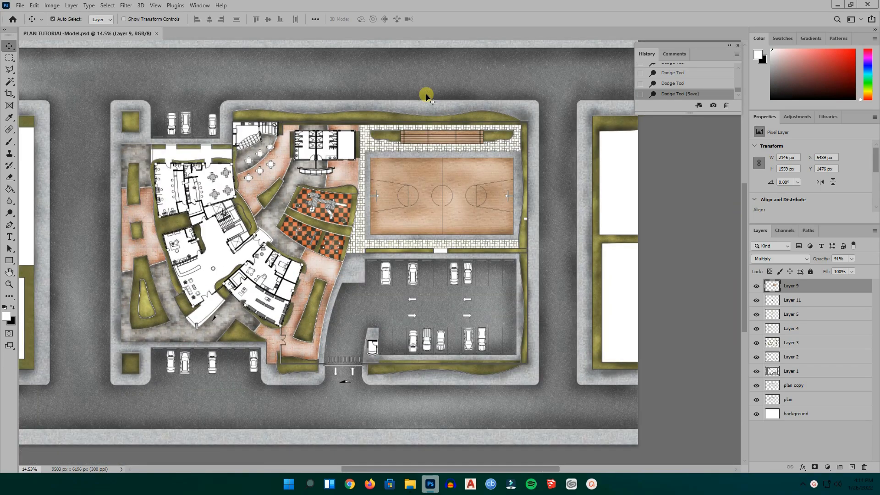
{"action": "scroll", "coordinate": [257, 232], "scroll_direction": "up", "scroll_amount": 8}
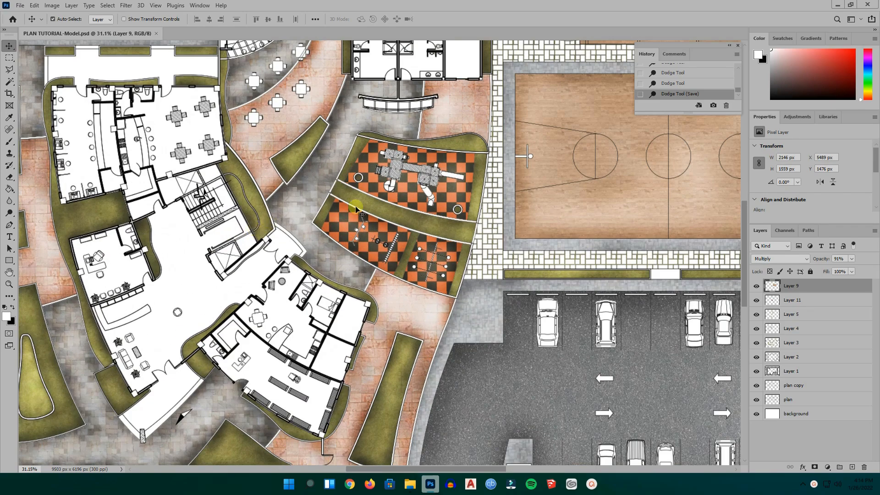
{"action": "scroll", "coordinate": [337, 207], "scroll_direction": "down", "scroll_amount": 5}
{"action": "left_click", "coordinate": [324, 212]}
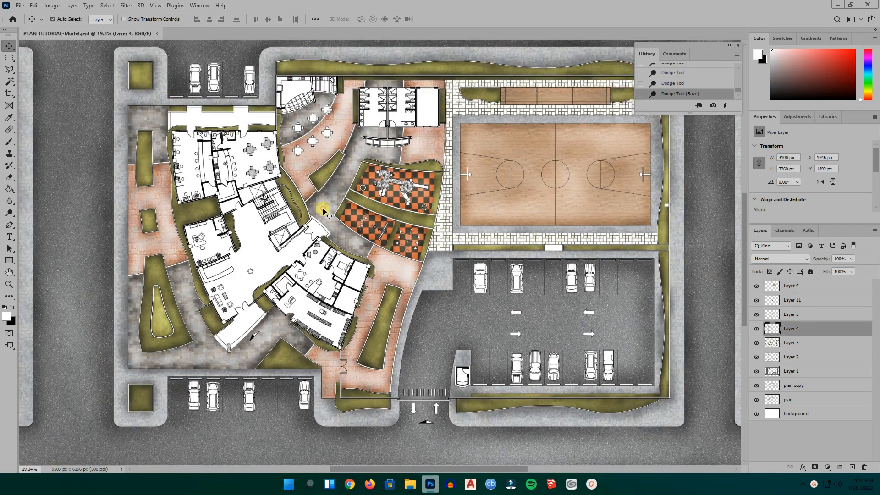
- Toggle the visibility of Layer 4, try reducing its opacity to 70%, and restore it to 100%
{"action": "left_click", "coordinate": [756, 330]}
{"action": "left_click", "coordinate": [755, 330]}
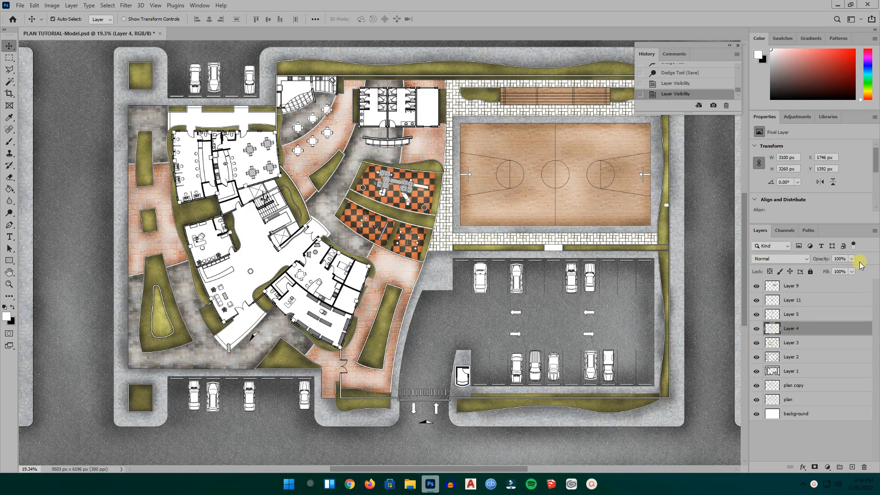
{"action": "left_click_drag", "start_coordinate": [846, 270], "coordinate": [843, 271]}
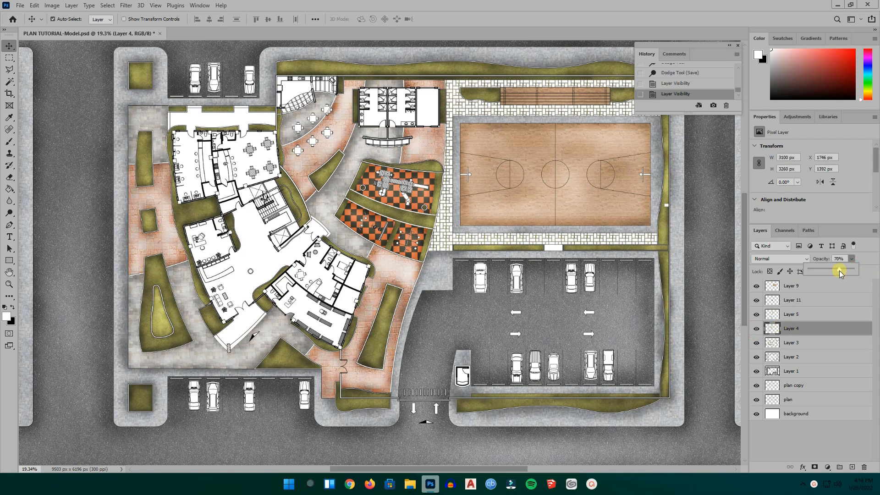
{"action": "left_click_drag", "start_coordinate": [835, 271], "coordinate": [858, 275]}
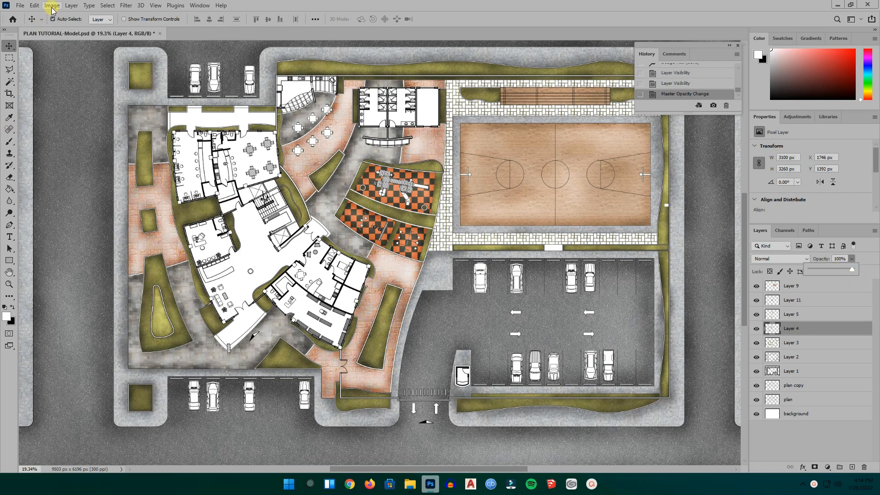
- Raise the brightness of the gray paving on Layer 4 to 46
{"action": "left_click", "coordinate": [52, 6]}
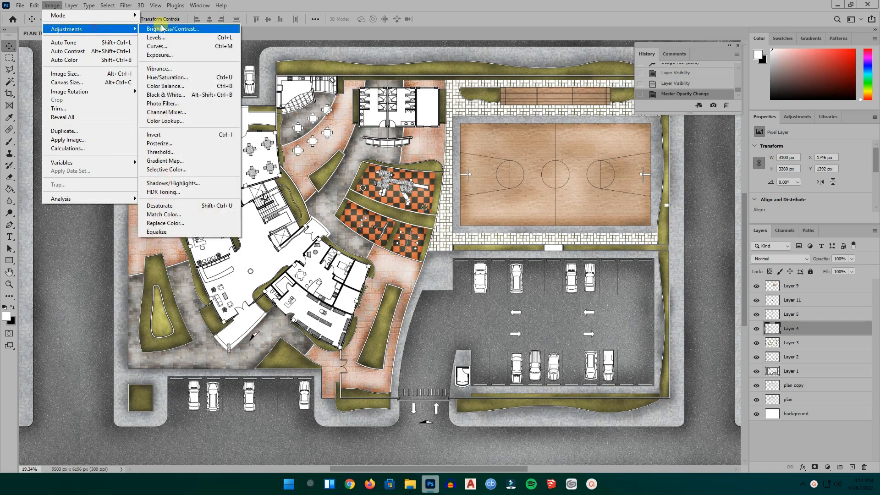
{"action": "left_click", "coordinate": [161, 29]}
{"action": "left_click", "coordinate": [492, 127]}
{"action": "left_click_drag", "start_coordinate": [491, 128], "coordinate": [503, 127]}
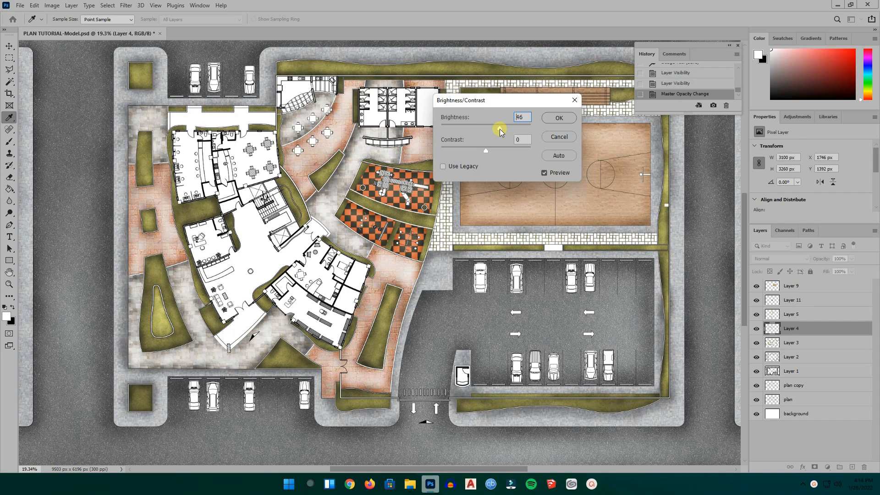
{"action": "left_click", "coordinate": [559, 118]}
- Select the sidewalk layer, Layer 2, and raise its brightness to 11
{"action": "left_click", "coordinate": [678, 222]}
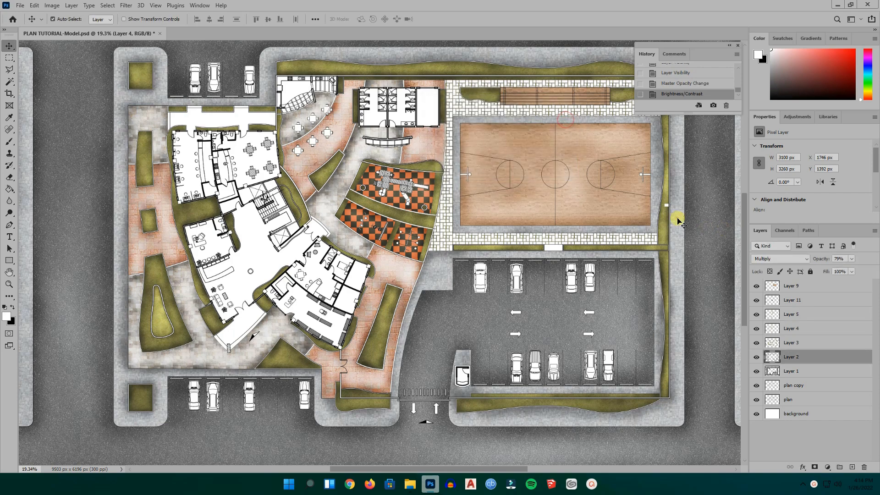
{"action": "left_click", "coordinate": [52, 5]}
{"action": "mouse_move", "coordinate": [92, 29]}
{"action": "left_click", "coordinate": [208, 29]}
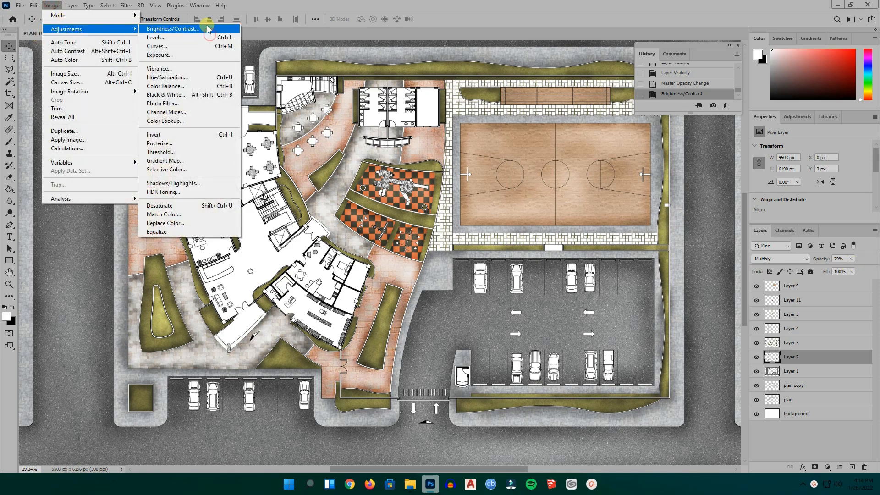
{"action": "left_click_drag", "start_coordinate": [488, 126], "coordinate": [492, 128]}
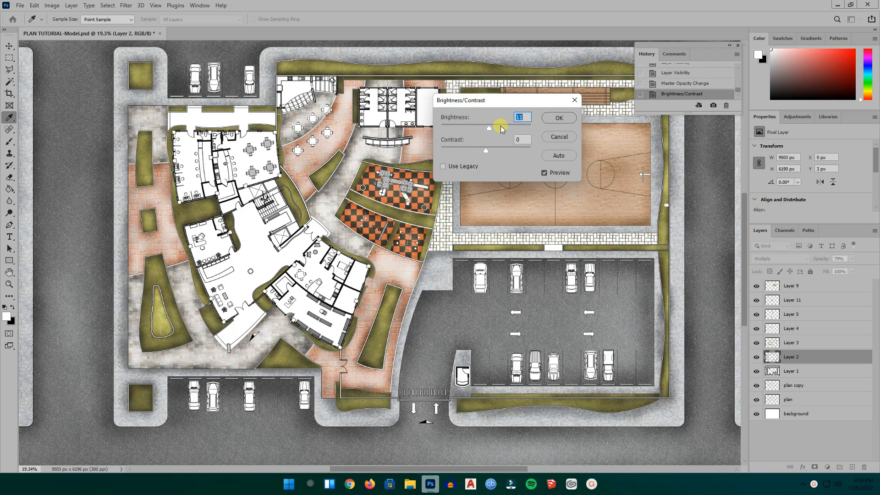
{"action": "left_click", "coordinate": [559, 117]}
- Examine the brightened paving and sidewalks across the whole site plan
{"action": "key", "text": "v"}
{"action": "scroll", "coordinate": [316, 120], "scroll_direction": "down", "scroll_amount": 3}
{"action": "scroll", "coordinate": [314, 120], "scroll_direction": "up", "scroll_amount": 5}
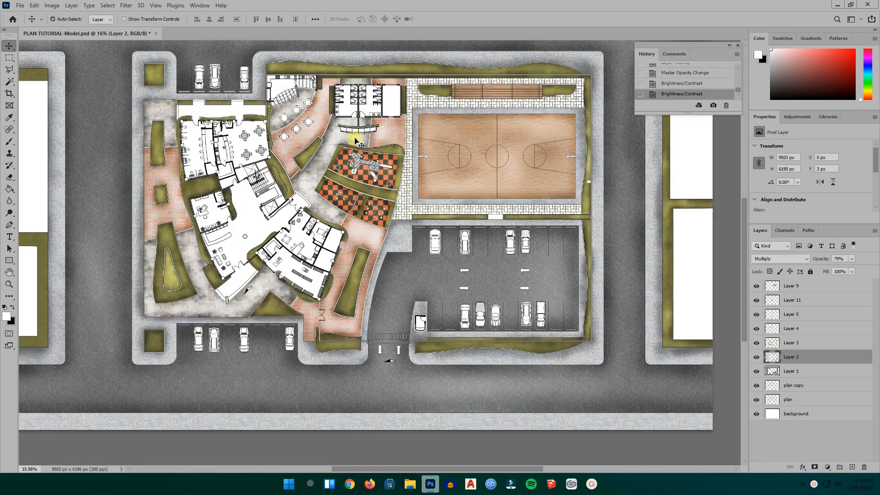
{"action": "scroll", "coordinate": [497, 179], "scroll_direction": "down", "scroll_amount": 3}
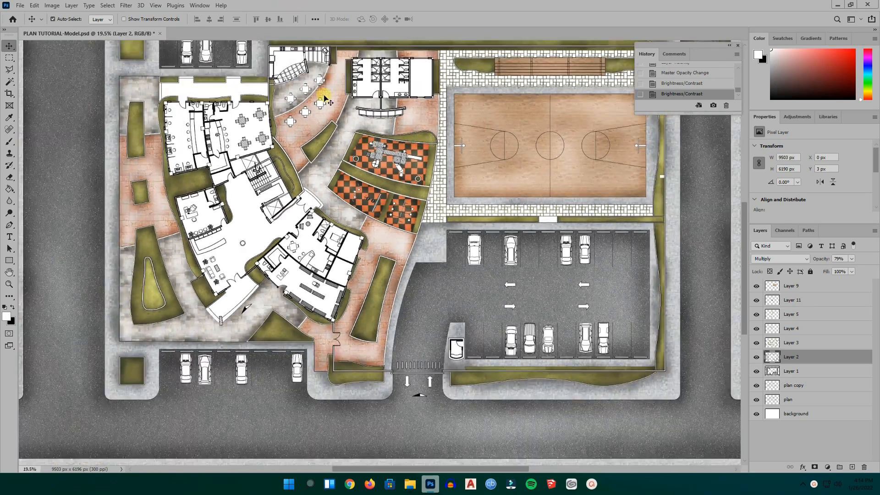
{"action": "scroll", "coordinate": [362, 353], "scroll_direction": "down", "scroll_amount": 3}
{"action": "scroll", "coordinate": [389, 207], "scroll_direction": "up", "scroll_amount": 3}
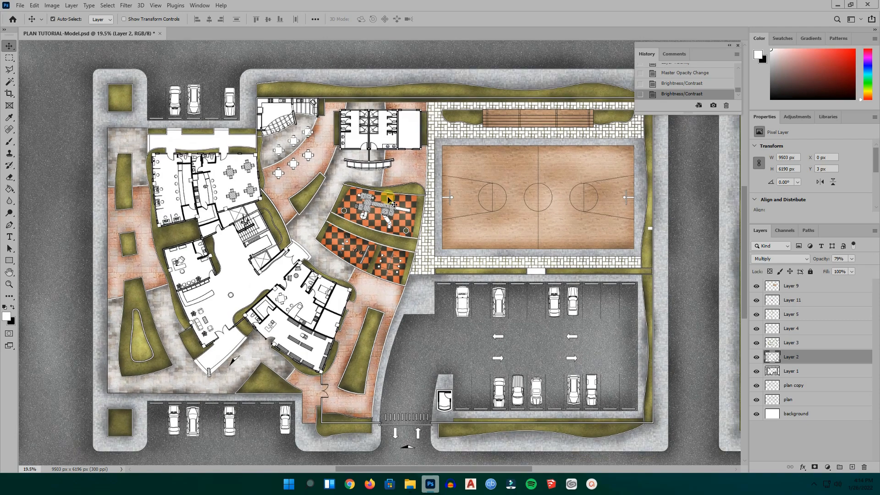
{"action": "scroll", "coordinate": [389, 201], "scroll_direction": "down", "scroll_amount": 2}
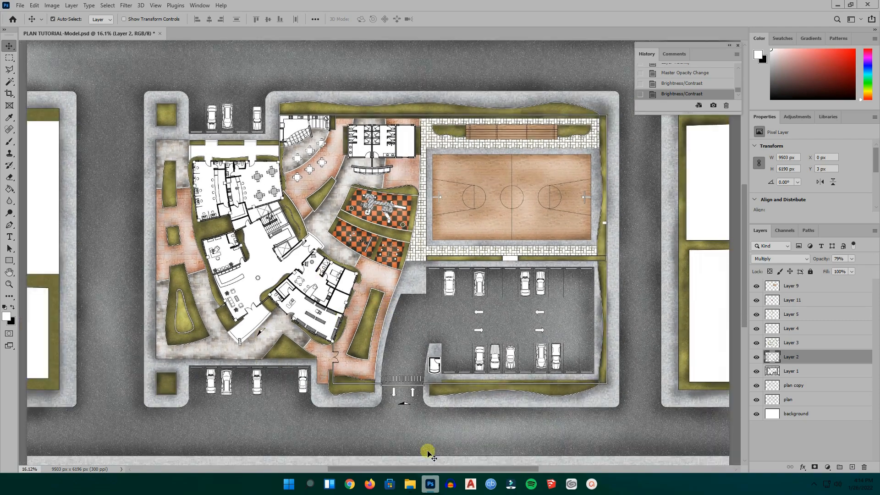
- Place tree image 1 from the Desktop's Trees PNG folder into the plan and move its layer to the top of the stack
{"action": "left_click", "coordinate": [410, 484]}
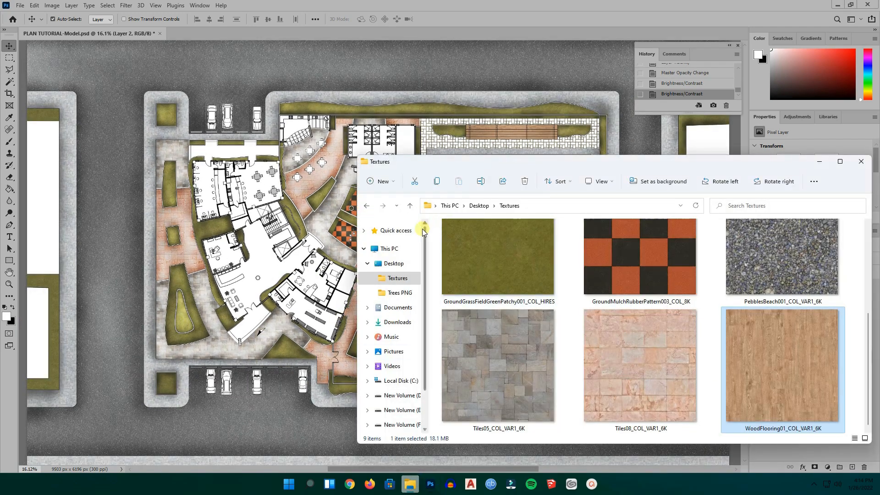
{"action": "left_click", "coordinate": [387, 266]}
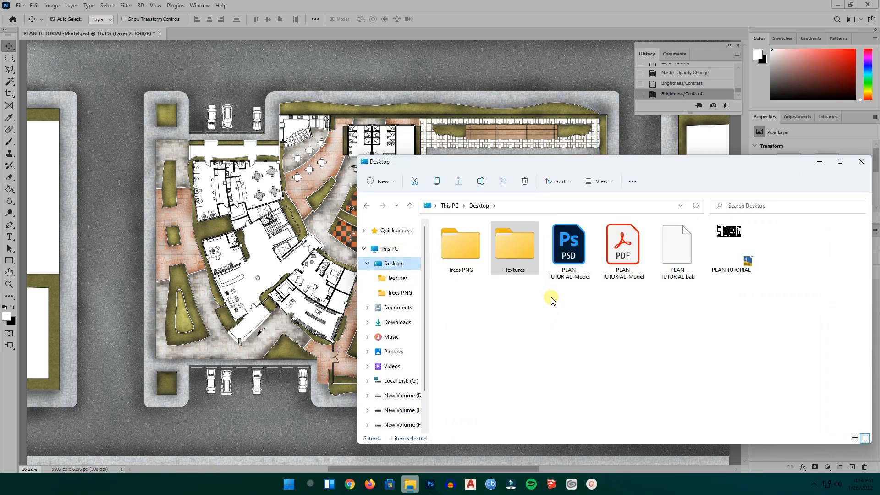
{"action": "double_click", "coordinate": [453, 260]}
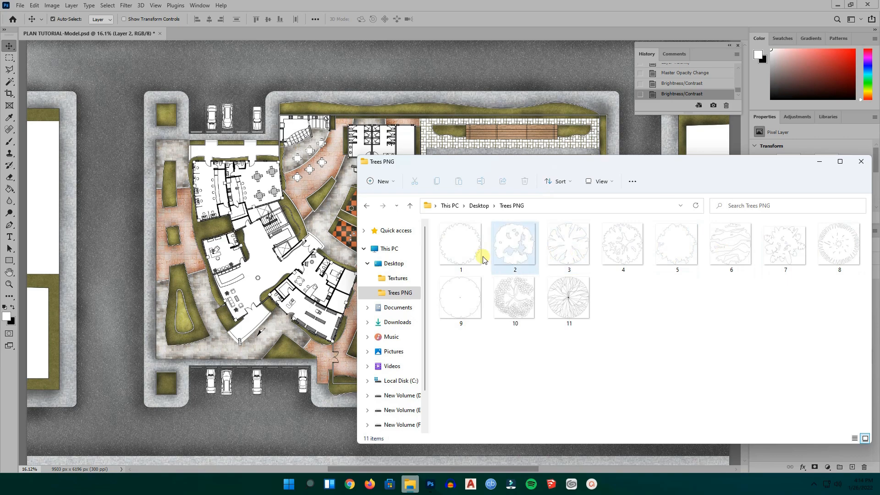
{"action": "left_click_drag", "start_coordinate": [459, 270], "coordinate": [295, 262]}
{"action": "key", "text": "Return"}
{"action": "left_click_drag", "start_coordinate": [802, 355], "coordinate": [803, 286]}
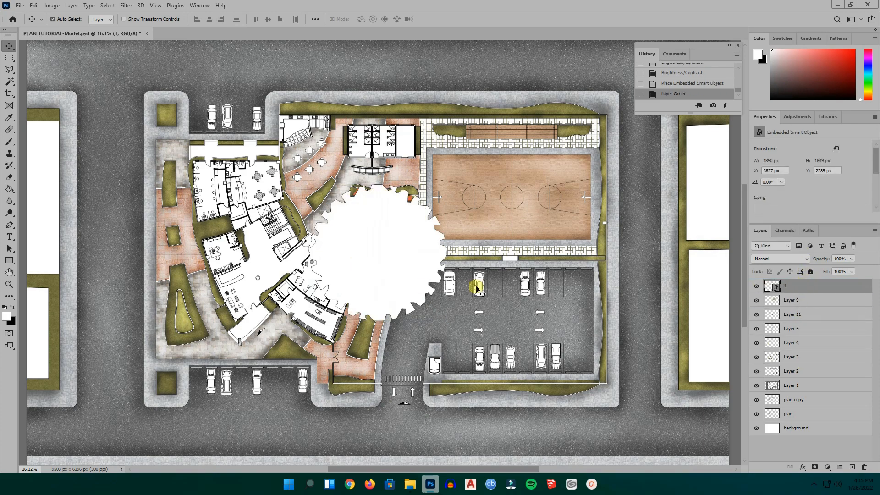
- Move tree 1 to the upper-left corner of the site plan, over the road intersection
{"action": "left_click_drag", "start_coordinate": [416, 256], "coordinate": [178, 141]}
{"action": "scroll", "coordinate": [218, 188], "scroll_direction": "down", "scroll_amount": 3}
{"action": "left_click_drag", "start_coordinate": [232, 187], "coordinate": [214, 152]}
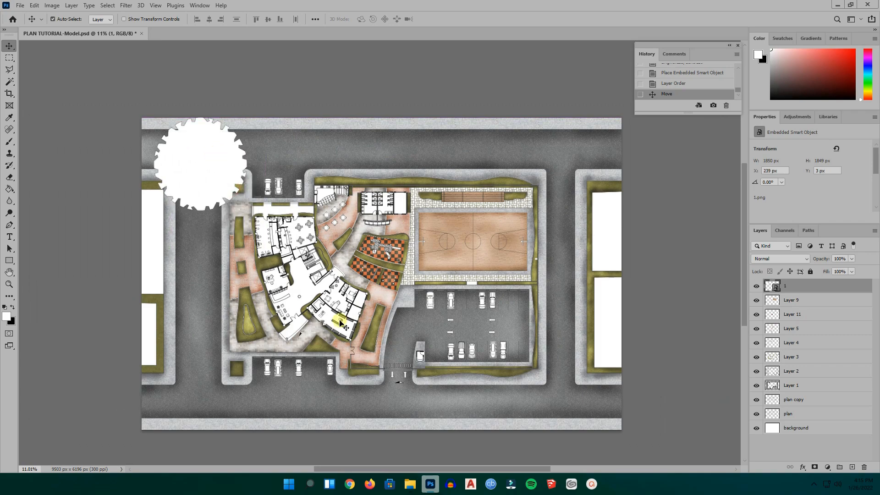
- Place tree images 2 and 3 from the Trees PNG folder beside and below tree 1
{"action": "left_click", "coordinate": [409, 484]}
{"action": "left_click_drag", "start_coordinate": [512, 238], "coordinate": [285, 170]}
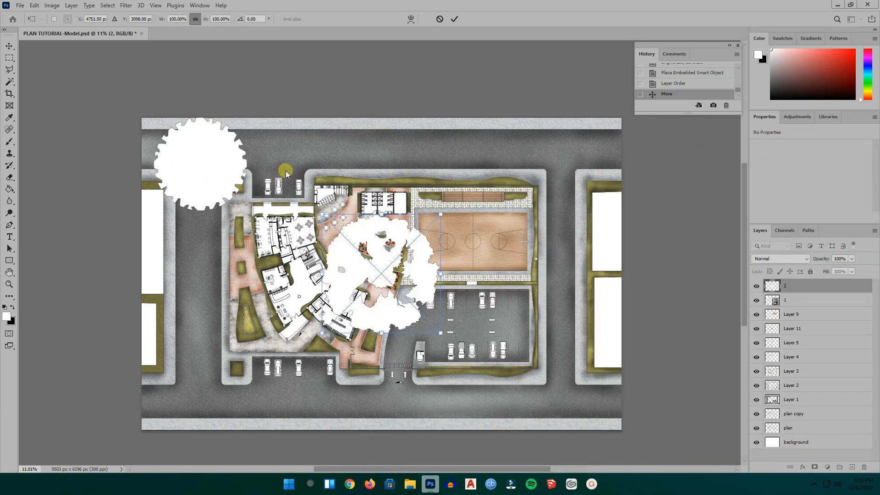
{"action": "left_click_drag", "start_coordinate": [382, 273], "coordinate": [308, 175]}
{"action": "left_click", "coordinate": [454, 19]}
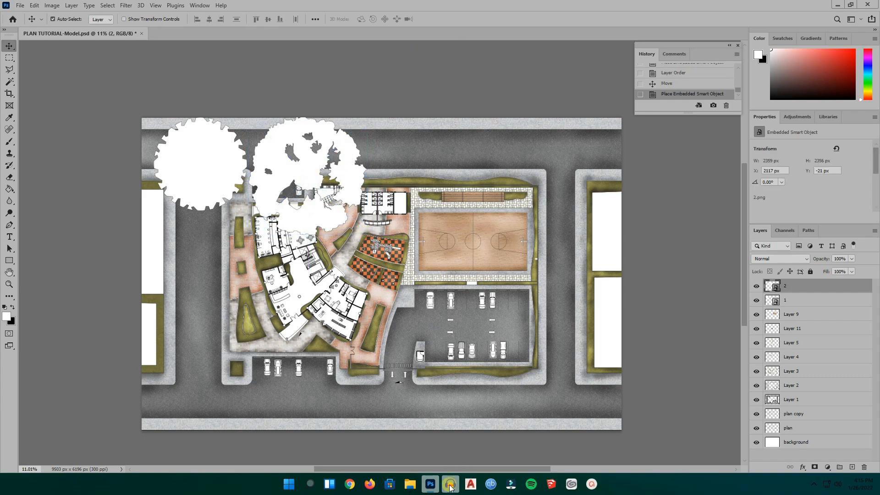
{"action": "left_click", "coordinate": [409, 485]}
{"action": "left_click_drag", "start_coordinate": [565, 241], "coordinate": [234, 275]}
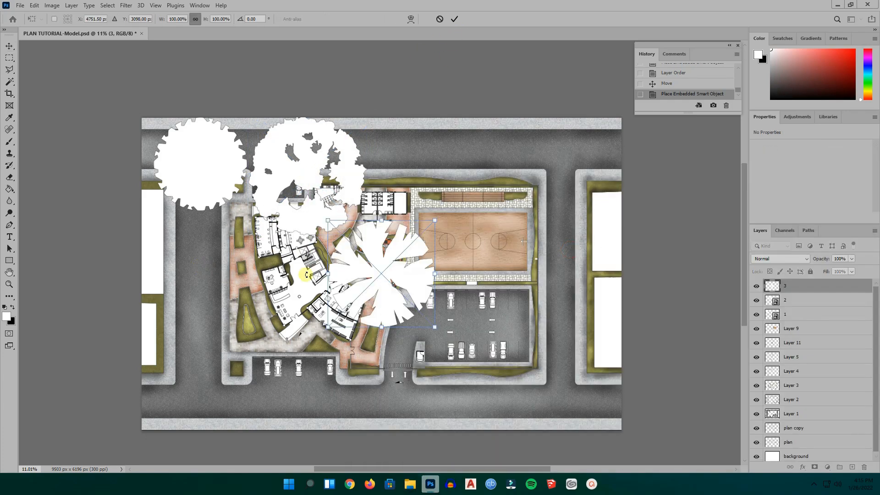
{"action": "left_click_drag", "start_coordinate": [362, 275], "coordinate": [181, 277]}
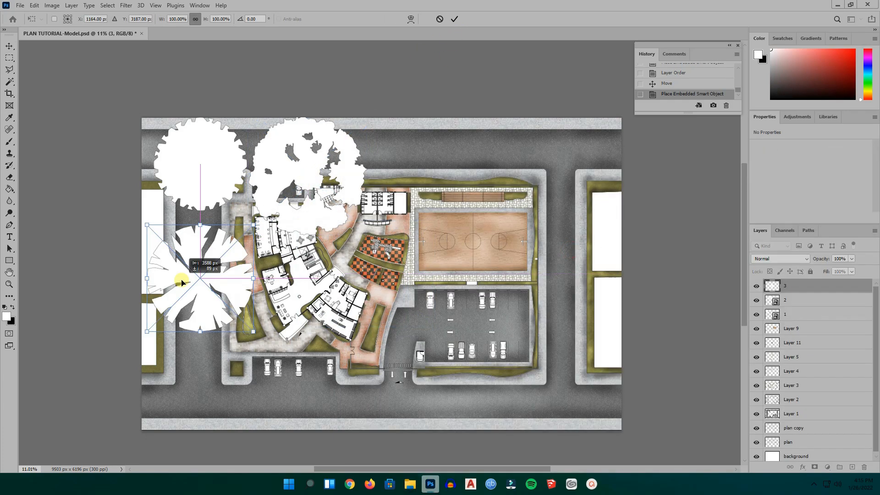
{"action": "left_click", "coordinate": [454, 19]}
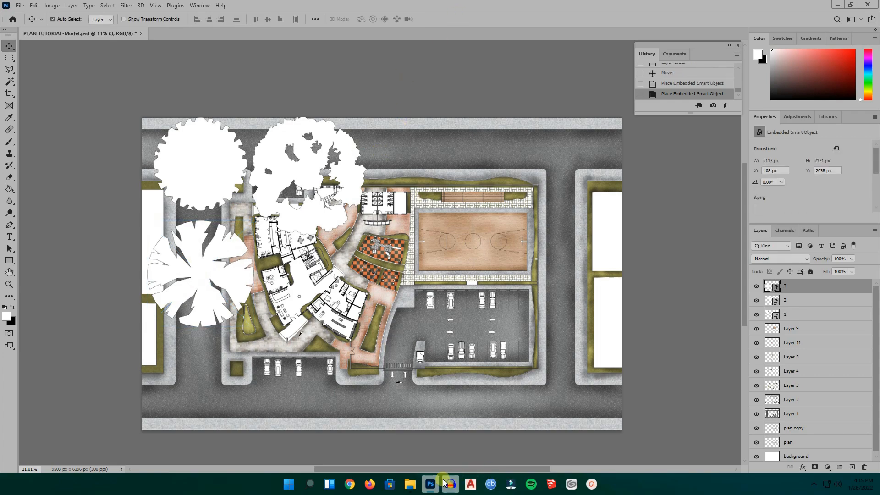
- Place tree images 4, 5 and 6 at the plan's lower-left corner, its center and beside tree 4
{"action": "left_click", "coordinate": [409, 484]}
{"action": "left_click", "coordinate": [618, 243]}
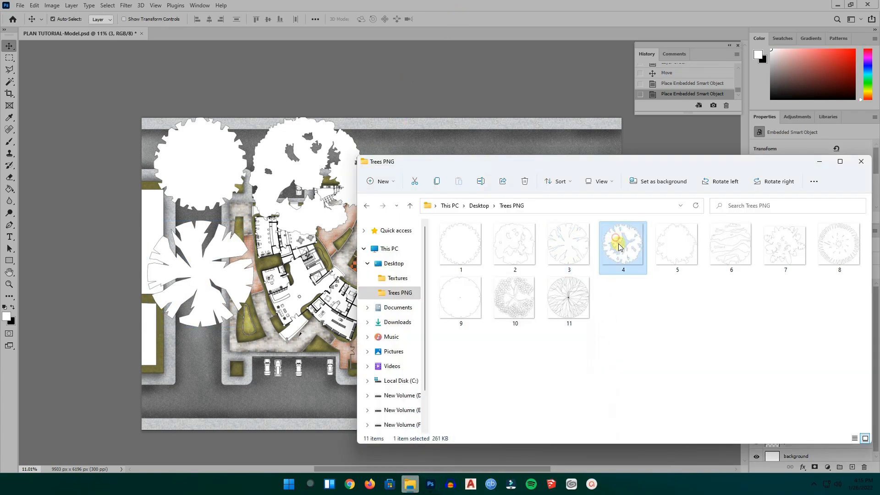
{"action": "left_click_drag", "start_coordinate": [722, 281], "coordinate": [267, 336]}
{"action": "left_click_drag", "start_coordinate": [389, 290], "coordinate": [203, 393]}
{"action": "key", "text": "Return"}
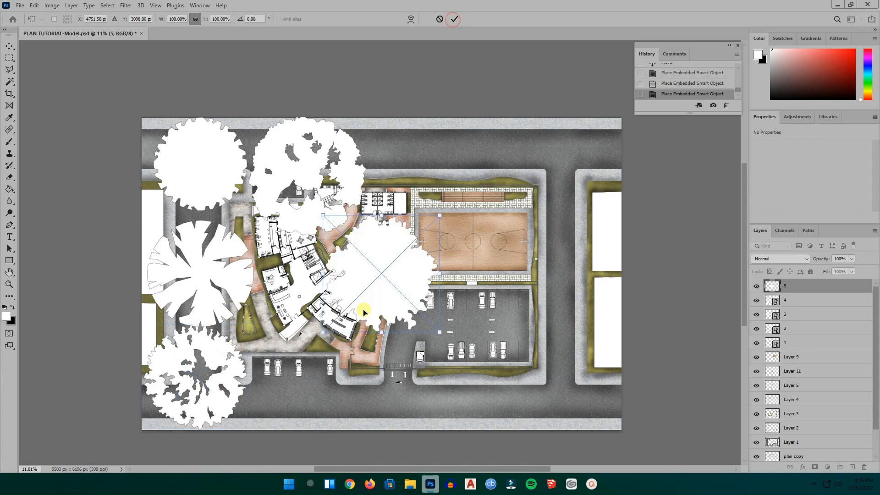
{"action": "key", "text": "Return"}
{"action": "left_click_drag", "start_coordinate": [402, 286], "coordinate": [328, 353]}
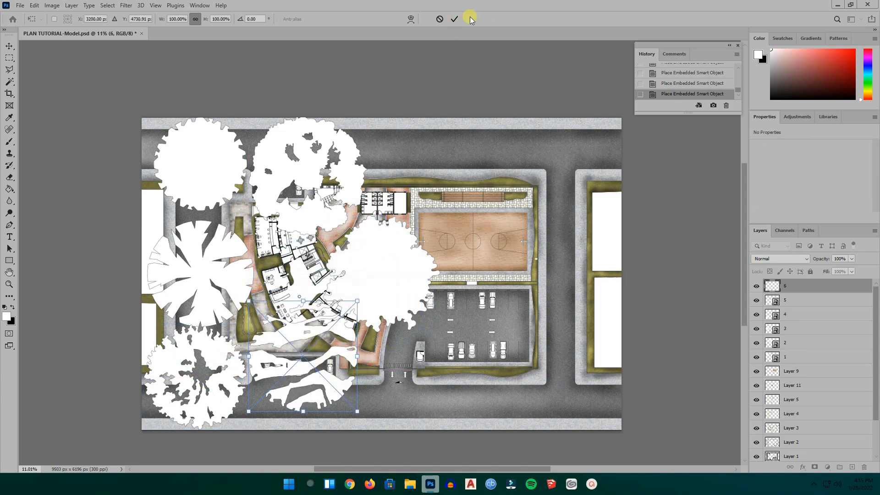
{"action": "left_click", "coordinate": [455, 20]}
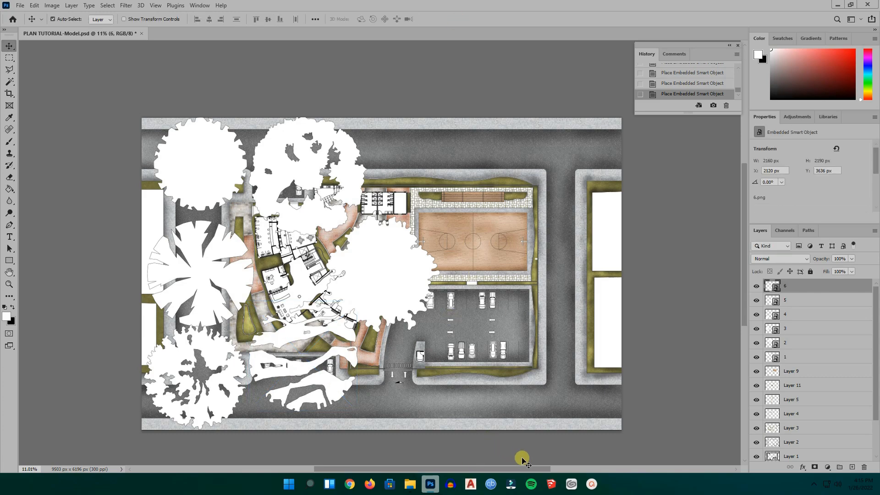
- Place tree images 7 to 11 from the Trees PNG folder, spreading them over the plan's upper middle and right half
{"action": "left_click", "coordinate": [410, 484]}
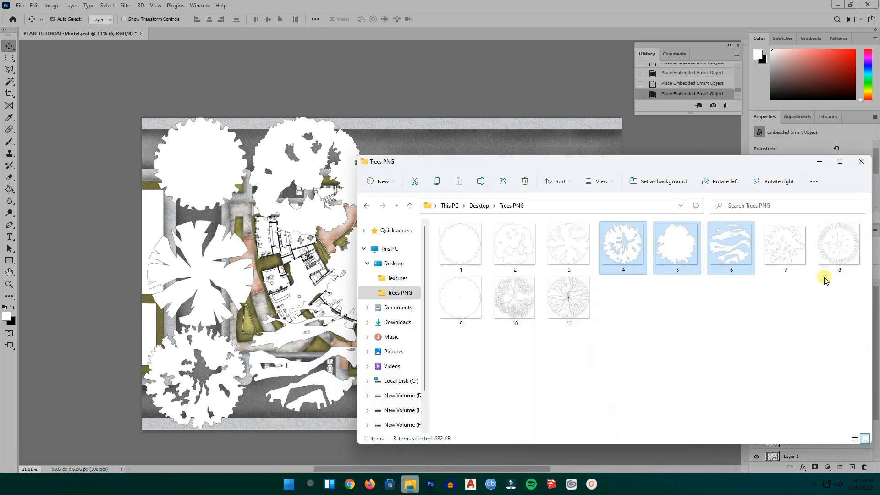
{"action": "left_click_drag", "start_coordinate": [818, 295], "coordinate": [779, 248]}
{"action": "left_click_drag", "start_coordinate": [627, 343], "coordinate": [535, 205]}
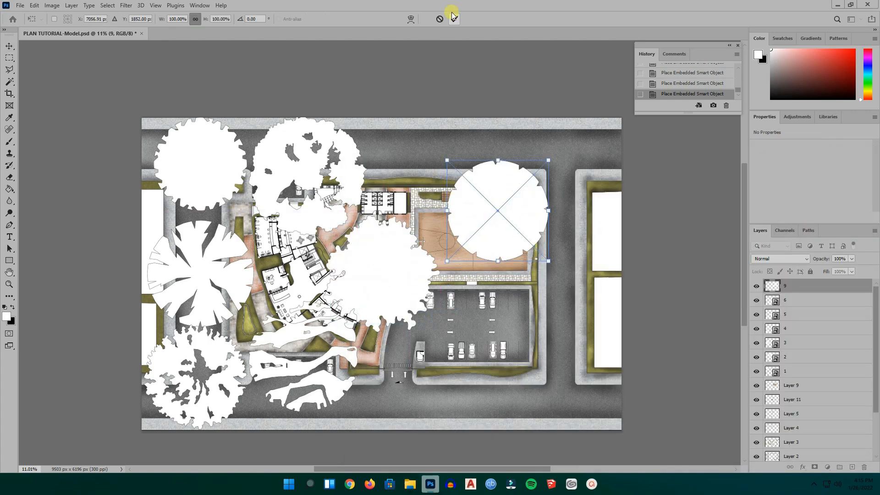
{"action": "key", "text": "Return"}
{"action": "left_click_drag", "start_coordinate": [414, 275], "coordinate": [526, 313]}
{"action": "key", "text": "Return"}
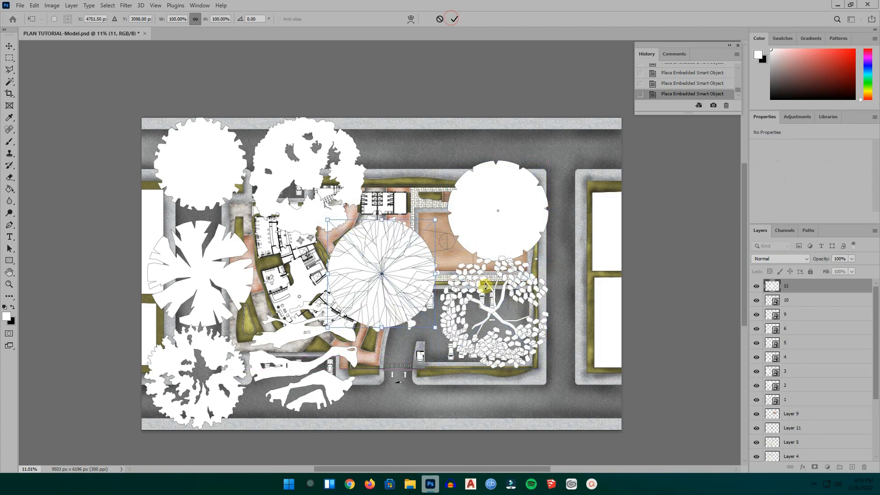
{"action": "left_click_drag", "start_coordinate": [401, 275], "coordinate": [590, 179]}
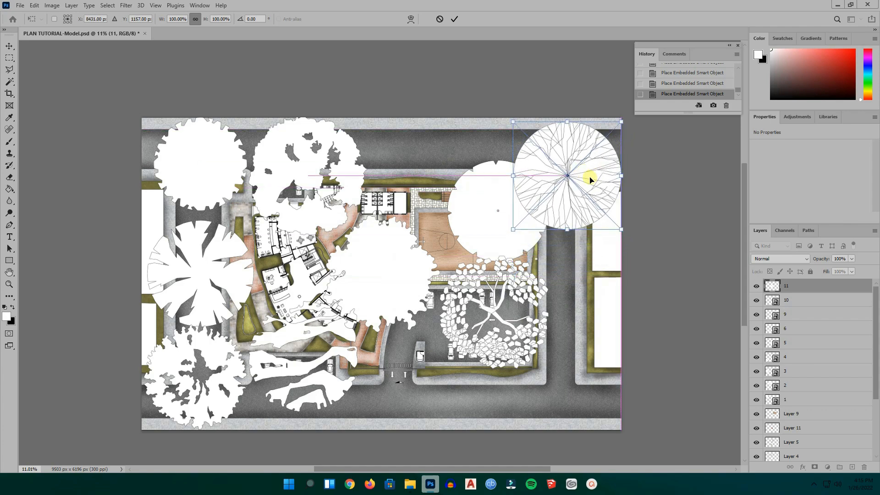
{"action": "left_click", "coordinate": [455, 19]}
{"action": "left_click_drag", "start_coordinate": [419, 252], "coordinate": [598, 282]}
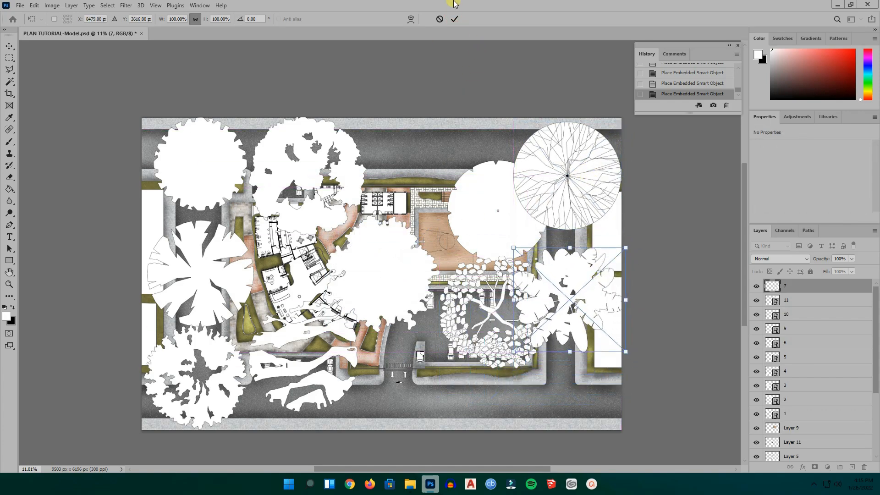
{"action": "left_click", "coordinate": [455, 19]}
{"action": "left_click_drag", "start_coordinate": [393, 256], "coordinate": [430, 156]}
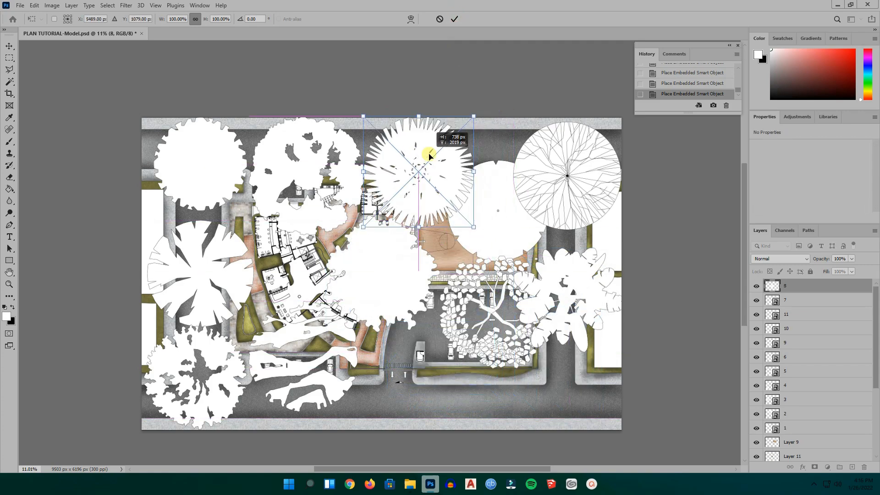
{"action": "left_click", "coordinate": [455, 19]}
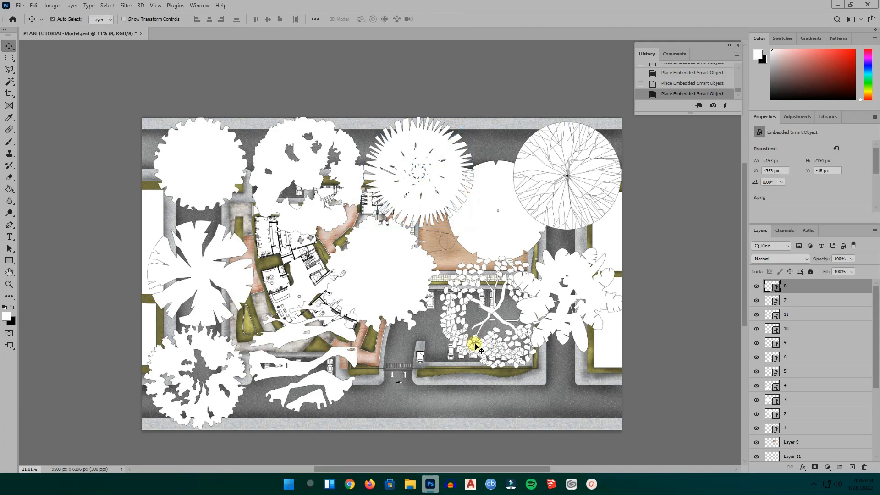
- Scale tree 1 down to about 20.94% and position it on the small square planter at the site's upper-left corner
{"action": "scroll", "coordinate": [452, 371], "scroll_direction": "down", "scroll_amount": 1}
{"action": "scroll", "coordinate": [216, 207], "scroll_direction": "up", "scroll_amount": 2}
{"action": "left_click", "coordinate": [234, 228]}
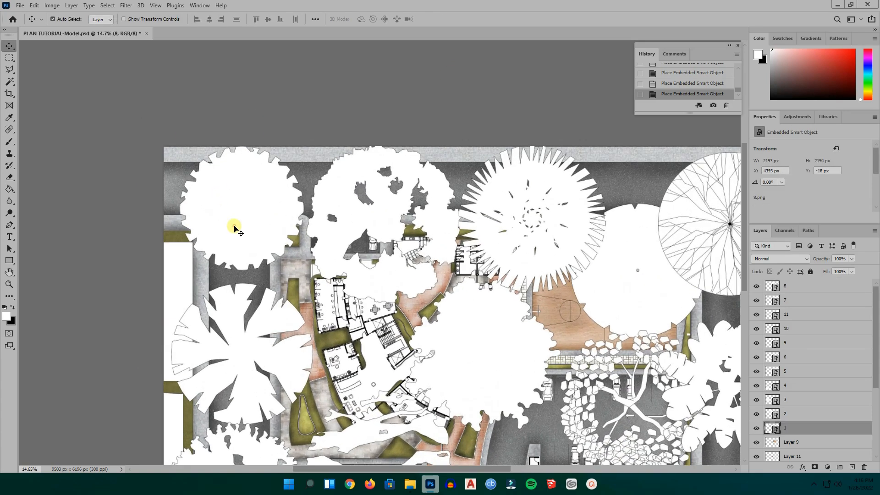
{"action": "key", "text": "ctrl+t"}
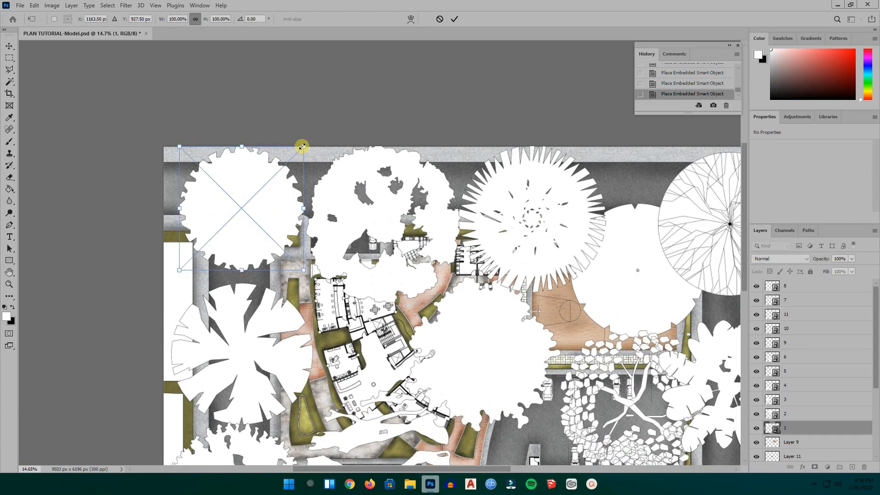
{"action": "left_click_drag", "start_coordinate": [294, 151], "coordinate": [281, 225]}
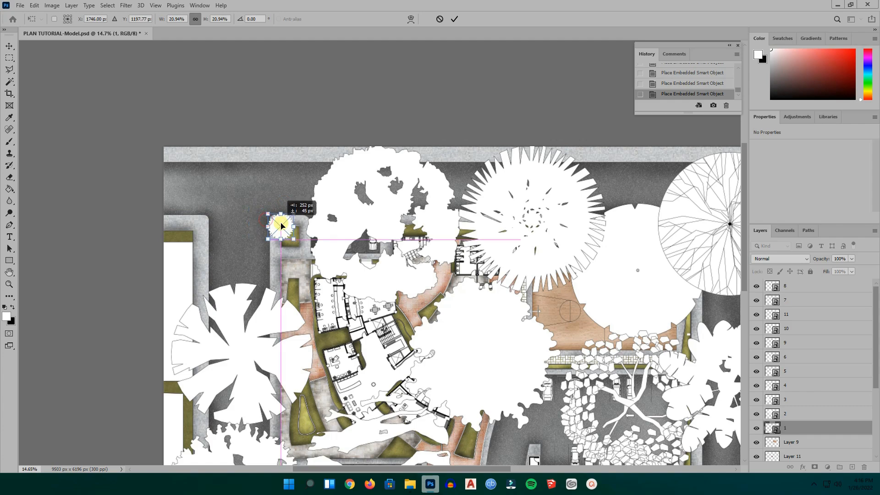
{"action": "left_click", "coordinate": [454, 20]}
{"action": "scroll", "coordinate": [287, 232], "scroll_direction": "up", "scroll_amount": 3}
{"action": "left_click_drag", "start_coordinate": [287, 232], "coordinate": [294, 237]}
- Scale tree 2 down to about 17.97% and position it overlapping tree 1 at the upper-left corner planter
{"action": "left_click", "coordinate": [382, 208]}
{"action": "scroll", "coordinate": [382, 209], "scroll_direction": "down", "scroll_amount": 3}
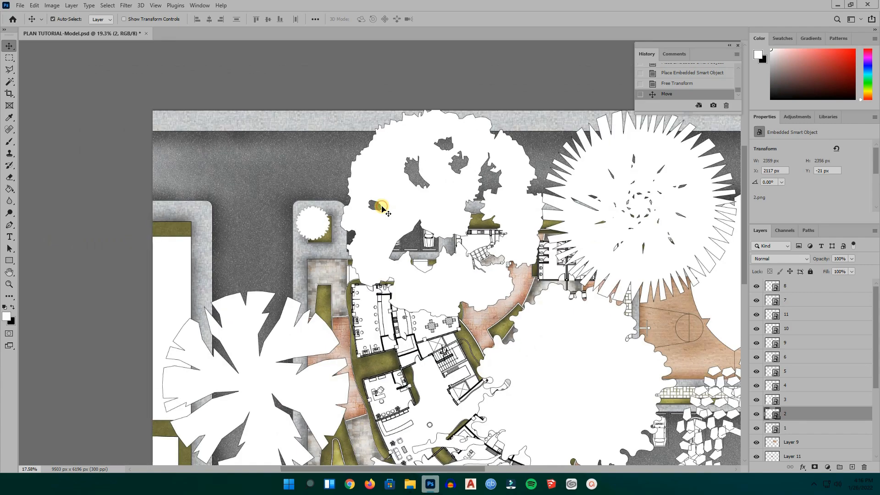
{"action": "key", "text": "ctrl+t"}
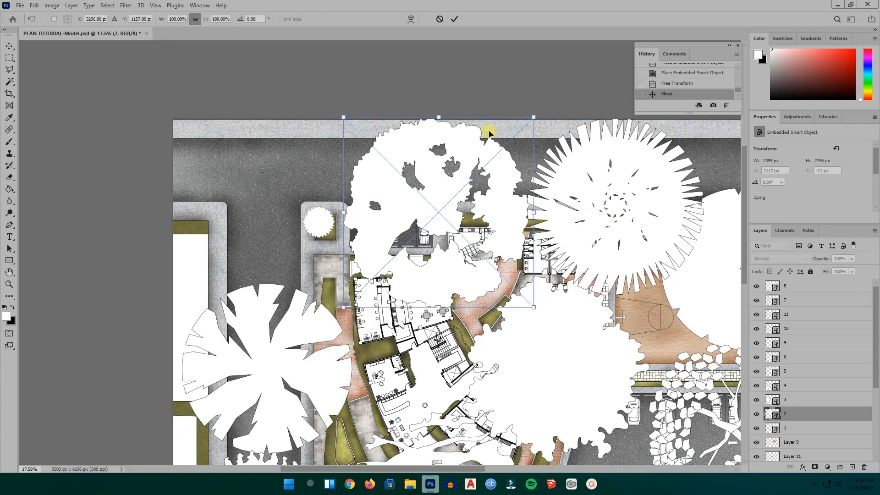
{"action": "left_click_drag", "start_coordinate": [533, 116], "coordinate": [339, 195]}
{"action": "scroll", "coordinate": [339, 216], "scroll_direction": "up", "scroll_amount": 3}
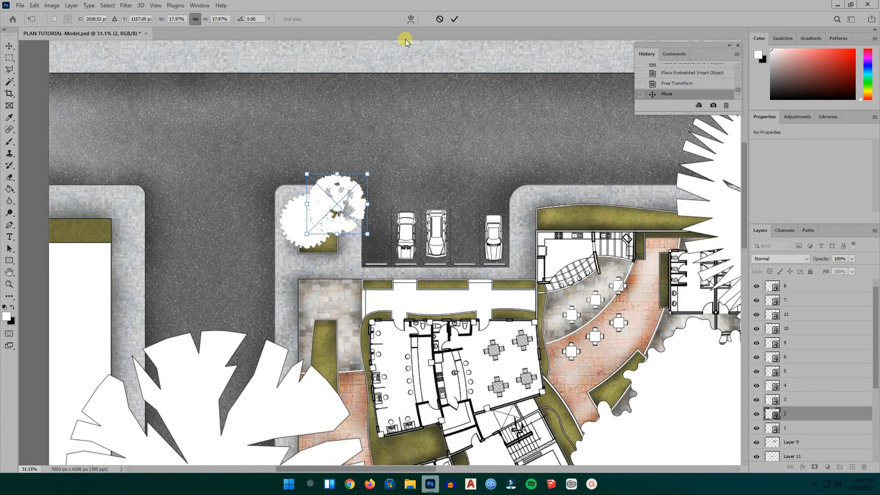
{"action": "left_click", "coordinate": [452, 20]}
- Scale tree 3 down to about 15.65% and set it at the upper end of the narrow planter west of the building
{"action": "scroll", "coordinate": [397, 85], "scroll_direction": "down", "scroll_amount": 3}
{"action": "left_click_drag", "start_coordinate": [353, 261], "coordinate": [377, 142]}
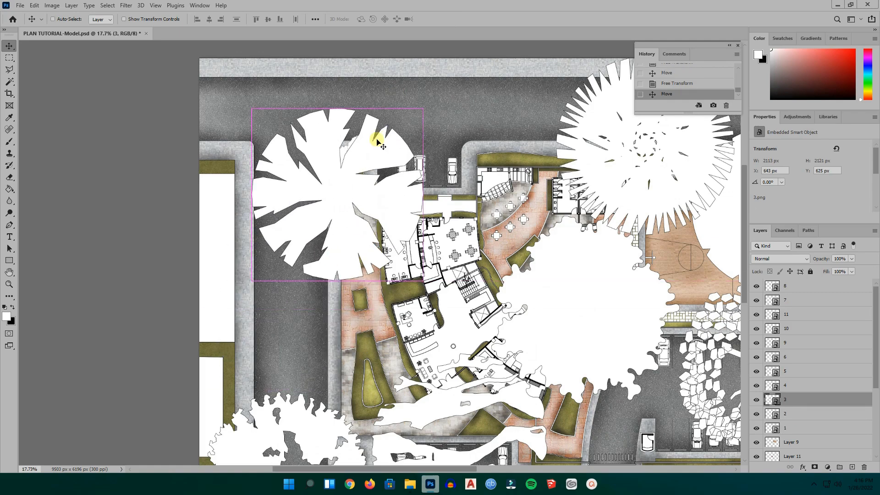
{"action": "key", "text": "ctrl+t"}
{"action": "key", "text": "ctrl+r"}
{"action": "left_click_drag", "start_coordinate": [431, 116], "coordinate": [373, 220]}
{"action": "scroll", "coordinate": [217, 128], "scroll_direction": "down", "scroll_amount": 4}
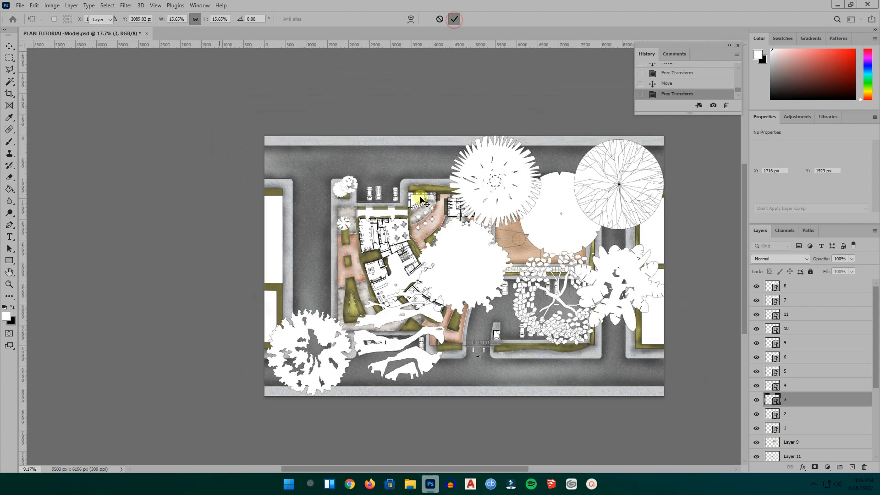
{"action": "scroll", "coordinate": [494, 173], "scroll_direction": "up", "scroll_amount": 1}
{"action": "key", "text": "Return"}
- Scale tree 8 down to 14.62% and position it in the upper part of the large planter southwest of the building
{"action": "left_click_drag", "start_coordinate": [493, 173], "coordinate": [358, 214]}
{"action": "key", "text": "ctrl+t"}
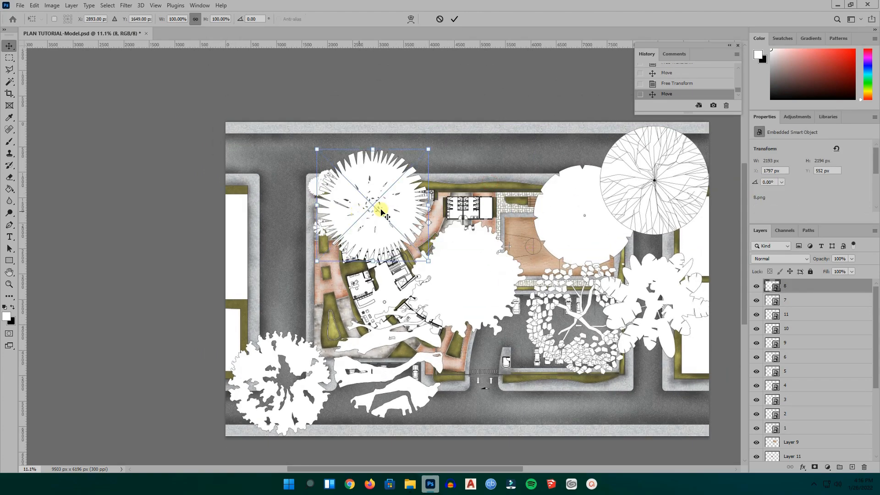
{"action": "left_click_drag", "start_coordinate": [422, 154], "coordinate": [338, 250]}
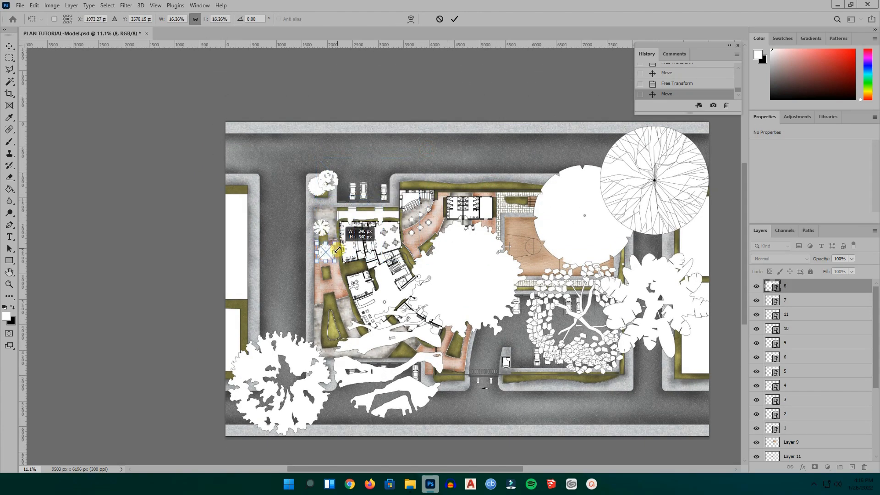
{"action": "scroll", "coordinate": [353, 312], "scroll_direction": "up", "scroll_amount": 3}
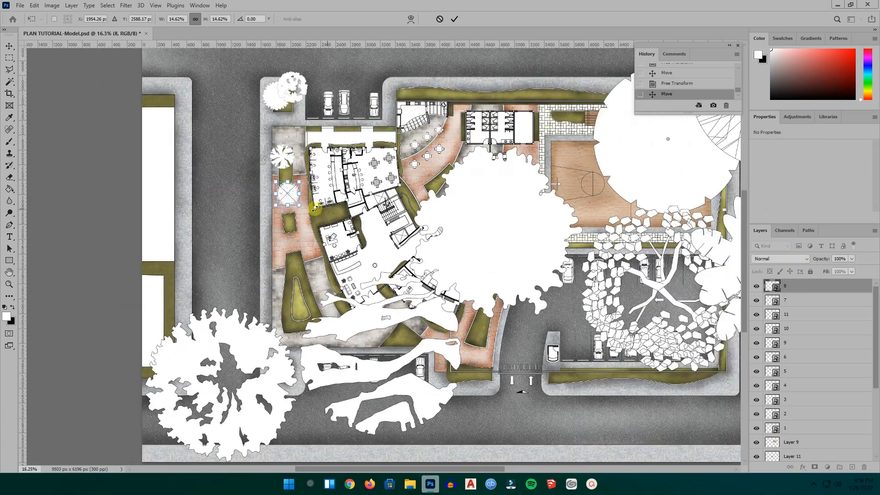
{"action": "left_click_drag", "start_coordinate": [290, 196], "coordinate": [300, 286]}
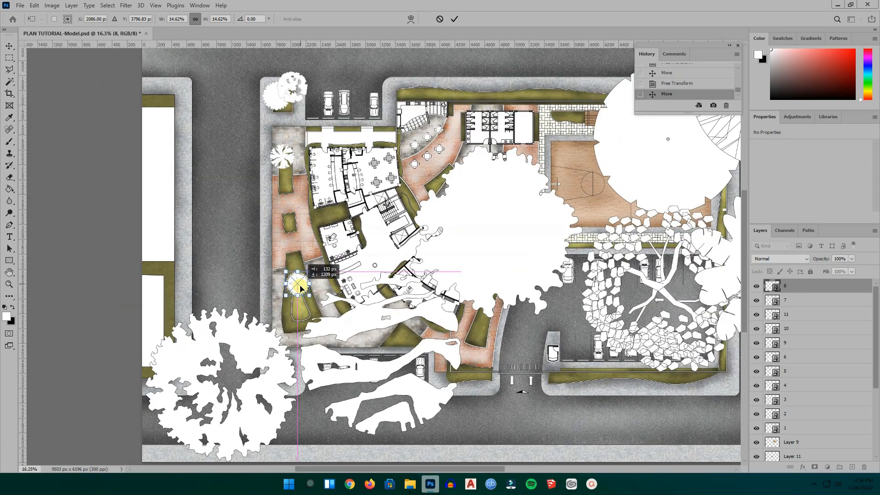
{"action": "left_click", "coordinate": [456, 18]}
- Scale tree 4 down to about 17.44% and position it just below tree 8 in the southwest planter
{"action": "scroll", "coordinate": [260, 143], "scroll_direction": "down", "scroll_amount": 3}
{"action": "scroll", "coordinate": [420, 316], "scroll_direction": "up", "scroll_amount": 2}
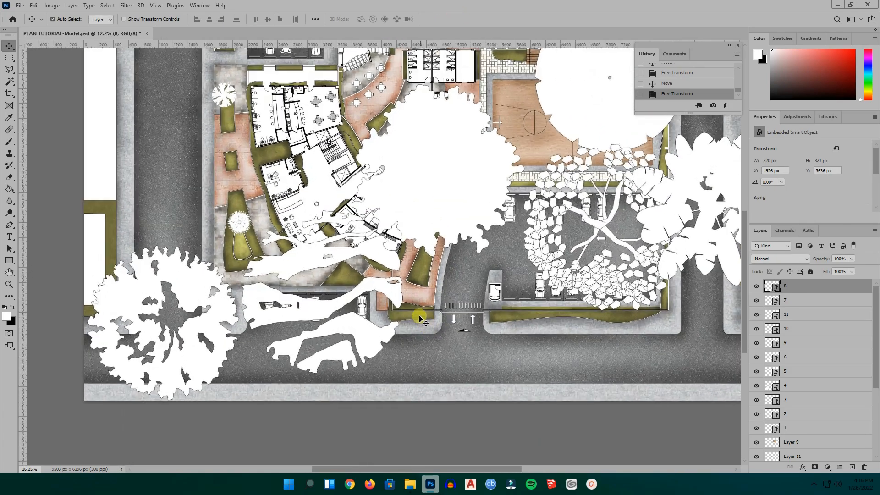
{"action": "left_click", "coordinate": [220, 311]}
{"action": "key", "text": "ctrl+t"}
{"action": "mouse_move", "coordinate": [239, 246]}
{"action": "left_mouse_down"}
{"action": "mouse_move", "coordinate": [130, 370]}
{"action": "mouse_move", "coordinate": [211, 260]}
{"action": "mouse_move", "coordinate": [235, 239]}
{"action": "mouse_move", "coordinate": [245, 240]}
{"action": "mouse_move", "coordinate": [239, 248]}
{"action": "left_mouse_up"}
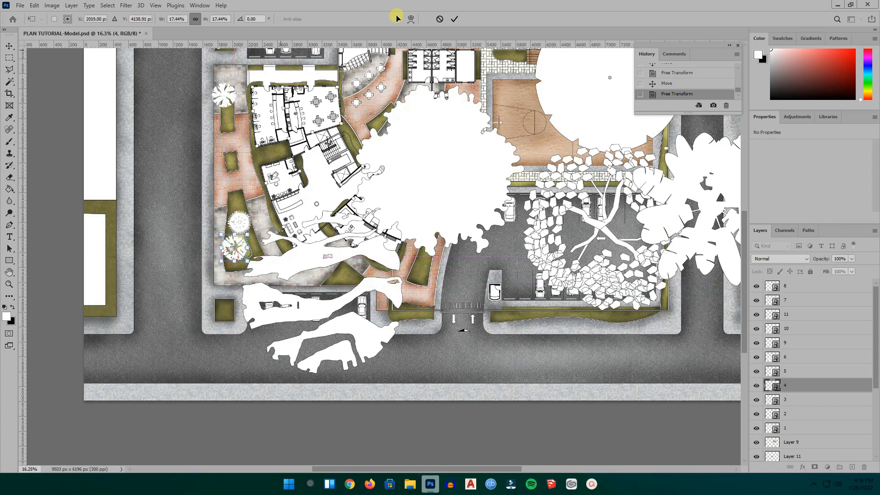
{"action": "left_click", "coordinate": [454, 18]}
- Scale tree 6 down to about 17.51% and position it over the small square planter on the west brick paving
{"action": "left_click_drag", "start_coordinate": [304, 255], "coordinate": [308, 206]}
{"action": "key", "text": "super"}
{"action": "left_click", "coordinate": [271, 254]}
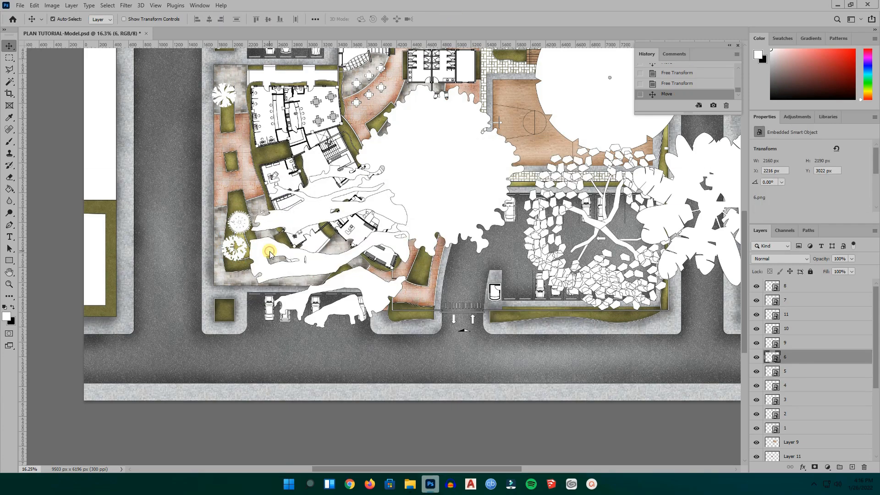
{"action": "left_click_drag", "start_coordinate": [311, 221], "coordinate": [316, 210]}
{"action": "key", "text": "ctrl+t"}
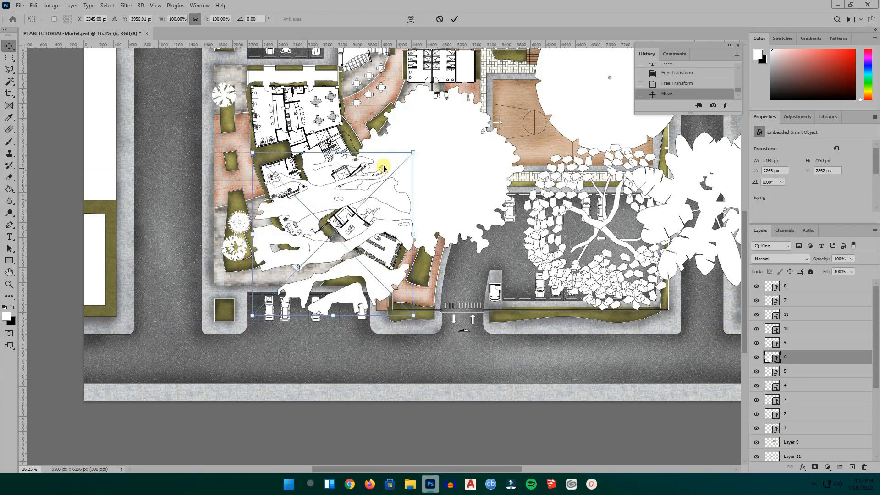
{"action": "left_click_drag", "start_coordinate": [414, 153], "coordinate": [239, 168]}
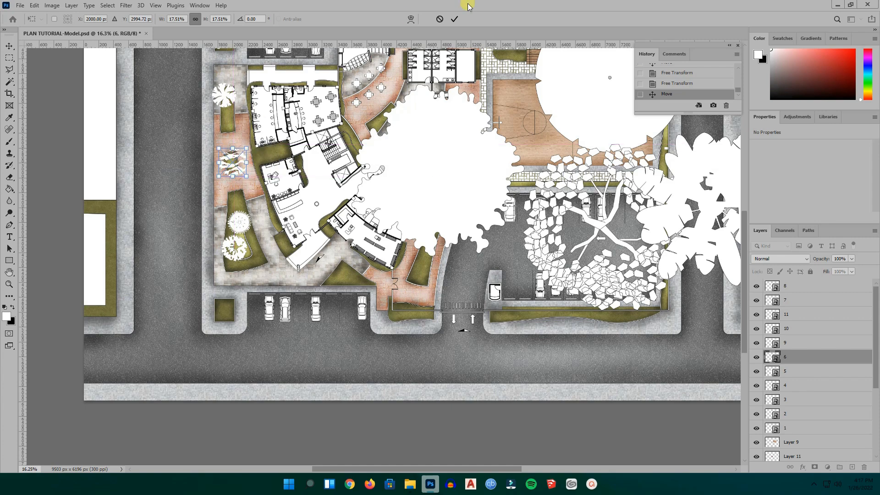
- Scale tree 5 down to about 16.11% and position it at the west end of the planter beside the south entrance
{"action": "left_click_drag", "start_coordinate": [440, 170], "coordinate": [405, 212]}
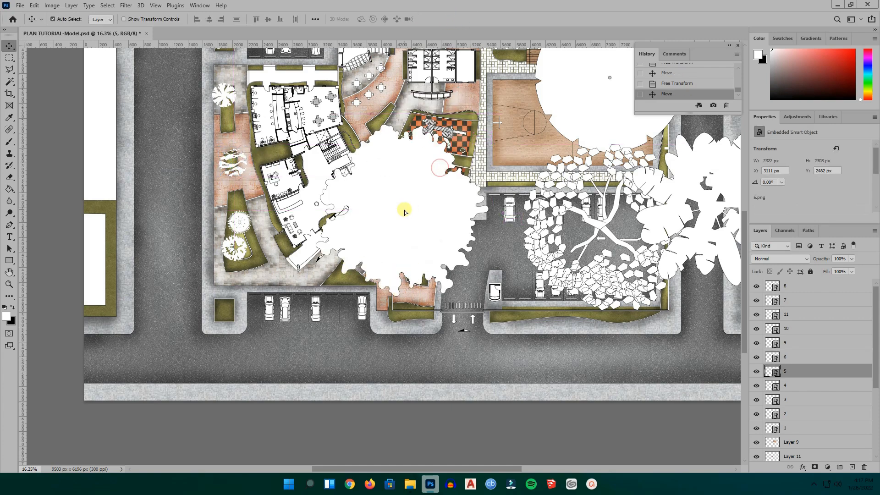
{"action": "key", "text": "ctrl+t"}
{"action": "left_click_drag", "start_coordinate": [488, 124], "coordinate": [400, 310]}
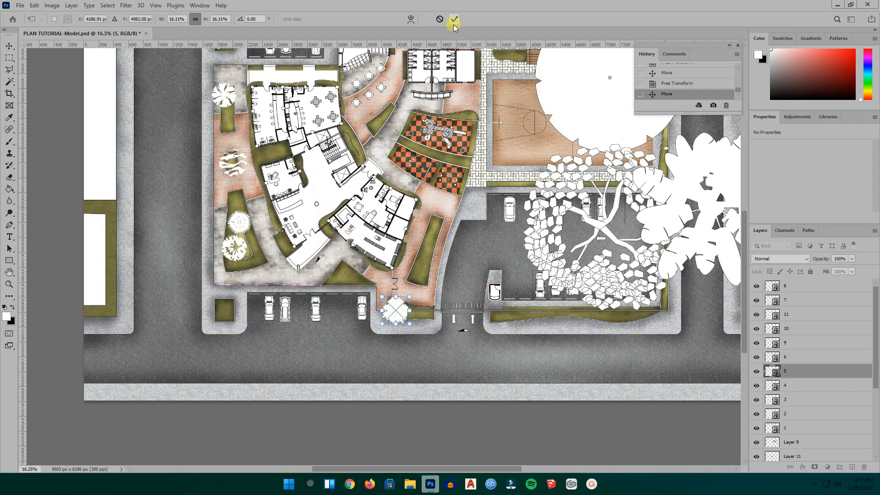
{"action": "scroll", "coordinate": [361, 221], "scroll_direction": "down", "scroll_amount": 2}
- Scale tree 10 down to about 330 px wide and position it at the west end of the planter strip south of the parking lot
{"action": "left_click_drag", "start_coordinate": [579, 275], "coordinate": [480, 247]}
{"action": "key", "text": "ctrl+t"}
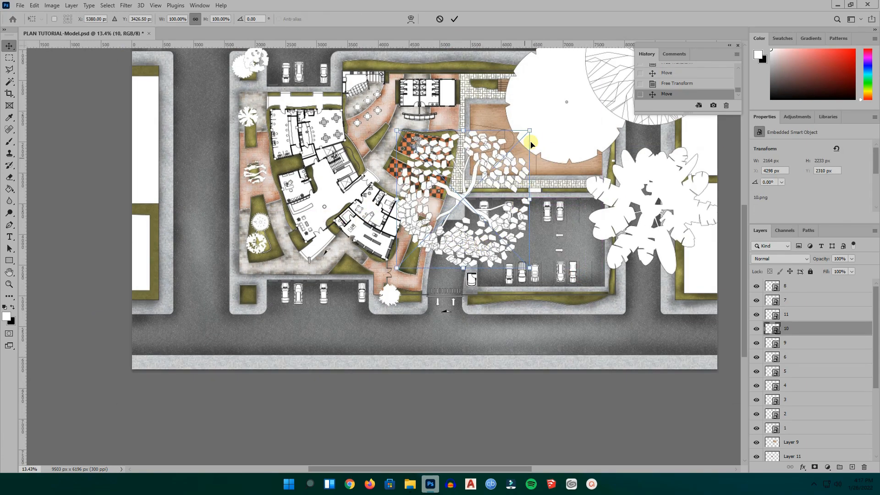
{"action": "left_click_drag", "start_coordinate": [530, 131], "coordinate": [417, 248]}
{"action": "left_click_drag", "start_coordinate": [407, 258], "coordinate": [477, 301]}
{"action": "scroll", "coordinate": [477, 300], "scroll_direction": "up", "scroll_amount": 3}
{"action": "scroll", "coordinate": [299, 301], "scroll_direction": "down", "scroll_amount": 5}
{"action": "left_click", "coordinate": [455, 19]}
- Scale tree 11 down and position it just east of tree 10 in the planter strip south of the parking lot
{"action": "left_click_drag", "start_coordinate": [552, 113], "coordinate": [479, 308]}
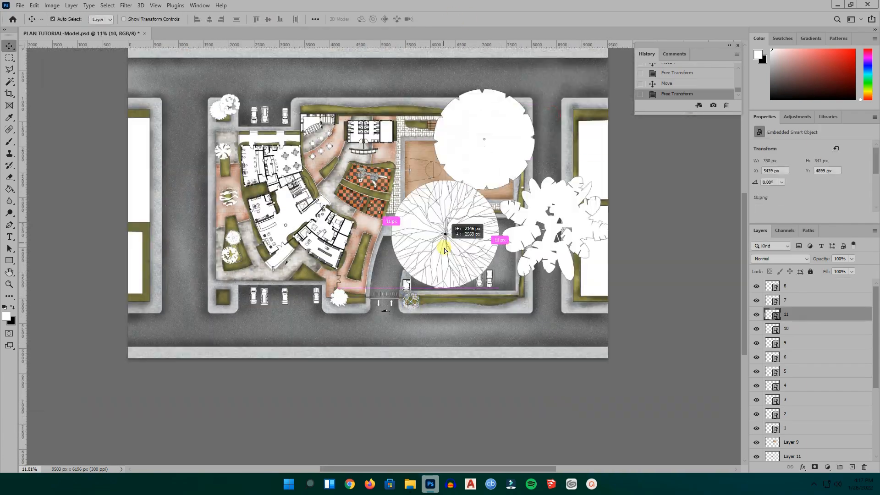
{"action": "scroll", "coordinate": [489, 318], "scroll_direction": "up", "scroll_amount": 3}
{"action": "key", "text": "ctrl+t"}
{"action": "left_click_drag", "start_coordinate": [547, 218], "coordinate": [423, 343]}
{"action": "left_click_drag", "start_coordinate": [413, 353], "coordinate": [409, 296]}
{"action": "left_click", "coordinate": [454, 19]}
- Scale tree 9 down and position it just east of tree 11 in the same planter strip
{"action": "left_click_drag", "start_coordinate": [471, 108], "coordinate": [466, 274]}
{"action": "key", "text": "ctrl+t"}
{"action": "left_click_drag", "start_coordinate": [542, 180], "coordinate": [447, 279]}
{"action": "scroll", "coordinate": [427, 314], "scroll_direction": "up", "scroll_amount": 6}
{"action": "key", "text": "Return"}
- Scale tree 7 down to fit the width of the strip south of the parking lot and position it east of tree 9
{"action": "left_click_drag", "start_coordinate": [476, 166], "coordinate": [403, 222]}
{"action": "key", "text": "ctrl+t"}
{"action": "scroll", "coordinate": [309, 302], "scroll_direction": "up", "scroll_amount": 8}
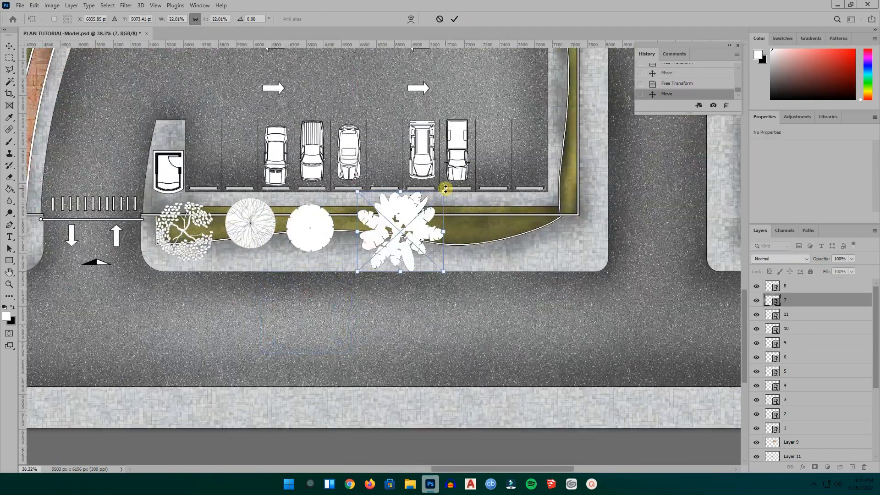
{"action": "left_click_drag", "start_coordinate": [445, 189], "coordinate": [400, 232]}
{"action": "scroll", "coordinate": [371, 245], "scroll_direction": "up", "scroll_amount": 8}
{"action": "left_click_drag", "start_coordinate": [374, 239], "coordinate": [356, 189]}
- Lower the opacity of tree 7 and adjust its position in the planter strip
{"action": "scroll", "coordinate": [339, 183], "scroll_direction": "up", "scroll_amount": 4}
{"action": "left_click_drag", "start_coordinate": [852, 269], "coordinate": [846, 269]}
{"action": "left_click_drag", "start_coordinate": [392, 209], "coordinate": [402, 193]}
{"action": "scroll", "coordinate": [548, 207], "scroll_direction": "down", "scroll_amount": 4}
- Scale down the other trees in the planter strip south of the parking lot and nudge them into place
{"action": "left_click", "coordinate": [321, 234]}
{"action": "key", "text": "ctrl+t"}
{"action": "left_click_drag", "start_coordinate": [353, 273], "coordinate": [315, 234]}
{"action": "left_click_drag", "start_coordinate": [288, 192], "coordinate": [324, 197]}
{"action": "left_click", "coordinate": [454, 19]}
{"action": "left_click", "coordinate": [190, 225]}
{"action": "key", "text": "Return"}
{"action": "scroll", "coordinate": [278, 285], "scroll_direction": "down", "scroll_amount": 3}
{"action": "left_click_drag", "start_coordinate": [279, 284], "coordinate": [285, 288]}
{"action": "scroll", "coordinate": [232, 265], "scroll_direction": "down", "scroll_amount": 3}
{"action": "scroll", "coordinate": [236, 273], "scroll_direction": "up", "scroll_amount": 6}
- Set the opacity of trees 11 and 9 to 86%
{"action": "left_click", "coordinate": [557, 196]}
{"action": "key", "text": "8"}
{"action": "key", "text": "6"}
{"action": "left_click", "coordinate": [670, 206]}
{"action": "key", "text": "8"}
{"action": "key", "text": "6"}
- Move trees 11 and 9 west so they sit overlapping beside tree 10 in the planter strip
{"action": "left_click_drag", "start_coordinate": [532, 215], "coordinate": [358, 216]}
{"action": "left_click_drag", "start_coordinate": [635, 240], "coordinate": [383, 234]}
{"action": "scroll", "coordinate": [382, 233], "scroll_direction": "down", "scroll_amount": 4}
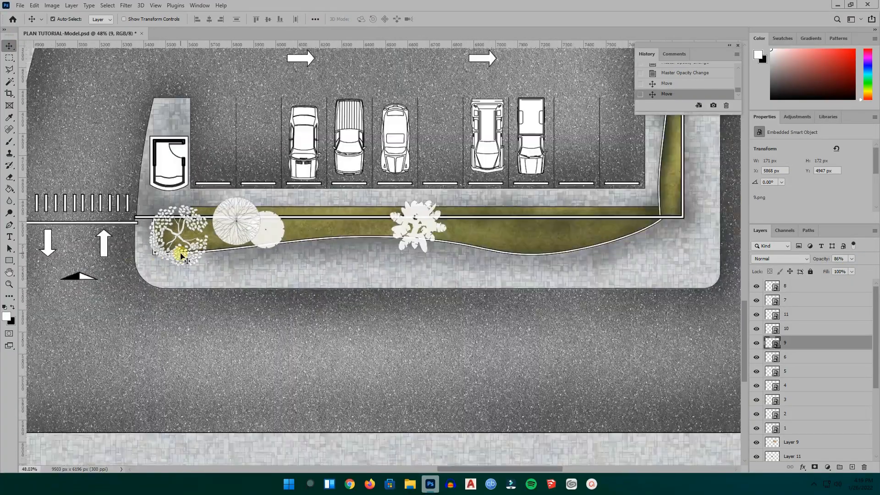
- Place copies of trees 10, 7 and 9 further east along the planter strip south of the parking lot
{"action": "left_click_drag", "start_coordinate": [177, 236], "coordinate": [530, 236]}
{"action": "left_click_drag", "start_coordinate": [417, 226], "coordinate": [586, 231]}
{"action": "left_click_drag", "start_coordinate": [265, 229], "coordinate": [348, 250]}
{"action": "key", "text": "ctrl+t"}
{"action": "left_click_drag", "start_coordinate": [321, 247], "coordinate": [571, 228]}
{"action": "key", "text": "Return"}
- Distribute copies of trees 9 and 11 over more planters, including the north strip, the narrow west planter and the bed inside the building
{"action": "scroll", "coordinate": [305, 236], "scroll_direction": "down", "scroll_amount": 2}
{"action": "scroll", "coordinate": [570, 228], "scroll_direction": "up", "scroll_amount": 2}
{"action": "left_click_drag", "start_coordinate": [395, 290], "coordinate": [447, 253]}
{"action": "scroll", "coordinate": [448, 254], "scroll_direction": "down", "scroll_amount": 2}
{"action": "scroll", "coordinate": [393, 63], "scroll_direction": "up", "scroll_amount": 2}
{"action": "left_click_drag", "start_coordinate": [393, 62], "coordinate": [418, 205]}
{"action": "left_click_drag", "start_coordinate": [97, 127], "coordinate": [491, 197]}
{"action": "scroll", "coordinate": [350, 255], "scroll_direction": "down", "scroll_amount": 2}
{"action": "left_click_drag", "start_coordinate": [350, 255], "coordinate": [266, 236]}
{"action": "scroll", "coordinate": [278, 112], "scroll_direction": "down", "scroll_amount": 2}
{"action": "scroll", "coordinate": [279, 113], "scroll_direction": "up", "scroll_amount": 5}
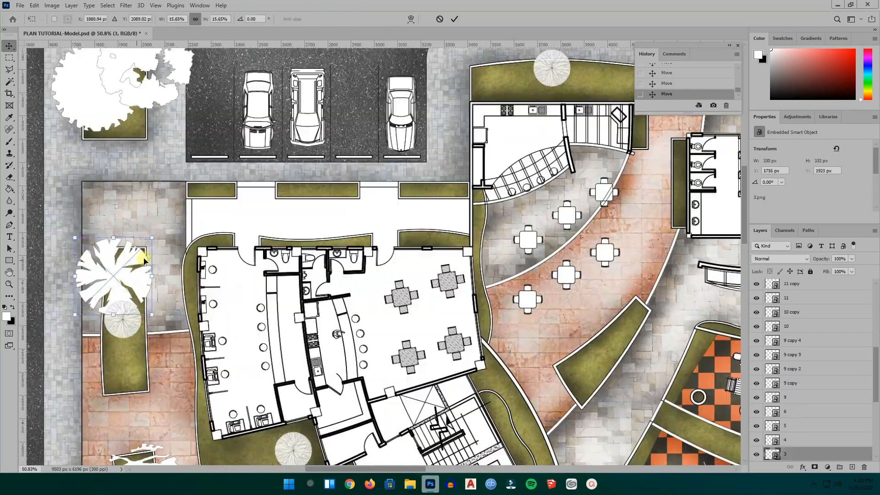
- Scale tree 3 down to about 5.82% at the upper end of the narrow west planter and lower its opacity to 78%
{"action": "left_click", "coordinate": [108, 303]}
{"action": "key", "text": "ctrl+t"}
{"action": "scroll", "coordinate": [108, 302], "scroll_direction": "up", "scroll_amount": 3}
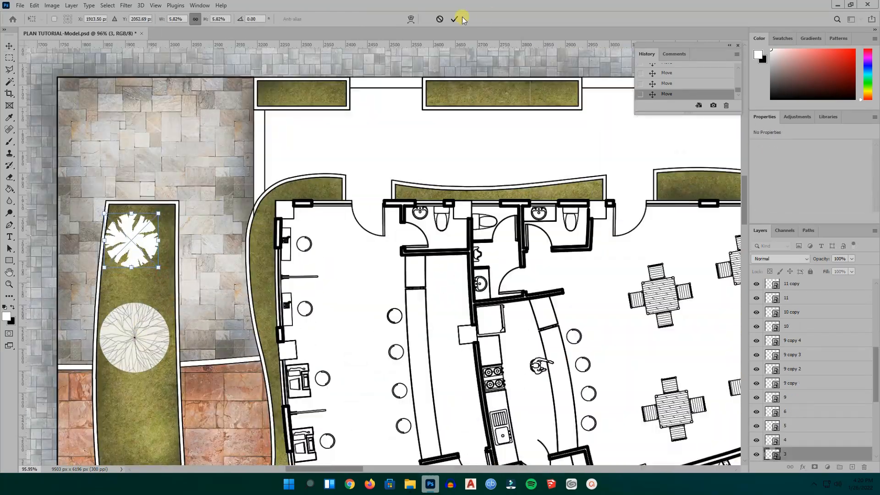
{"action": "left_click", "coordinate": [454, 18]}
{"action": "left_click_drag", "start_coordinate": [845, 271], "coordinate": [843, 272]}
{"action": "scroll", "coordinate": [412, 230], "scroll_direction": "down", "scroll_amount": 3}
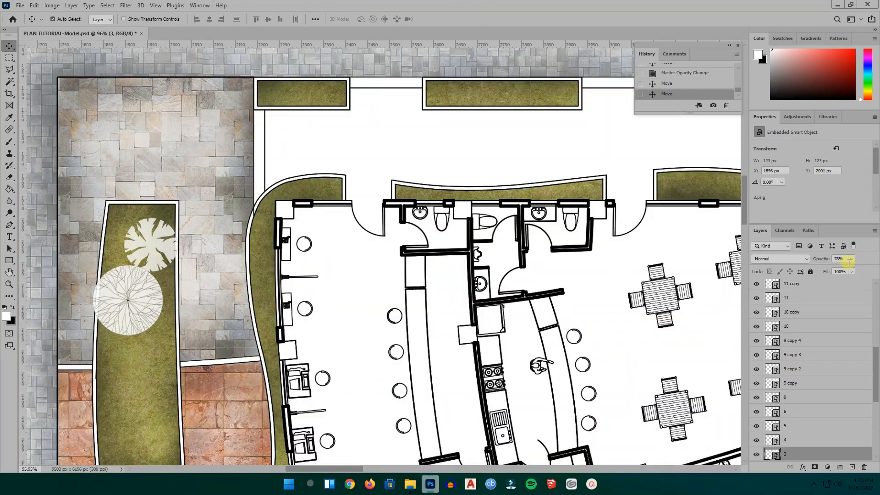
- Scale tree 6 down to fit inside the small square planter on the west brick paving
{"action": "scroll", "coordinate": [166, 346], "scroll_direction": "down", "scroll_amount": 2}
{"action": "scroll", "coordinate": [156, 362], "scroll_direction": "up", "scroll_amount": 3}
{"action": "left_click", "coordinate": [142, 367]}
{"action": "key", "text": "ctrl+t"}
{"action": "left_click_drag", "start_coordinate": [161, 353], "coordinate": [158, 362]}
{"action": "key", "text": "Return"}
- Place tree copies in the planted bed within the building's west side and lower the selected tree's opacity
{"action": "scroll", "coordinate": [157, 362], "scroll_direction": "up", "scroll_amount": 3}
{"action": "left_click_drag", "start_coordinate": [201, 316], "coordinate": [236, 280]}
{"action": "scroll", "coordinate": [556, 230], "scroll_direction": "down", "scroll_amount": 2}
{"action": "scroll", "coordinate": [246, 309], "scroll_direction": "down", "scroll_amount": 2}
{"action": "left_click", "coordinate": [851, 259]}
{"action": "left_click_drag", "start_coordinate": [845, 271], "coordinate": [847, 272]}
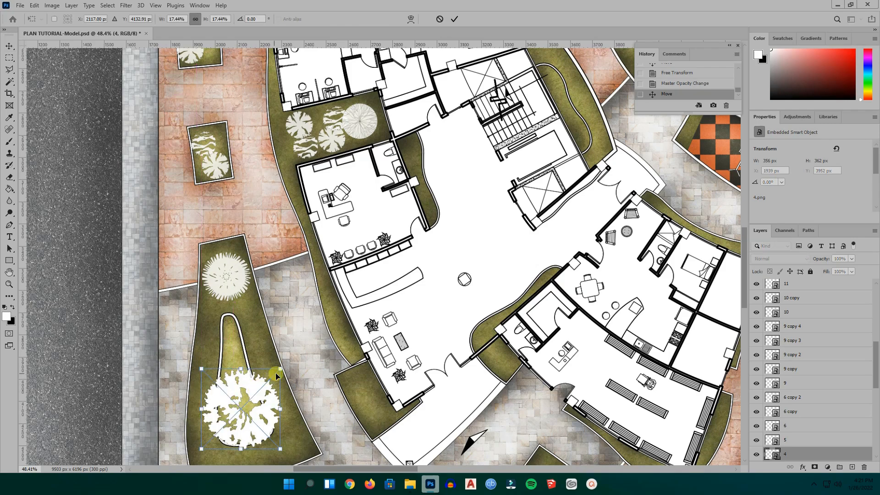
- Shrink trees 1 and 2 to fit the square northwest planter, making tree 2 about 193 px wide with 75% opacity
{"action": "scroll", "coordinate": [366, 252], "scroll_direction": "down", "scroll_amount": 3}
{"action": "scroll", "coordinate": [366, 252], "scroll_direction": "up", "scroll_amount": 2}
{"action": "left_click_drag", "start_coordinate": [220, 80], "coordinate": [224, 85]}
{"action": "scroll", "coordinate": [223, 85], "scroll_direction": "up", "scroll_amount": 3}
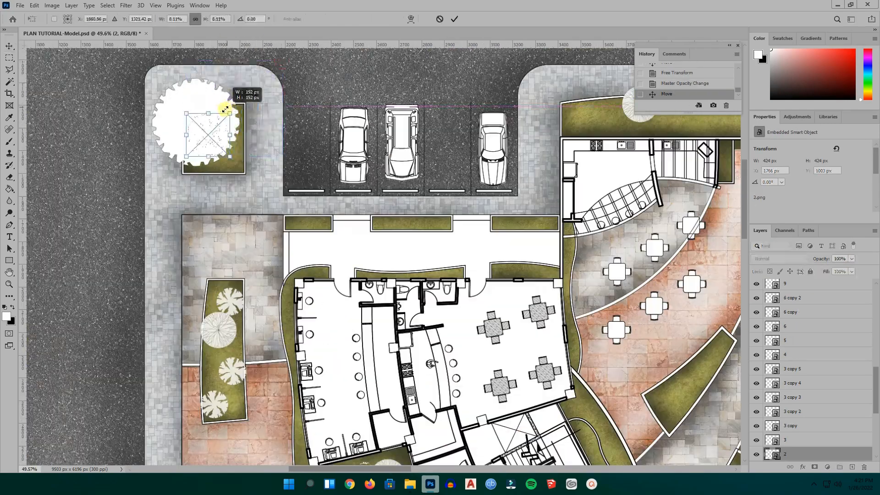
{"action": "key", "text": "ctrl+t"}
{"action": "key", "text": "Return"}
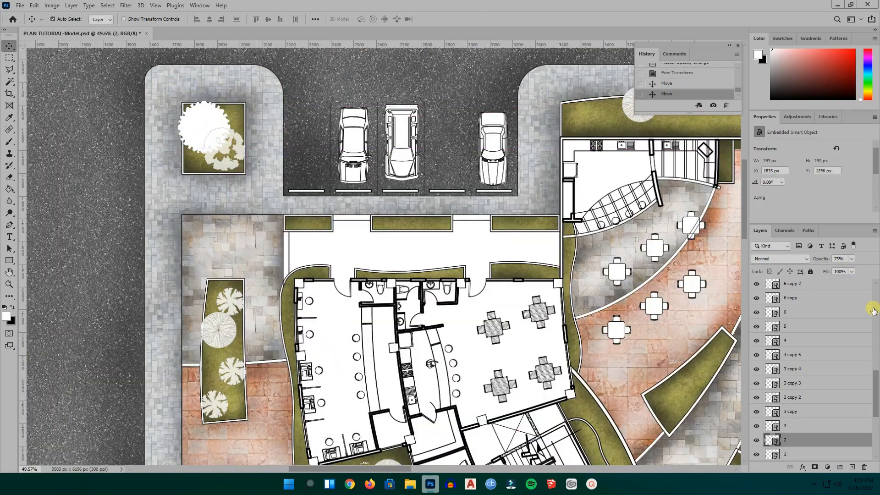
- Place copies of trees 2 and 1 in the long planter strip along the north edge, scaling tree 1's copy down
{"action": "scroll", "coordinate": [182, 222], "scroll_direction": "down", "scroll_amount": 2}
{"action": "scroll", "coordinate": [183, 222], "scroll_direction": "up", "scroll_amount": 1}
{"action": "left_click_drag", "start_coordinate": [137, 197], "coordinate": [472, 154]}
{"action": "scroll", "coordinate": [472, 154], "scroll_direction": "up", "scroll_amount": 2}
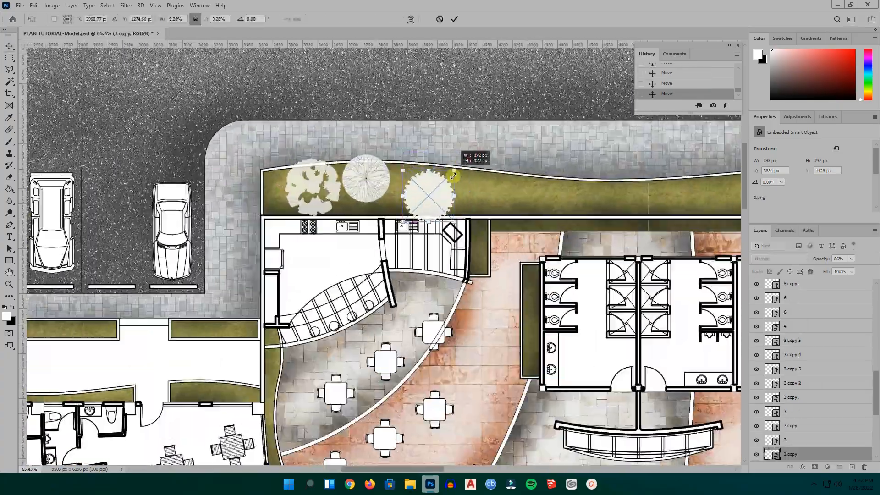
{"action": "left_click_drag", "start_coordinate": [314, 193], "coordinate": [436, 194]}
{"action": "scroll", "coordinate": [245, 215], "scroll_direction": "down", "scroll_amount": 2}
{"action": "scroll", "coordinate": [245, 214], "scroll_direction": "up", "scroll_amount": 2}
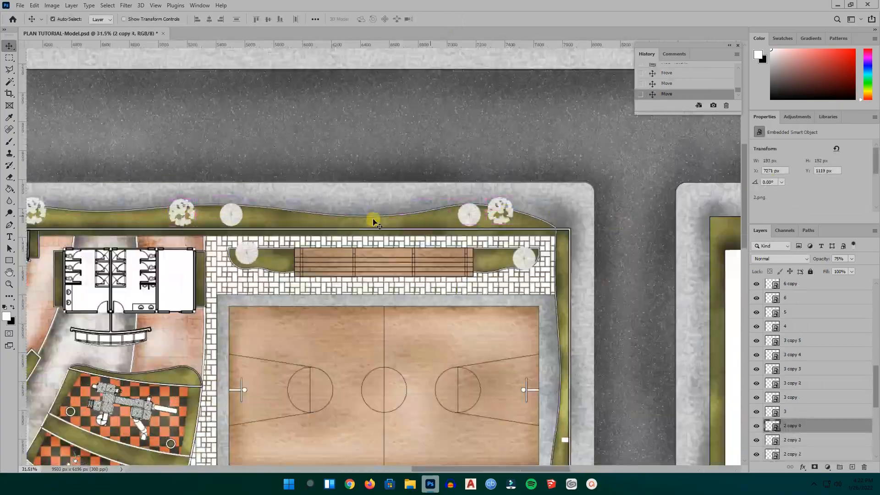
- Place copies of trees 2 and 1 in the small planters at the ends of the bleachers north of the basketball court
{"action": "left_click_drag", "start_coordinate": [373, 221], "coordinate": [488, 241]}
{"action": "scroll", "coordinate": [492, 240], "scroll_direction": "up", "scroll_amount": 1}
{"action": "scroll", "coordinate": [596, 160], "scroll_direction": "up", "scroll_amount": 1}
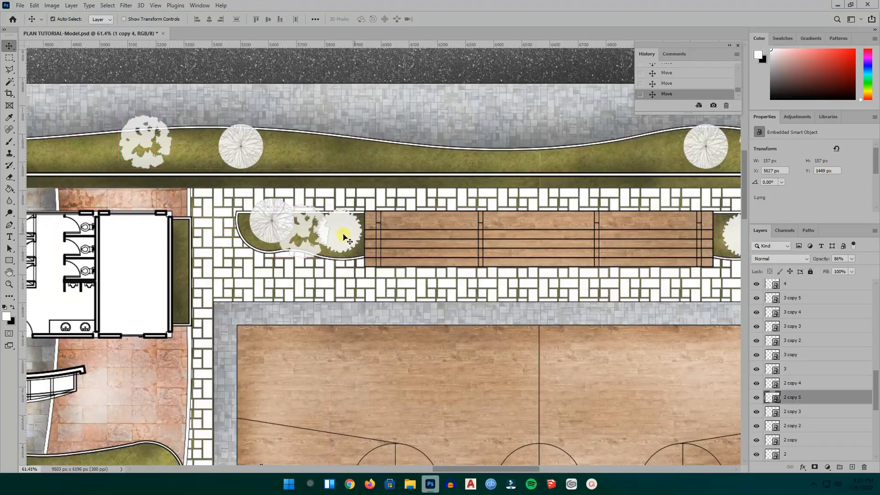
- Scale tree 5 down further in the planter beside the south entrance and set its opacity to 76%
{"action": "scroll", "coordinate": [344, 232], "scroll_direction": "down", "scroll_amount": 5}
{"action": "scroll", "coordinate": [502, 387], "scroll_direction": "up", "scroll_amount": 3}
{"action": "left_click", "coordinate": [501, 387]}
{"action": "key", "text": "ctrl+t"}
{"action": "mouse_move", "coordinate": [512, 377]}
{"action": "left_mouse_down"}
{"action": "mouse_move", "coordinate": [528, 366]}
{"action": "mouse_move", "coordinate": [513, 377]}
{"action": "left_mouse_up"}
{"action": "key", "text": "Return"}
{"action": "scroll", "coordinate": [513, 377], "scroll_direction": "up", "scroll_amount": 2}
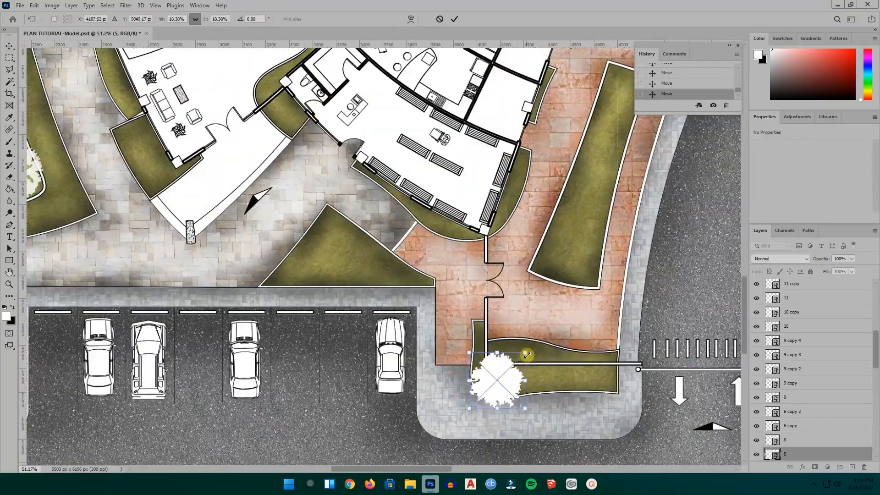
{"action": "key", "text": "7"}
{"action": "key", "text": "6"}
- Distribute copies of tree 5 over the large southwest planter, the bed at the building front and the triangular planter
{"action": "left_click_drag", "start_coordinate": [371, 288], "coordinate": [65, 182]}
{"action": "scroll", "coordinate": [88, 275], "scroll_direction": "down", "scroll_amount": 3}
{"action": "scroll", "coordinate": [509, 239], "scroll_direction": "up", "scroll_amount": 7}
{"action": "left_click_drag", "start_coordinate": [518, 213], "coordinate": [475, 214]}
{"action": "scroll", "coordinate": [507, 204], "scroll_direction": "down", "scroll_amount": 3}
{"action": "left_click_drag", "start_coordinate": [90, 219], "coordinate": [184, 170]}
{"action": "scroll", "coordinate": [499, 289], "scroll_direction": "up", "scroll_amount": 3}
{"action": "scroll", "coordinate": [294, 149], "scroll_direction": "down", "scroll_amount": 3}
{"action": "scroll", "coordinate": [123, 319], "scroll_direction": "up", "scroll_amount": 3}
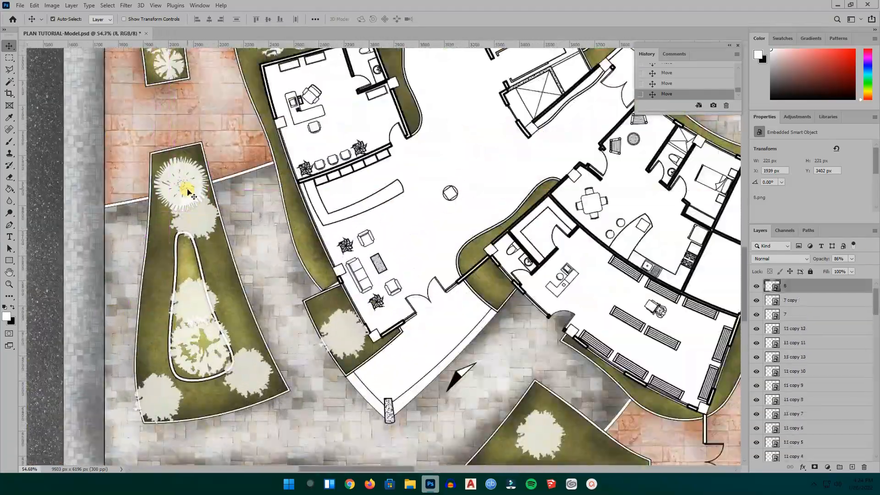
- Place copies of tree 8 in the long slanted planter between the building and the parking lot
{"action": "scroll", "coordinate": [196, 173], "scroll_direction": "down", "scroll_amount": 3}
{"action": "left_click_drag", "start_coordinate": [413, 390], "coordinate": [531, 387]}
{"action": "scroll", "coordinate": [449, 388], "scroll_direction": "up", "scroll_amount": 2}
{"action": "scroll", "coordinate": [449, 389], "scroll_direction": "up", "scroll_amount": 3}
{"action": "left_click_drag", "start_coordinate": [383, 177], "coordinate": [383, 196]}
{"action": "scroll", "coordinate": [295, 220], "scroll_direction": "down", "scroll_amount": 2}
{"action": "scroll", "coordinate": [296, 220], "scroll_direction": "up", "scroll_amount": 3}
- Place further copies of tree 8 in the planters between the building and playground, with small ones in the beds beside the restroom block
{"action": "left_click_drag", "start_coordinate": [295, 220], "coordinate": [192, 229]}
{"action": "scroll", "coordinate": [385, 256], "scroll_direction": "down", "scroll_amount": 3}
{"action": "scroll", "coordinate": [419, 181], "scroll_direction": "up", "scroll_amount": 3}
{"action": "left_click_drag", "start_coordinate": [418, 182], "coordinate": [436, 202]}
{"action": "scroll", "coordinate": [435, 202], "scroll_direction": "up", "scroll_amount": 2}
{"action": "left_click_drag", "start_coordinate": [370, 291], "coordinate": [338, 212]}
{"action": "scroll", "coordinate": [338, 212], "scroll_direction": "down", "scroll_amount": 3}
{"action": "scroll", "coordinate": [496, 173], "scroll_direction": "down", "scroll_amount": 1}
{"action": "scroll", "coordinate": [211, 395], "scroll_direction": "up", "scroll_amount": 3}
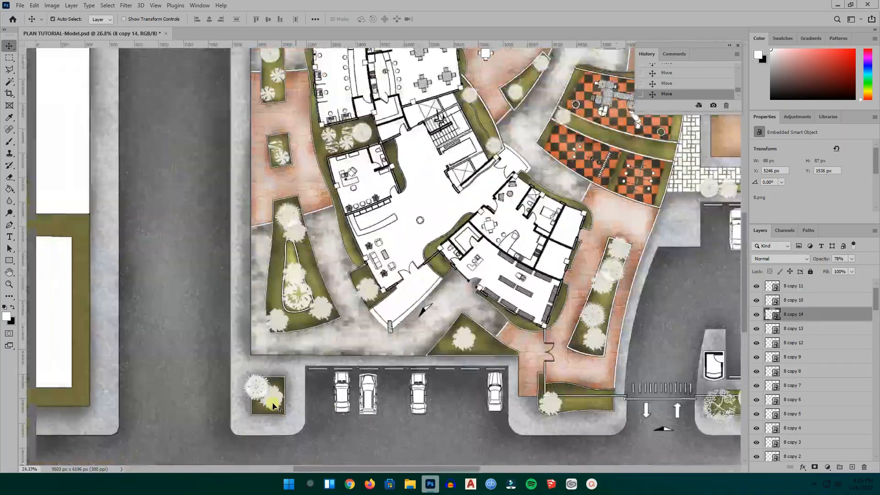
- Place copies of tree 3 in the southwest planter, the beds along the building front and the triangular planter
{"action": "left_click_drag", "start_coordinate": [291, 321], "coordinate": [291, 339]}
{"action": "scroll", "coordinate": [381, 413], "scroll_direction": "down", "scroll_amount": 1}
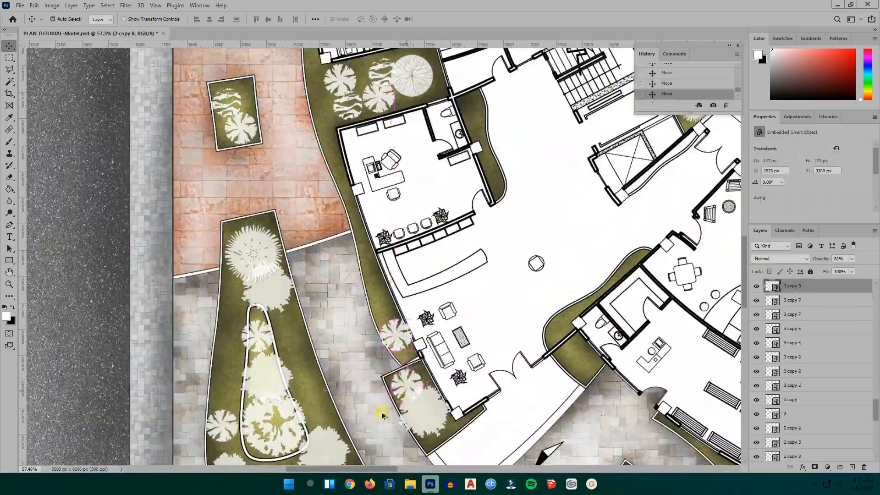
{"action": "left_click_drag", "start_coordinate": [383, 387], "coordinate": [429, 362]}
{"action": "scroll", "coordinate": [430, 364], "scroll_direction": "down", "scroll_amount": 3}
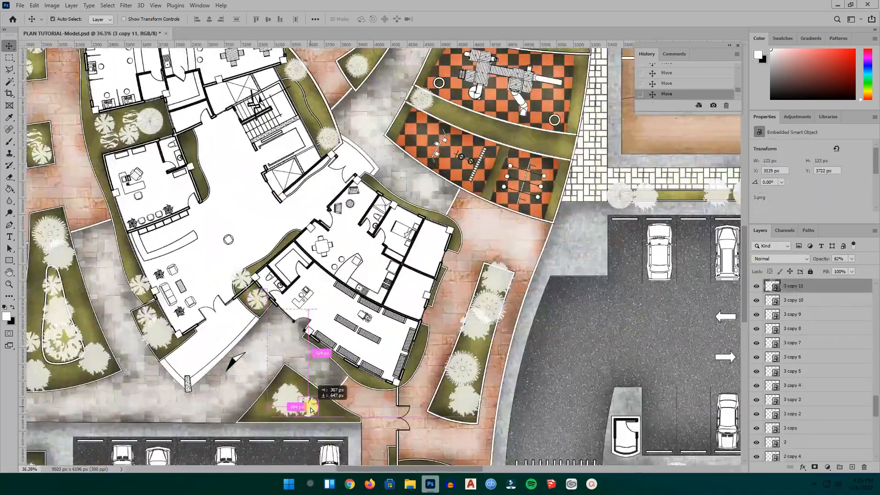
{"action": "scroll", "coordinate": [321, 353], "scroll_direction": "down", "scroll_amount": 3}
{"action": "scroll", "coordinate": [321, 275], "scroll_direction": "down", "scroll_amount": 2}
- Place copies of trees 3 and 8 in the diagonal planter west of the playground and the curved planting bands around it
{"action": "left_click_drag", "start_coordinate": [293, 197], "coordinate": [357, 247]}
{"action": "scroll", "coordinate": [276, 212], "scroll_direction": "up", "scroll_amount": 4}
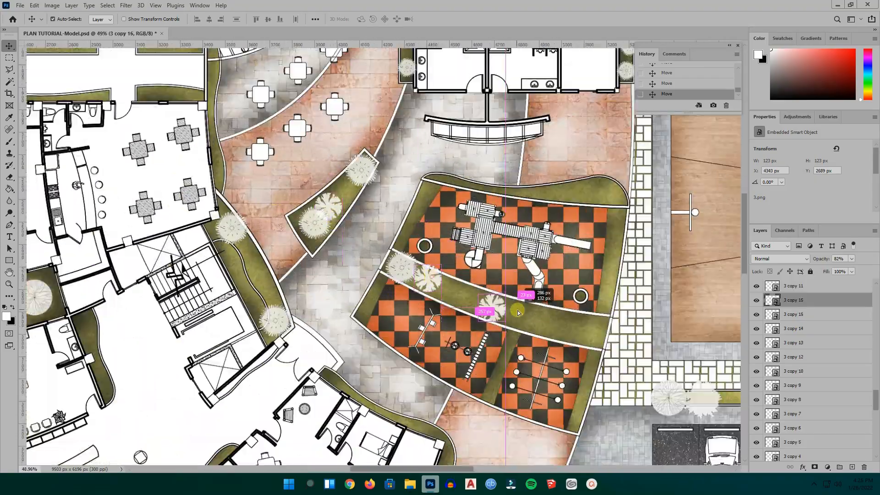
{"action": "left_click_drag", "start_coordinate": [401, 274], "coordinate": [346, 186]}
{"action": "scroll", "coordinate": [346, 185], "scroll_direction": "down", "scroll_amount": 3}
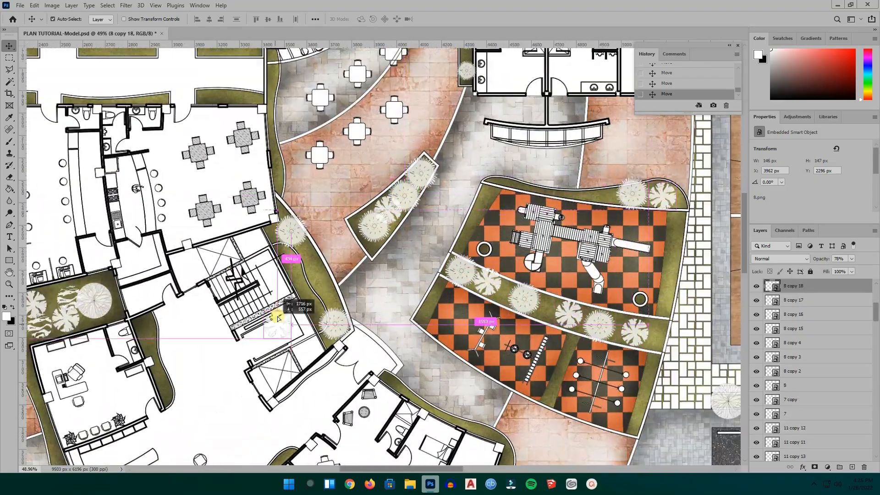
- Spread additional copies of trees 8 and 3 through the remaining sparse planters around the building
{"action": "left_click_drag", "start_coordinate": [275, 314], "coordinate": [272, 371]}
{"action": "scroll", "coordinate": [271, 370], "scroll_direction": "up", "scroll_amount": 5}
{"action": "left_click_drag", "start_coordinate": [364, 137], "coordinate": [391, 137]}
{"action": "scroll", "coordinate": [391, 137], "scroll_direction": "up", "scroll_amount": 3}
{"action": "left_click_drag", "start_coordinate": [461, 147], "coordinate": [444, 285]}
{"action": "scroll", "coordinate": [444, 285], "scroll_direction": "down", "scroll_amount": 3}
- Fill the gaps in the planter strip north of the bleachers with copies of tree 3
{"action": "left_click_drag", "start_coordinate": [295, 275], "coordinate": [133, 171]}
{"action": "scroll", "coordinate": [133, 171], "scroll_direction": "up", "scroll_amount": 2}
{"action": "left_click_drag", "start_coordinate": [364, 177], "coordinate": [352, 289]}
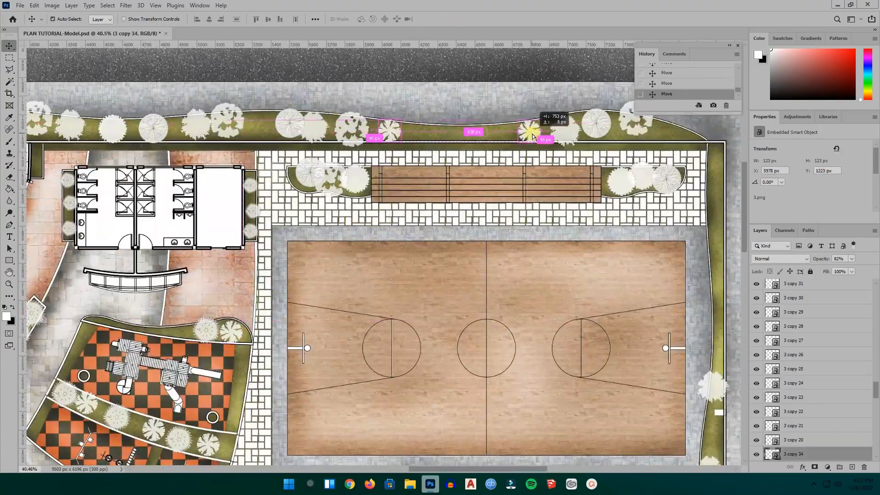
{"action": "left_click_drag", "start_coordinate": [558, 118], "coordinate": [615, 177]}
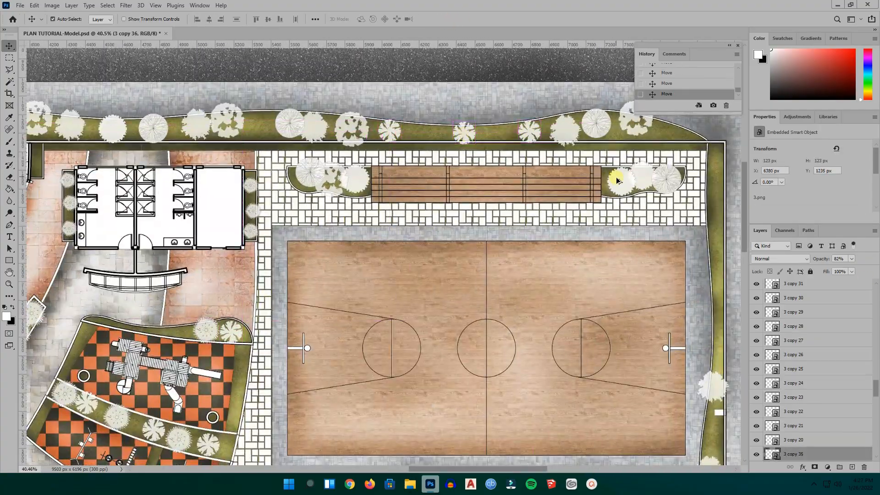
- Fill the gaps in the north planter strip and along the east planter strip with small copies of tree 1
{"action": "scroll", "coordinate": [615, 177], "scroll_direction": "up", "scroll_amount": 5}
{"action": "scroll", "coordinate": [441, 118], "scroll_direction": "down", "scroll_amount": 3}
{"action": "scroll", "coordinate": [558, 132], "scroll_direction": "down", "scroll_amount": 3}
{"action": "scroll", "coordinate": [212, 197], "scroll_direction": "up", "scroll_amount": 2}
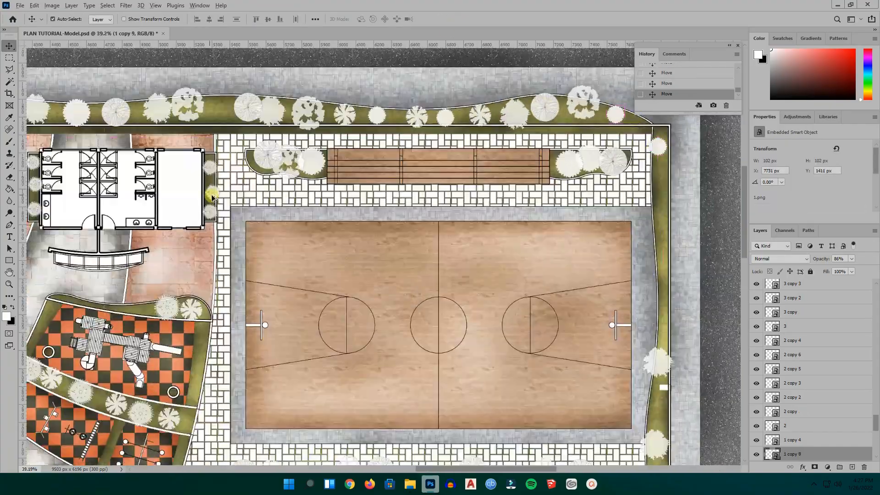
{"action": "scroll", "coordinate": [659, 207], "scroll_direction": "down", "scroll_amount": 2}
{"action": "left_click_drag", "start_coordinate": [567, 62], "coordinate": [568, 307]}
- Select all the tree layers from layer 1 up to 8 copy and merge them into one layer
{"action": "scroll", "coordinate": [569, 307], "scroll_direction": "down", "scroll_amount": 3}
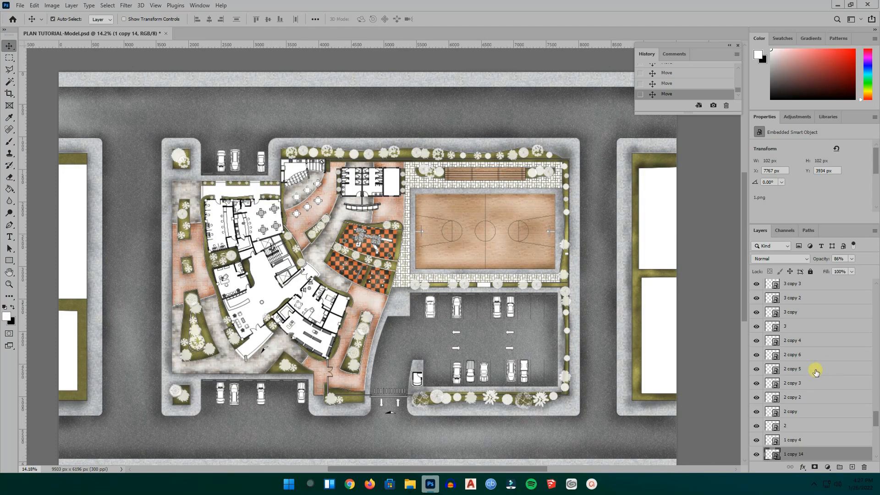
{"action": "scroll", "coordinate": [827, 369], "scroll_direction": "down", "scroll_amount": 6}
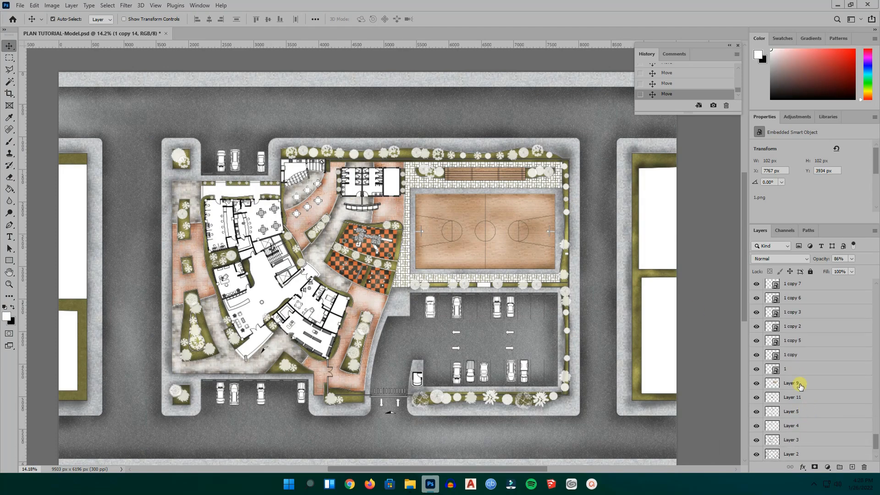
{"action": "left_click", "coordinate": [796, 371]}
{"action": "scroll", "coordinate": [809, 382], "scroll_direction": "up", "scroll_amount": 4}
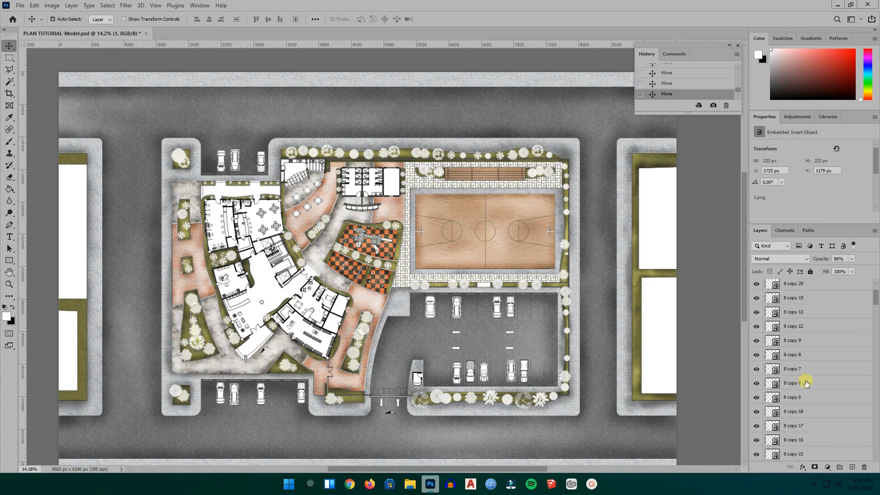
{"action": "scroll", "coordinate": [807, 383], "scroll_direction": "up", "scroll_amount": 2}
{"action": "left_click", "coordinate": [800, 289], "text": "shift"}
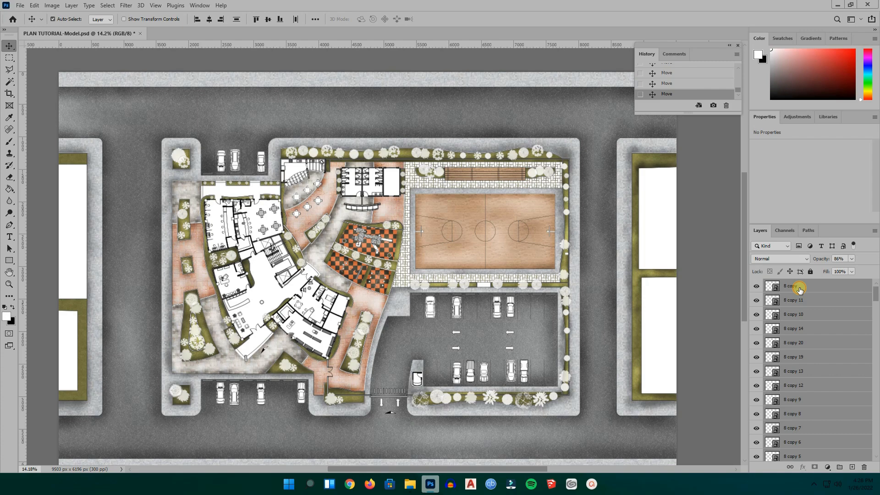
{"action": "right_click", "coordinate": [800, 290]}
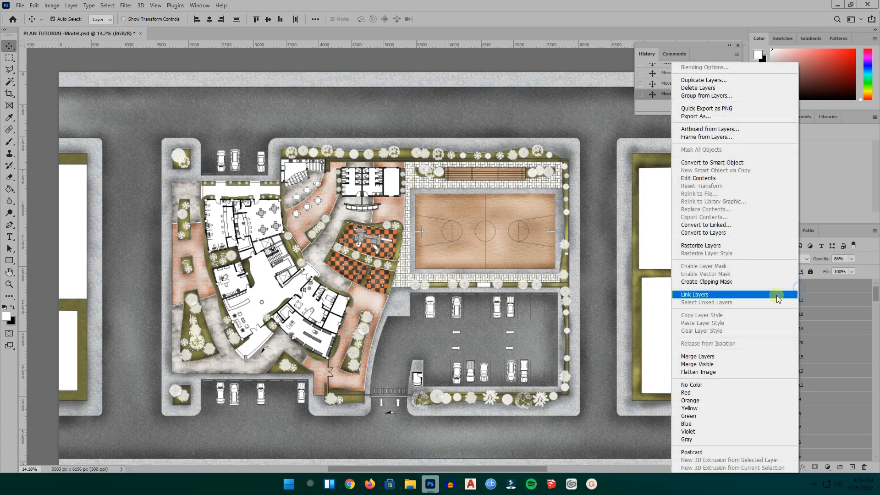
{"action": "left_click", "coordinate": [724, 357]}
- Toggle the merged tree layer's visibility to compare the plan with and without trees
{"action": "scroll", "coordinate": [472, 346], "scroll_direction": "up", "scroll_amount": 1}
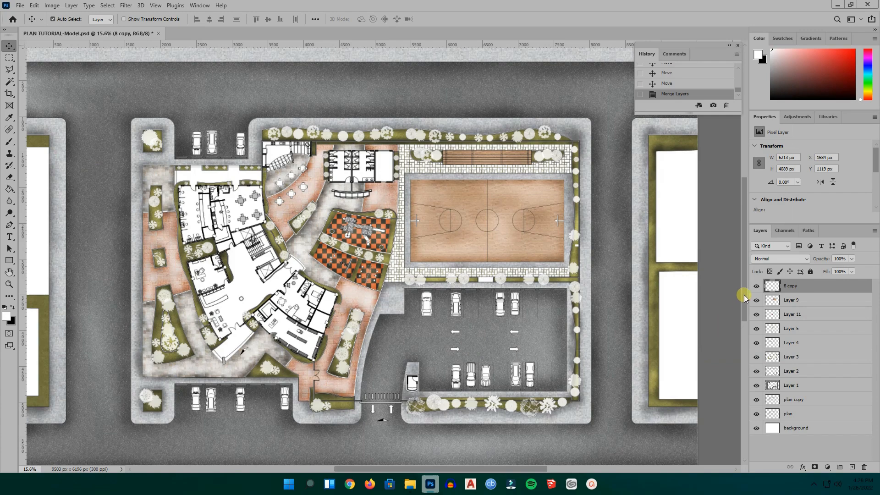
{"action": "left_click", "coordinate": [756, 288]}
{"action": "left_click", "coordinate": [757, 288]}
{"action": "left_click", "coordinate": [756, 288]}
{"action": "left_click", "coordinate": [756, 288]}
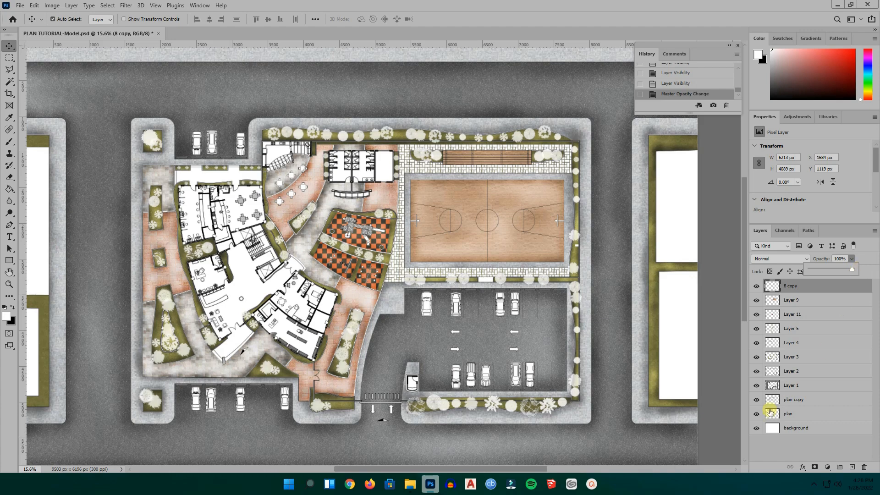
- Add a drop shadow to the merged tree layer with 74% opacity, a 151° angle and a 39 px distance
{"action": "left_click", "coordinate": [803, 467]}
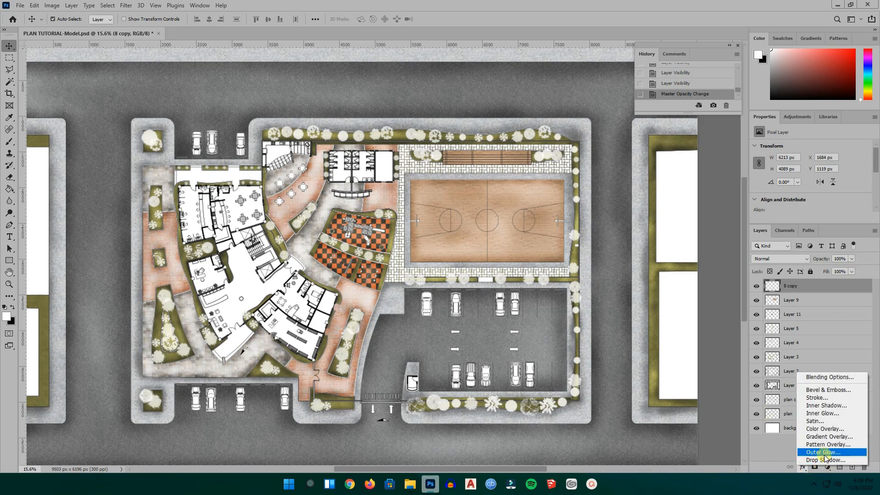
{"action": "left_click", "coordinate": [816, 459]}
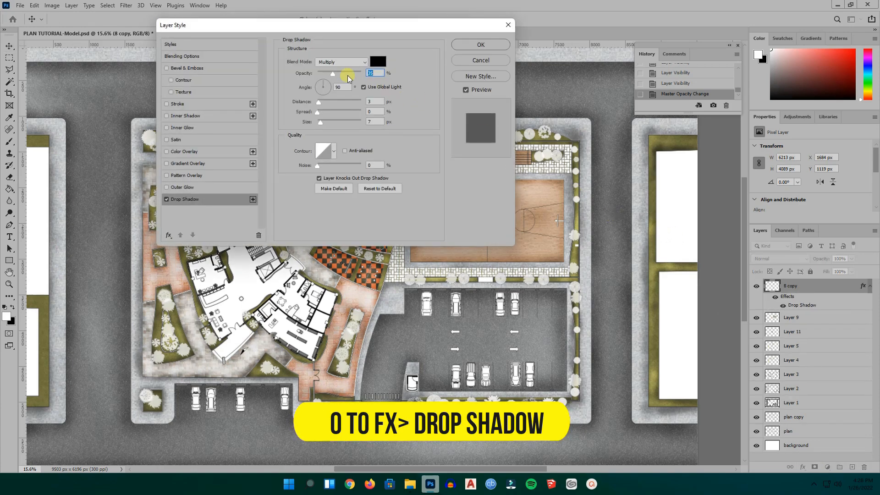
{"action": "left_click_drag", "start_coordinate": [320, 87], "coordinate": [313, 84]}
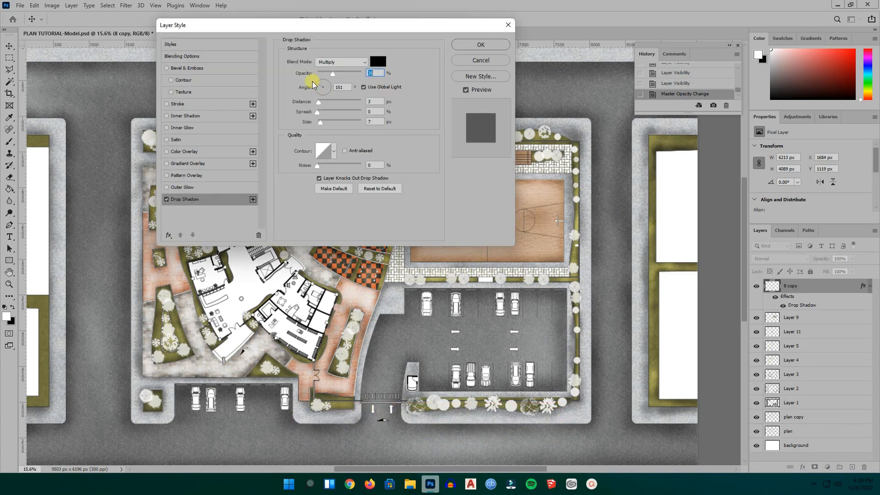
{"action": "left_click_drag", "start_coordinate": [338, 26], "coordinate": [682, 10]}
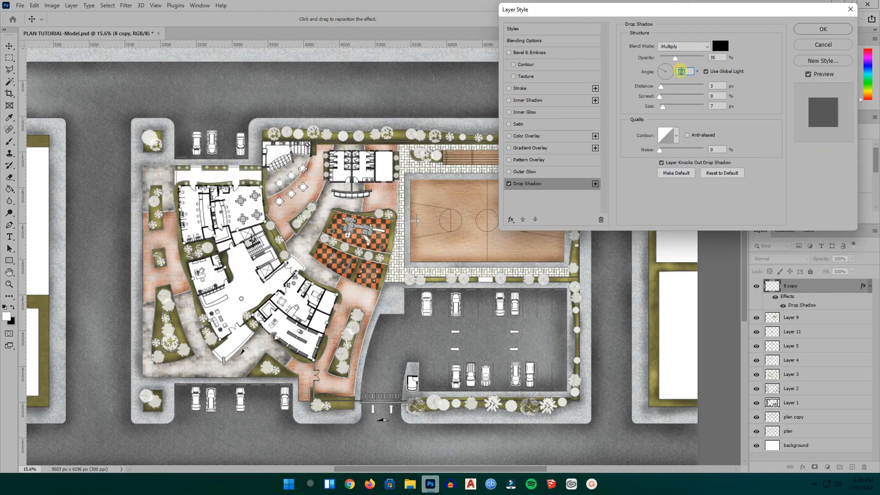
{"action": "left_click_drag", "start_coordinate": [666, 89], "coordinate": [678, 86]}
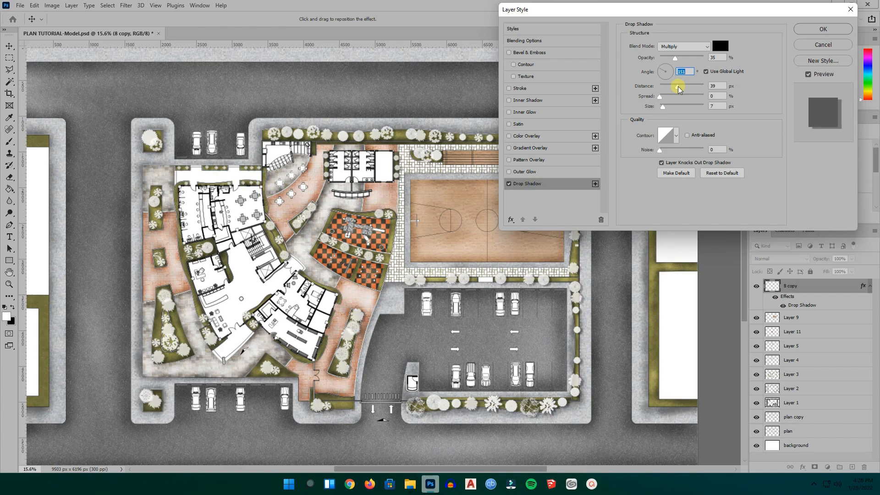
{"action": "left_click_drag", "start_coordinate": [678, 86], "coordinate": [677, 86]}
{"action": "left_click_drag", "start_coordinate": [678, 57], "coordinate": [694, 56]}
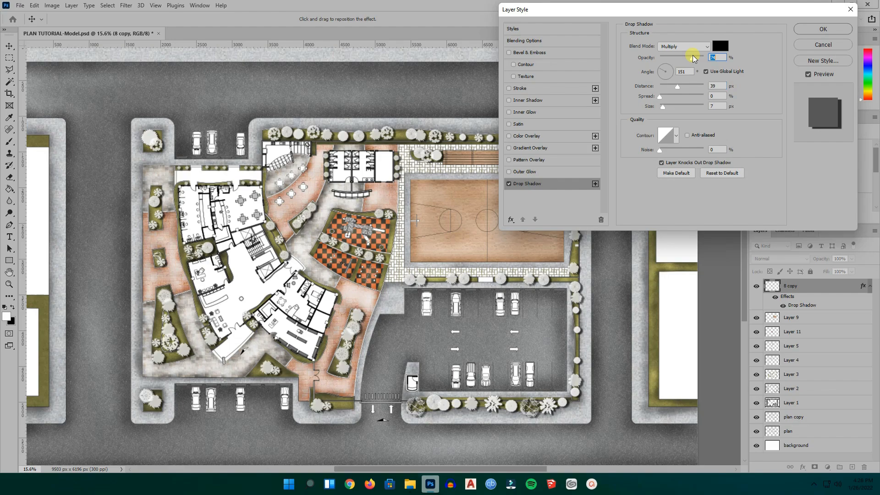
{"action": "left_click", "coordinate": [823, 28]}
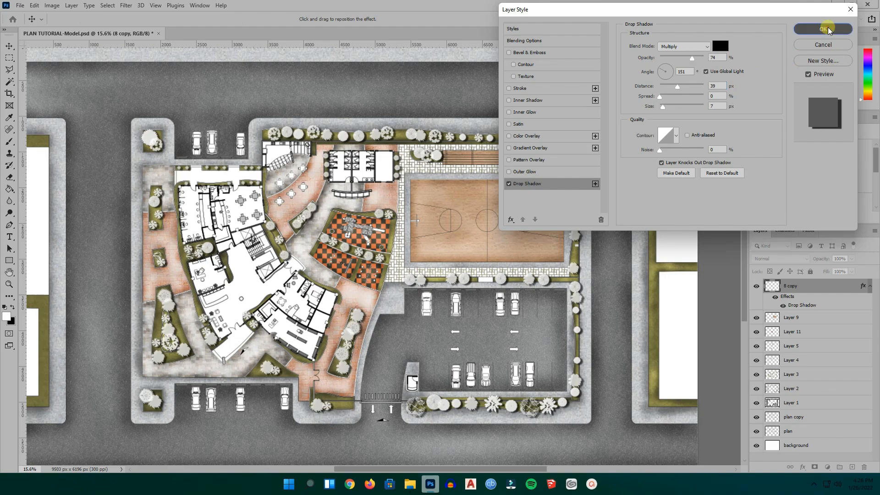
- Examine the tree shadows around the playground planters and across the whole site plan
{"action": "scroll", "coordinate": [341, 261], "scroll_direction": "up", "scroll_amount": 8}
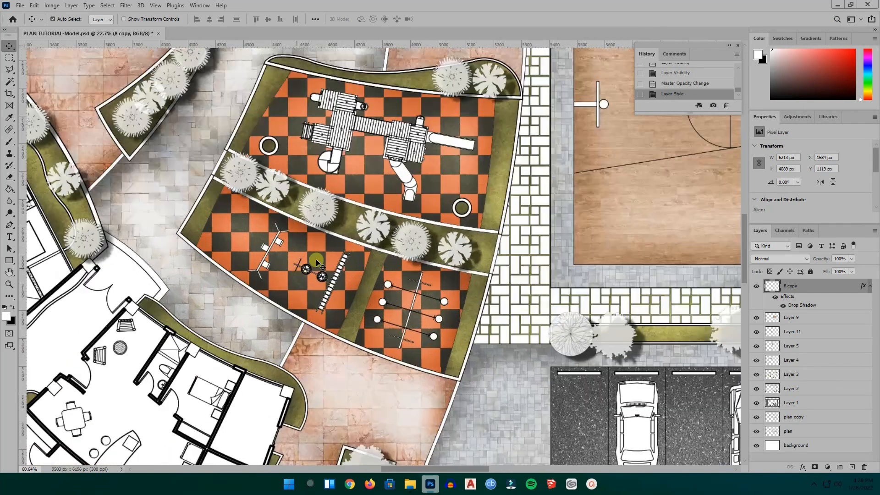
{"action": "scroll", "coordinate": [403, 243], "scroll_direction": "up", "scroll_amount": 3}
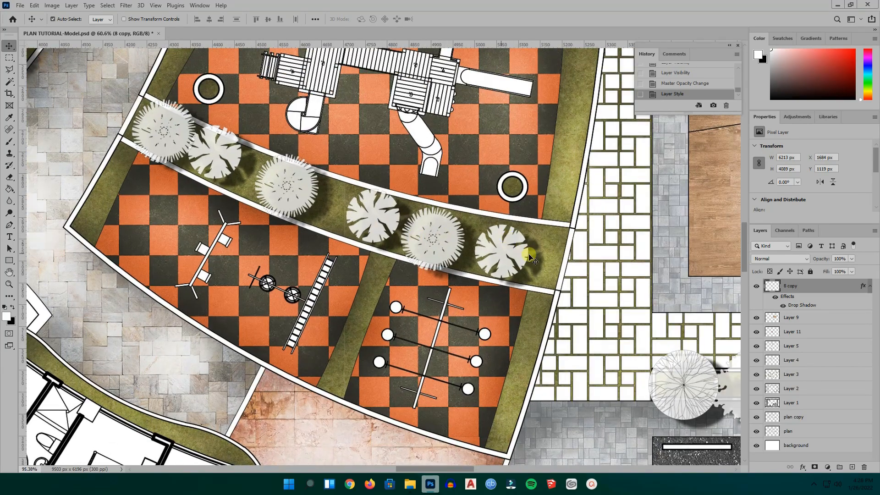
{"action": "scroll", "coordinate": [508, 244], "scroll_direction": "down", "scroll_amount": 2}
{"action": "scroll", "coordinate": [508, 244], "scroll_direction": "down", "scroll_amount": 6}
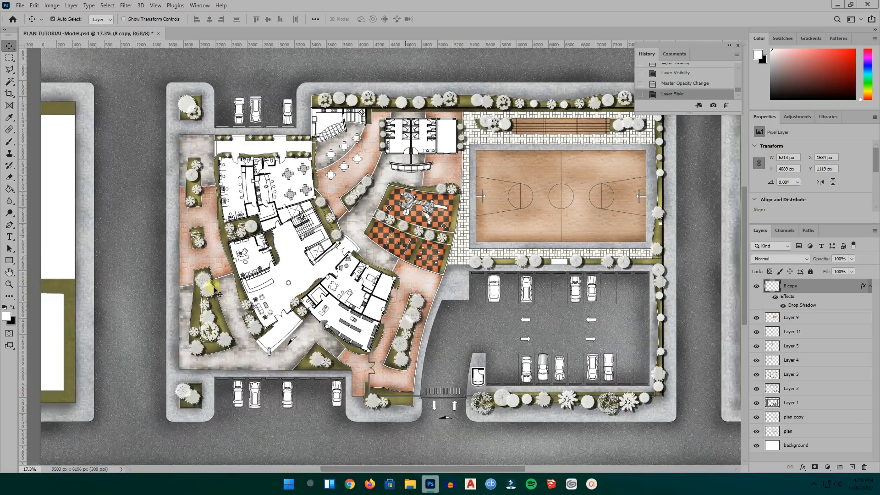
{"action": "scroll", "coordinate": [236, 303], "scroll_direction": "up", "scroll_amount": 5}
{"action": "scroll", "coordinate": [227, 289], "scroll_direction": "down", "scroll_amount": 2}
{"action": "scroll", "coordinate": [227, 289], "scroll_direction": "down", "scroll_amount": 3}
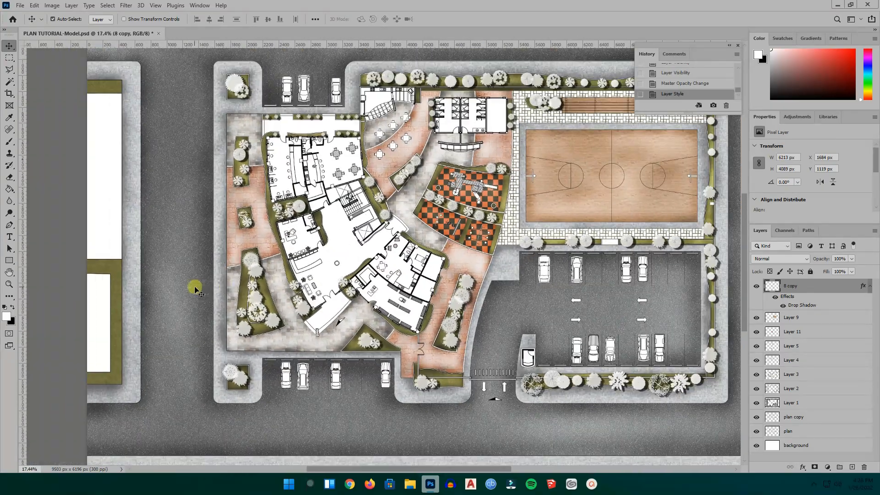
{"action": "scroll", "coordinate": [507, 252], "scroll_direction": "up", "scroll_amount": 2}
{"action": "scroll", "coordinate": [595, 161], "scroll_direction": "down", "scroll_amount": 2}
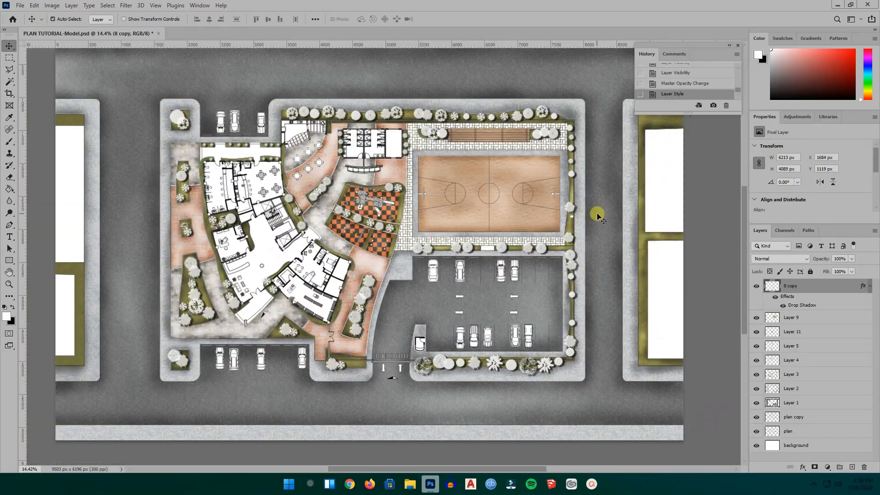